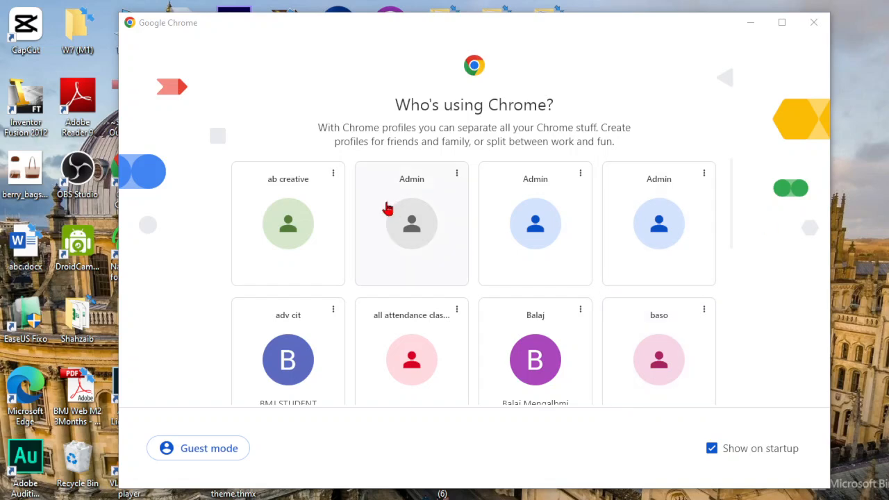
Open a Chrome profile and run a Google image search for "boya m1 mic".
{"action": "left_click", "coordinate": [290, 223]}
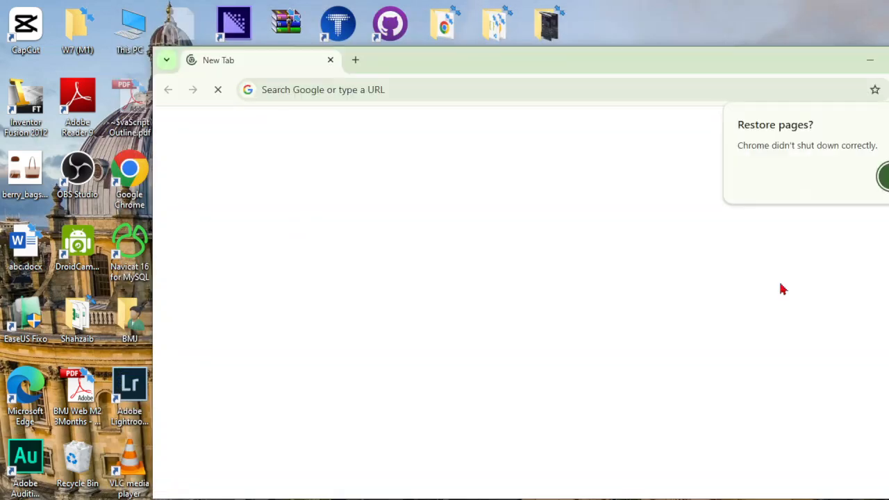
{"action": "left_click", "coordinate": [773, 88]}
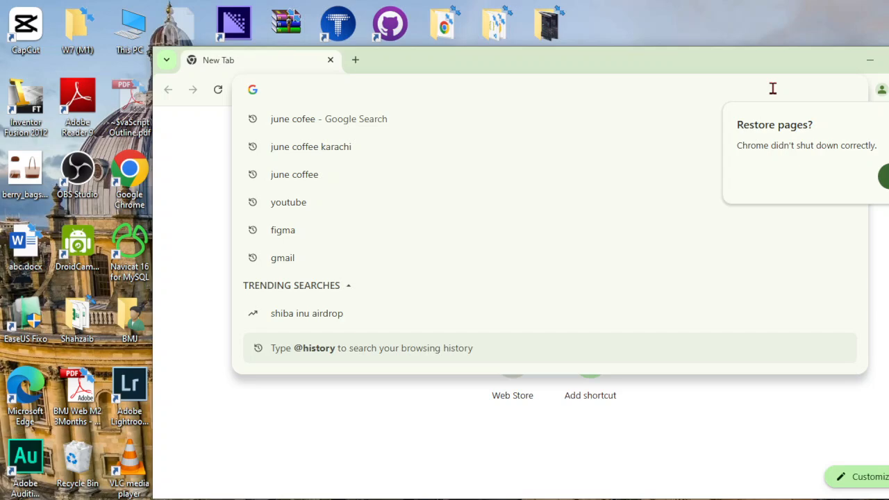
{"action": "type", "text": "boya m1 mic"}
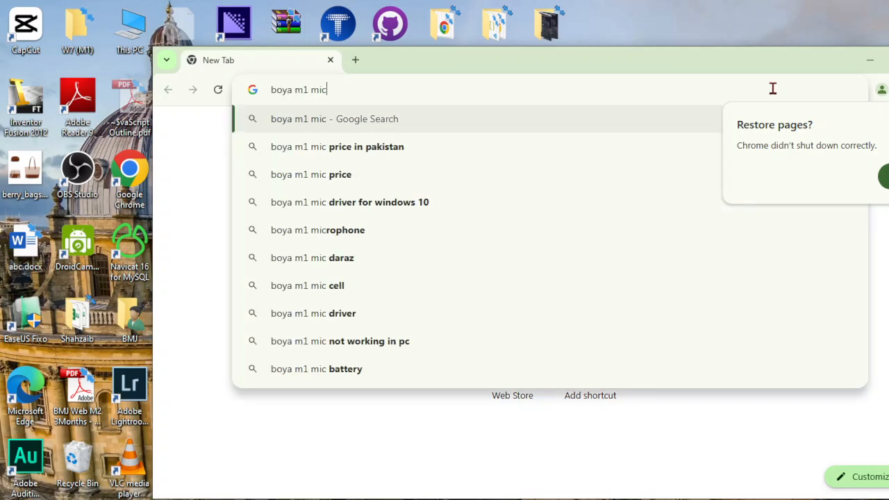
{"action": "key", "text": "Return"}
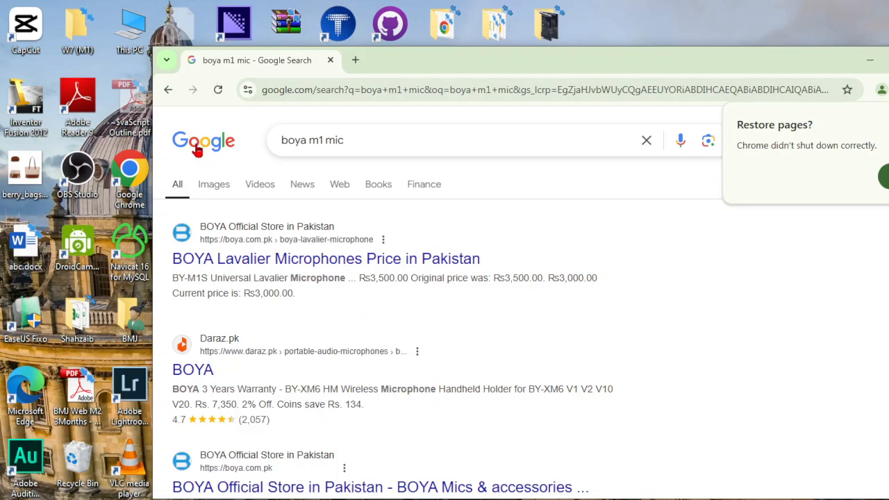
{"action": "left_click", "coordinate": [223, 186]}
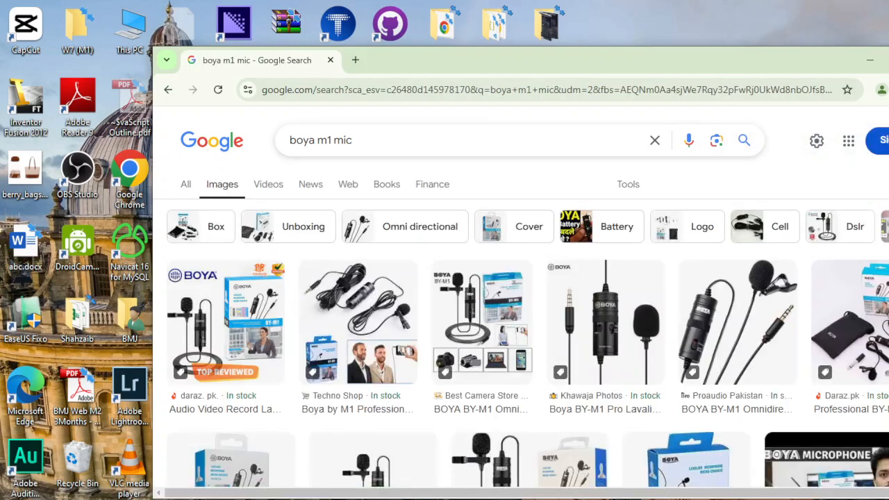
{"action": "left_click", "coordinate": [888, 60]}
Open the Techno Shop and Proaudio product pages for the Boya M1 microphone in separate tabs and view both.
{"action": "left_click", "coordinate": [212, 261]}
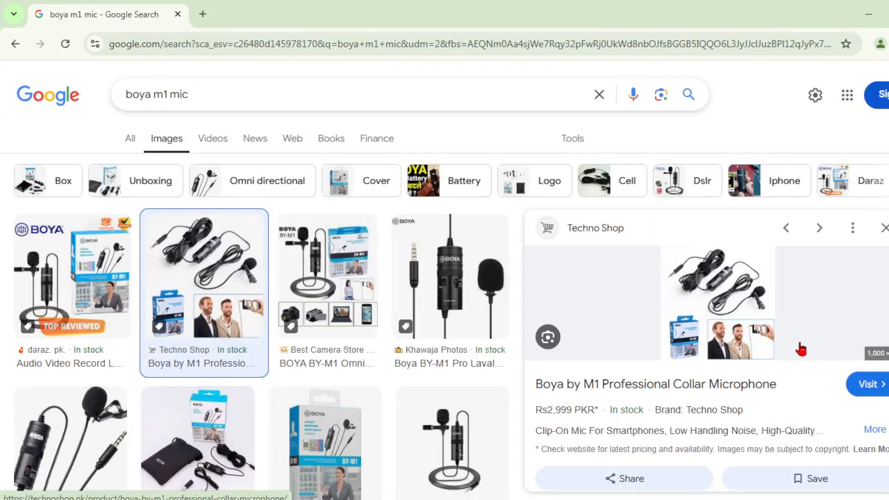
{"action": "left_click", "coordinate": [706, 303]}
{"action": "left_click", "coordinate": [143, 14]}
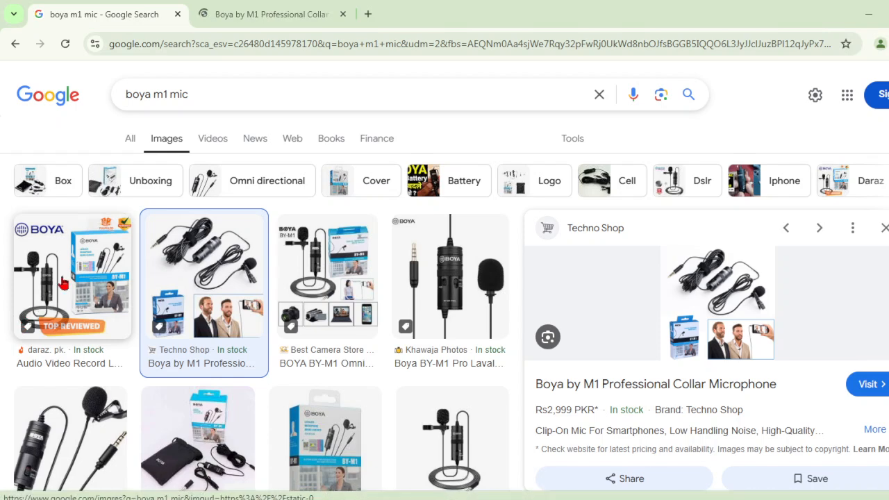
{"action": "left_click", "coordinate": [62, 278]}
{"action": "left_click", "coordinate": [82, 451]}
{"action": "left_click", "coordinate": [710, 241]}
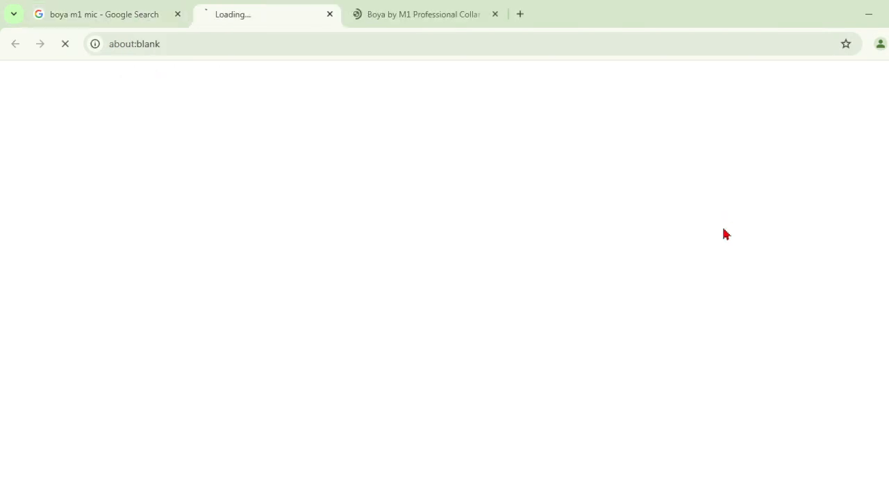
{"action": "left_click", "coordinate": [405, 10]}
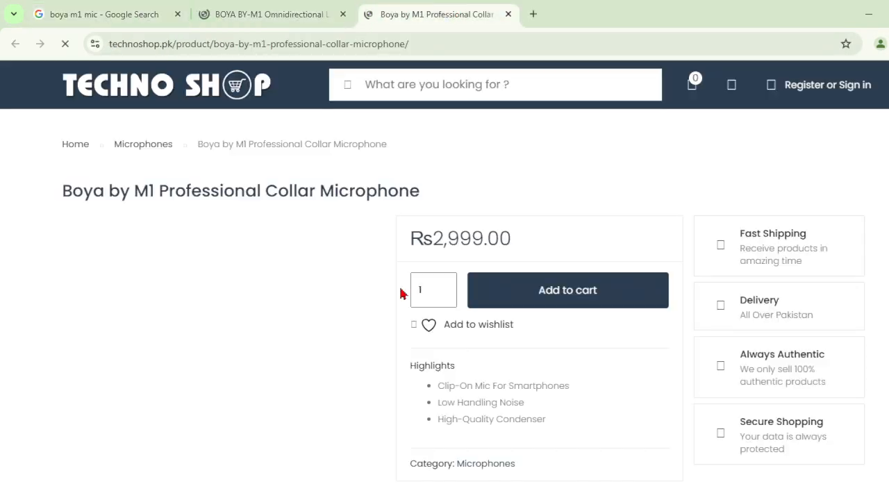
{"action": "left_click", "coordinate": [273, 8]}
{"action": "scroll", "coordinate": [290, 308], "scroll_direction": "down", "scroll_amount": 2}
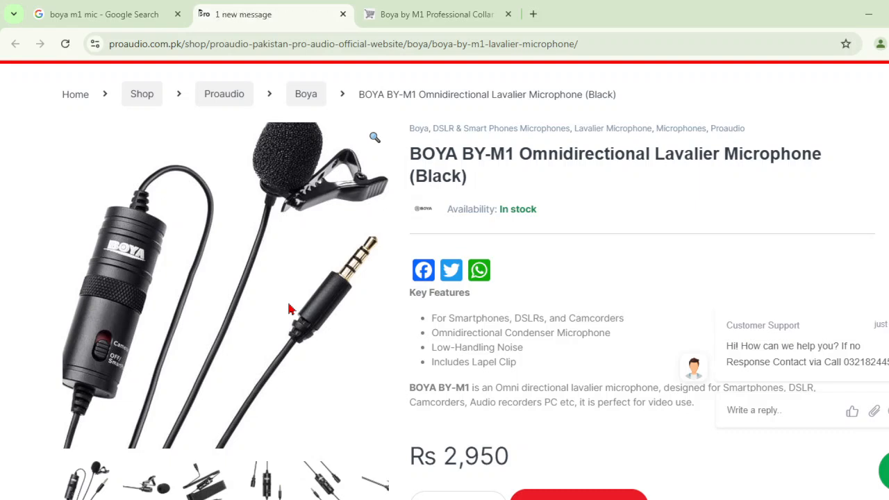
Run a Google image search for "boom mic" in a new tab.
{"action": "left_click", "coordinate": [533, 14]}
{"action": "type", "text": "b"}
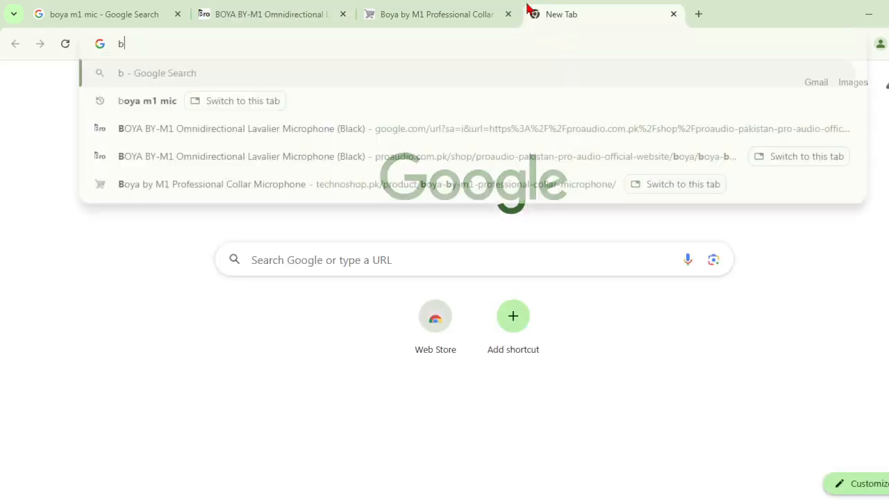
{"action": "type", "text": "oom "}
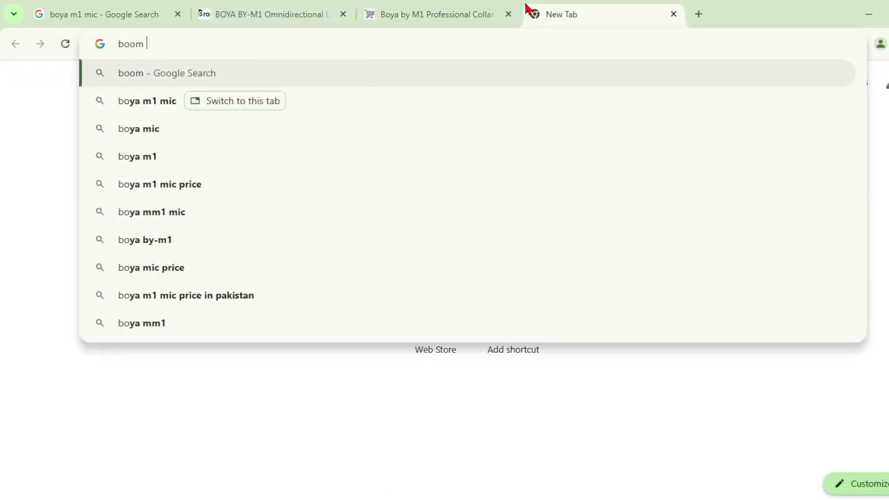
{"action": "type", "text": "mic"}
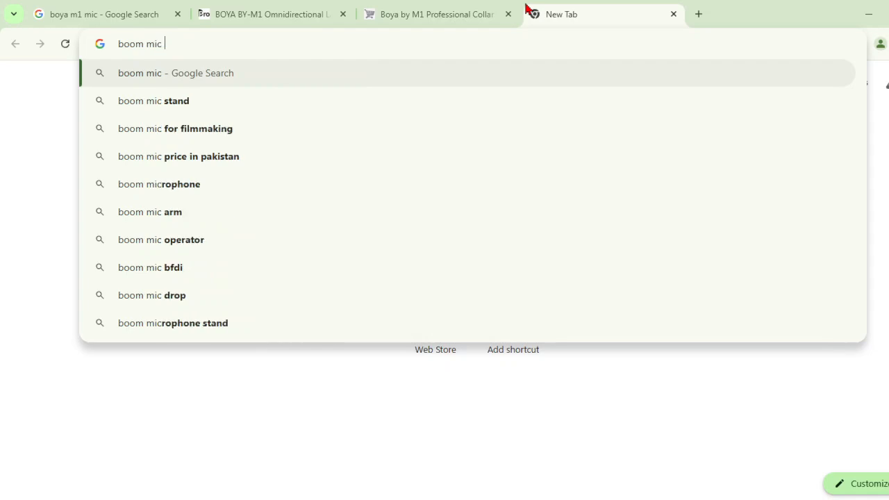
{"action": "key", "text": "Return"}
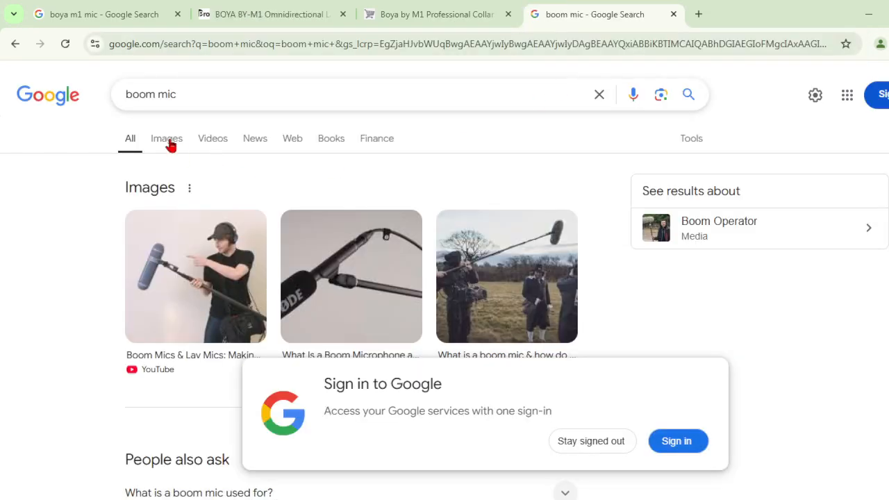
{"action": "left_click", "coordinate": [170, 143]}
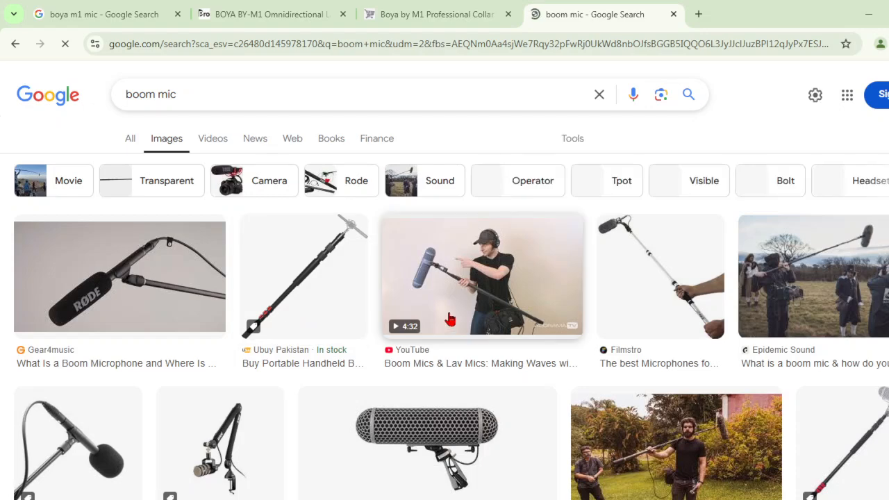
Preview the YouTube and Epidemic Sound boom mic images and look through further results.
{"action": "left_click", "coordinate": [450, 319]}
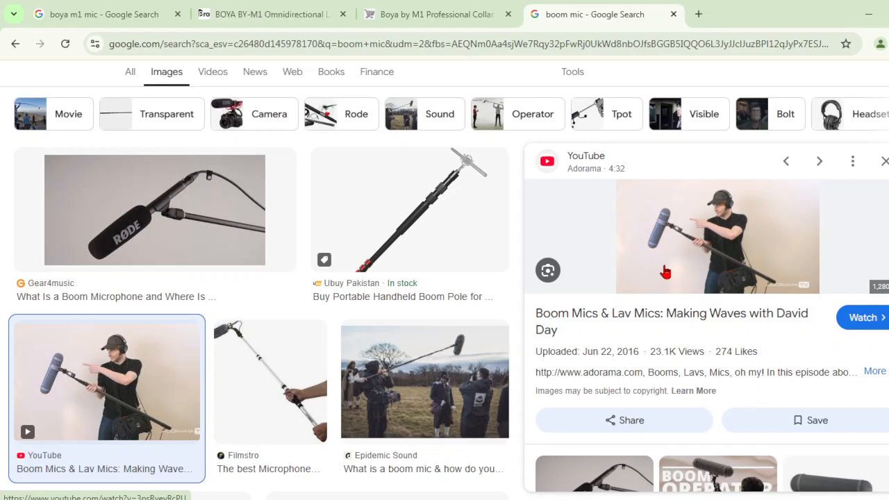
{"action": "left_click", "coordinate": [448, 366]}
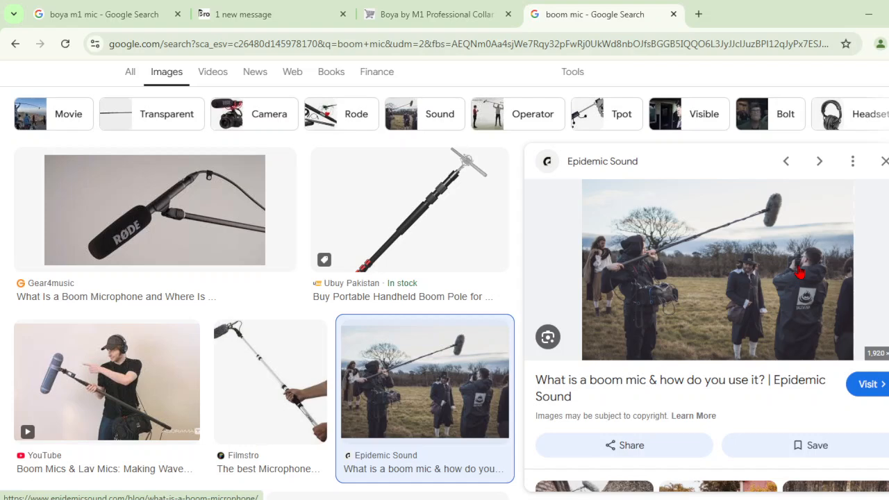
{"action": "scroll", "coordinate": [562, 284], "scroll_direction": "down", "scroll_amount": 2}
{"action": "scroll", "coordinate": [444, 343], "scroll_direction": "down", "scroll_amount": 2}
{"action": "scroll", "coordinate": [465, 346], "scroll_direction": "down", "scroll_amount": 2}
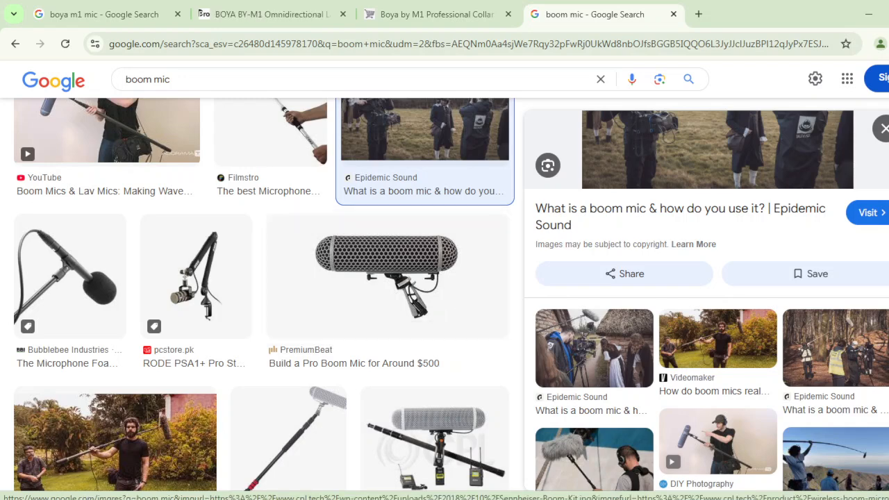
Launch Adobe Premiere Pro and look over the recent projects on its Home screen.
{"action": "key", "text": "super+s"}
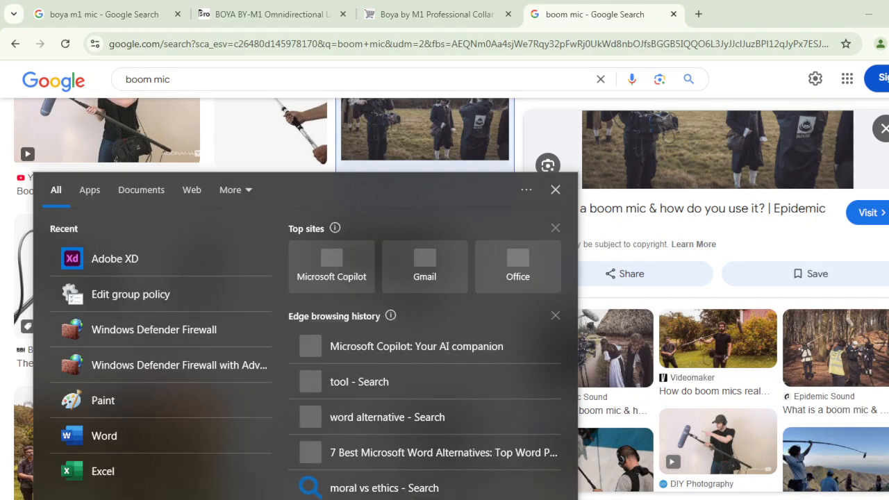
{"action": "type", "text": "premi"}
{"action": "key", "text": "Return"}
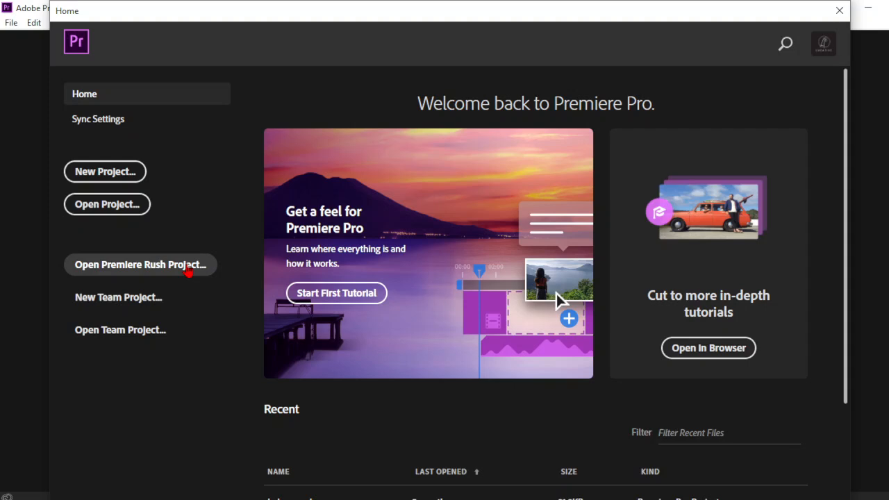
{"action": "scroll", "coordinate": [424, 327], "scroll_direction": "down", "scroll_amount": 3}
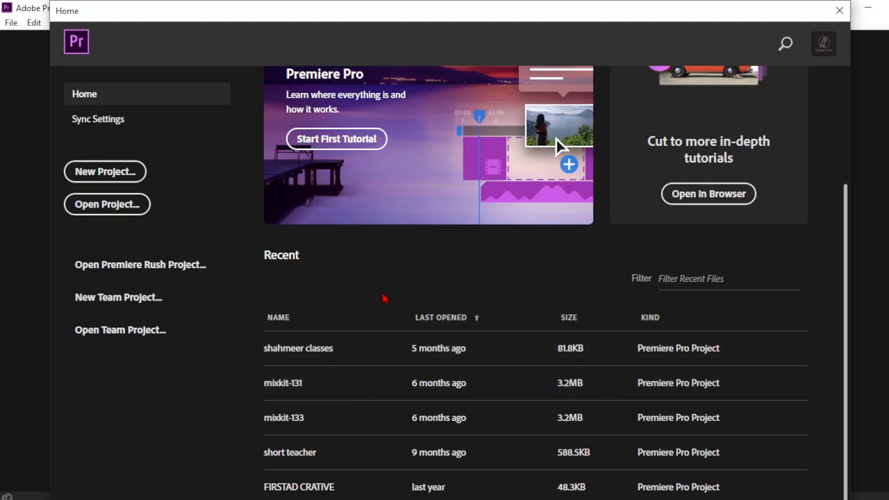
{"action": "scroll", "coordinate": [383, 299], "scroll_direction": "up", "scroll_amount": 3}
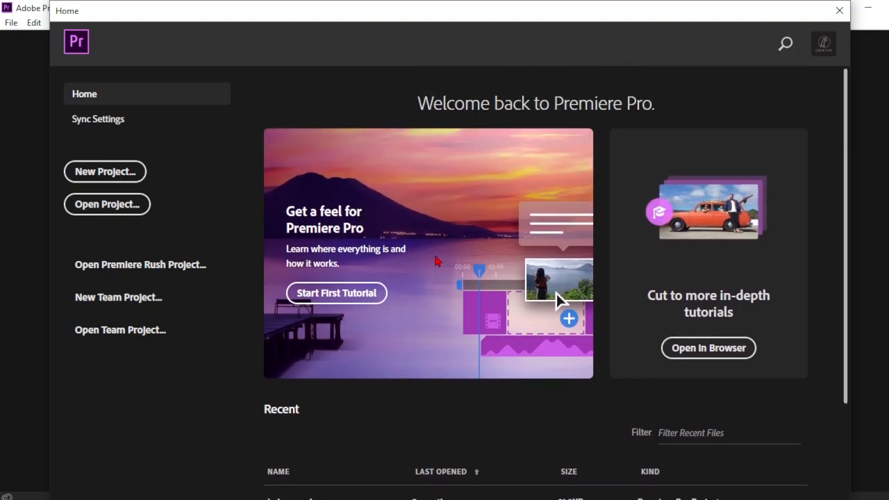
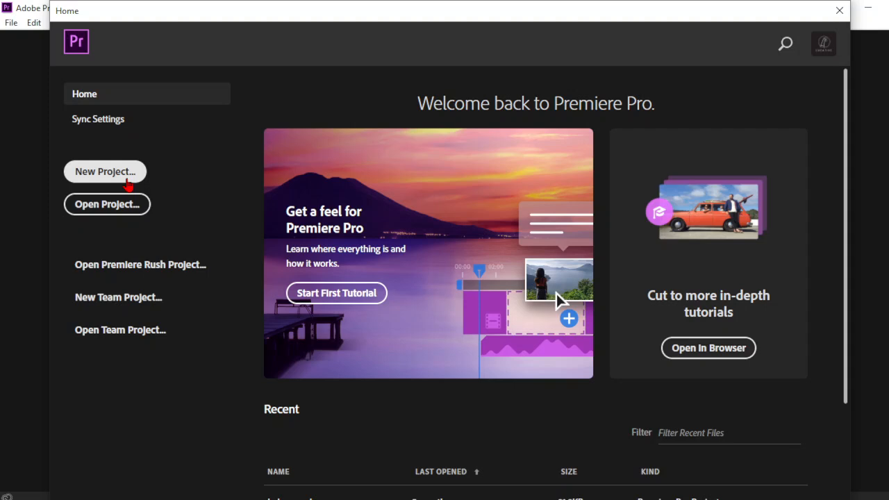
Start a new project and name it "test bmj class".
{"action": "left_click", "coordinate": [105, 172]}
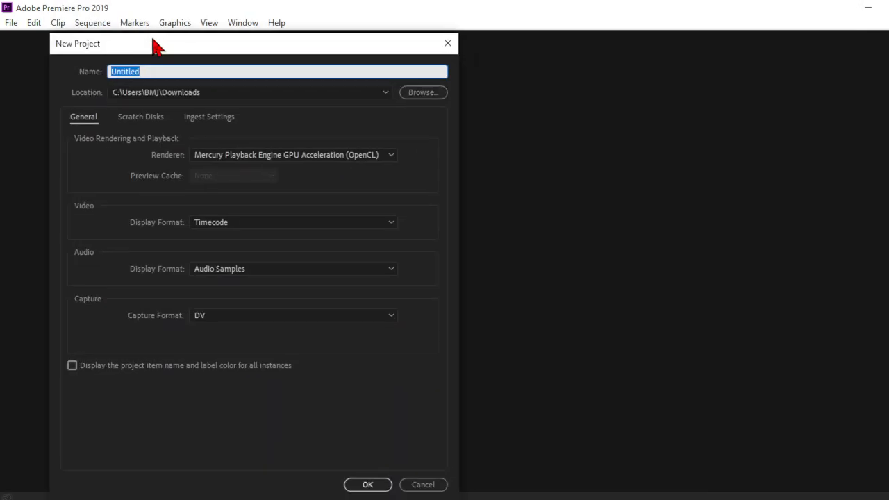
{"action": "left_click_drag", "start_coordinate": [155, 34], "coordinate": [385, 11]}
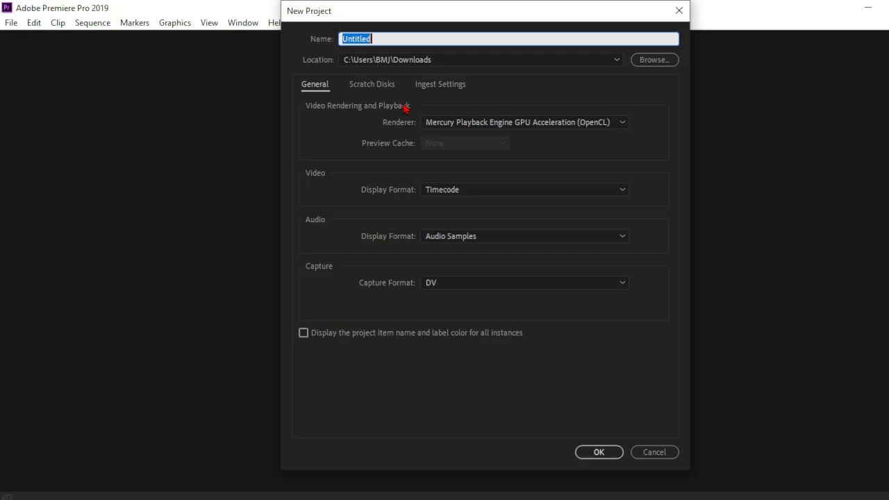
{"action": "type", "text": "test bmjc"}
{"action": "key", "text": "BackSpace"}
{"action": "type", "text": "class"}
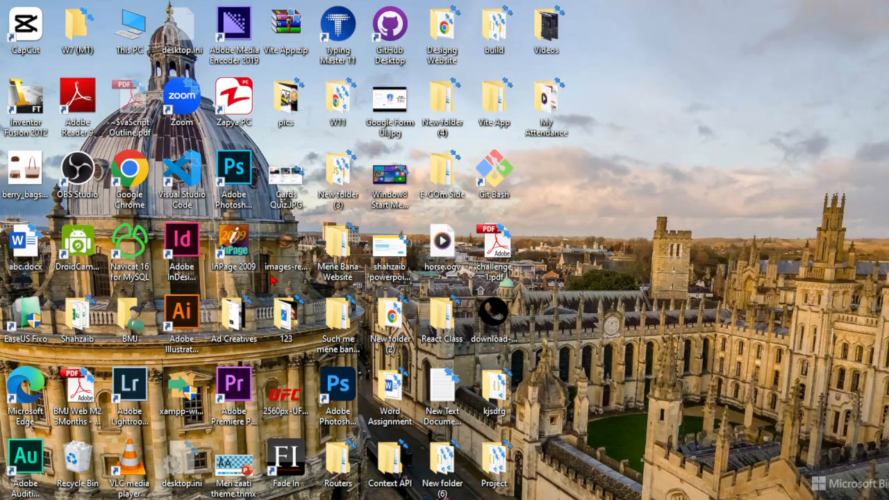
Browse from the desktop's 123 folder to This PC and try the search term "video".
{"action": "double_click", "coordinate": [283, 325]}
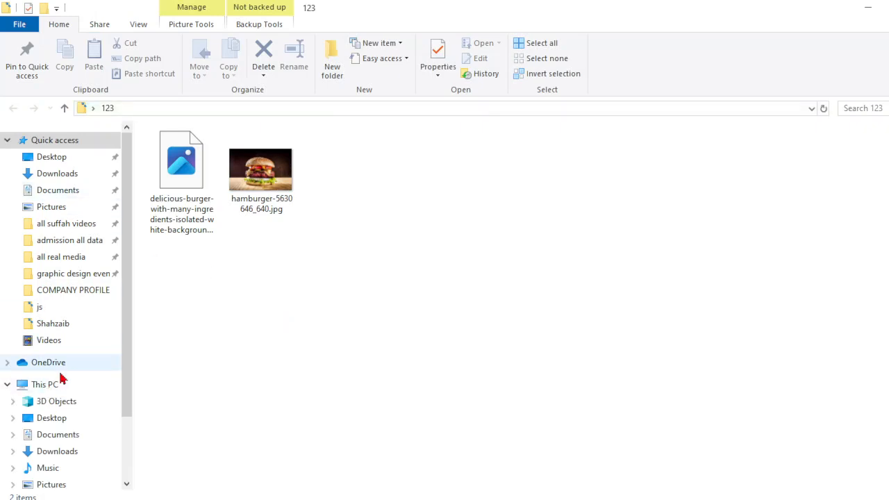
{"action": "left_click", "coordinate": [55, 383]}
{"action": "left_click", "coordinate": [880, 111]}
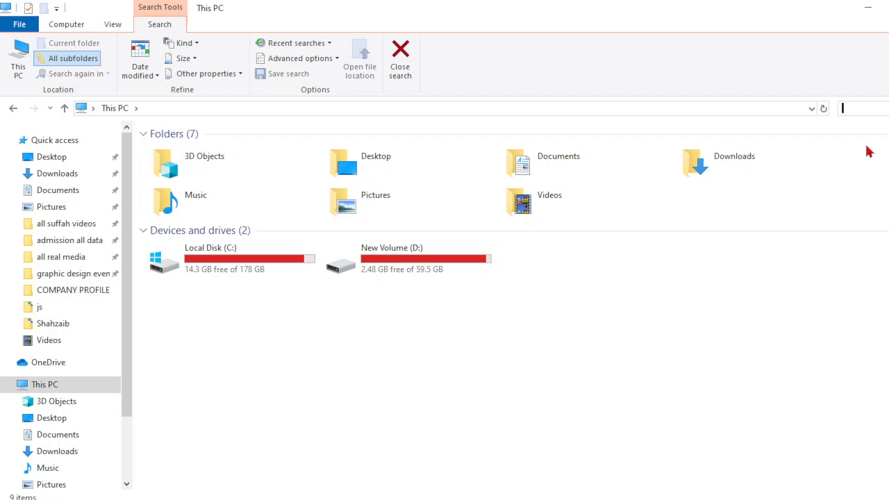
{"action": "type", "text": "video"}
{"action": "key", "text": "BackSpace"}
{"action": "key", "text": "BackSpace"}
{"action": "key", "text": "BackSpace"}
{"action": "key", "text": "BackSpace"}
{"action": "key", "text": "BackSpace"}
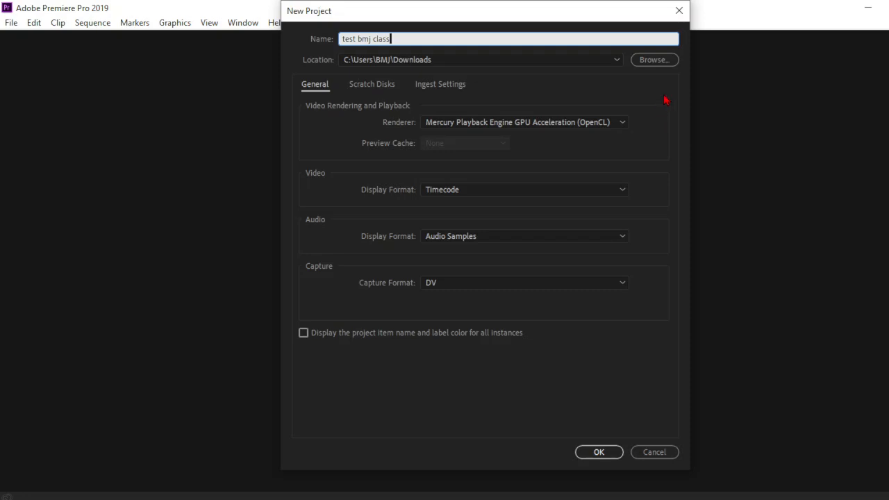
Browse for the project's location, create a folder named "premier all classes" in Downloads, and open it.
{"action": "left_click", "coordinate": [660, 59]}
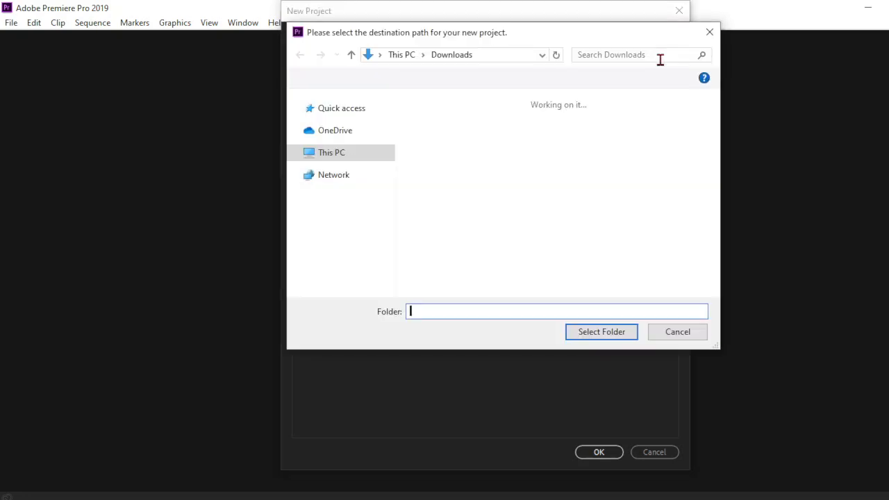
{"action": "left_click", "coordinate": [378, 192]}
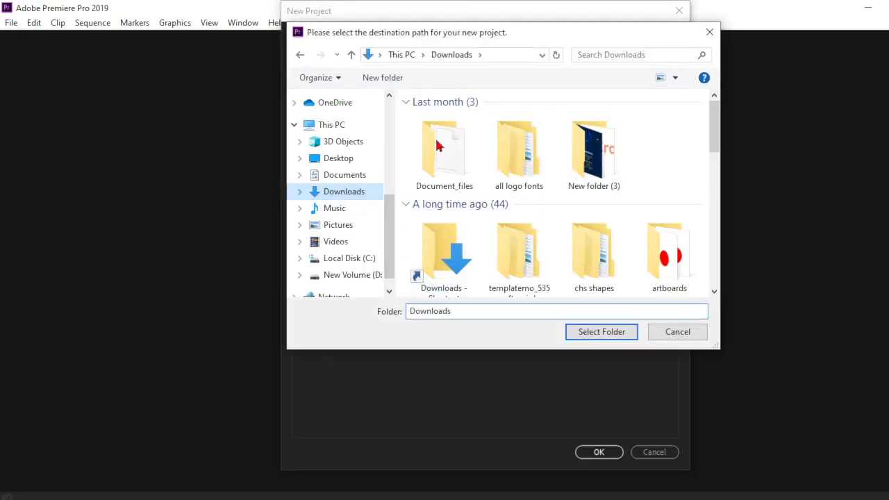
{"action": "left_click", "coordinate": [394, 78]}
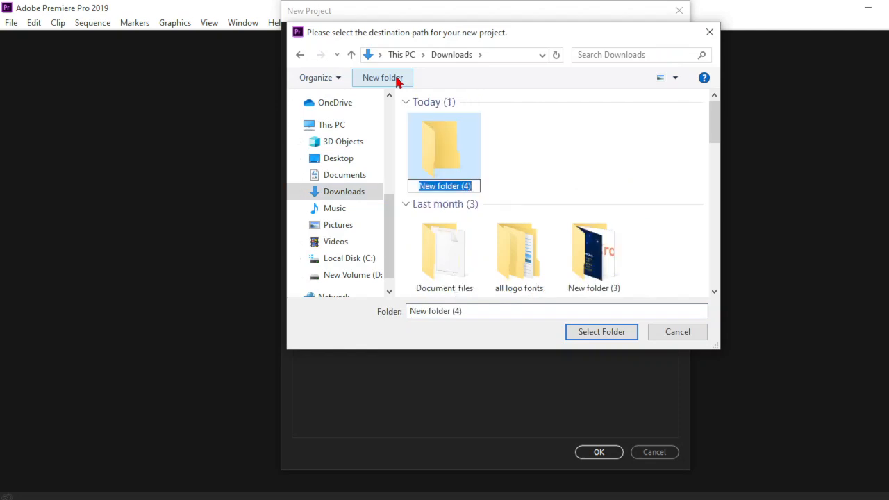
{"action": "type", "text": "premier all las"}
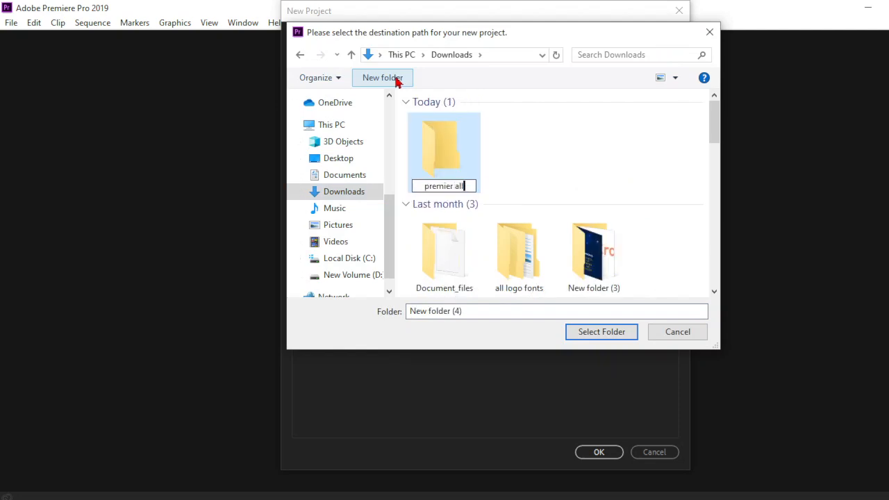
{"action": "key", "text": "BackSpace"}
{"action": "key", "text": "BackSpace"}
{"action": "key", "text": "BackSpace"}
{"action": "type", "text": "classes"}
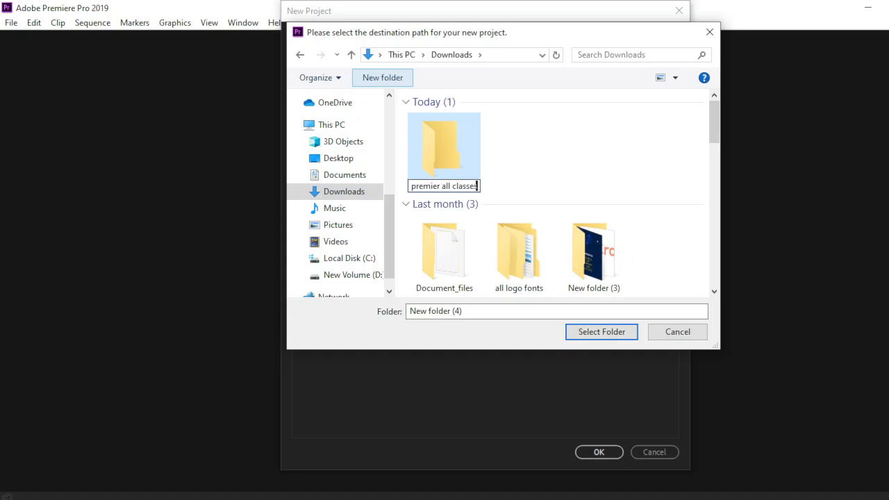
{"action": "key", "text": "Return"}
{"action": "double_click", "coordinate": [453, 171]}
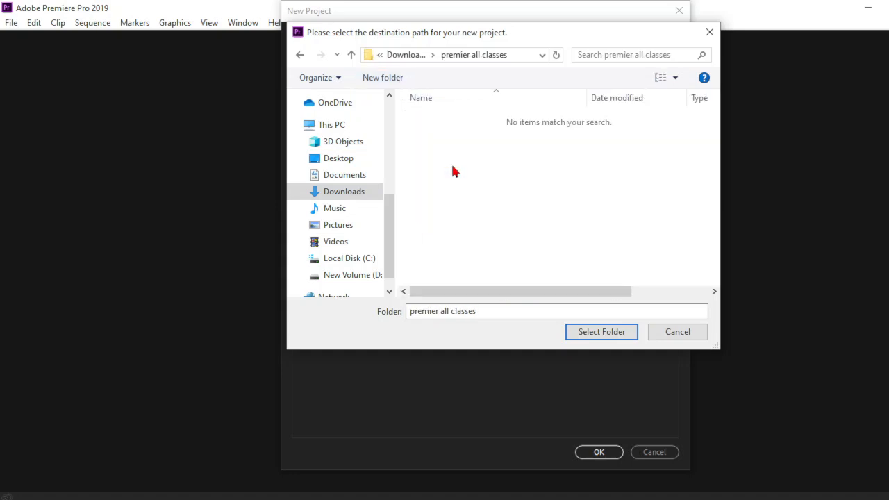
Create the project in the "premier all classes" folder and reset the Editing workspace to its saved layout.
{"action": "left_click", "coordinate": [578, 333]}
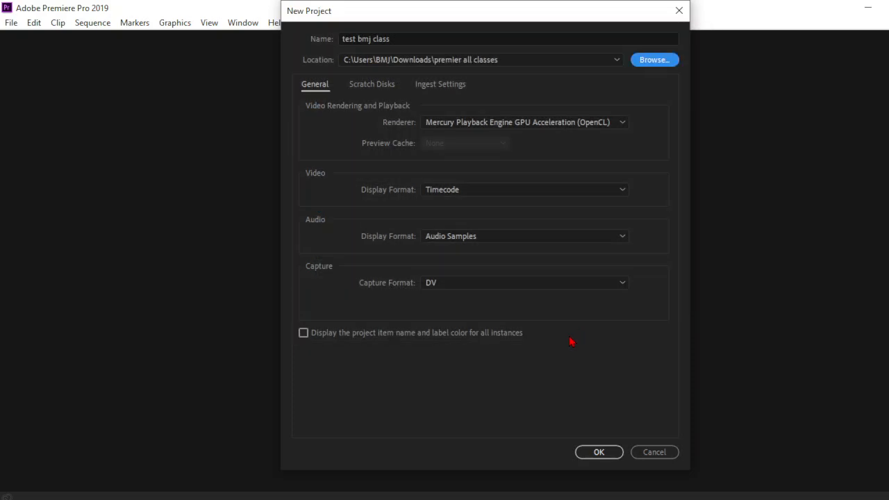
{"action": "left_click", "coordinate": [608, 454]}
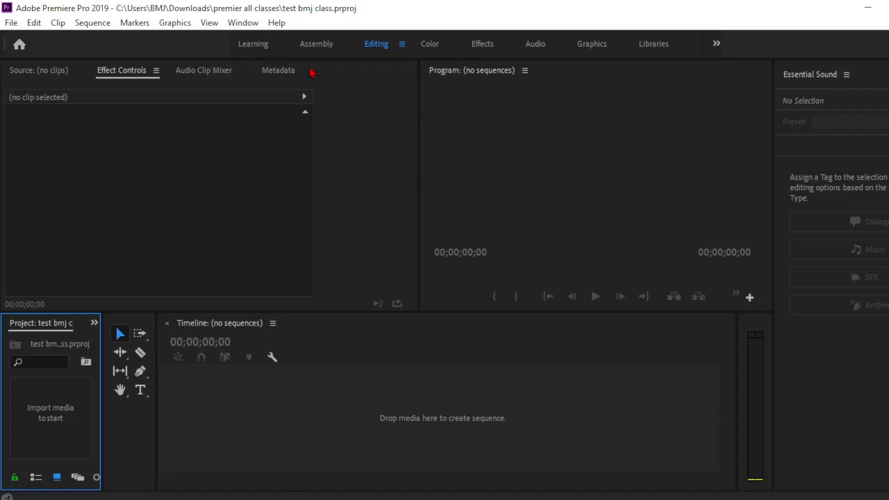
{"action": "left_click", "coordinate": [249, 23]}
{"action": "mouse_move", "coordinate": [392, 36]}
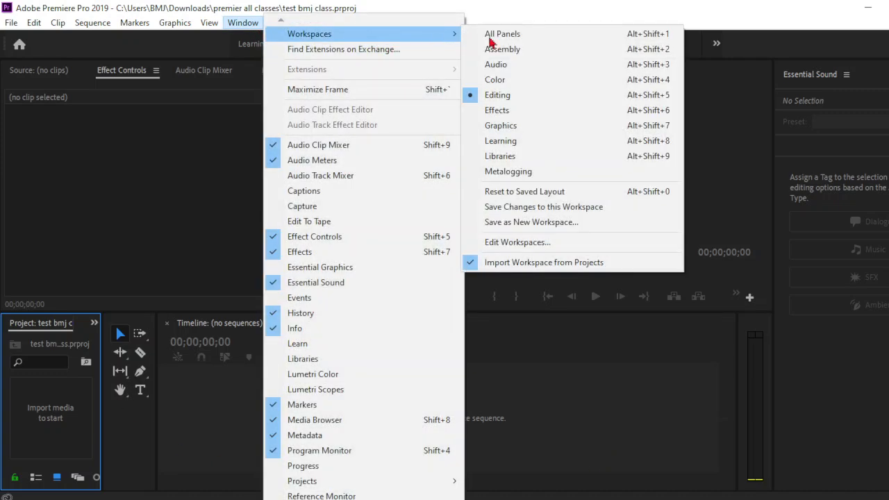
{"action": "left_click", "coordinate": [525, 199]}
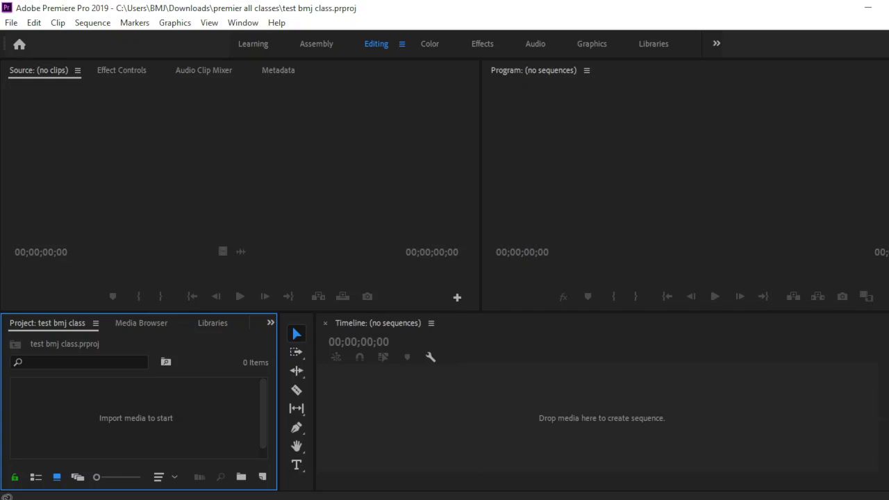
Switch to the Chrome browser, search Google for "pexel" in the new tab and open the Pexels website.
{"action": "key", "text": "alt+Tab"}
{"action": "left_click", "coordinate": [697, 14]}
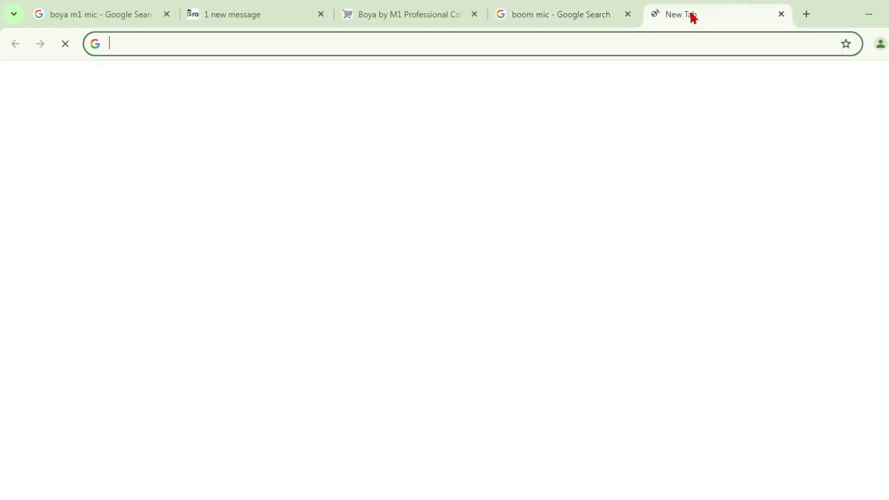
{"action": "type", "text": "pexel"}
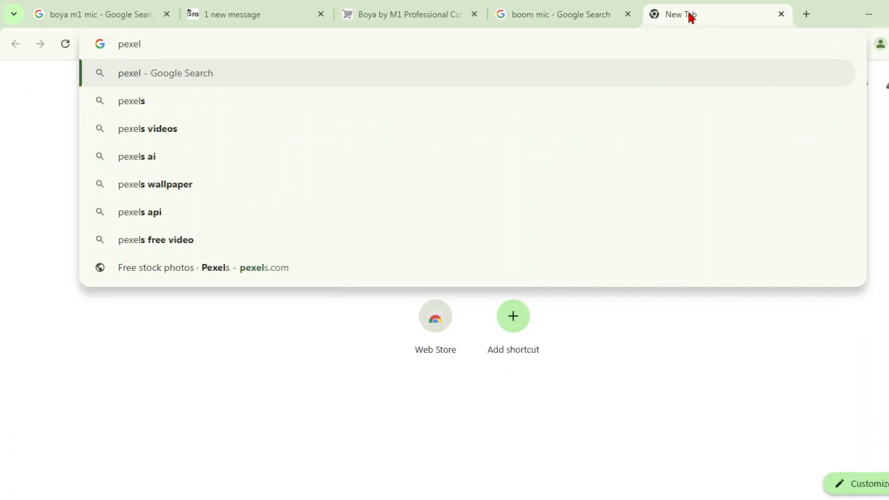
{"action": "key", "text": "Return"}
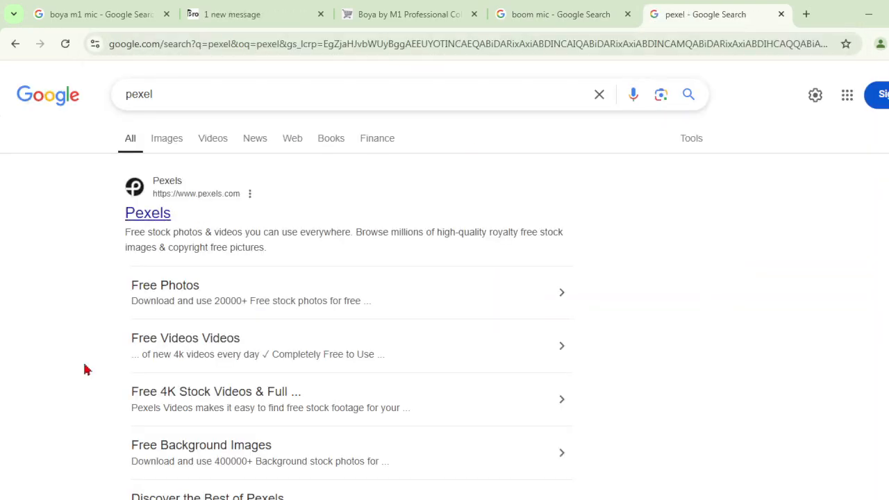
{"action": "left_click", "coordinate": [137, 214]}
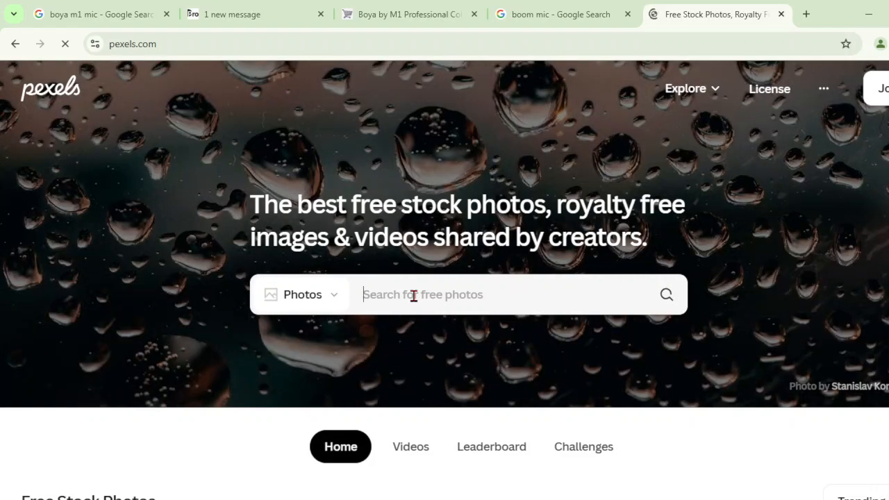
Search Pexels for "coding" and restrict the results to videos.
{"action": "type", "text": "ding"}
{"action": "key", "text": "Return"}
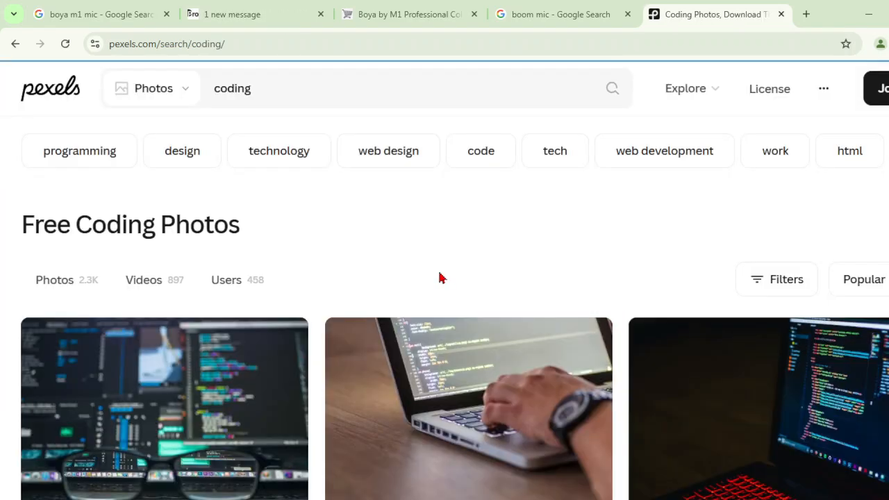
{"action": "left_click", "coordinate": [142, 287]}
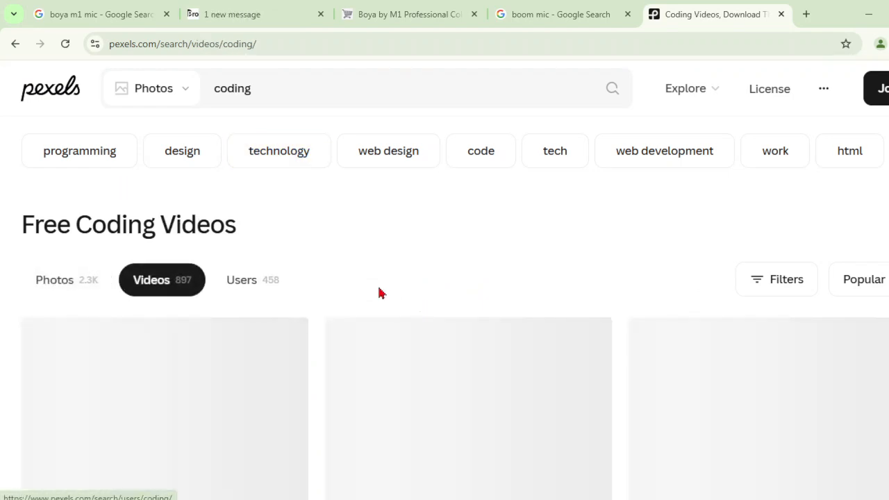
Download the video of code on a dark screen and the one of hands typing on a laptop.
{"action": "scroll", "coordinate": [312, 271], "scroll_direction": "down", "scroll_amount": 3}
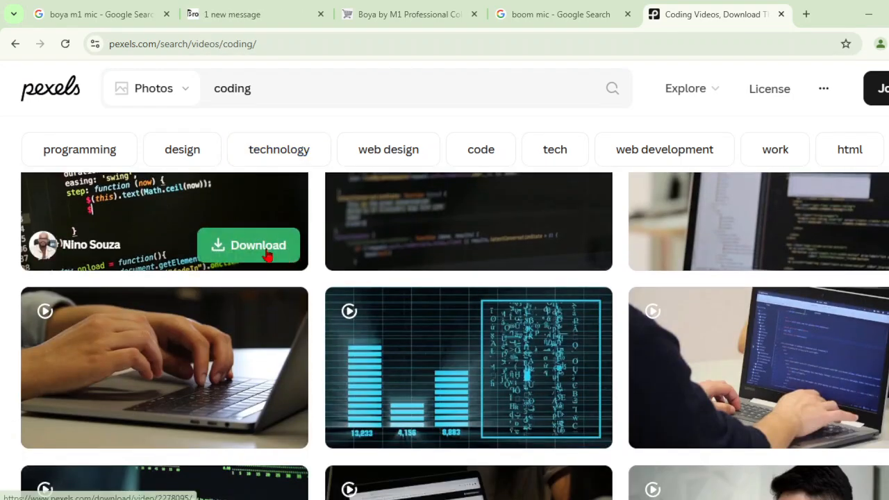
{"action": "left_click", "coordinate": [267, 252]}
{"action": "left_click", "coordinate": [727, 214]}
{"action": "scroll", "coordinate": [560, 331], "scroll_direction": "up", "scroll_amount": 2}
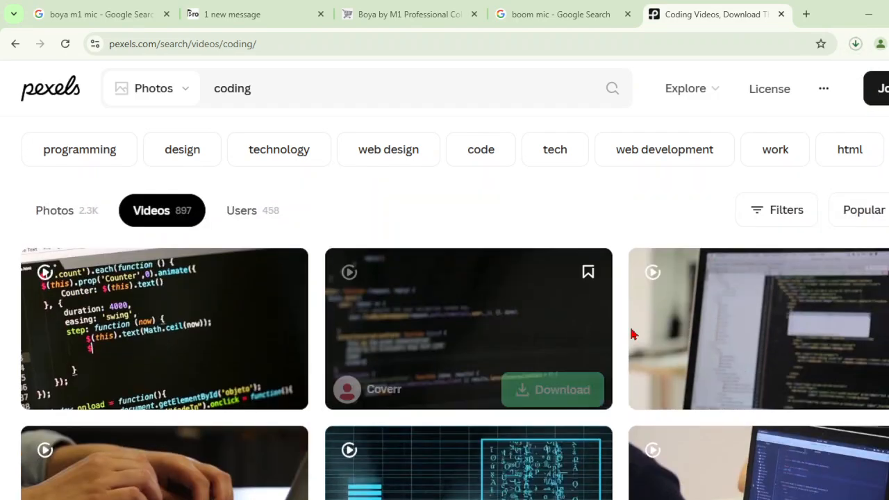
{"action": "scroll", "coordinate": [221, 432], "scroll_direction": "down", "scroll_amount": 3}
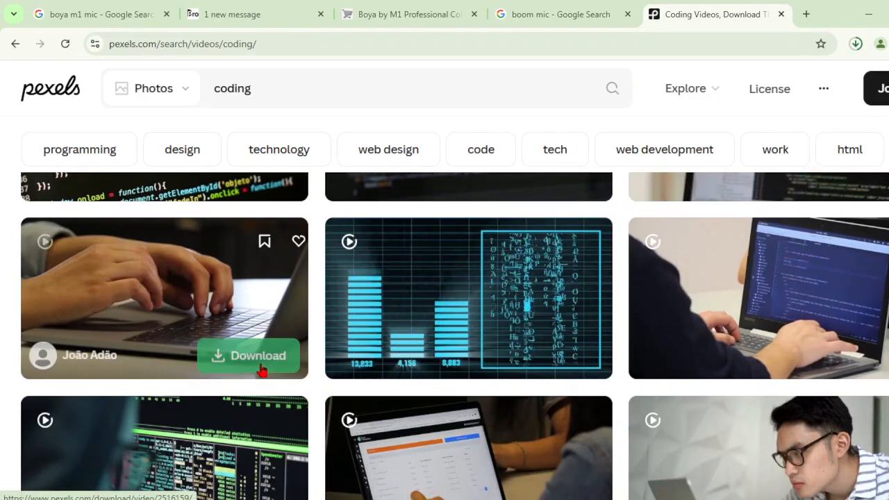
{"action": "left_click", "coordinate": [258, 355]}
{"action": "left_click", "coordinate": [756, 399]}
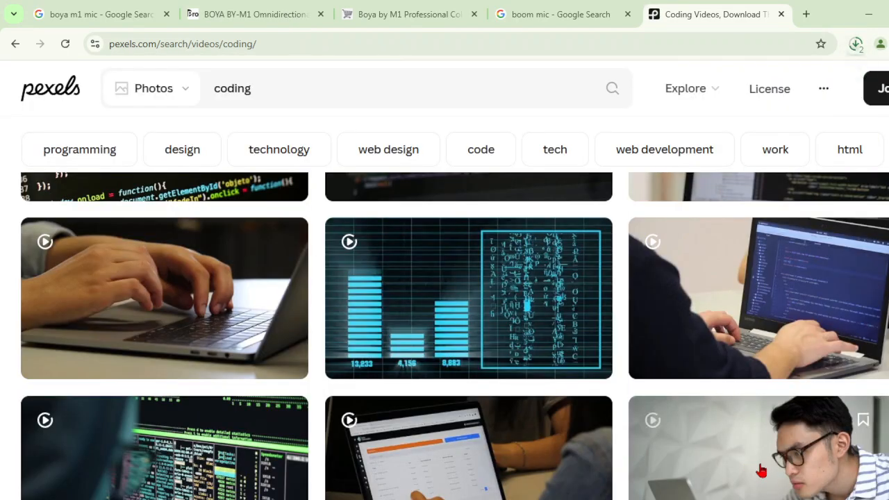
Download the videos of the man with glasses at a laptop and of the masked hacker at the monitors.
{"action": "scroll", "coordinate": [799, 396], "scroll_direction": "up", "scroll_amount": 1}
{"action": "left_click", "coordinate": [845, 391]}
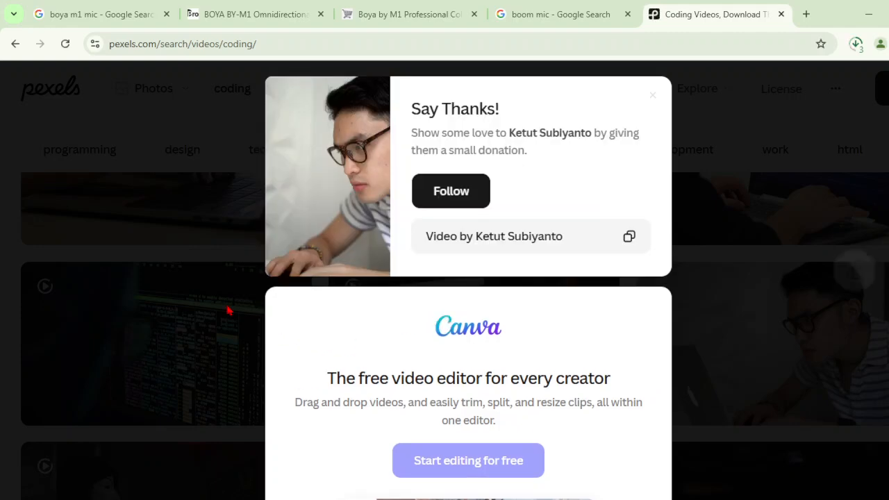
{"action": "left_click", "coordinate": [257, 320]}
{"action": "scroll", "coordinate": [274, 327], "scroll_direction": "down", "scroll_amount": 5}
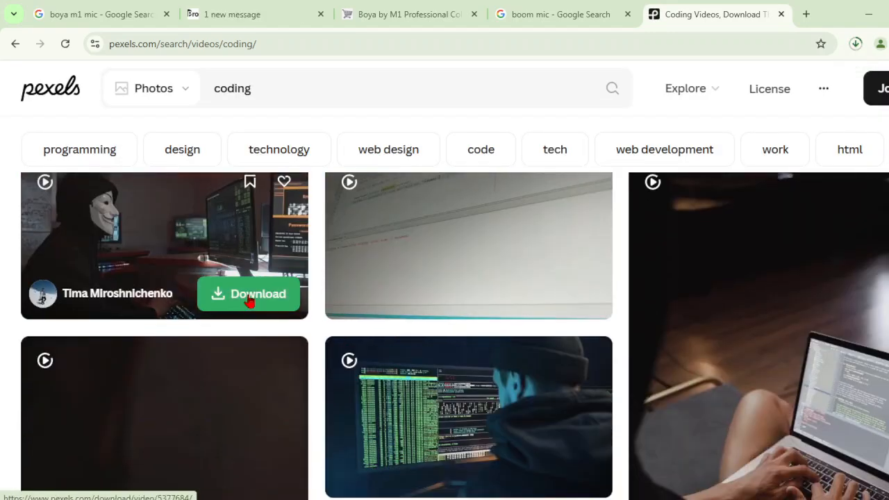
{"action": "left_click", "coordinate": [250, 300]}
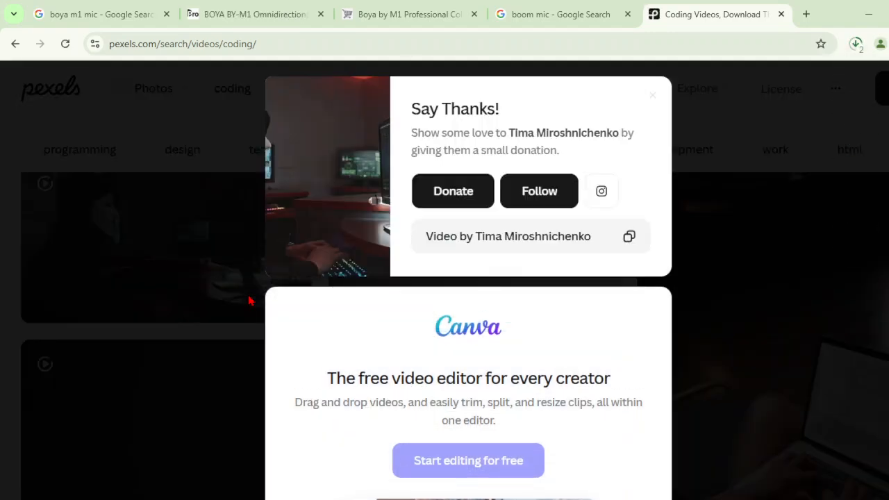
{"action": "left_click", "coordinate": [250, 300]}
{"action": "scroll", "coordinate": [710, 276], "scroll_direction": "up", "scroll_amount": 10}
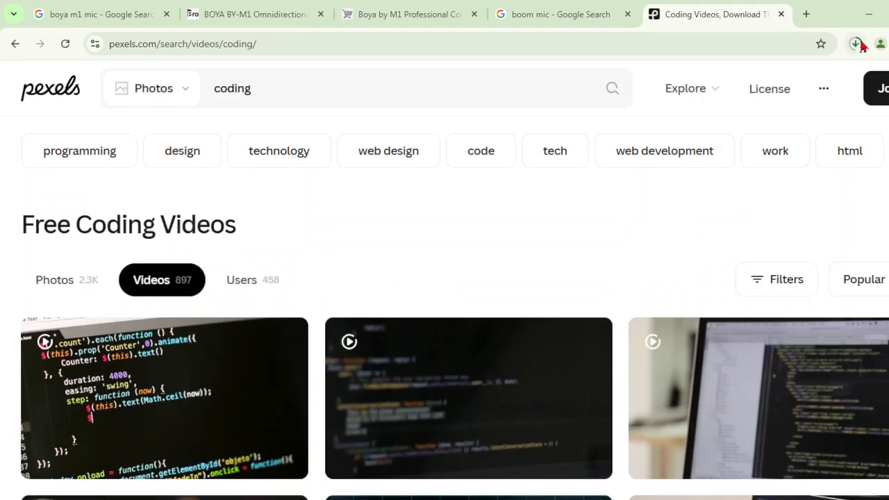
Switch to File Explorer and select the four newly downloaded MP4 videos in the Downloads folder.
{"action": "left_click", "coordinate": [858, 44]}
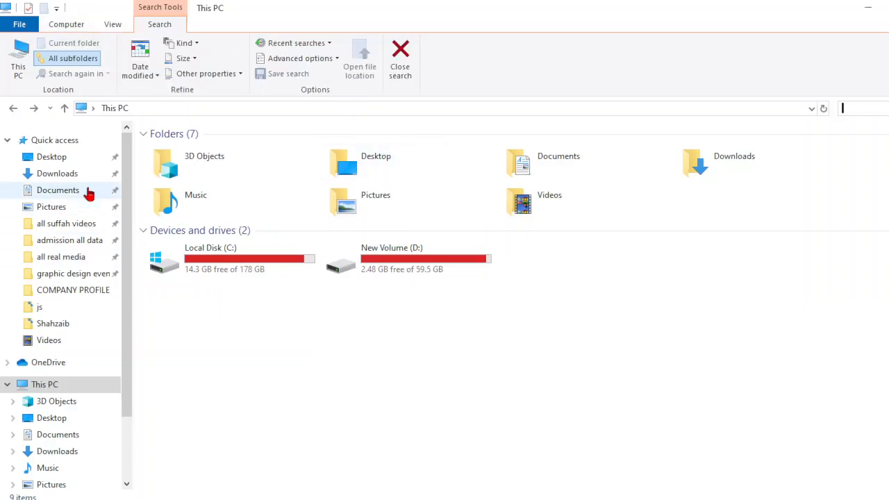
{"action": "left_click", "coordinate": [85, 176]}
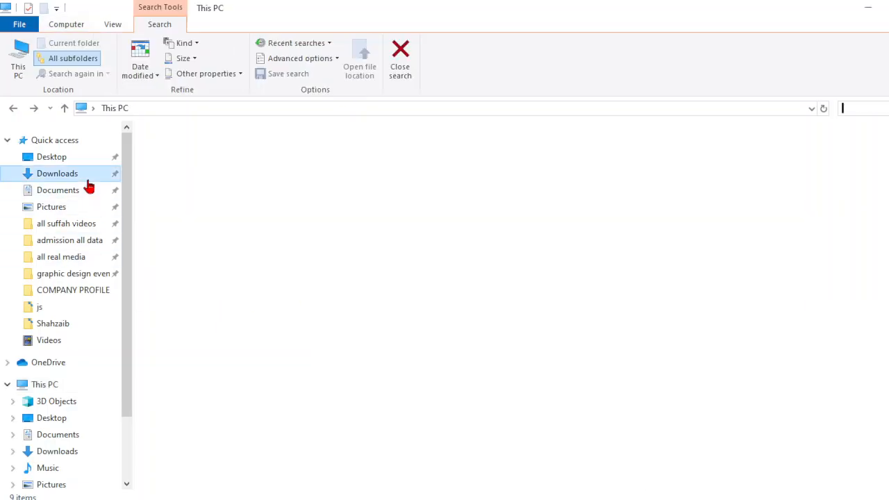
{"action": "left_click_drag", "start_coordinate": [138, 189], "coordinate": [433, 221]}
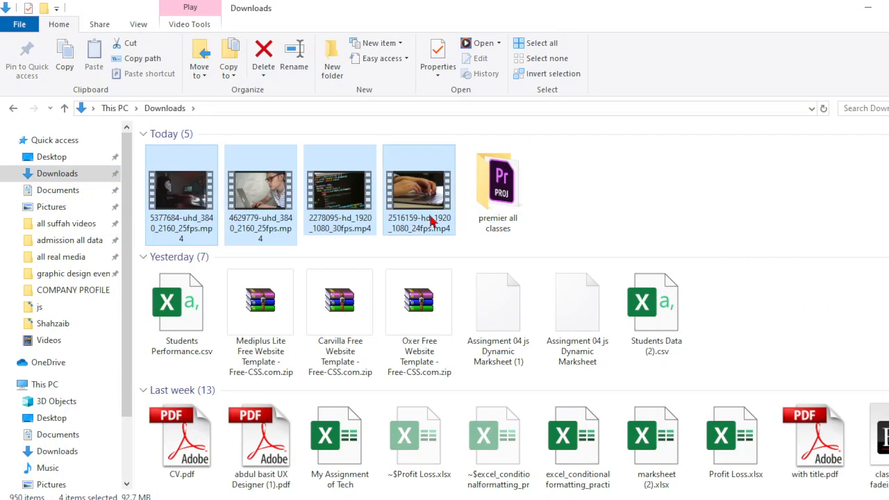
Create a folder named "my all raw videos" inside the "premier all classes" folder.
{"action": "double_click", "coordinate": [506, 198]}
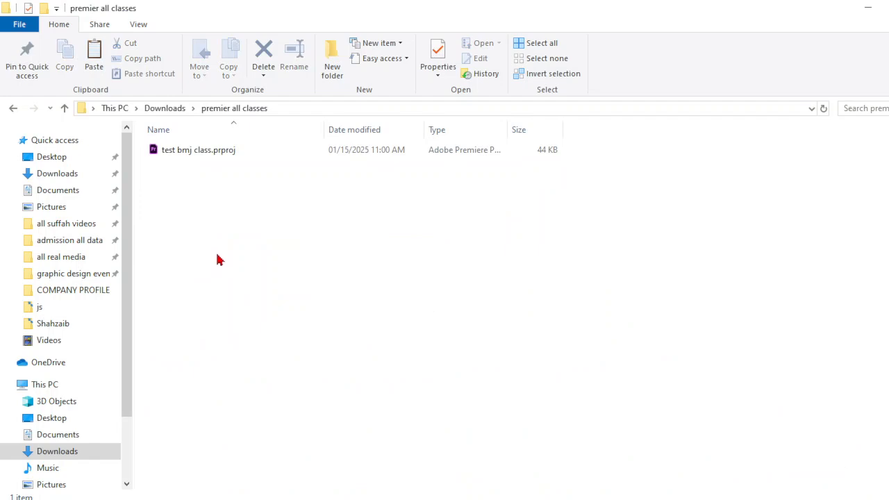
{"action": "key", "text": "ctrl+shift+n"}
{"action": "type", "text": "my a"}
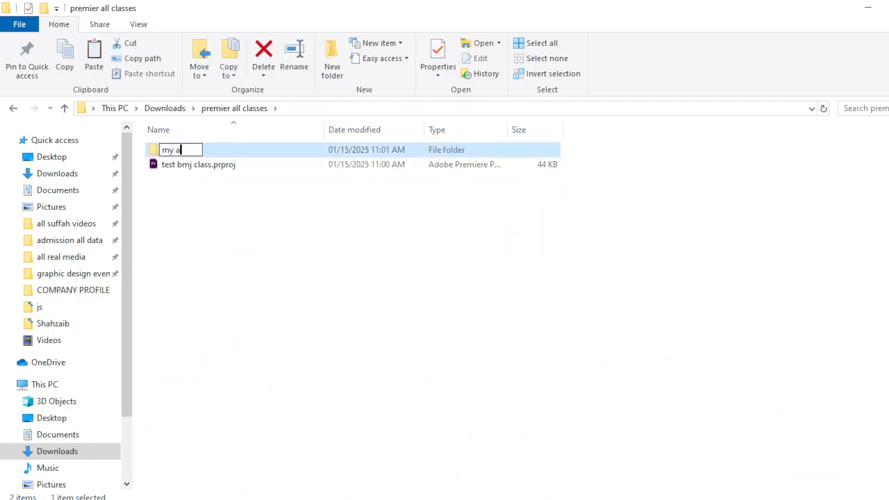
{"action": "type", "text": "ll raw videos"}
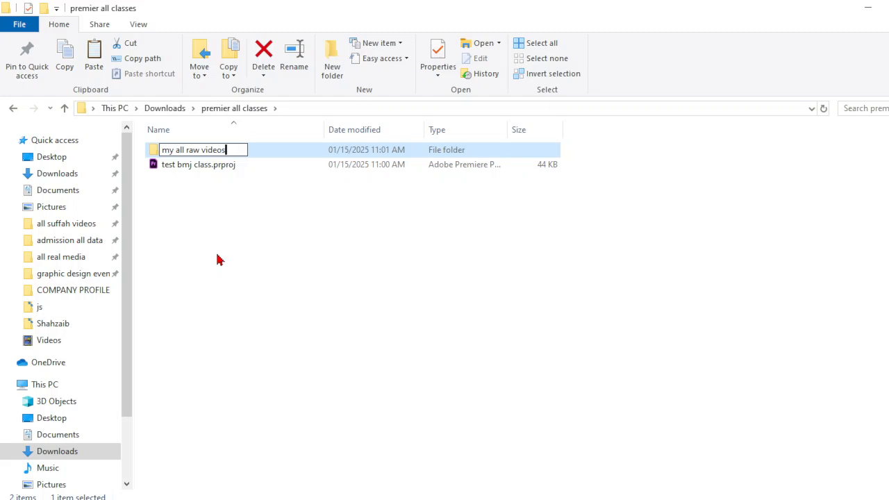
{"action": "left_click", "coordinate": [229, 248]}
Paste the four downloaded videos into the "my all raw videos" folder and show them as large icons.
{"action": "double_click", "coordinate": [258, 148]}
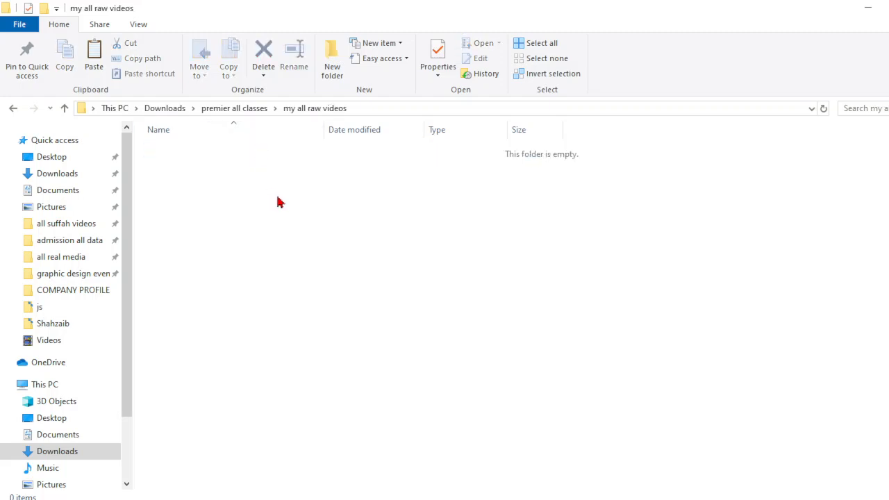
{"action": "key", "text": "ctrl+v"}
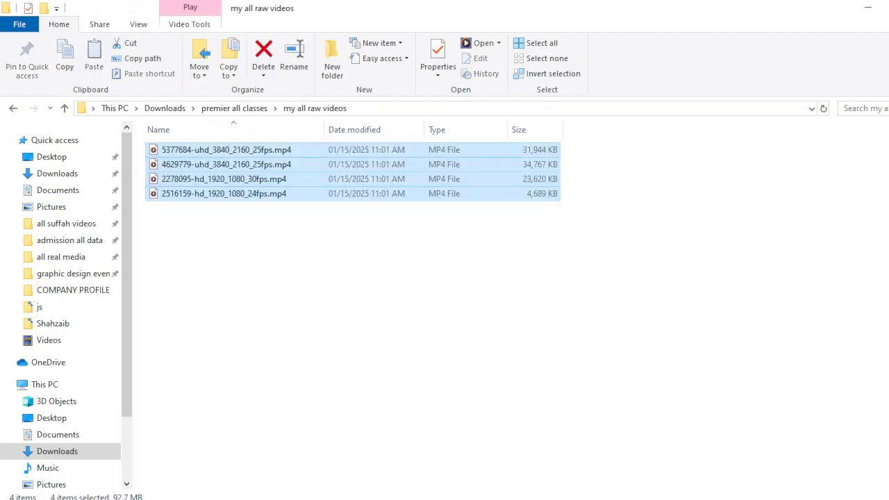
{"action": "key", "text": "ctrl+shift+2"}
Import all four videos into the Premiere Pro project and create a sequence from the 4629779-uhd_3840_2160_25fps clip.
{"action": "left_click", "coordinate": [619, 398]}
{"action": "left_click_drag", "start_coordinate": [571, 201], "coordinate": [108, 178]}
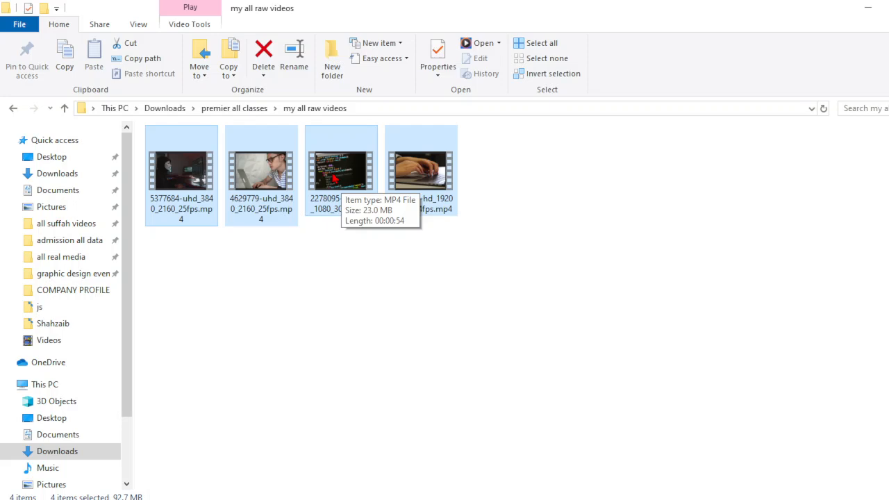
{"action": "left_click_drag", "start_coordinate": [332, 177], "coordinate": [167, 435]}
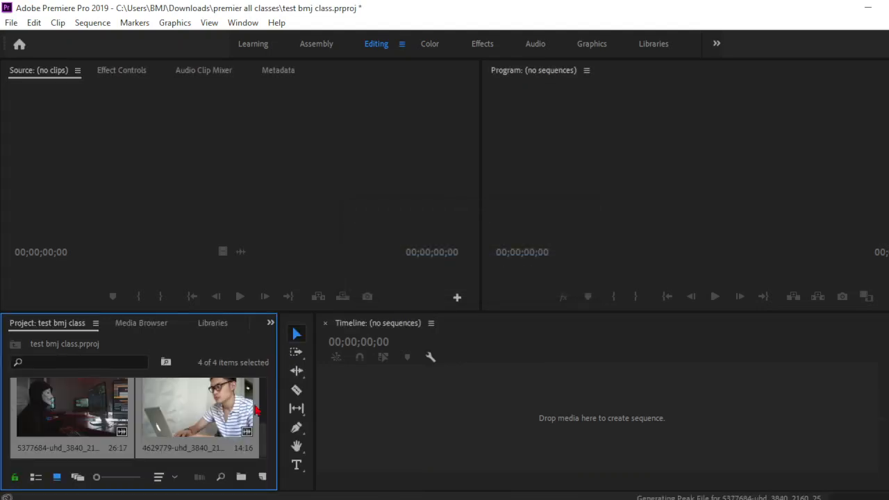
{"action": "left_click", "coordinate": [219, 421]}
{"action": "left_click_drag", "start_coordinate": [175, 407], "coordinate": [525, 444]}
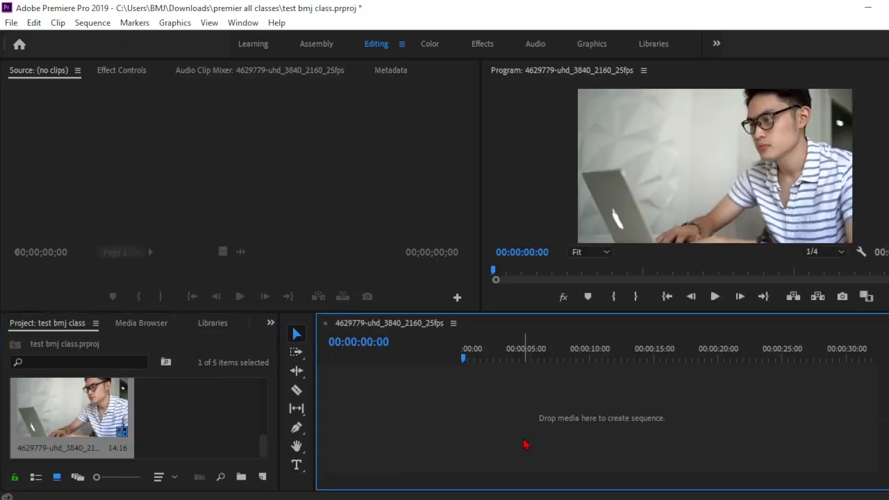
Add only the video of the 2516159-hd typing clip to track V1, directly after the first clip.
{"action": "scroll", "coordinate": [191, 422], "scroll_direction": "up", "scroll_amount": 3}
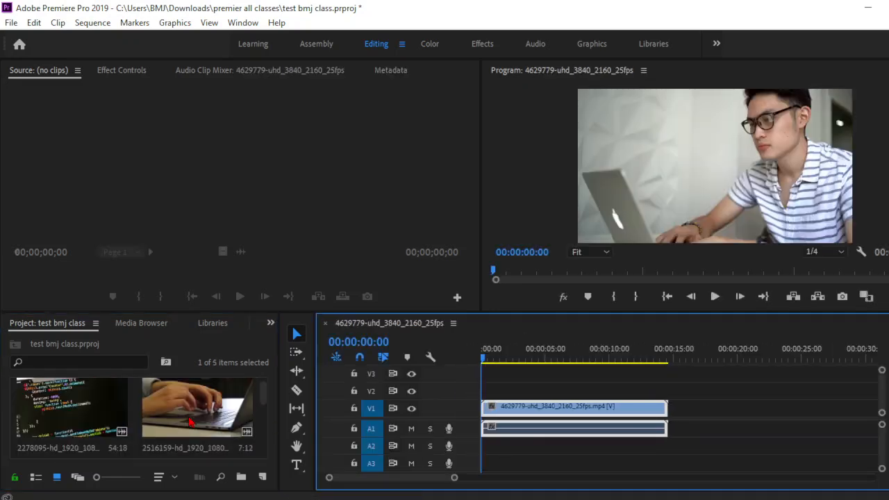
{"action": "left_click", "coordinate": [104, 405]}
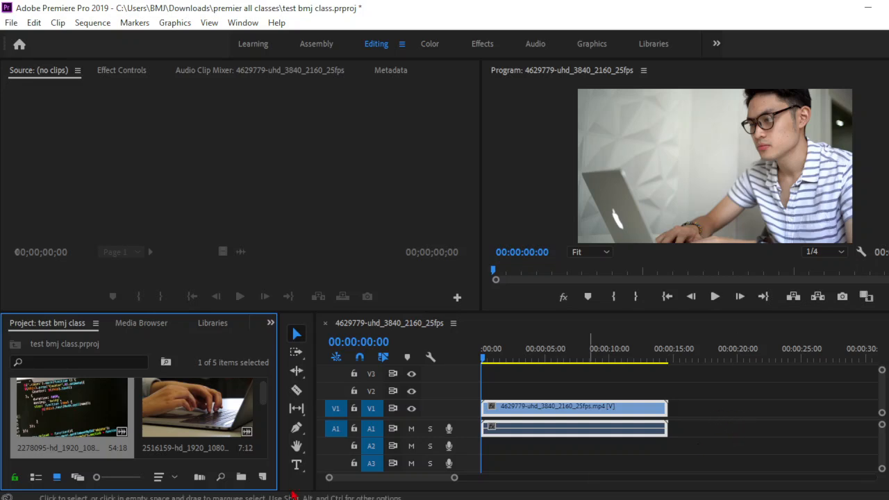
{"action": "left_click", "coordinate": [216, 396]}
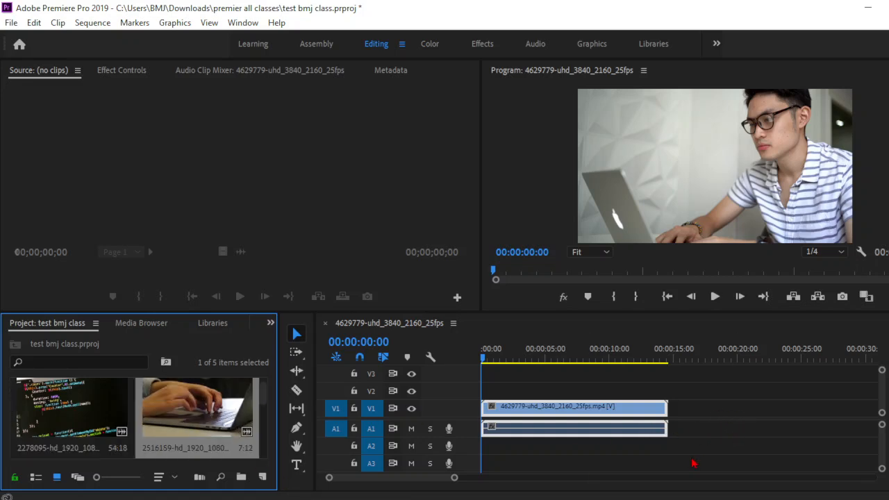
{"action": "double_click", "coordinate": [172, 405]}
{"action": "left_click_drag", "start_coordinate": [223, 251], "coordinate": [673, 409]}
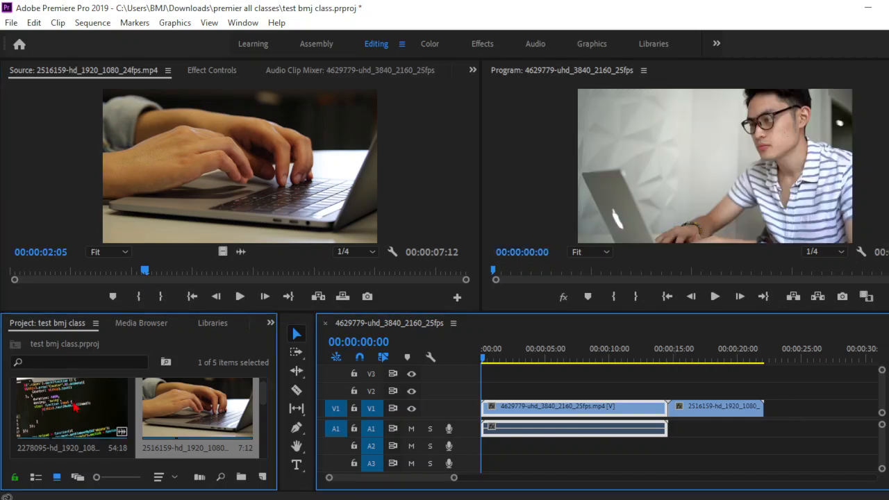
Append only the video of the 2278095-hd code clip at the end of track V1 and save the project.
{"action": "double_click", "coordinate": [89, 403]}
{"action": "left_click_drag", "start_coordinate": [222, 251], "coordinate": [719, 441]}
{"action": "left_click_drag", "start_coordinate": [644, 356], "coordinate": [623, 355]}
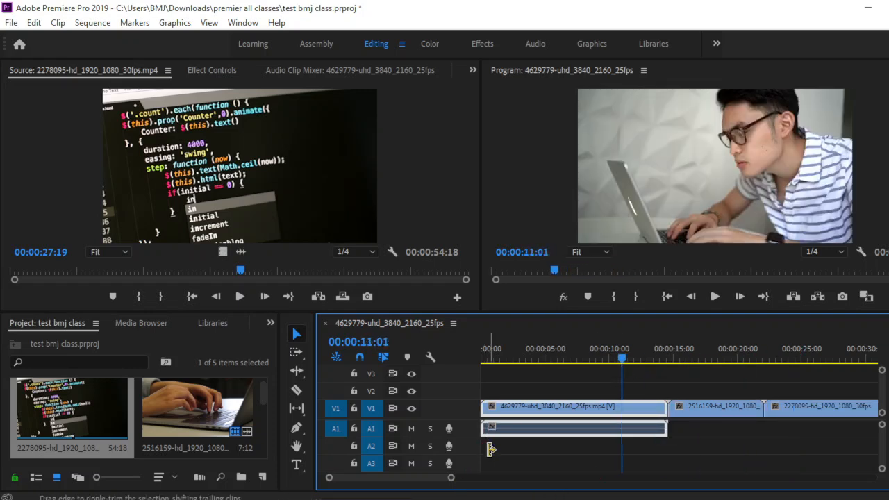
{"action": "key", "text": "ctrl+s"}
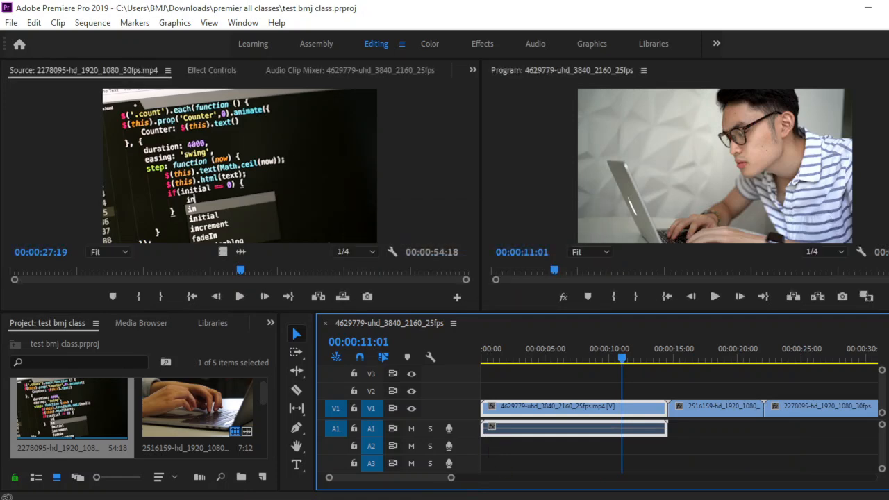
Switch to File Explorer, cut all four videos from the "my all raw videos" folder, and open New Volume (D:).
{"action": "key", "text": "alt+Tab"}
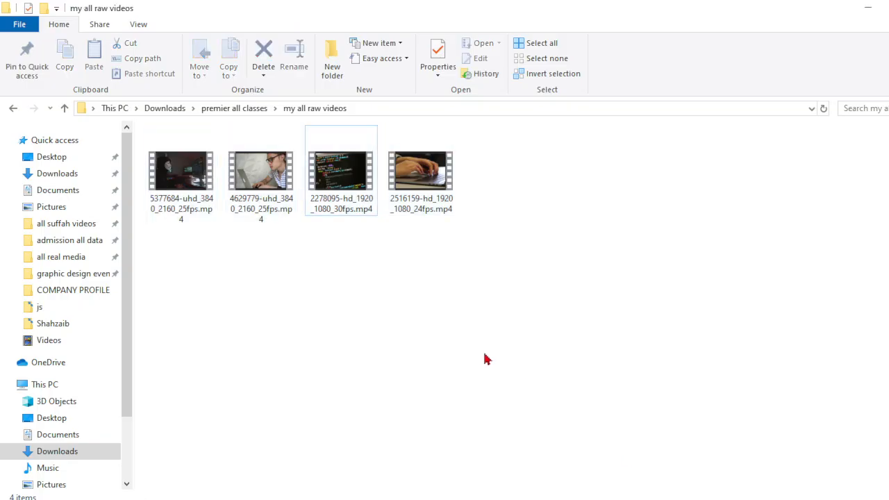
{"action": "left_click_drag", "start_coordinate": [515, 218], "coordinate": [194, 184]}
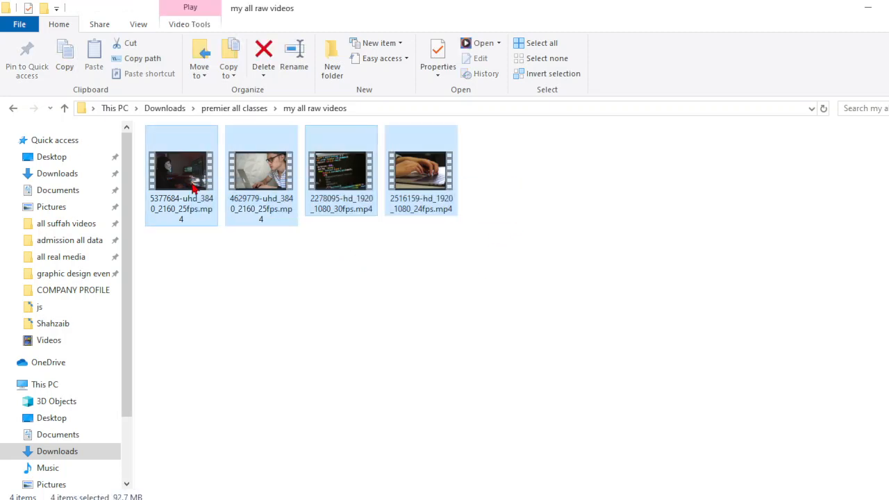
{"action": "key", "text": "ctrl+x"}
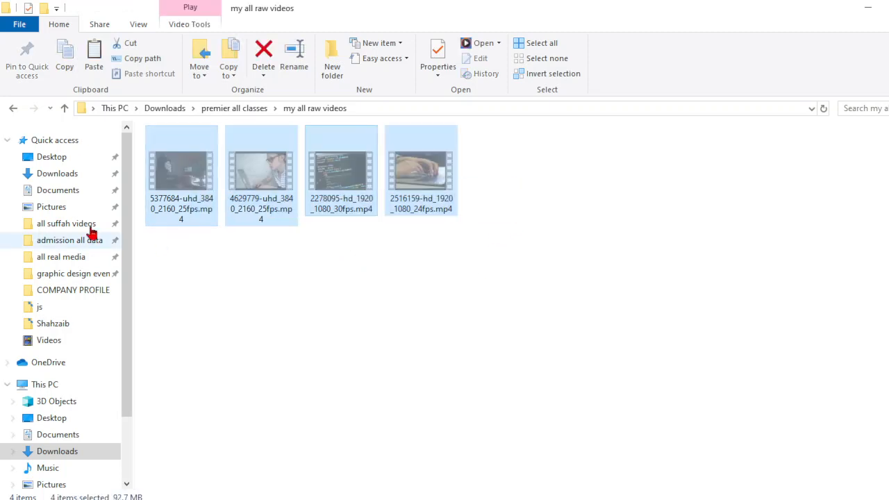
{"action": "left_click", "coordinate": [80, 179]}
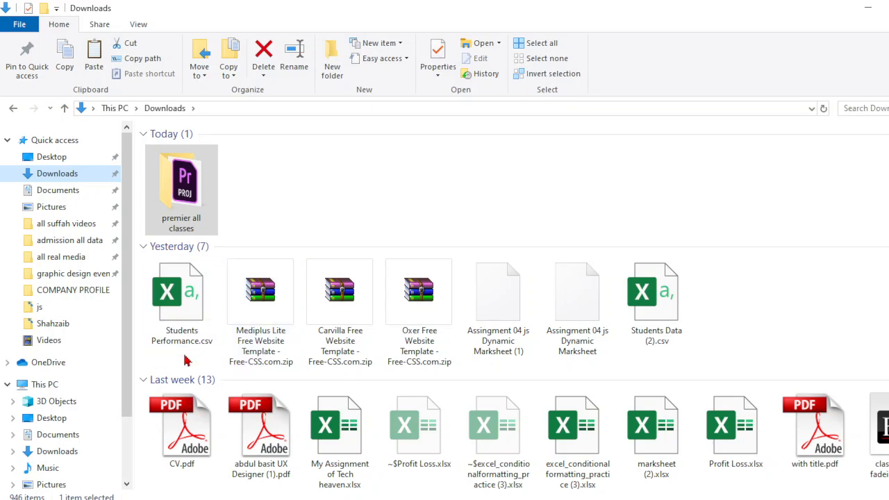
{"action": "left_click", "coordinate": [52, 384]}
{"action": "double_click", "coordinate": [413, 274]}
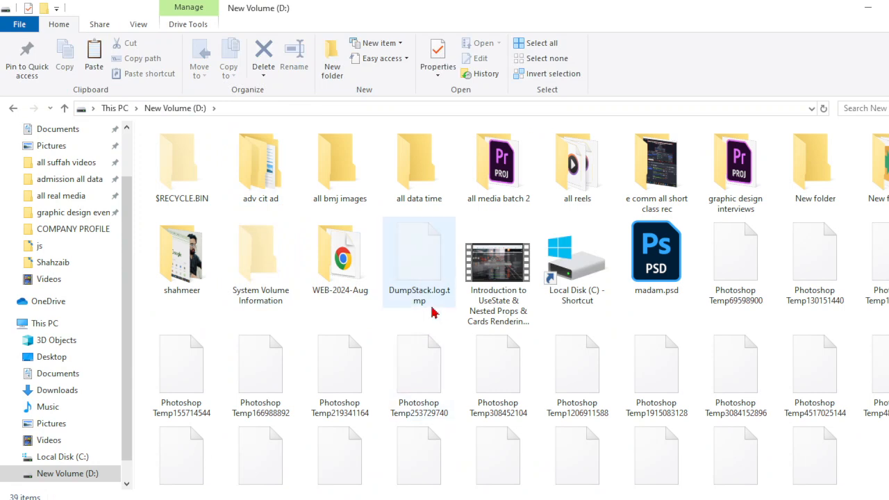
Create a folder named "2md folder" on New Volume (D:) and paste the cut videos into it.
{"action": "key", "text": "ctrl+shift+n"}
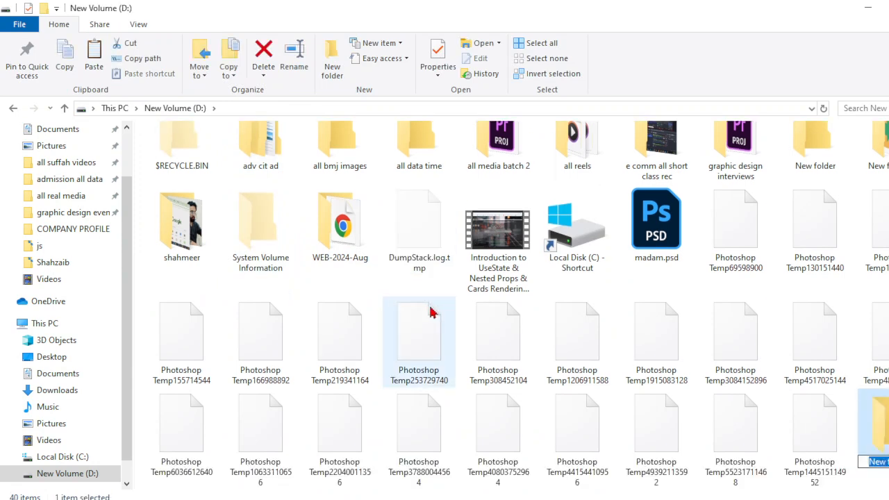
{"action": "type", "text": "2mo"}
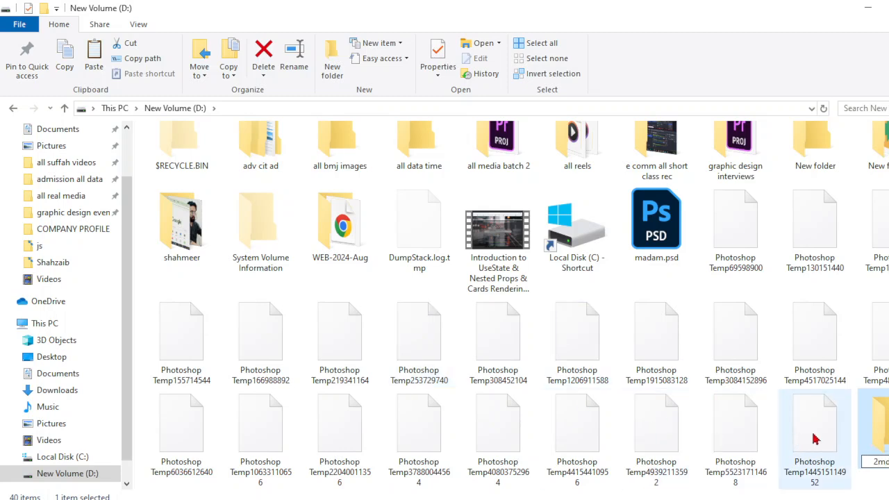
{"action": "double_click", "coordinate": [872, 433]}
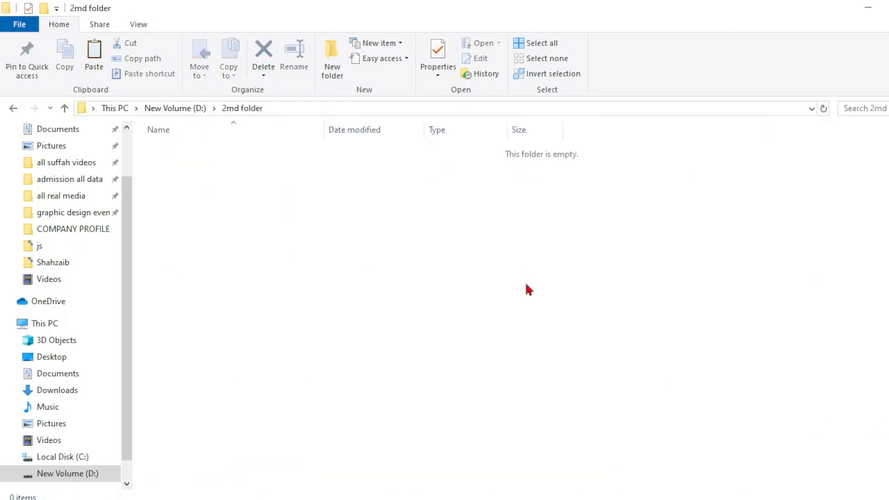
{"action": "key", "text": "ctrl+v"}
{"action": "left_click", "coordinate": [528, 347]}
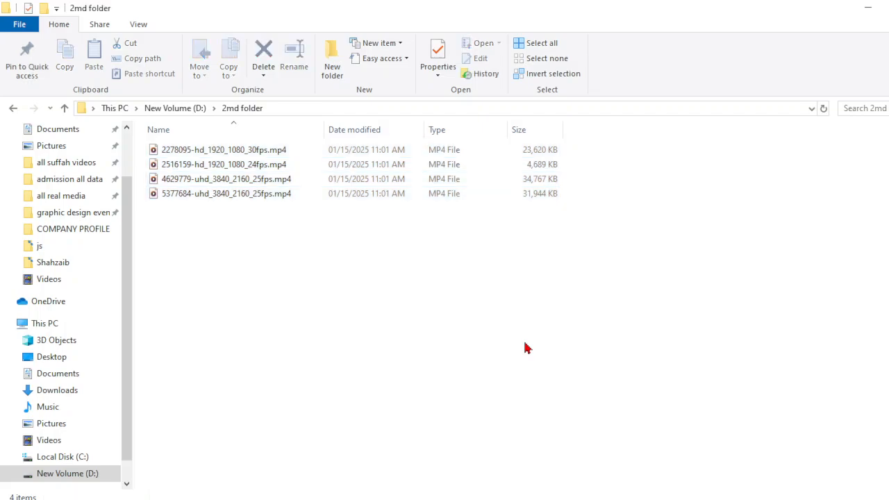
Switch back to Premiere Pro, relink the missing clips by locating 2278095-hd_1920_1080_30fps.mp4 in D:\2md folder, and scrub the sequence.
{"action": "key", "text": "alt+Tab"}
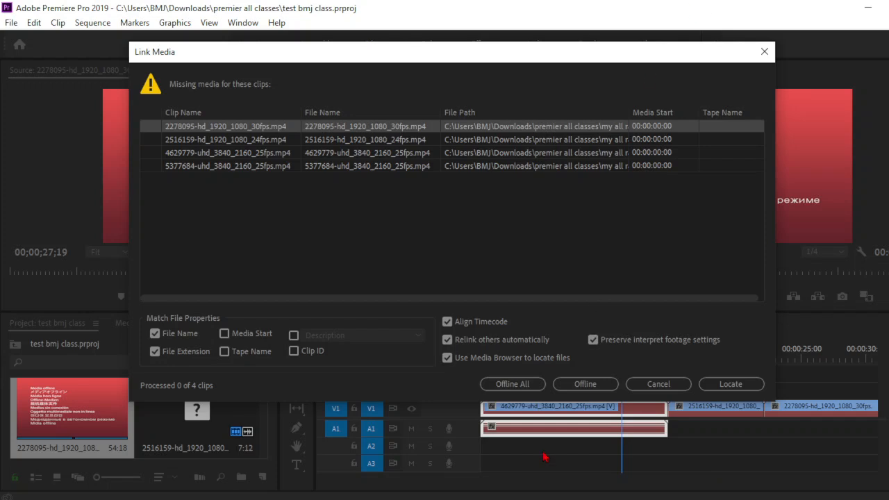
{"action": "left_click", "coordinate": [727, 387]}
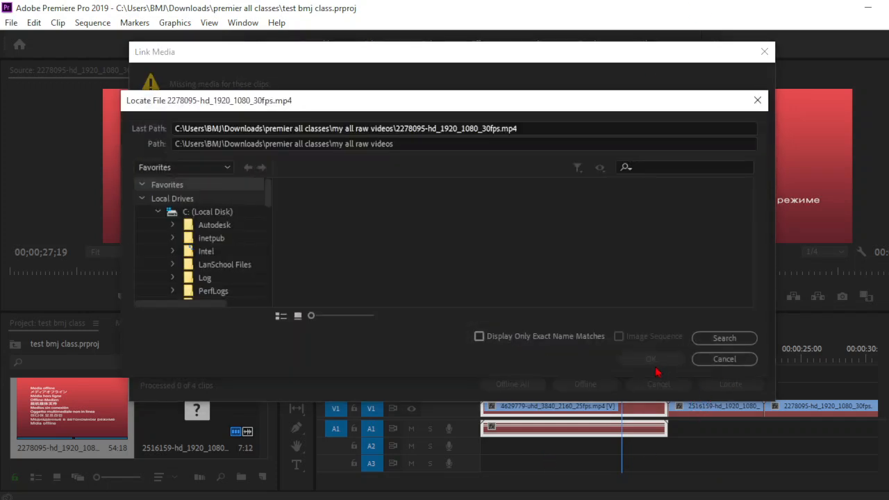
{"action": "left_click_drag", "start_coordinate": [269, 201], "coordinate": [276, 293]}
{"action": "left_click", "coordinate": [214, 281]}
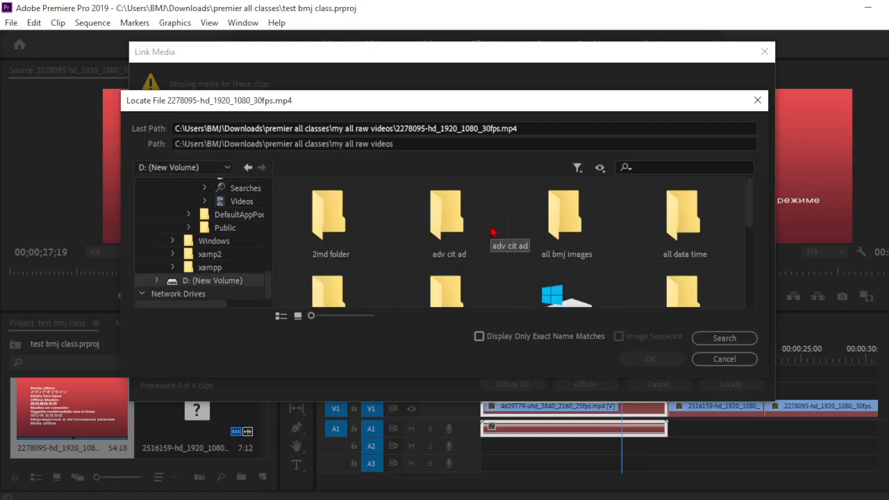
{"action": "scroll", "coordinate": [496, 242], "scroll_direction": "down", "scroll_amount": 1}
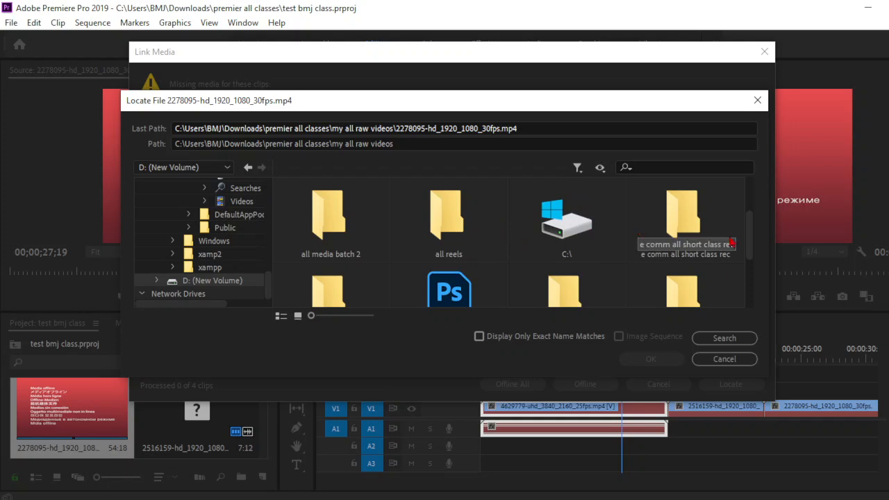
{"action": "left_click_drag", "start_coordinate": [755, 224], "coordinate": [753, 192]}
{"action": "double_click", "coordinate": [359, 255]}
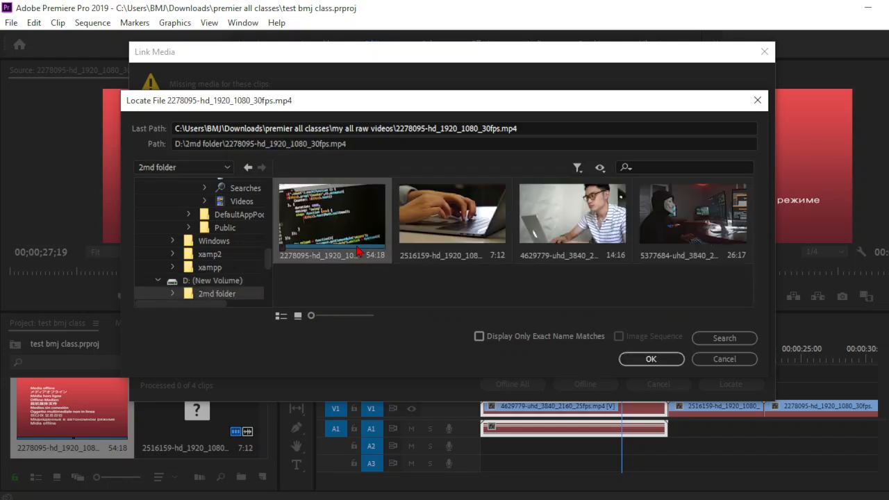
{"action": "left_click", "coordinate": [651, 359]}
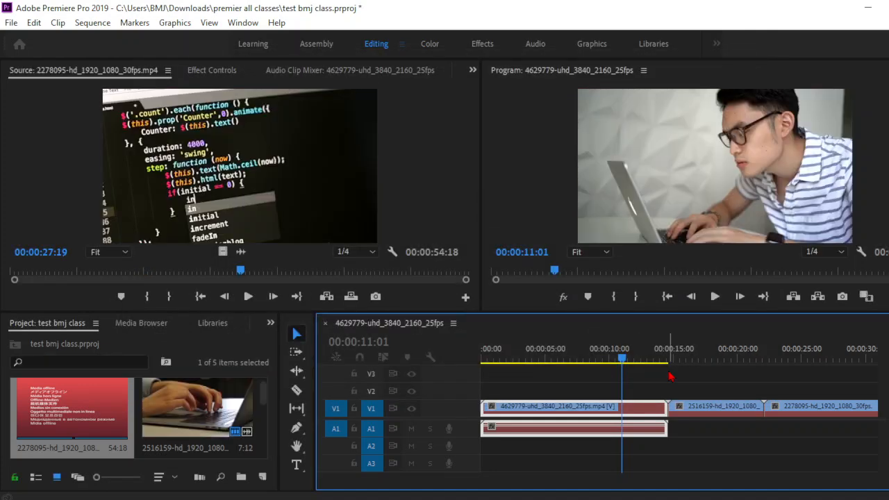
{"action": "left_click_drag", "start_coordinate": [731, 353], "coordinate": [794, 352]}
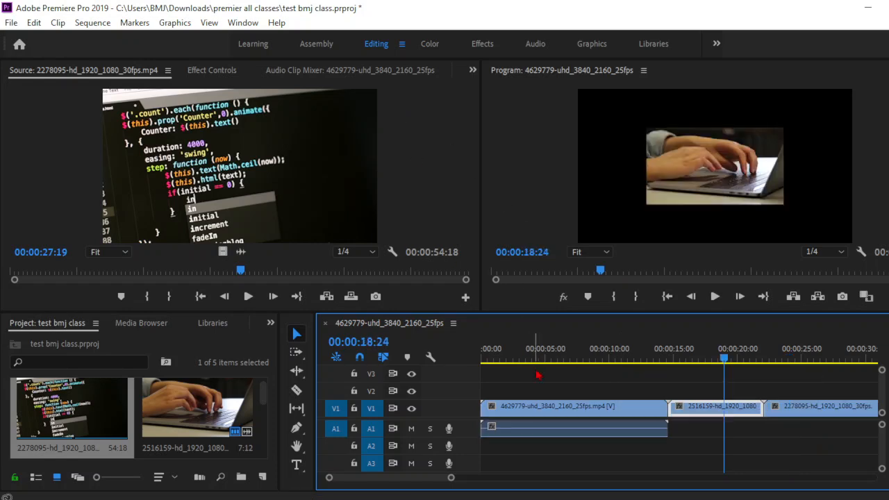
Delete all clips from the sequence timeline and save the project.
{"action": "left_click_drag", "start_coordinate": [519, 374], "coordinate": [796, 440]}
{"action": "key", "text": "Delete"}
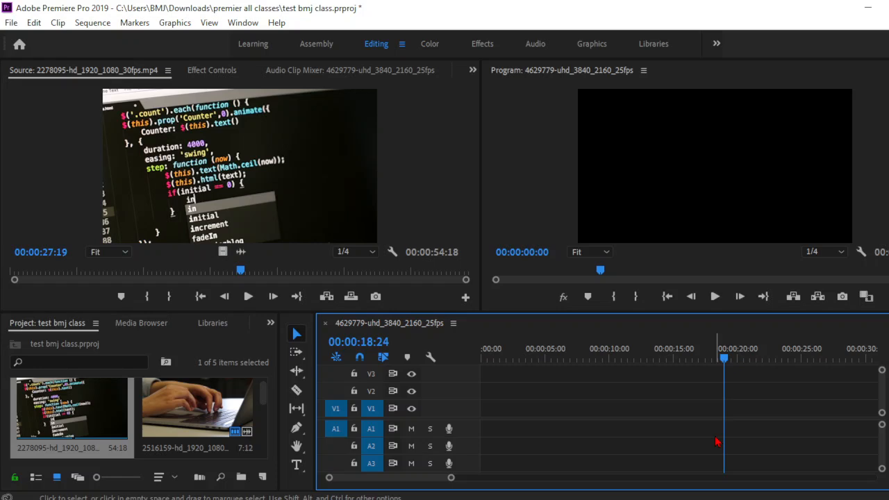
{"action": "key", "text": "ctrl+s"}
{"action": "key", "text": "ctrl+s"}
Delete the four video clips and the 4629779-uhd_3840_2160_25fps sequence from the project.
{"action": "left_click", "coordinate": [108, 414]}
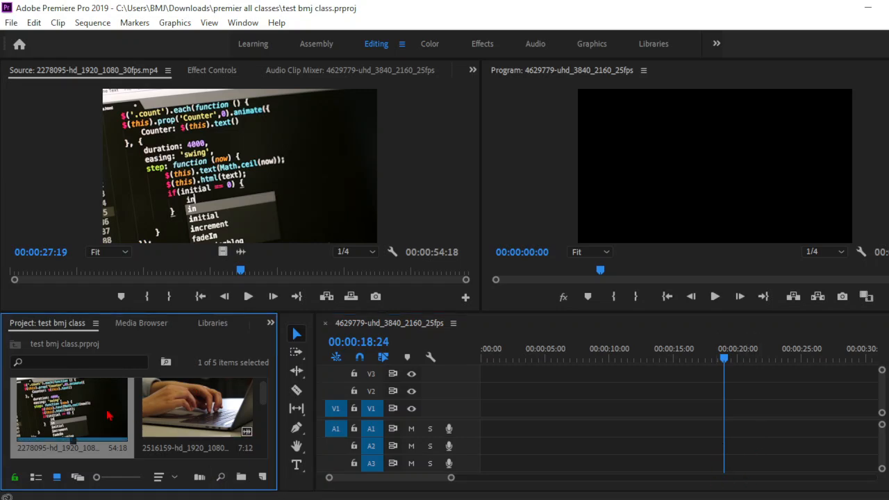
{"action": "key", "text": "Delete"}
{"action": "left_click", "coordinate": [188, 389]}
{"action": "key", "text": "Delete"}
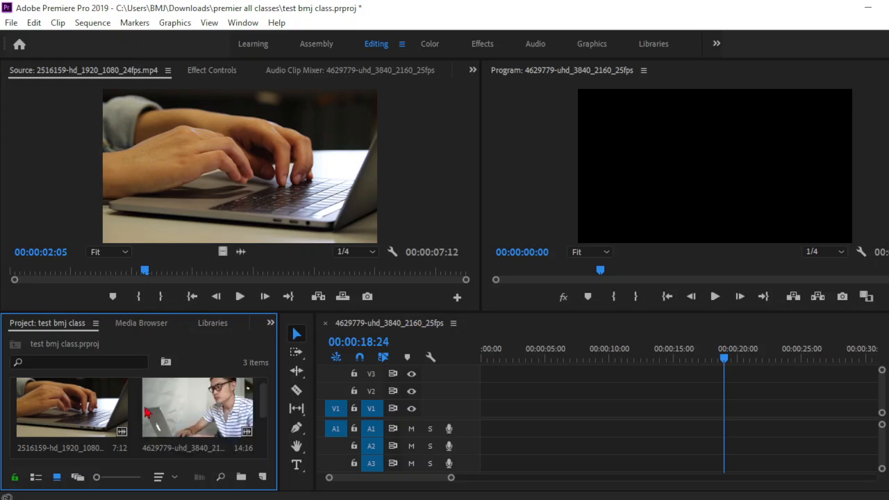
{"action": "left_click", "coordinate": [114, 412]}
{"action": "key", "text": "Delete"}
{"action": "left_click", "coordinate": [128, 408]}
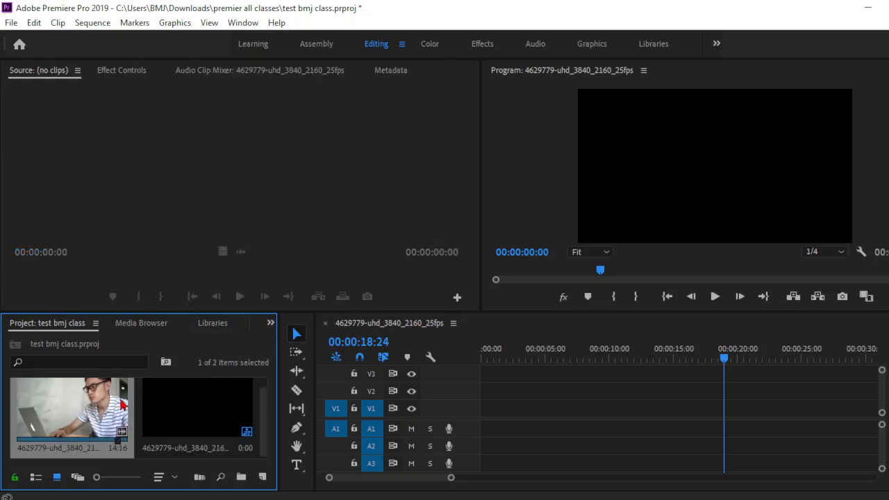
{"action": "key", "text": "Delete"}
{"action": "left_click", "coordinate": [126, 414]}
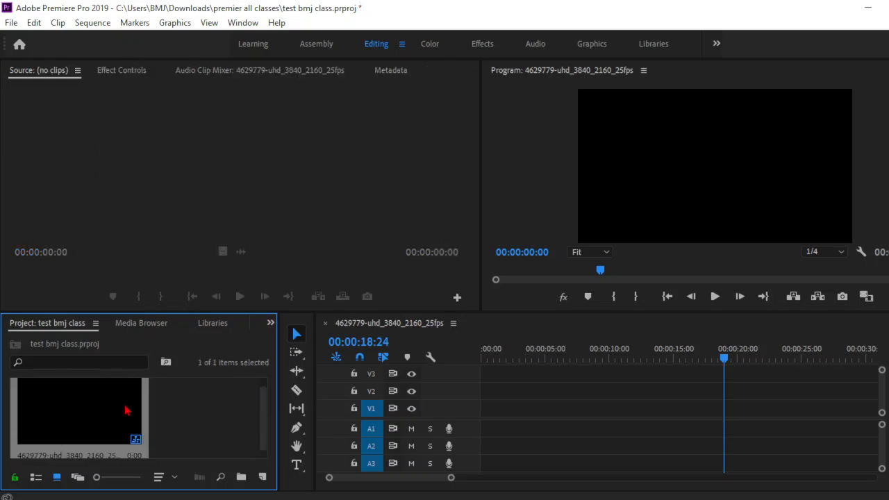
{"action": "key", "text": "Delete"}
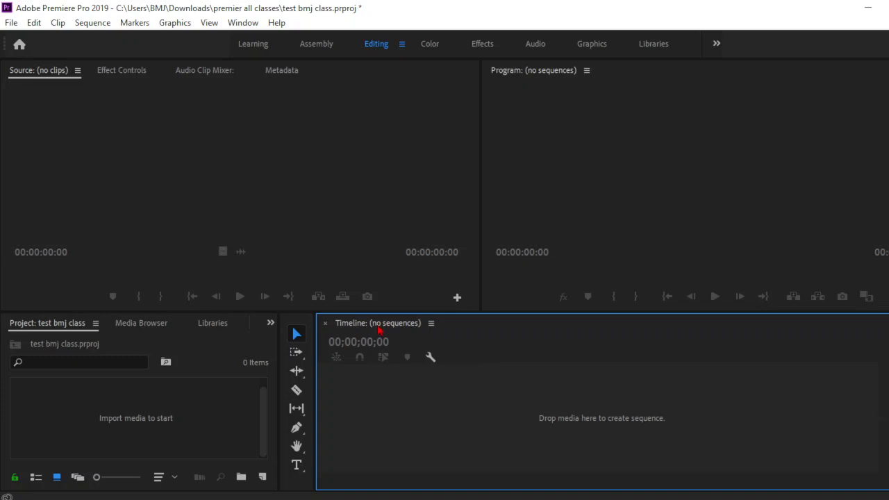
Widen the Project panel in the Editing workspace, compare it with Assembly, and settle on the Assembly workspace.
{"action": "left_click_drag", "start_coordinate": [278, 392], "coordinate": [380, 387]}
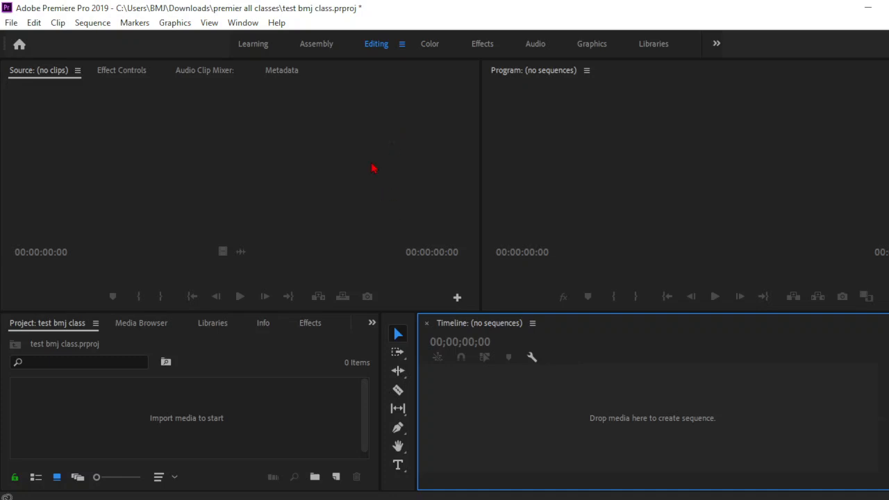
{"action": "left_click", "coordinate": [324, 51]}
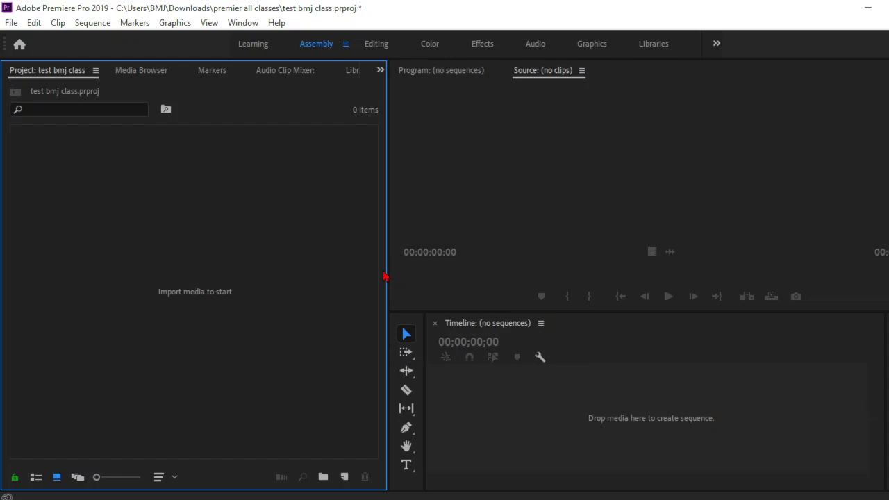
{"action": "left_click", "coordinate": [383, 45]}
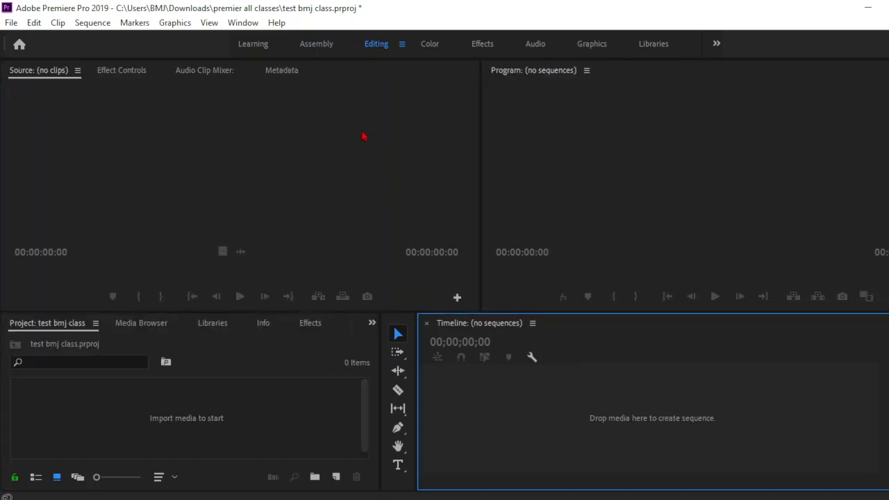
{"action": "left_click", "coordinate": [331, 48]}
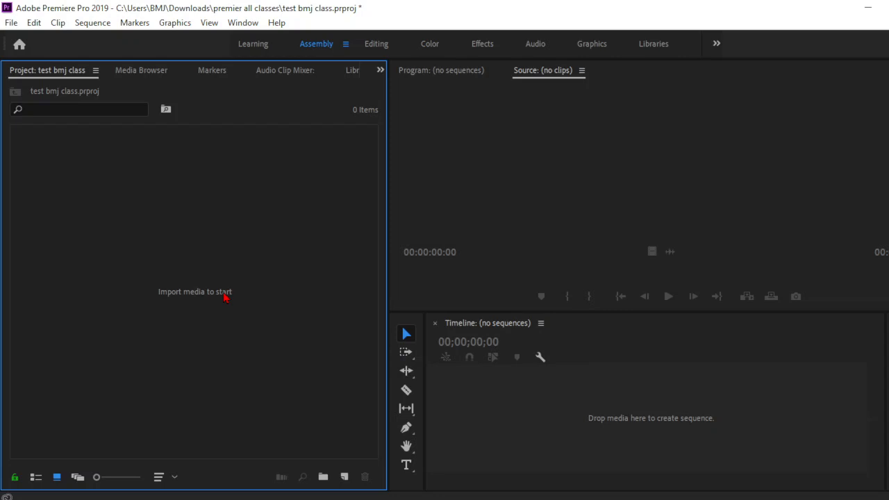
Import all four videos from "2md folder" on New Volume (D:) and delete them from the project again.
{"action": "double_click", "coordinate": [224, 296]}
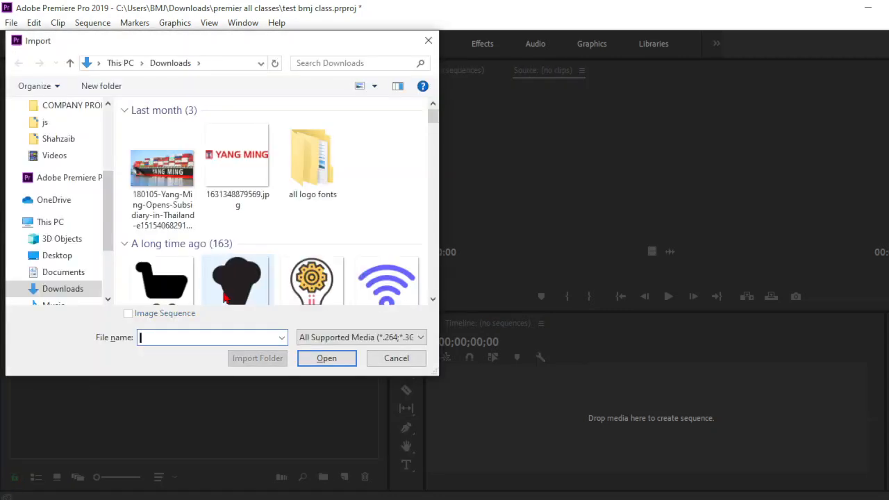
{"action": "left_click", "coordinate": [73, 225]}
{"action": "scroll", "coordinate": [303, 225], "scroll_direction": "down", "scroll_amount": 3}
{"action": "left_click", "coordinate": [221, 294]}
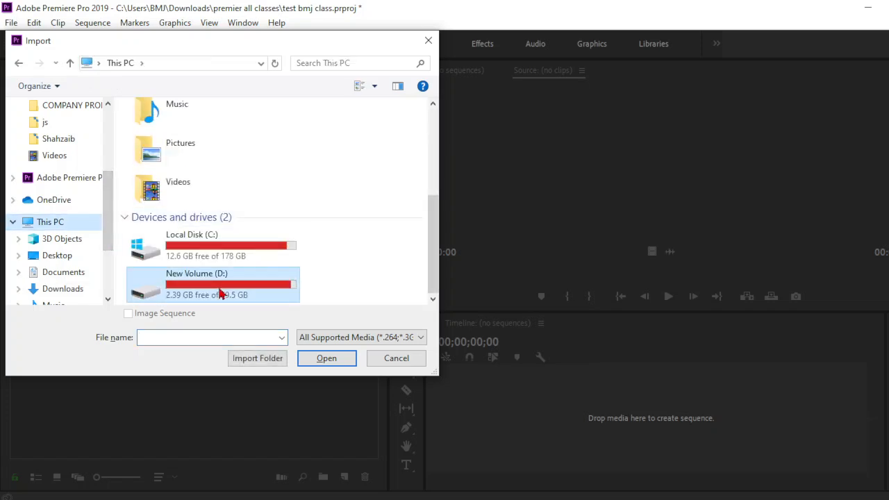
{"action": "double_click", "coordinate": [221, 294]}
{"action": "left_click", "coordinate": [189, 142]}
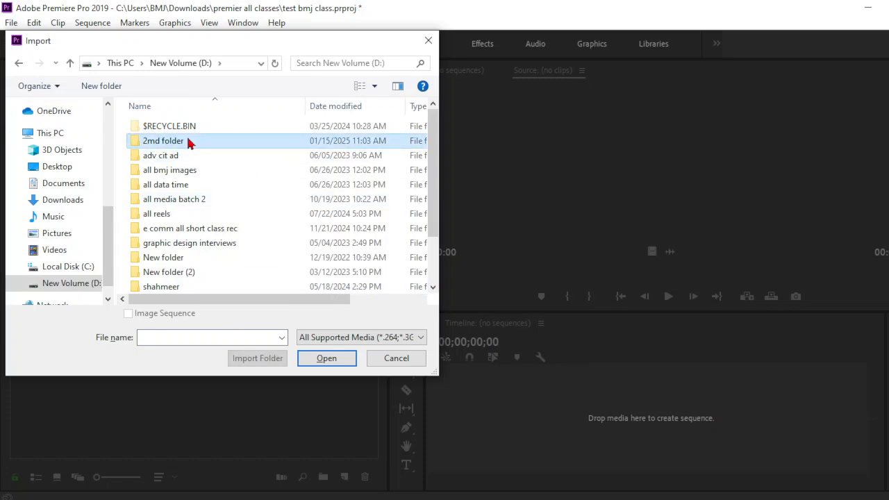
{"action": "double_click", "coordinate": [189, 143]}
{"action": "left_click_drag", "start_coordinate": [157, 262], "coordinate": [373, 148]}
{"action": "left_click", "coordinate": [347, 360]}
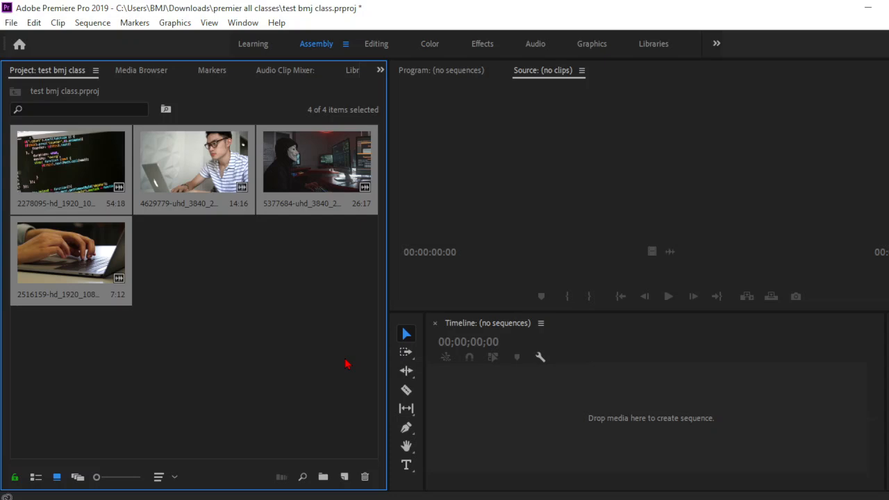
{"action": "key", "text": "Delete"}
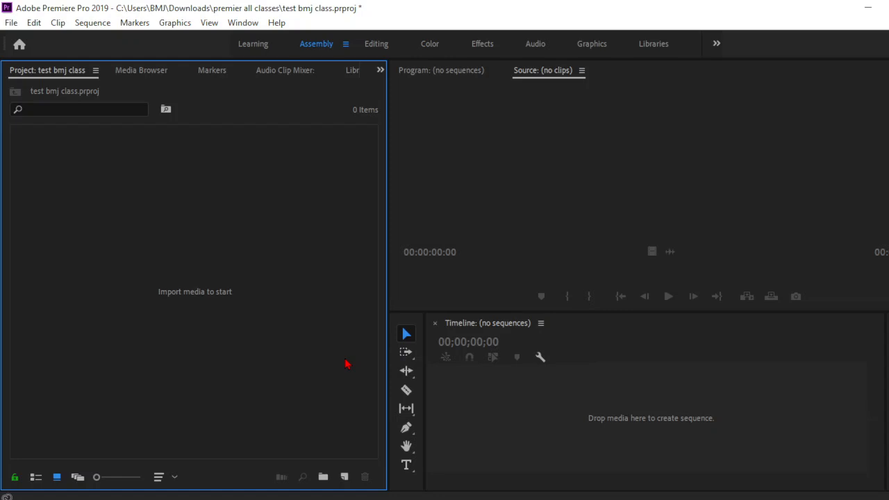
Create two bins in the project named "all videos" and "all audios".
{"action": "left_click", "coordinate": [323, 477]}
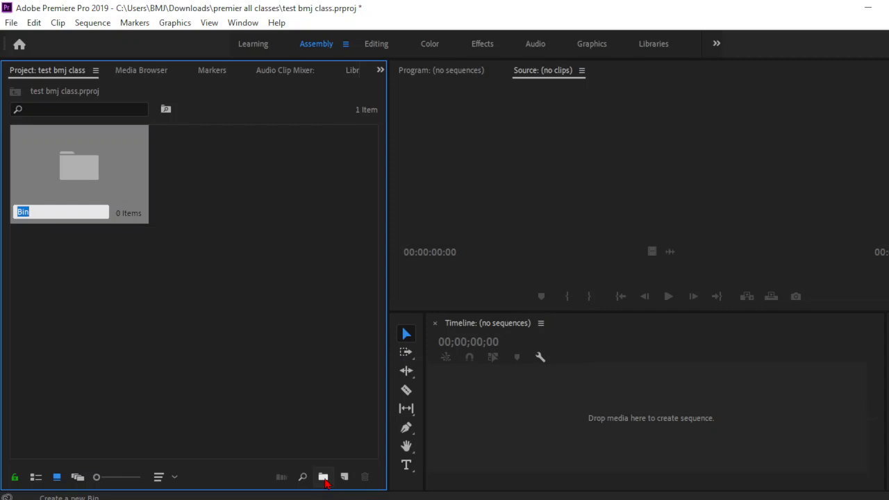
{"action": "type", "text": "all videos"}
{"action": "left_click", "coordinate": [336, 279]}
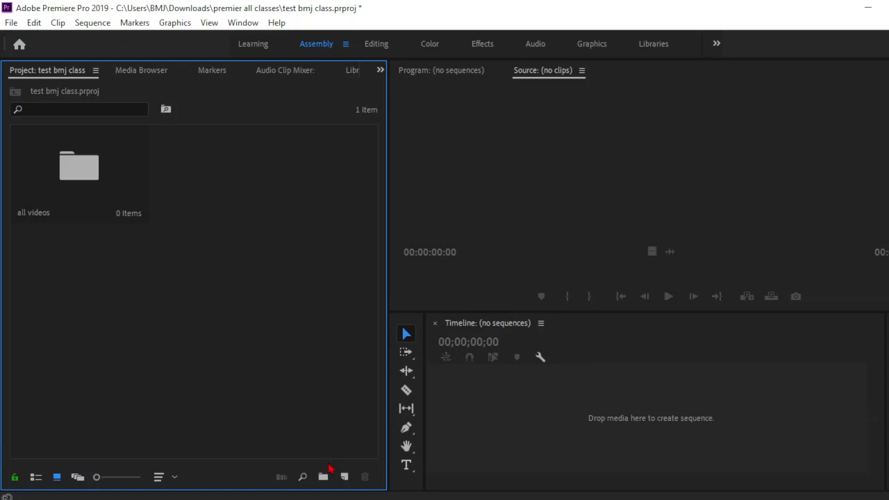
{"action": "left_click", "coordinate": [324, 477]}
{"action": "type", "text": "all audios"}
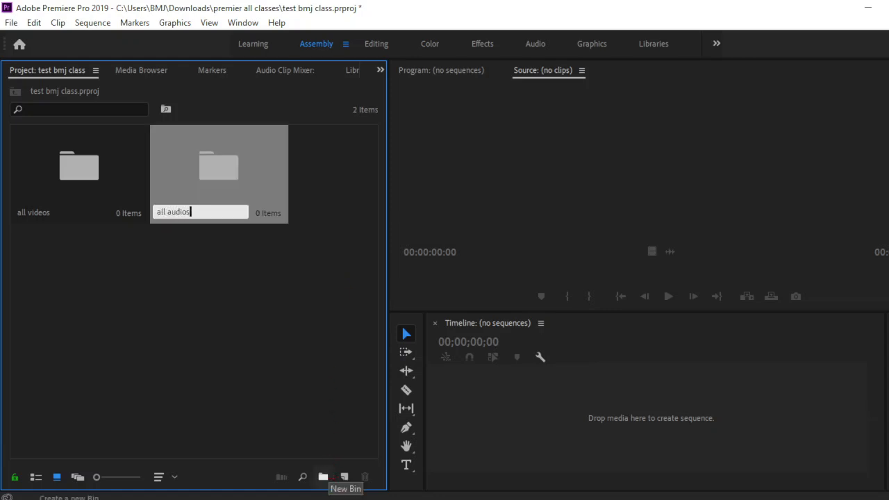
{"action": "left_click", "coordinate": [308, 350]}
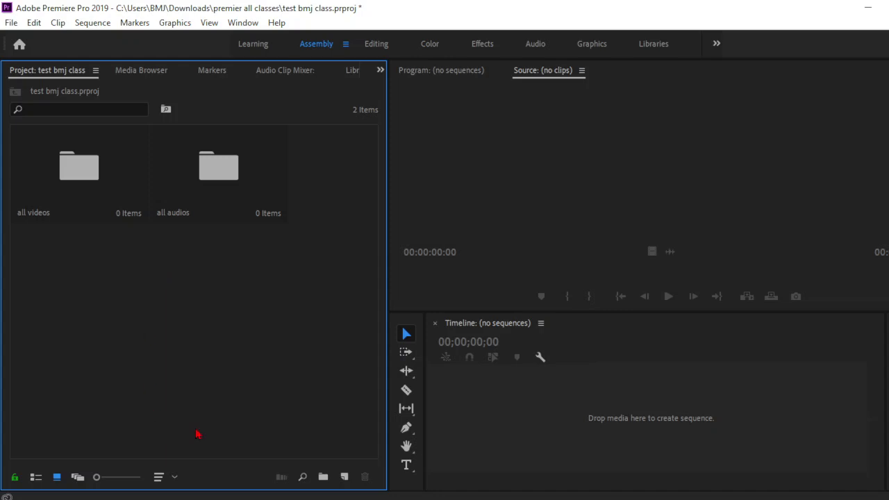
Open the "all videos" bin and import all four videos from "2md folder" into it.
{"action": "left_click", "coordinate": [101, 193]}
{"action": "double_click", "coordinate": [101, 194]}
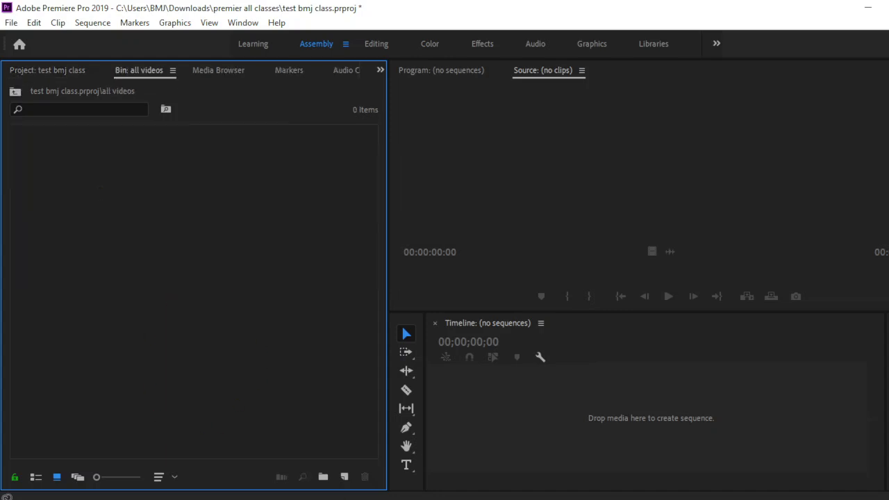
{"action": "double_click", "coordinate": [250, 353]}
{"action": "left_click_drag", "start_coordinate": [159, 241], "coordinate": [391, 137]}
{"action": "left_click", "coordinate": [349, 359]}
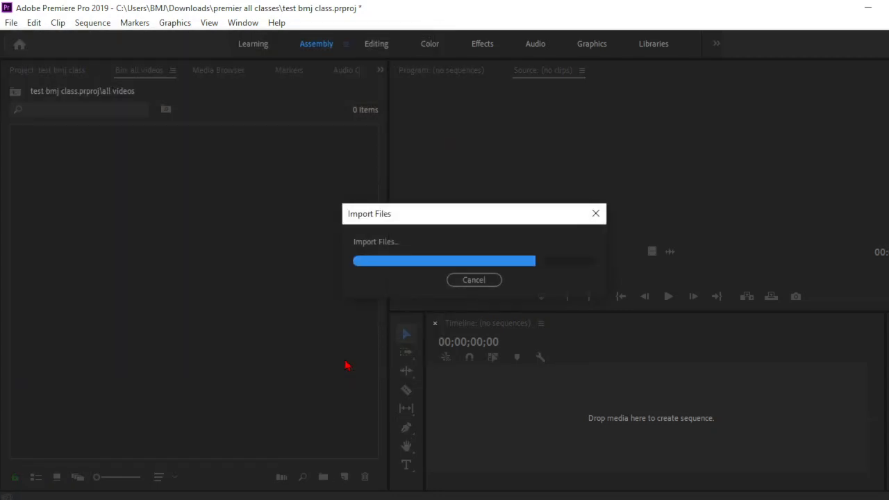
{"action": "left_click", "coordinate": [304, 340]}
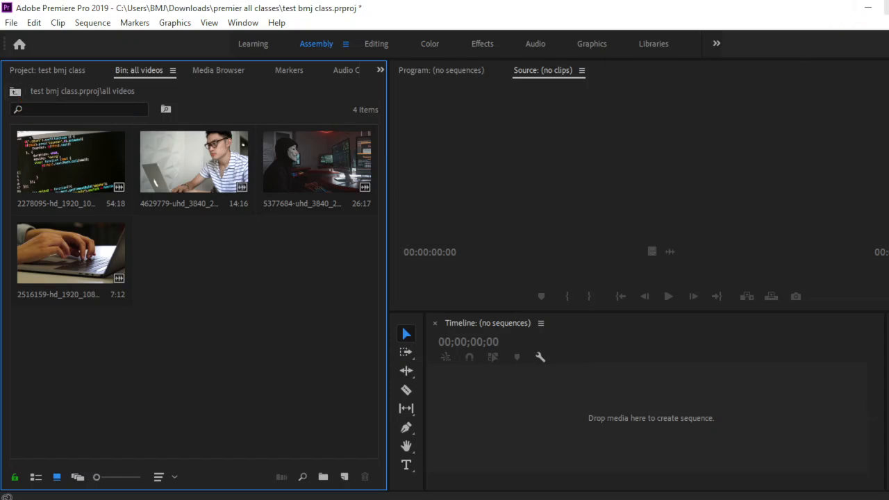
Restore the window to a smaller size and compare the contents of the "all videos" and "all audios" bins.
{"action": "left_click", "coordinate": [882, 8]}
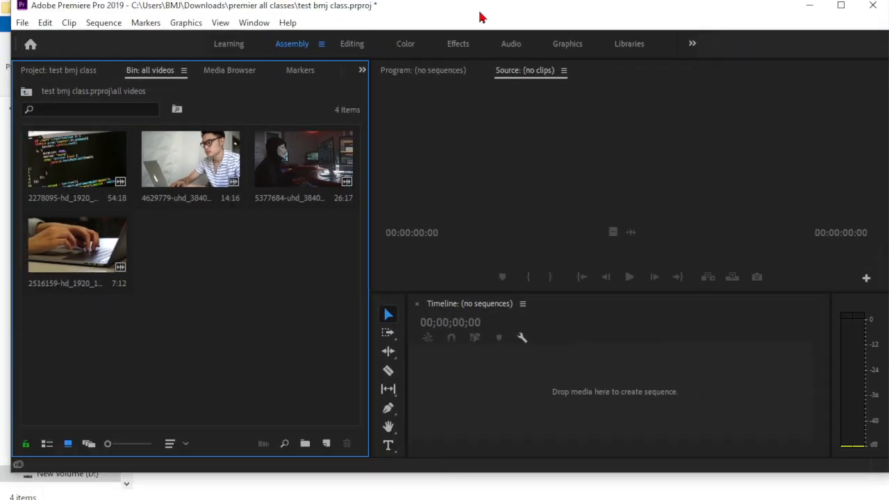
{"action": "left_click", "coordinate": [25, 94]}
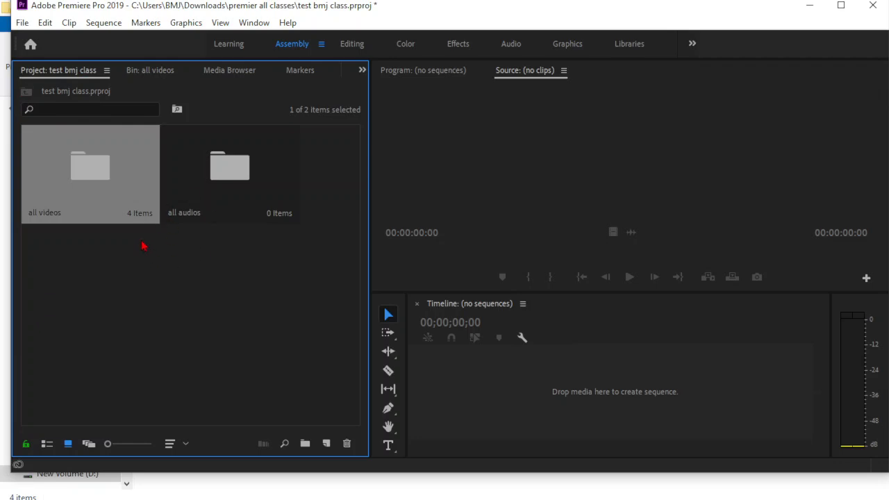
{"action": "double_click", "coordinate": [226, 192]}
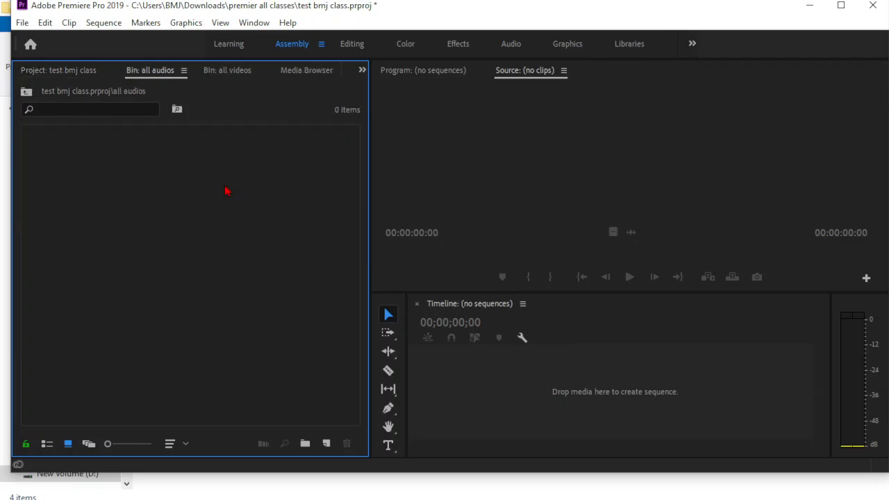
{"action": "left_click", "coordinate": [26, 92]}
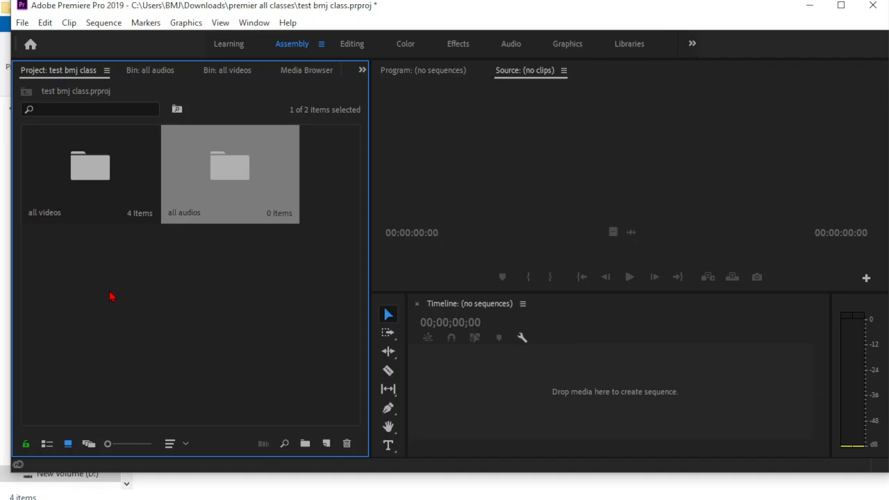
{"action": "double_click", "coordinate": [117, 186]}
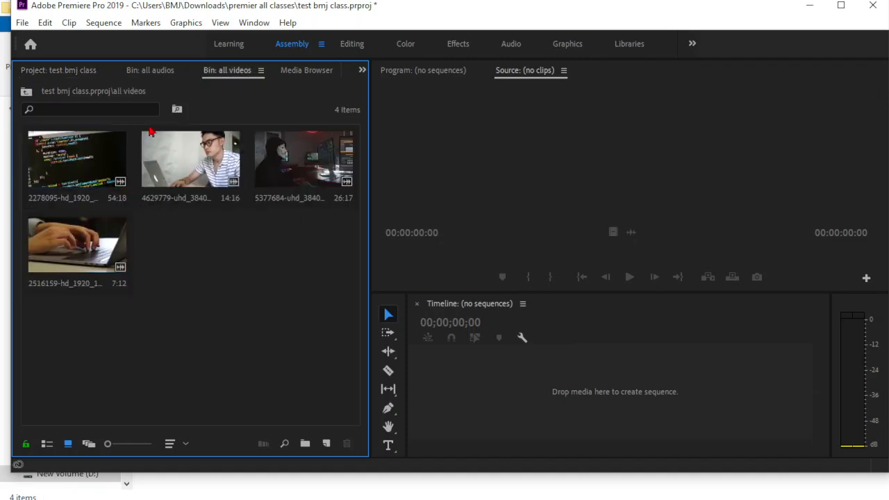
{"action": "left_click", "coordinate": [137, 72]}
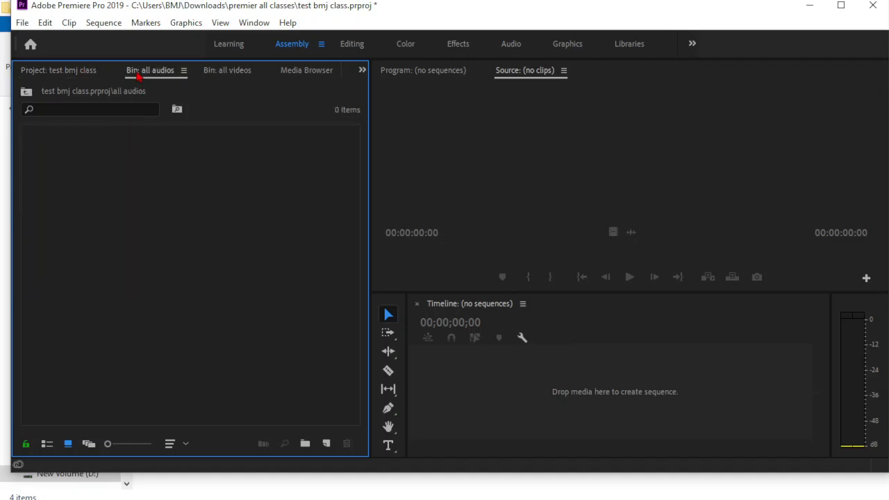
{"action": "left_click", "coordinate": [224, 73]}
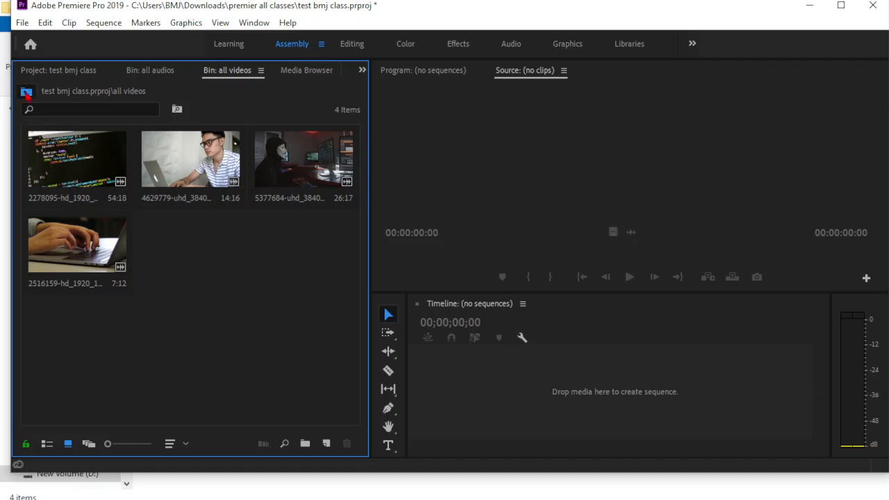
{"action": "left_click", "coordinate": [27, 92]}
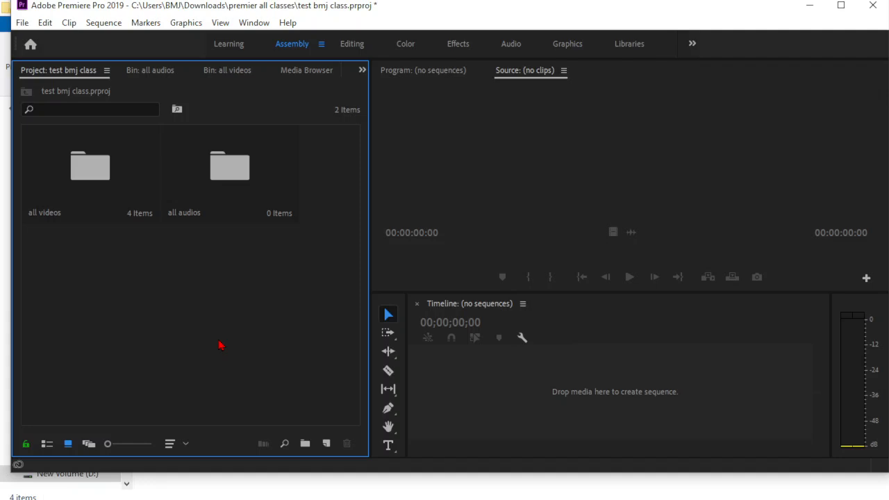
Delete all four clips from the "all videos" bin.
{"action": "double_click", "coordinate": [133, 192]}
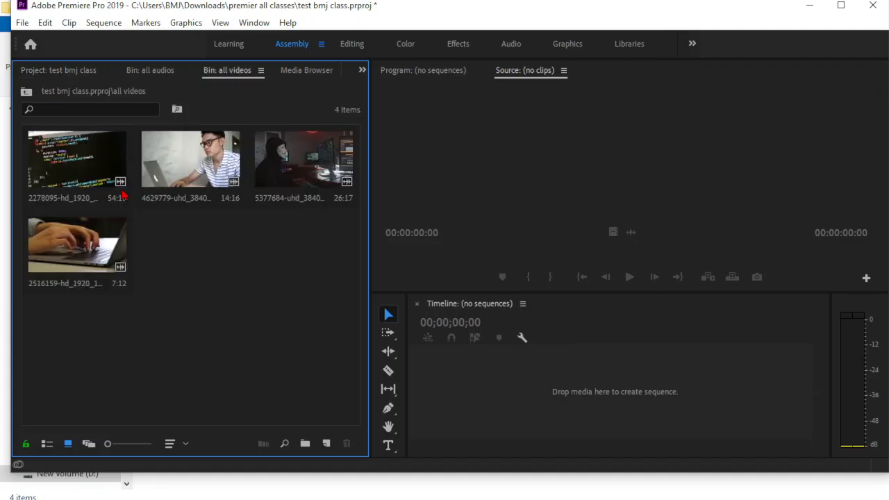
{"action": "left_click_drag", "start_coordinate": [205, 303], "coordinate": [119, 135]}
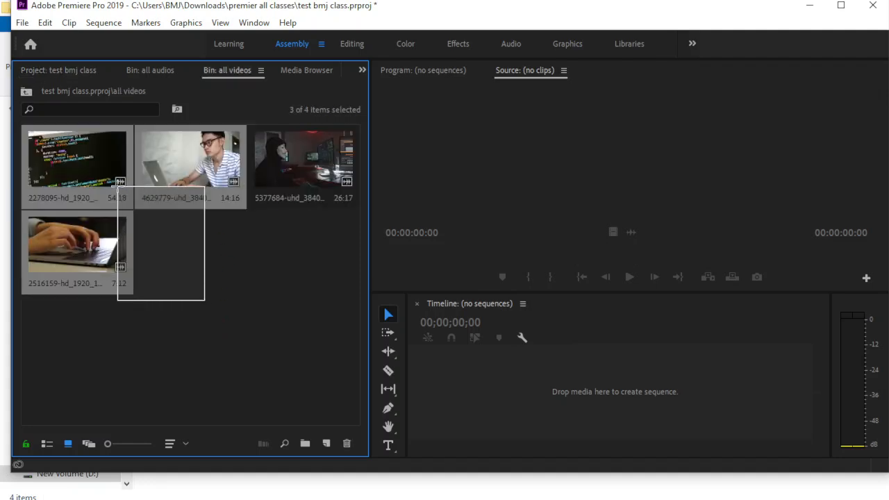
{"action": "left_click", "coordinate": [169, 330]}
{"action": "left_click_drag", "start_coordinate": [70, 351], "coordinate": [296, 148]}
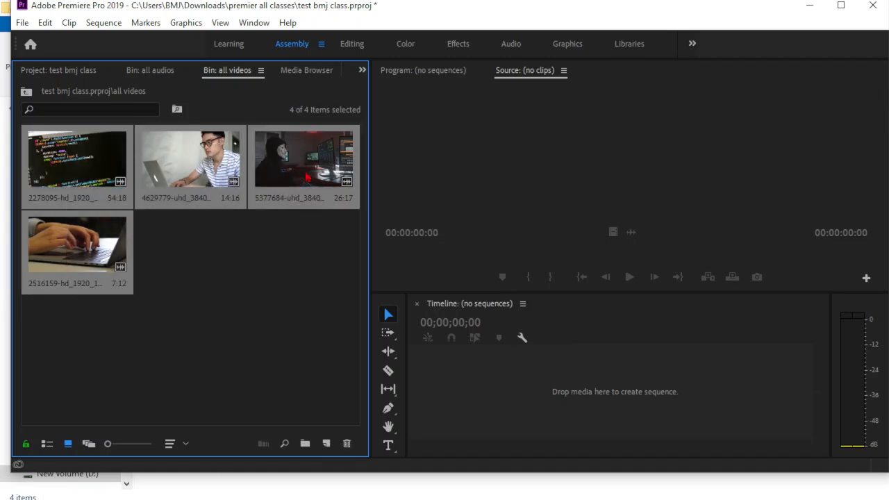
{"action": "key", "text": "Delete"}
Bring all four videos from the File Explorer window into the "all videos" bin and delete them again.
{"action": "left_click", "coordinate": [528, 499]}
{"action": "left_click_drag", "start_coordinate": [469, 318], "coordinate": [238, 294]}
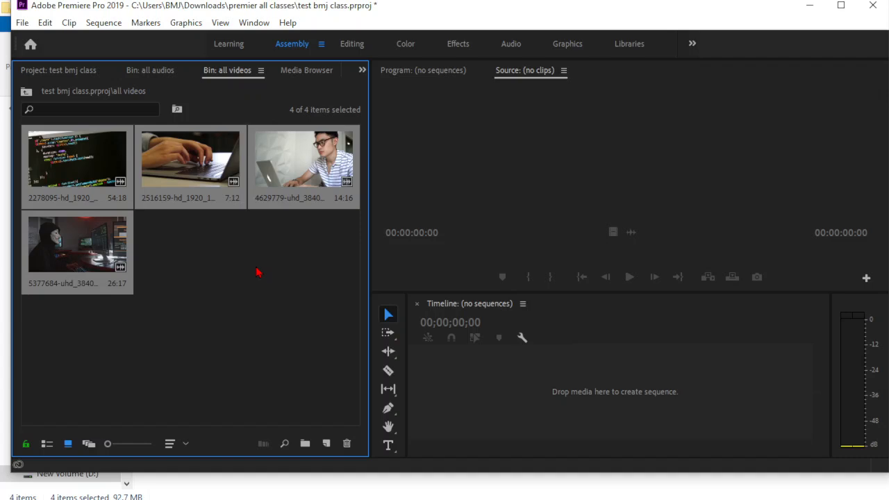
{"action": "key", "text": "Delete"}
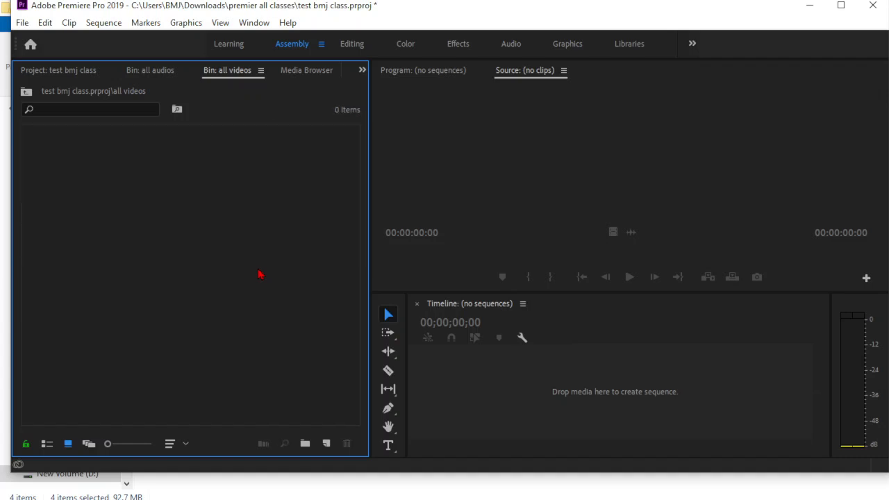
Show "2md folder" in File Explorer as large icons and import 2278095-hd_1920_1080_30fps.mp4 from it into the "all videos" bin.
{"action": "key", "text": "alt+Tab"}
{"action": "left_click", "coordinate": [421, 346]}
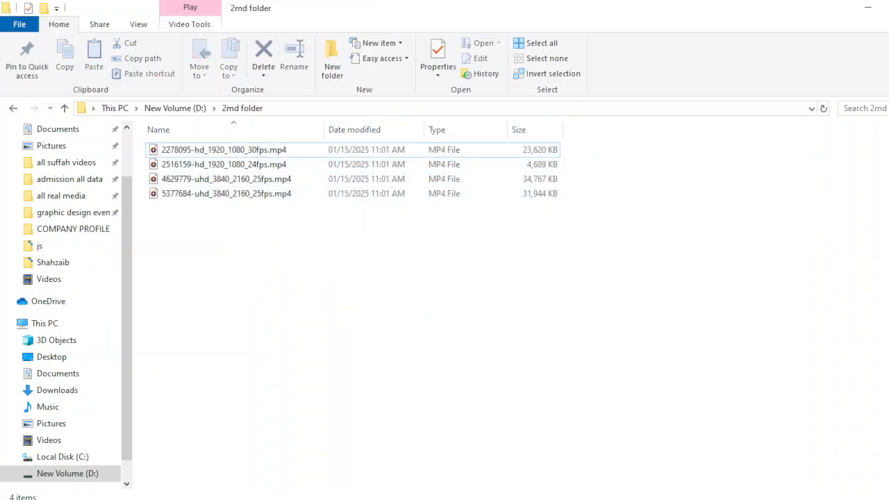
{"action": "key", "text": "ctrl+shift+2"}
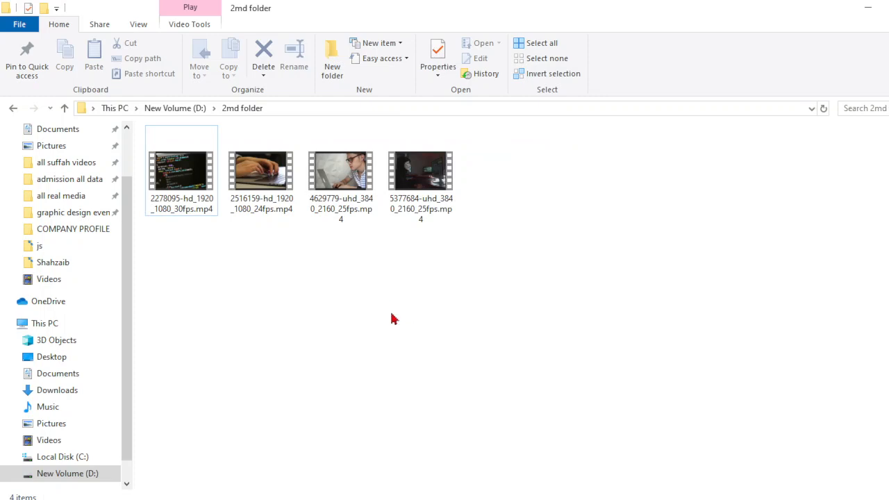
{"action": "left_click", "coordinate": [153, 182]}
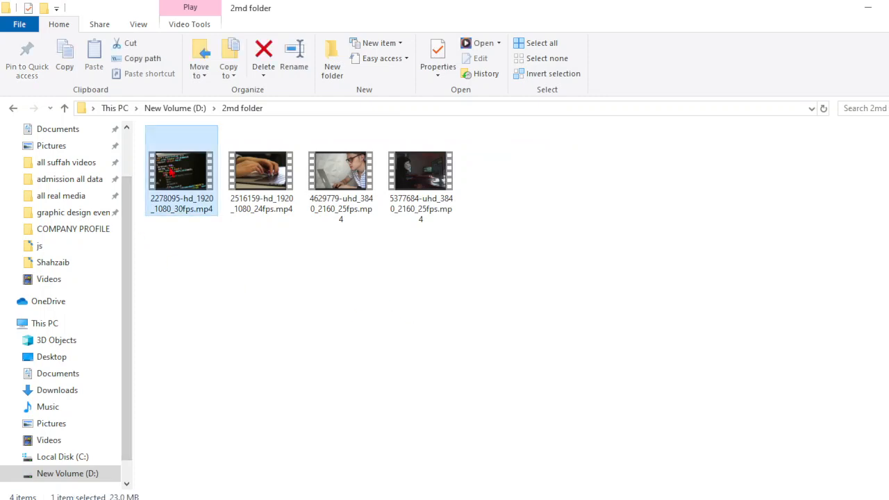
{"action": "left_click_drag", "start_coordinate": [170, 170], "coordinate": [240, 250]}
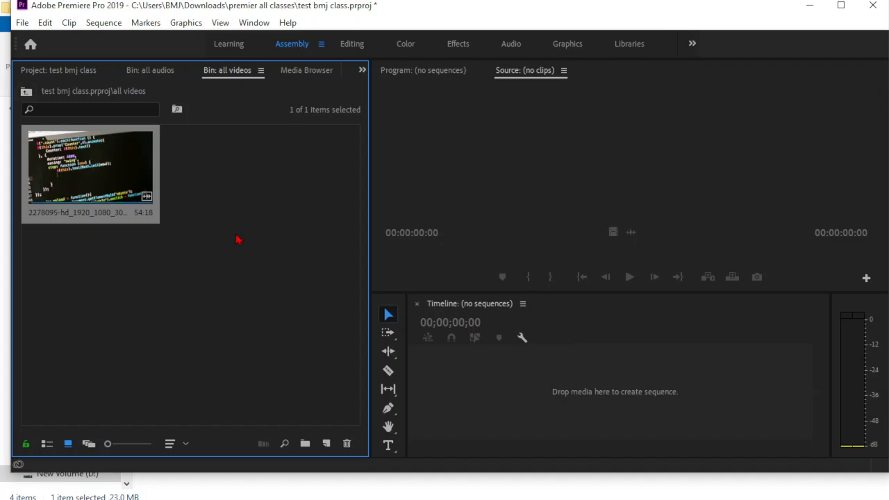
{"action": "left_click", "coordinate": [340, 192]}
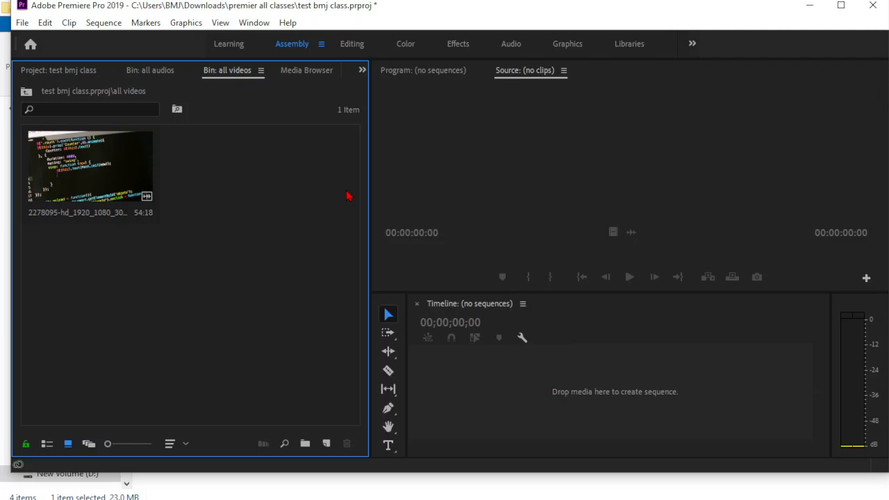
Switch to the Editing workspace, then make the program window taller and reposition it on the screen.
{"action": "left_click", "coordinate": [352, 45]}
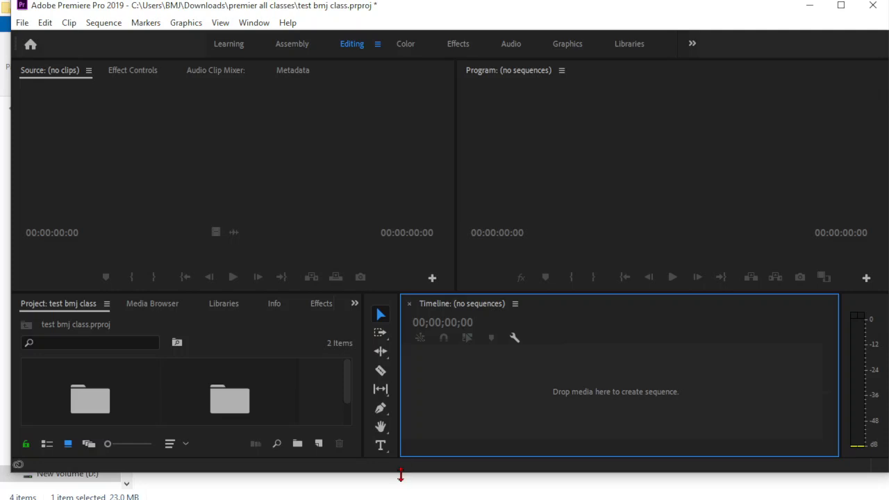
{"action": "left_click_drag", "start_coordinate": [403, 478], "coordinate": [398, 499]}
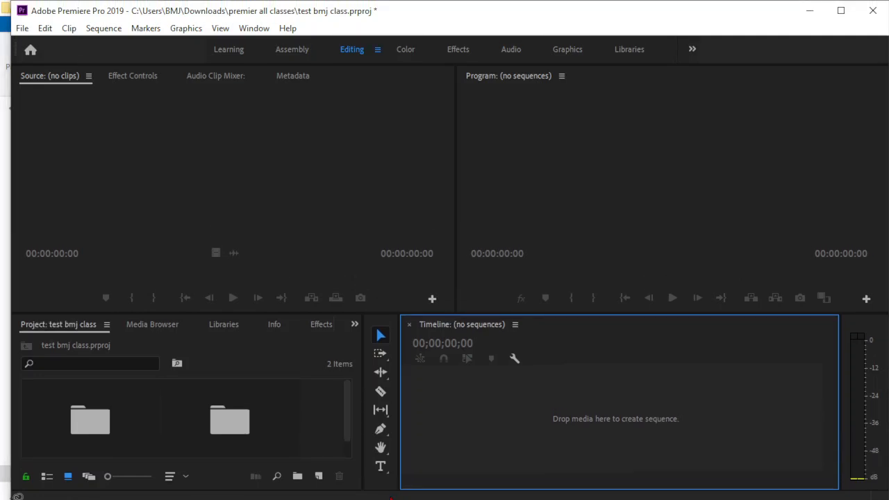
{"action": "left_click_drag", "start_coordinate": [420, 7], "coordinate": [456, 15]}
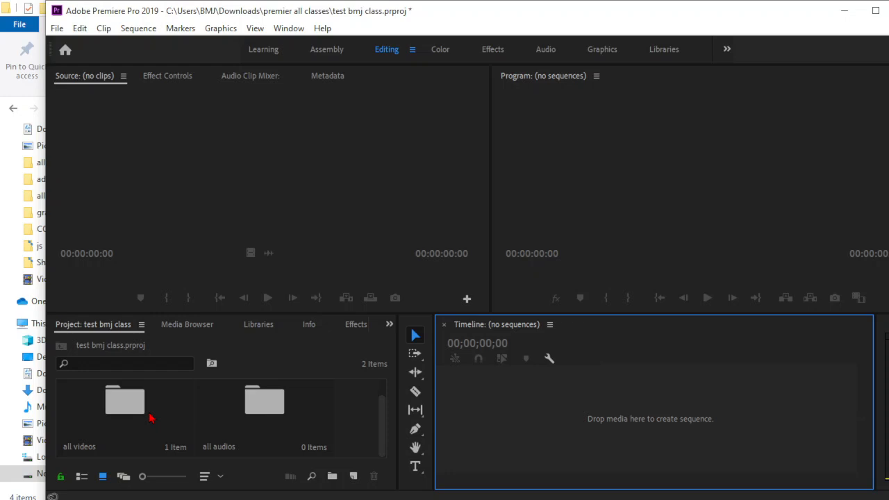
Open the 2278095-hd_1920_1080_30fps.mp4 clip from the "all videos" bin in the Source Monitor and scrub through its footage.
{"action": "double_click", "coordinate": [150, 418]}
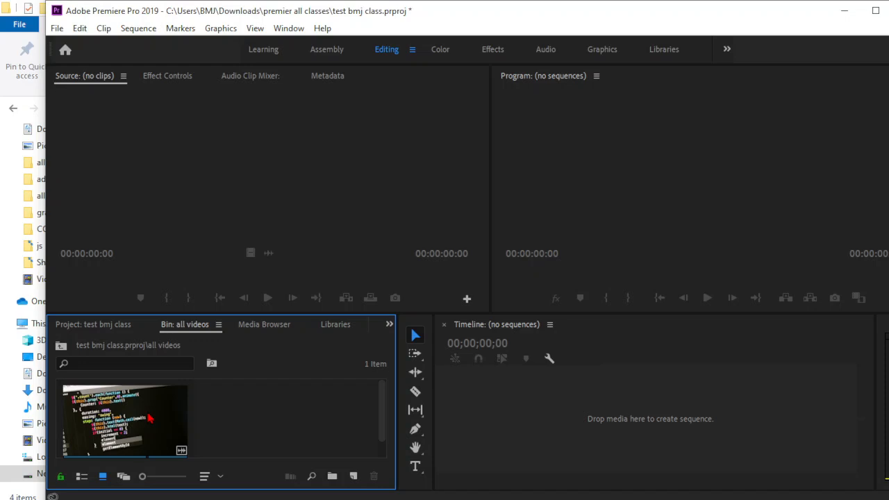
{"action": "double_click", "coordinate": [149, 417]}
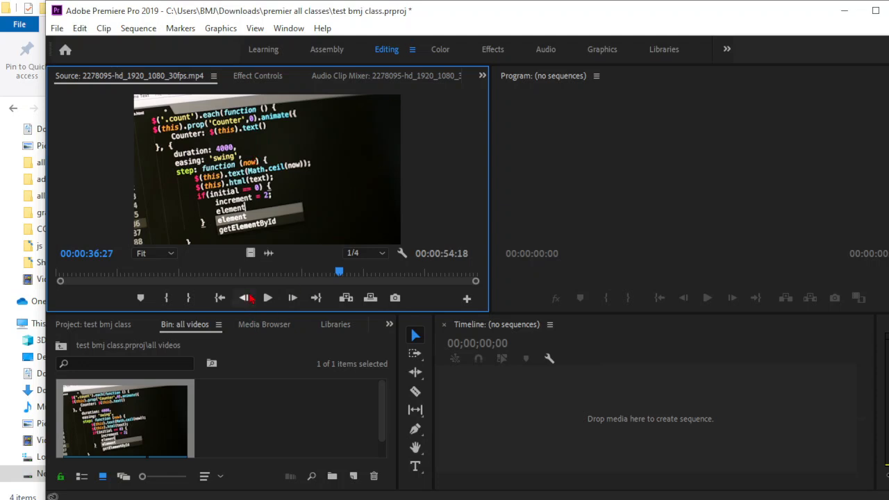
{"action": "left_click_drag", "start_coordinate": [239, 280], "coordinate": [115, 287]}
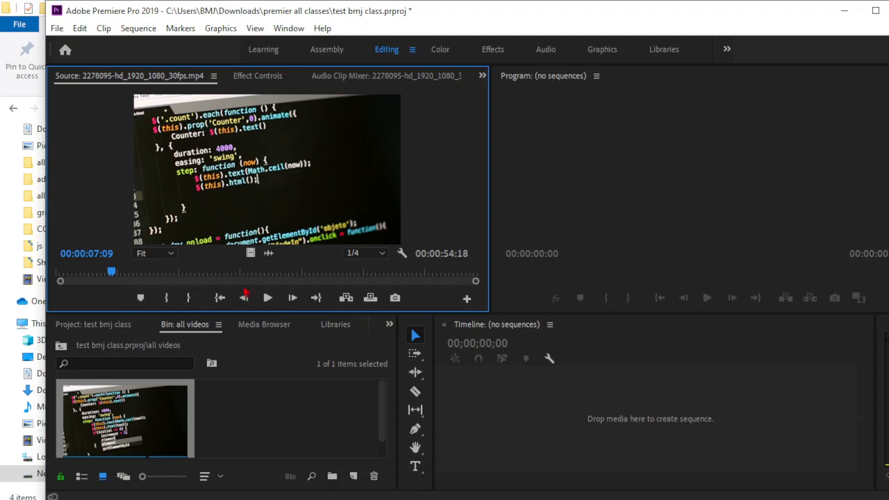
{"action": "left_click", "coordinate": [352, 273]}
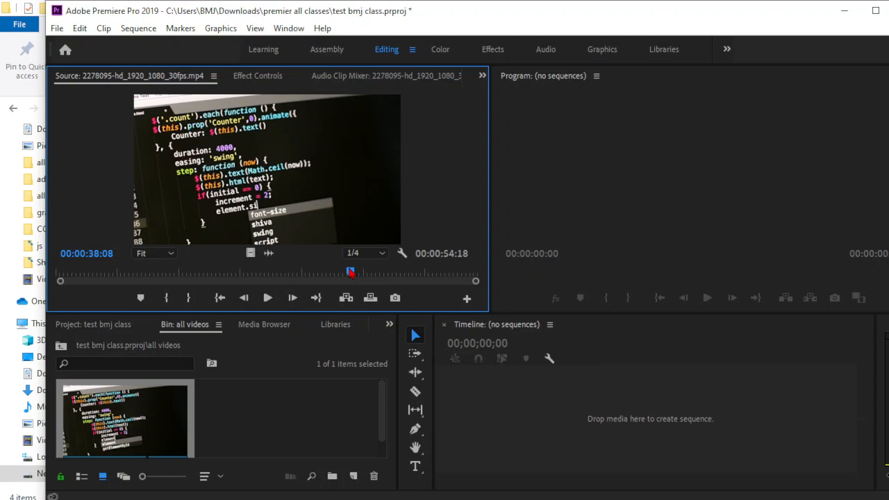
Mark the source clip's In point at 00:00:08:14 and its Out point at 00:00:42:10.
{"action": "left_click", "coordinate": [122, 273]}
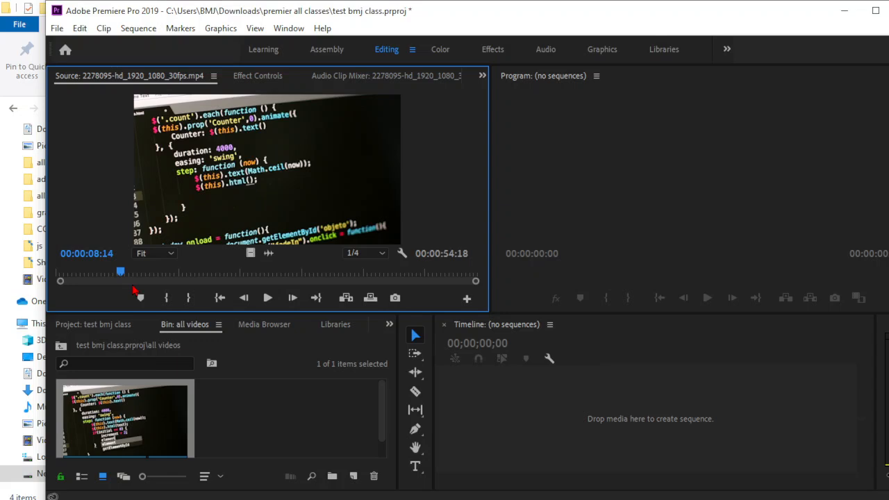
{"action": "left_click", "coordinate": [172, 298]}
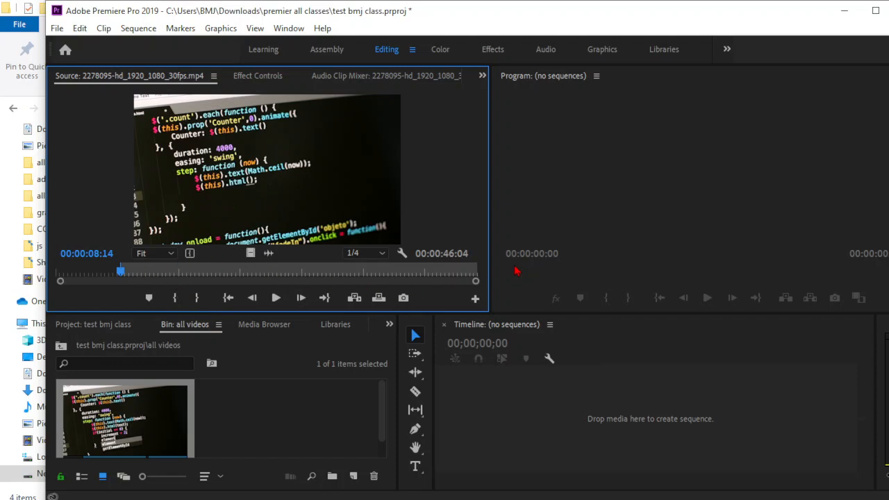
{"action": "left_click", "coordinate": [383, 277]}
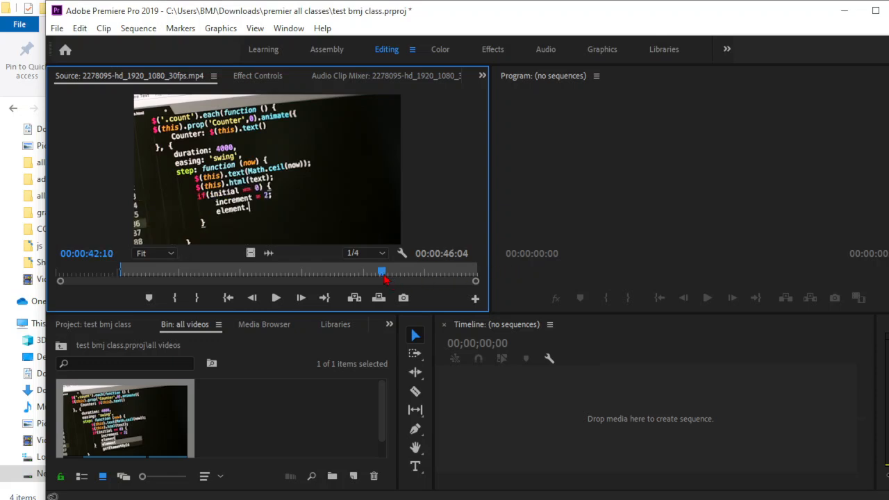
{"action": "left_click", "coordinate": [197, 298]}
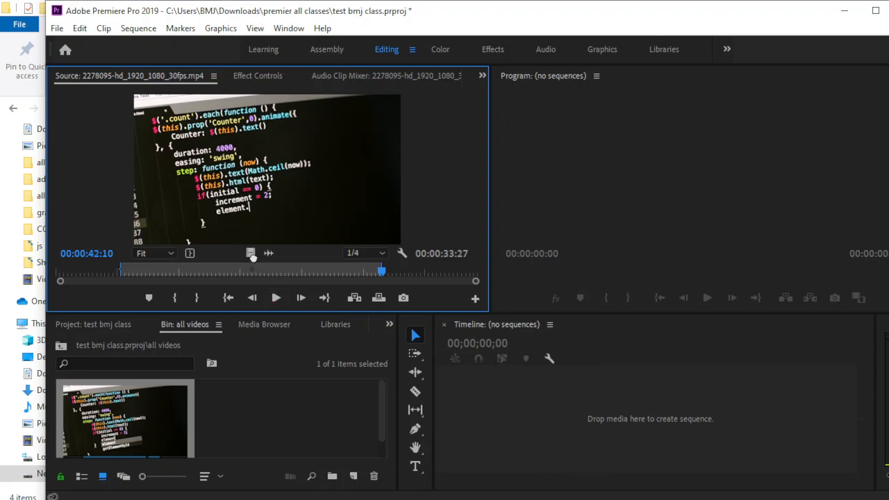
Create a sequence from only the video of the marked section, widen the Timeline panel, and move the playhead to 00:00:29:05.
{"action": "left_click_drag", "start_coordinate": [580, 420], "coordinate": [580, 421]}
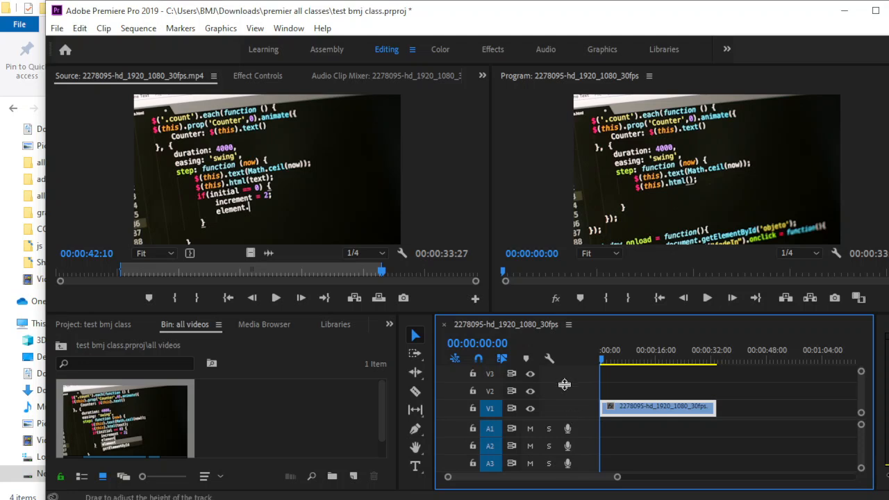
{"action": "left_click_drag", "start_coordinate": [433, 366], "coordinate": [326, 366]}
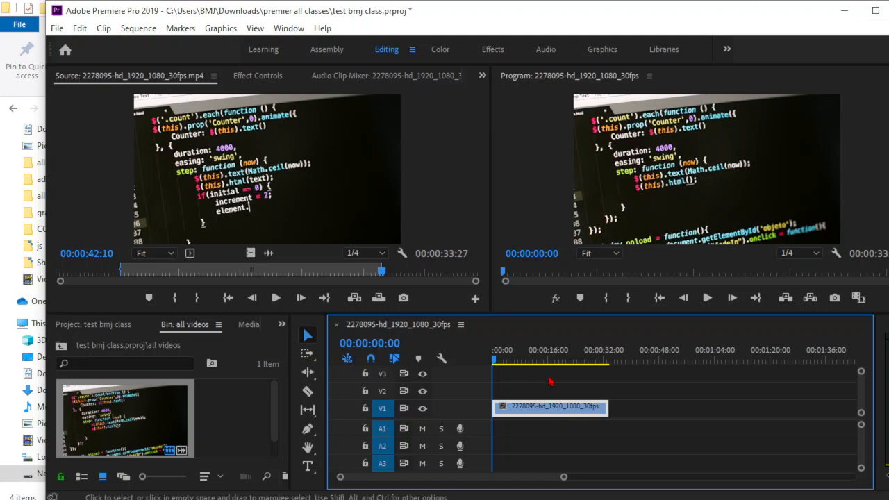
{"action": "left_click_drag", "start_coordinate": [606, 359], "coordinate": [596, 359]}
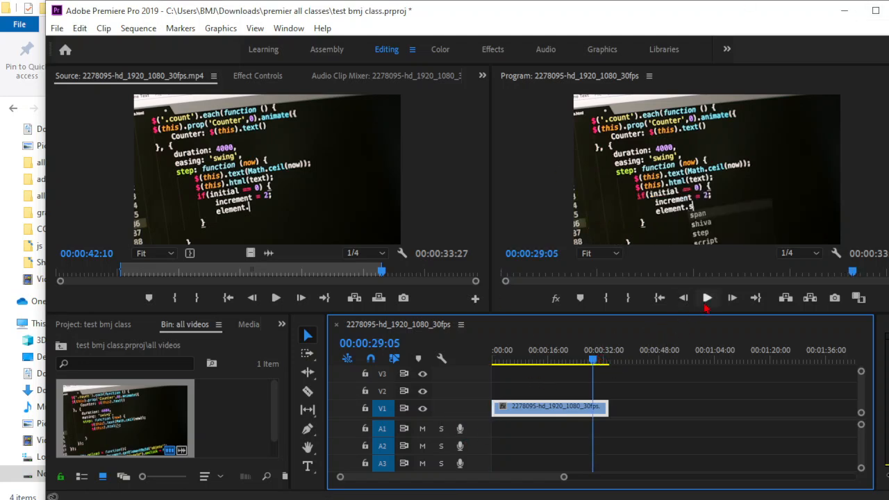
Play the sequence through to its end and return the playhead to 00:00:00:00.
{"action": "left_click", "coordinate": [706, 300]}
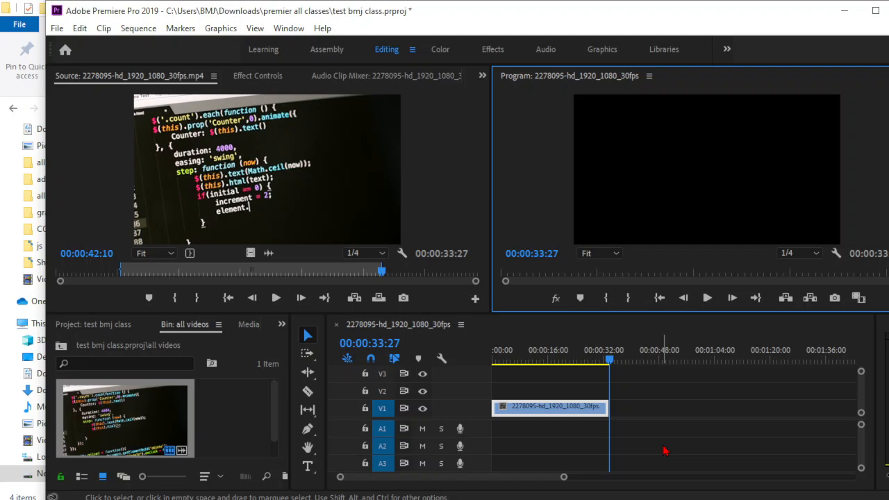
{"action": "left_click_drag", "start_coordinate": [539, 359], "coordinate": [452, 363]}
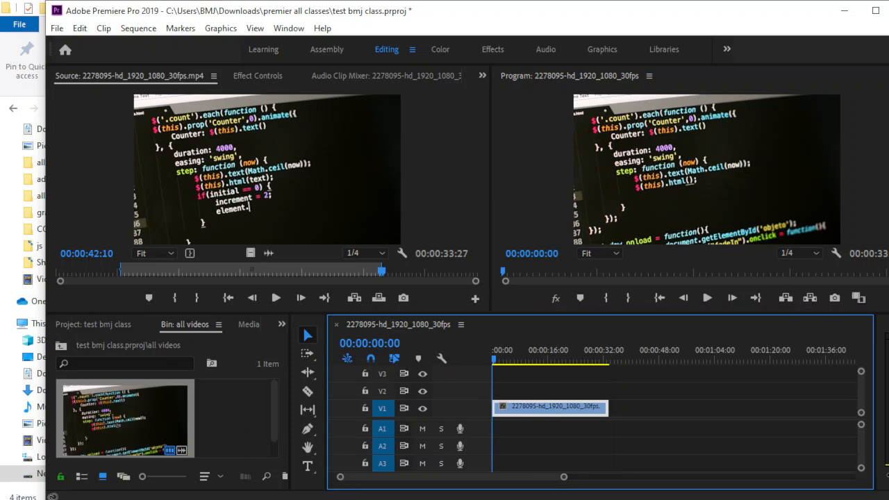
Import 2516159-hd_1920_1080_24fps.mp4 into the "all videos" bin and mark its In point at 00:00:01:06 and Out point at 00:00:04:12 in the Source Monitor.
{"action": "key", "text": "alt+Tab"}
{"action": "left_click_drag", "start_coordinate": [274, 192], "coordinate": [233, 430]}
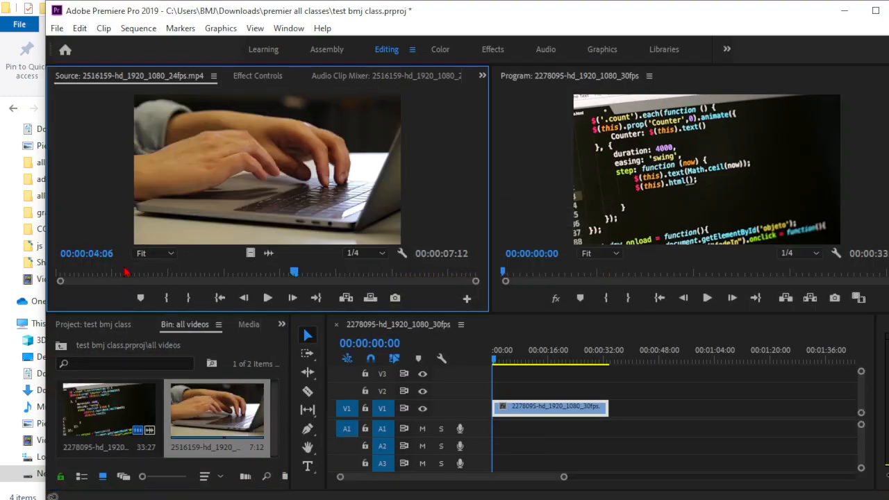
{"action": "left_click", "coordinate": [127, 274]}
{"action": "left_click", "coordinate": [166, 297]}
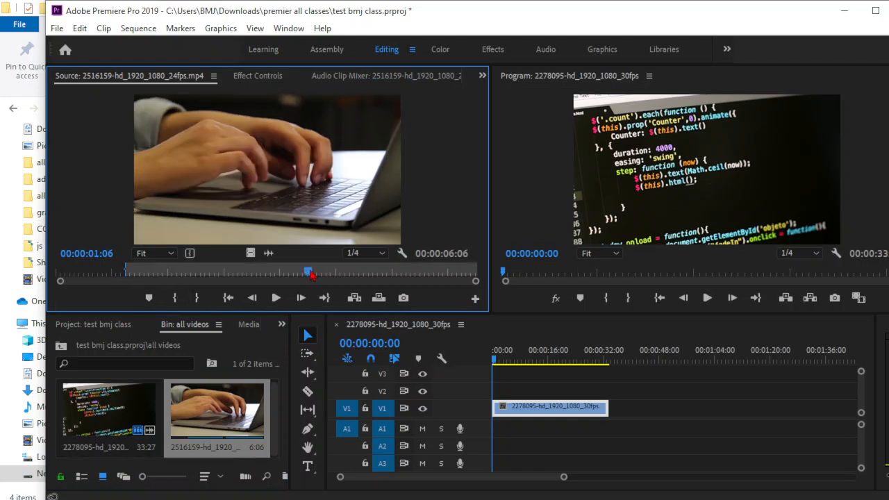
{"action": "left_click", "coordinate": [312, 275]}
{"action": "left_click", "coordinate": [196, 298]}
Append only the video of the marked section to V1 directly after the first clip, and widen the Timeline panel.
{"action": "left_click_drag", "start_coordinate": [251, 253], "coordinate": [615, 414]}
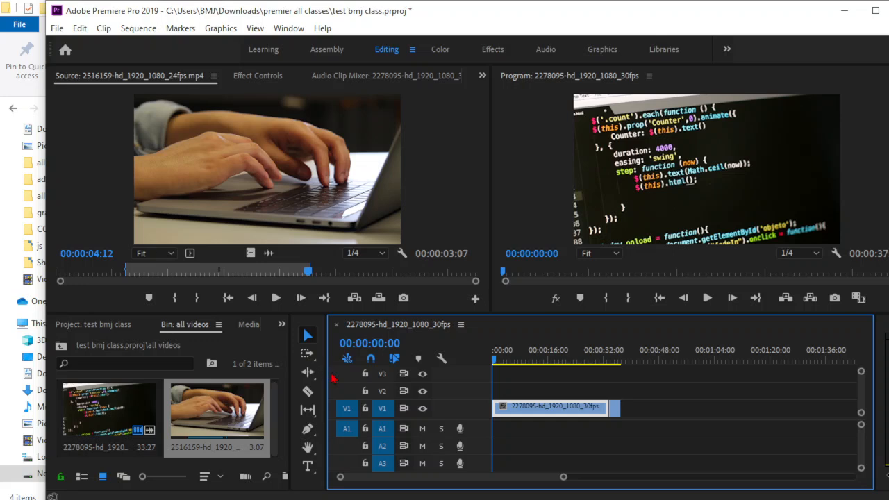
{"action": "left_click_drag", "start_coordinate": [324, 375], "coordinate": [178, 373]}
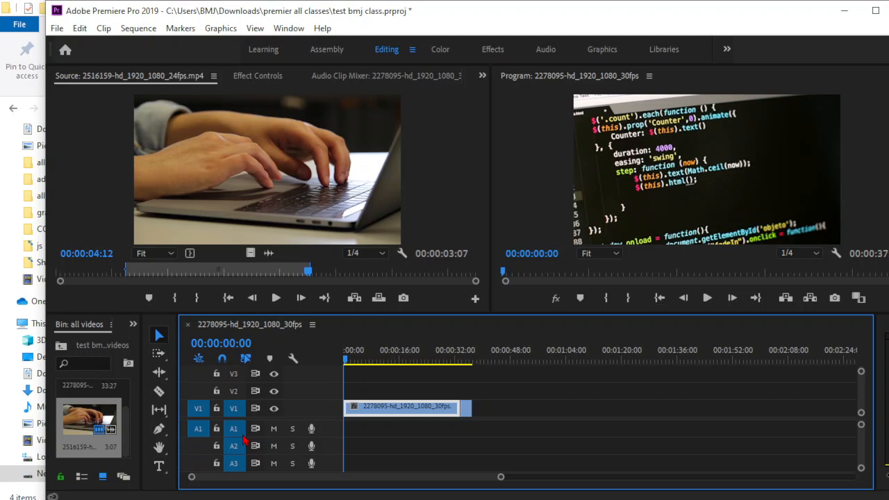
Switch to Pexels in the browser, download a photo from the coding photo results, and import it into the "all videos" bin.
{"action": "key", "text": "alt+Tab"}
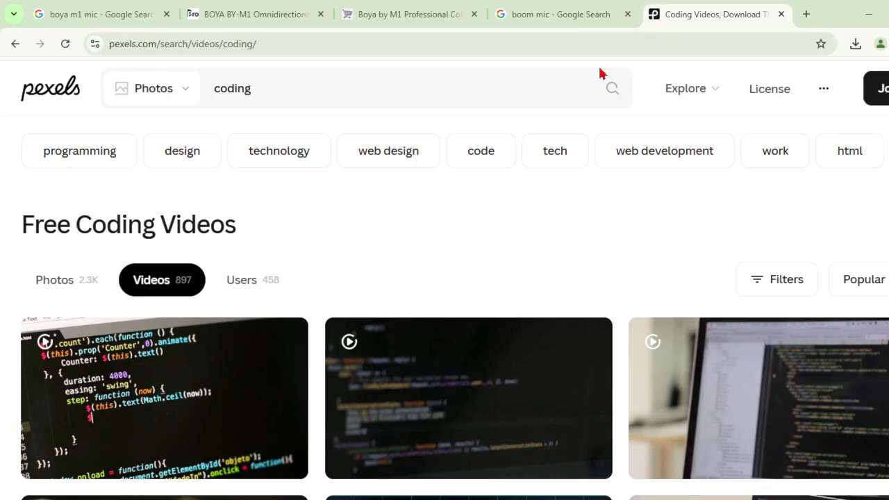
{"action": "left_click", "coordinate": [58, 285]}
{"action": "scroll", "coordinate": [617, 395], "scroll_direction": "down", "scroll_amount": 5}
{"action": "left_click", "coordinate": [269, 238]}
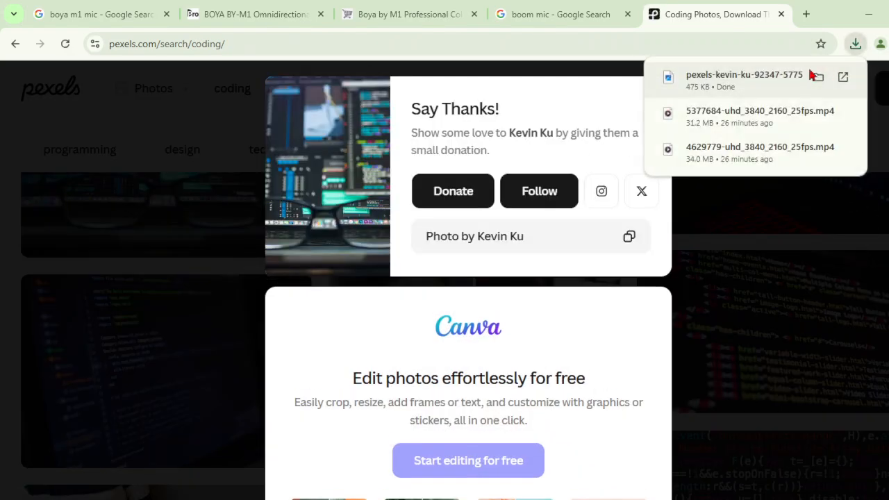
{"action": "left_click_drag", "start_coordinate": [781, 85], "coordinate": [88, 407]}
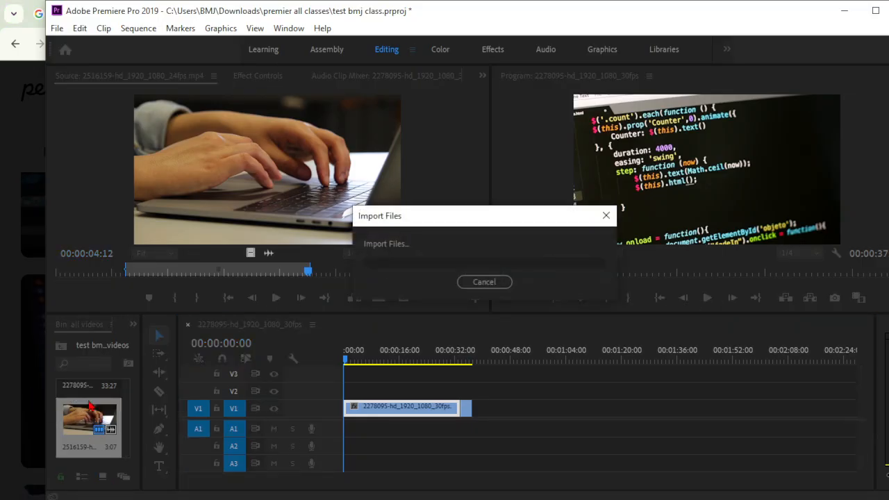
Place the imported photo on V1 directly after the second video clip, set the playhead to 00:00:39:23, and widen the bin panel.
{"action": "left_click_drag", "start_coordinate": [94, 422], "coordinate": [479, 392]}
{"action": "left_click", "coordinate": [482, 357]}
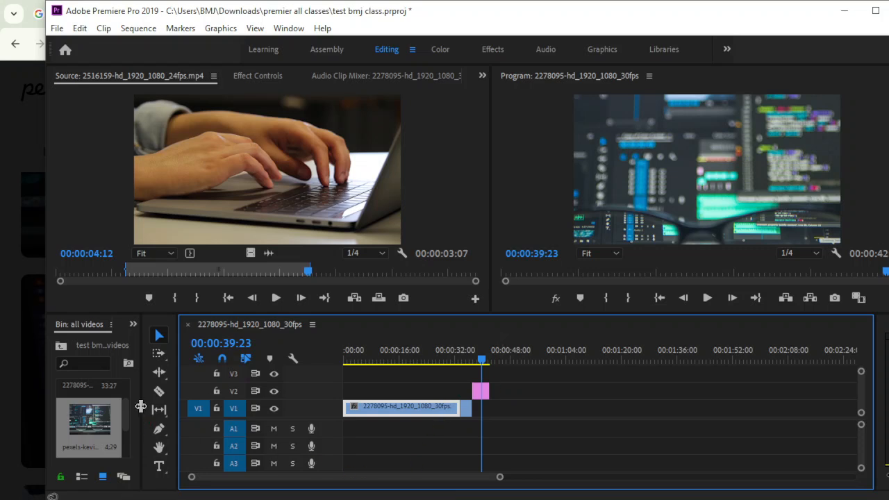
{"action": "left_click_drag", "start_coordinate": [140, 407], "coordinate": [215, 410]}
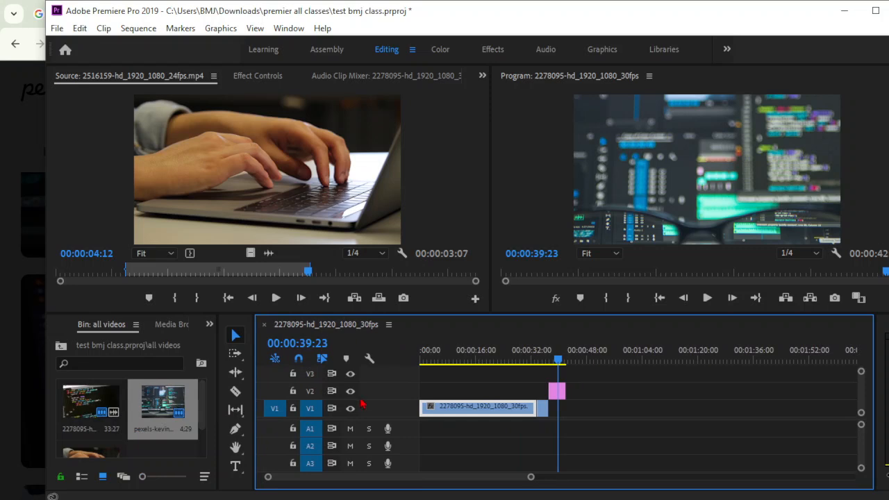
{"action": "left_click_drag", "start_coordinate": [558, 396], "coordinate": [559, 407]}
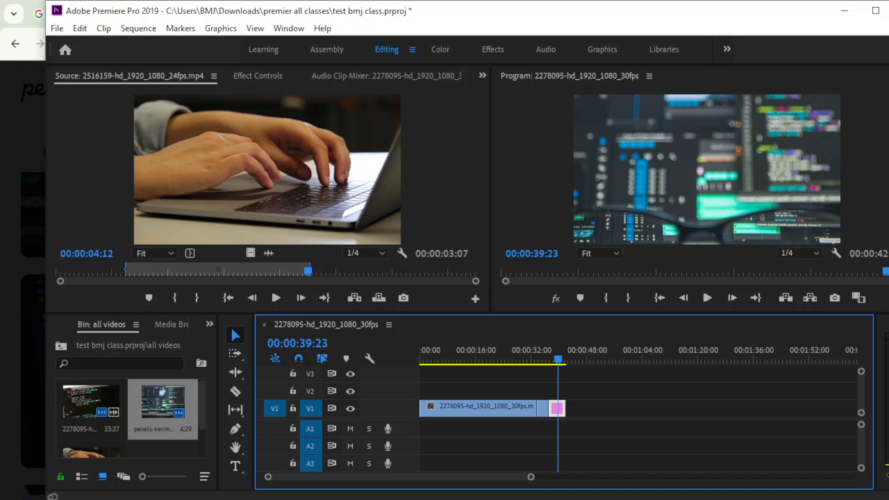
Turn off timeline snapping and move the photo earlier on V1 to about 00:00:36:00, overwriting the end of the second video clip.
{"action": "scroll", "coordinate": [574, 418], "scroll_direction": "up", "scroll_amount": 2}
{"action": "scroll", "coordinate": [574, 418], "scroll_direction": "up", "scroll_amount": 6}
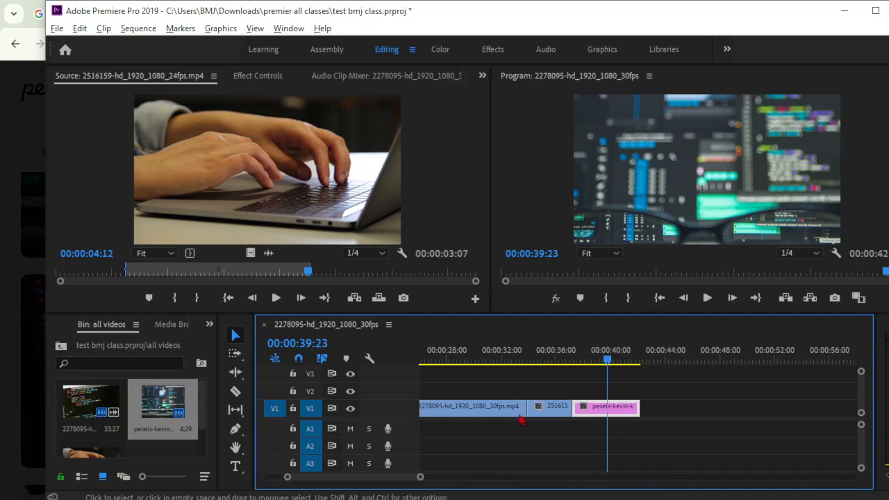
{"action": "mouse_move", "coordinate": [579, 415]}
{"action": "left_mouse_down"}
{"action": "mouse_move", "coordinate": [601, 421]}
{"action": "mouse_move", "coordinate": [589, 421]}
{"action": "left_mouse_up"}
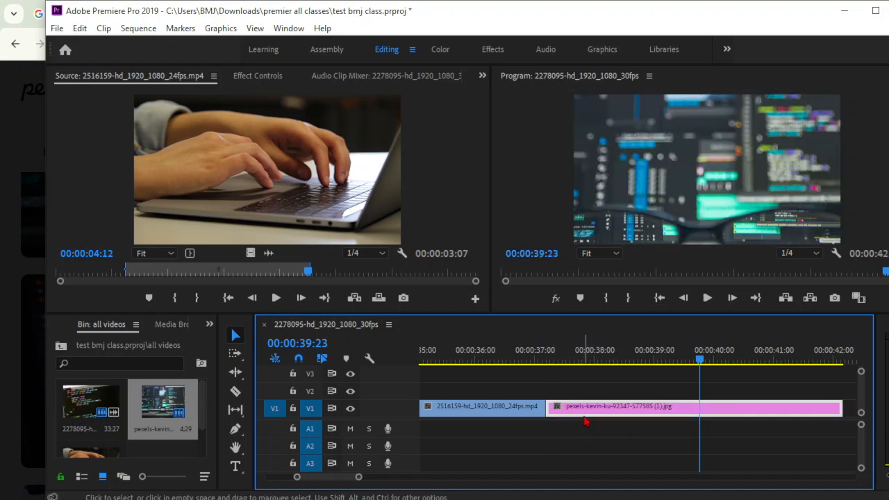
{"action": "left_click", "coordinate": [300, 359]}
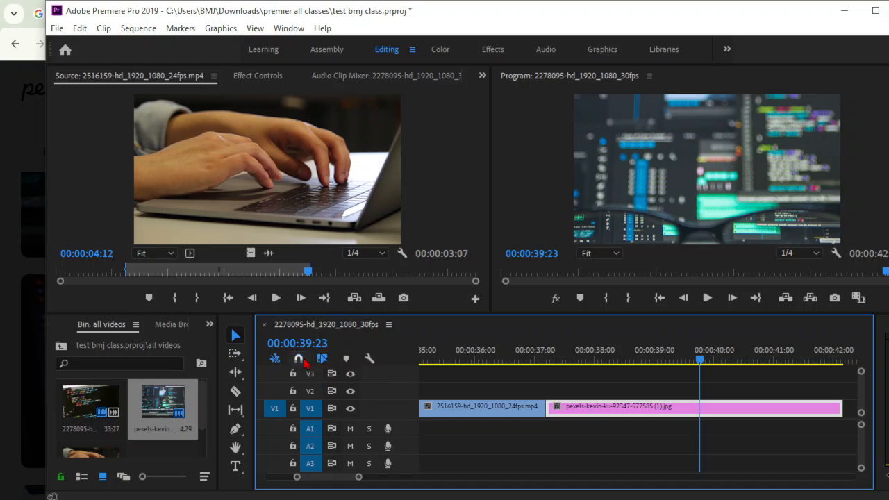
{"action": "mouse_move", "coordinate": [582, 411]}
{"action": "left_mouse_down"}
{"action": "mouse_move", "coordinate": [570, 417]}
{"action": "mouse_move", "coordinate": [580, 421]}
{"action": "mouse_move", "coordinate": [564, 416]}
{"action": "mouse_move", "coordinate": [571, 418]}
{"action": "left_mouse_up"}
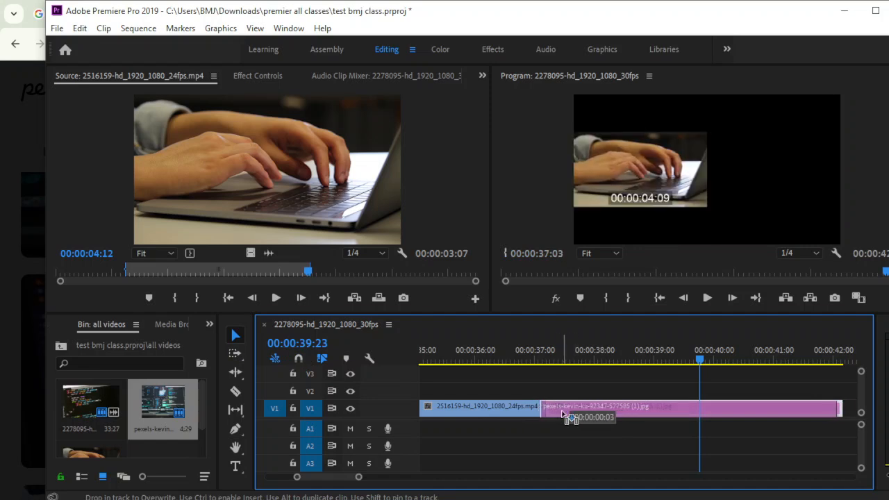
{"action": "left_click_drag", "start_coordinate": [563, 415], "coordinate": [565, 417]}
{"action": "left_click_drag", "start_coordinate": [563, 415], "coordinate": [514, 419]}
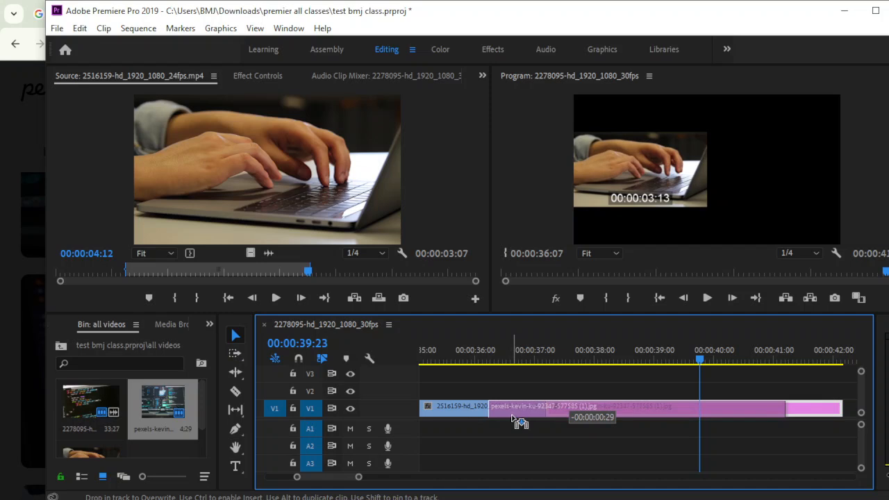
{"action": "left_click_drag", "start_coordinate": [515, 420], "coordinate": [513, 421]}
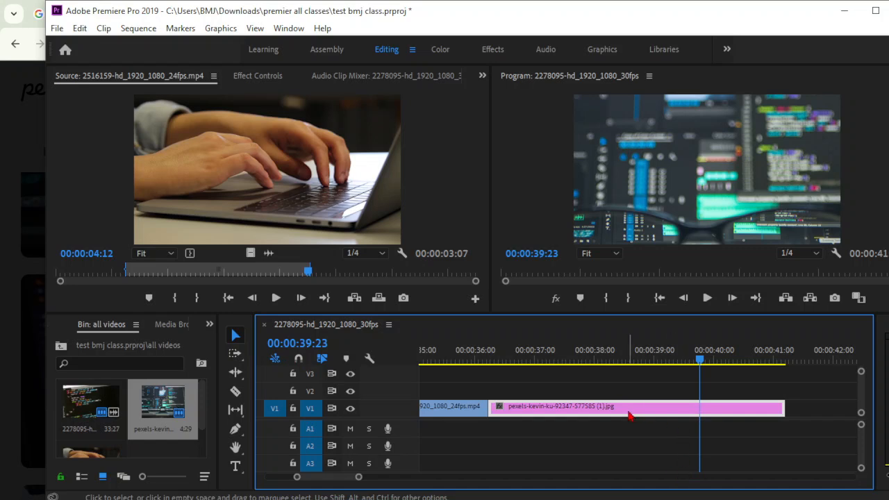
{"action": "left_click_drag", "start_coordinate": [498, 413], "coordinate": [486, 413]}
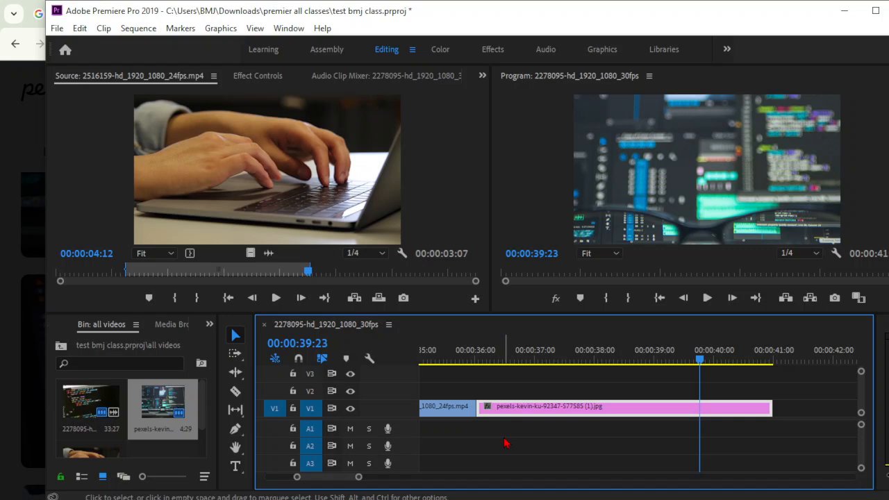
Turn timeline snapping back on and test it by nudging the photo against the end of the second video clip.
{"action": "key", "text": "s"}
{"action": "key", "text": "s"}
{"action": "key", "text": "s"}
{"action": "mouse_move", "coordinate": [538, 411]}
{"action": "left_mouse_down"}
{"action": "mouse_move", "coordinate": [556, 413]}
{"action": "mouse_move", "coordinate": [542, 413]}
{"action": "left_mouse_up"}
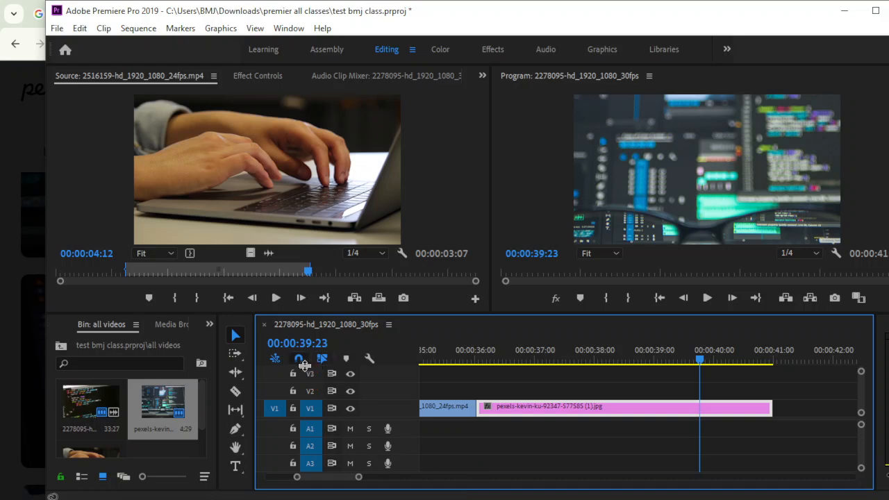
Lock and unlock track V1, and switch its track output off and on again.
{"action": "left_click", "coordinate": [293, 409]}
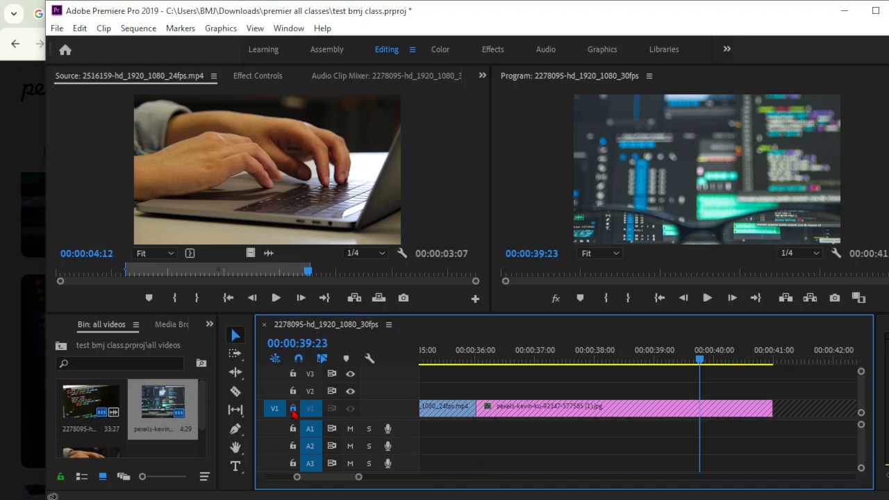
{"action": "left_click", "coordinate": [293, 410]}
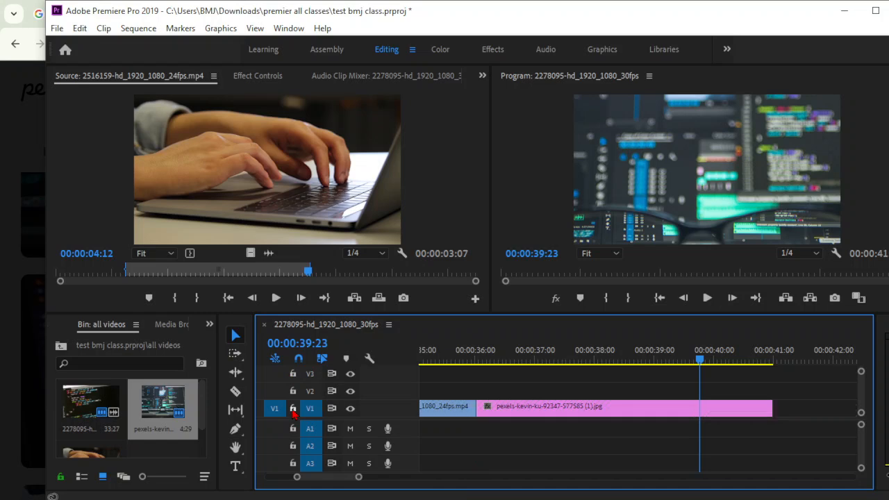
{"action": "left_click", "coordinate": [350, 411]}
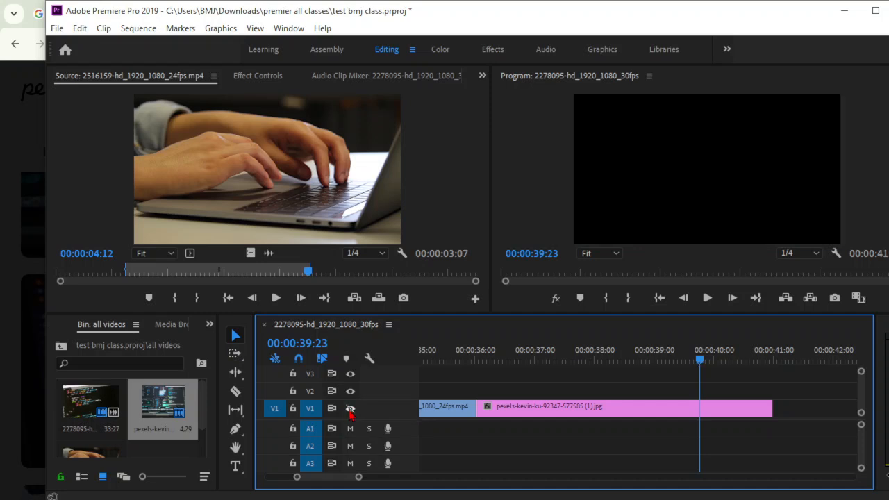
{"action": "left_click", "coordinate": [351, 411]}
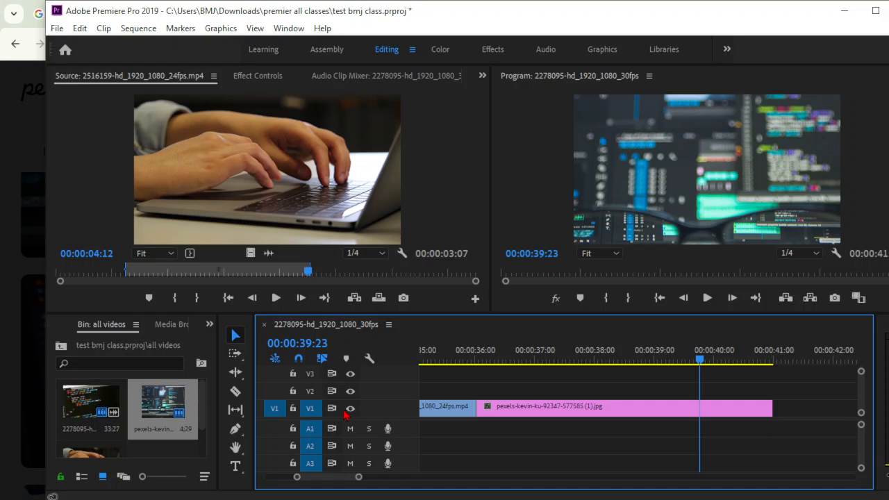
{"action": "scroll", "coordinate": [523, 430], "scroll_direction": "down", "scroll_amount": 1}
{"action": "scroll", "coordinate": [522, 429], "scroll_direction": "up", "scroll_amount": 8}
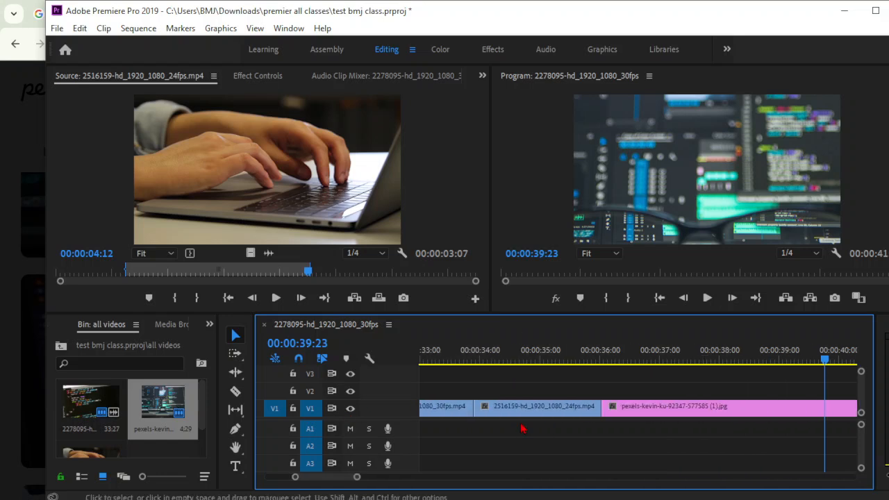
{"action": "scroll", "coordinate": [522, 429], "scroll_direction": "up", "scroll_amount": 1}
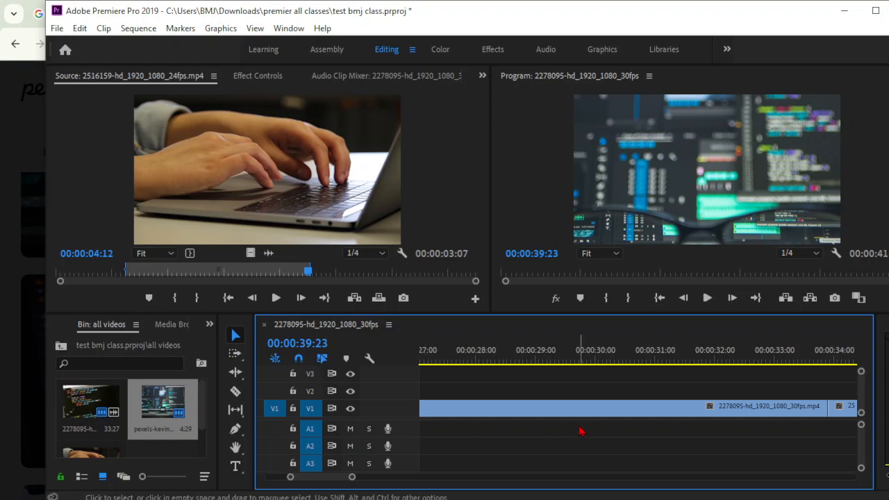
Switch to the browser, search Google for "pixabay" in a new tab, and open the Pixabay website.
{"action": "key", "text": "alt+Tab"}
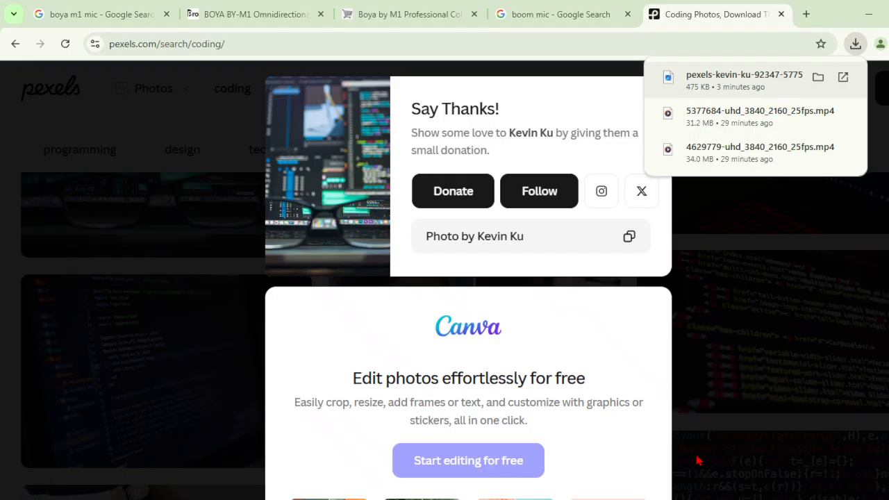
{"action": "left_click", "coordinate": [790, 294]}
{"action": "left_click", "coordinate": [806, 15]}
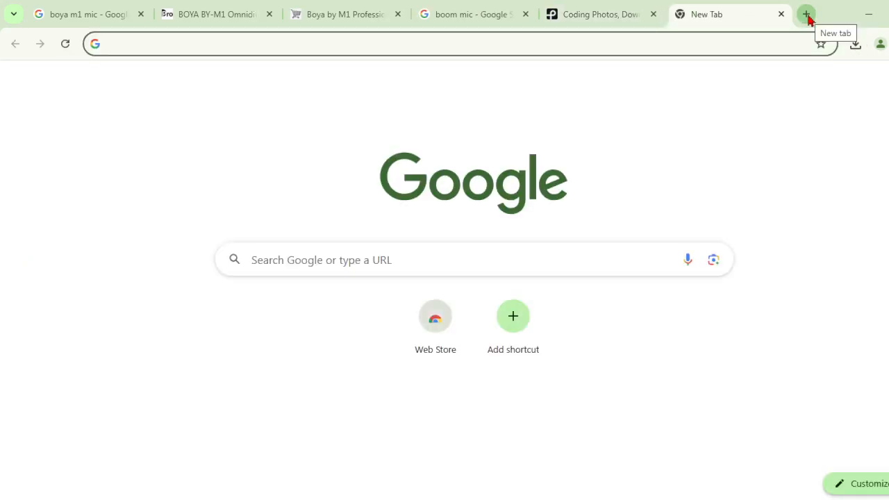
{"action": "type", "text": "pixabay"}
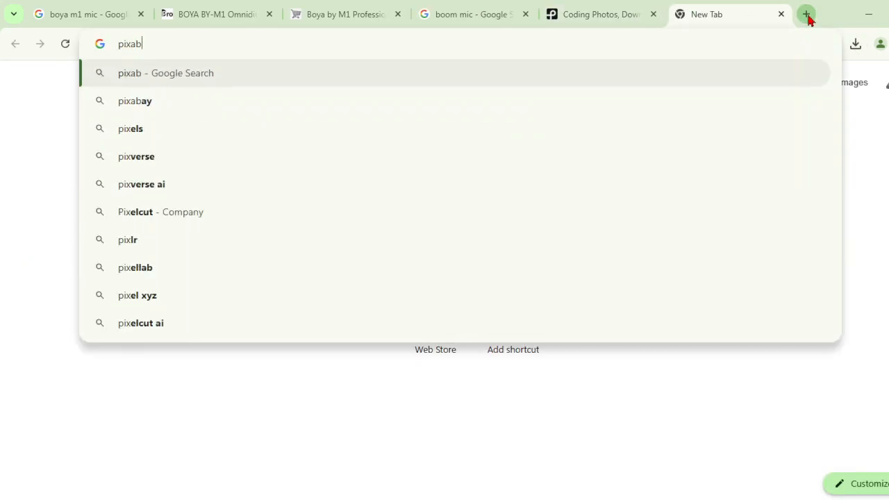
{"action": "key", "text": "Return"}
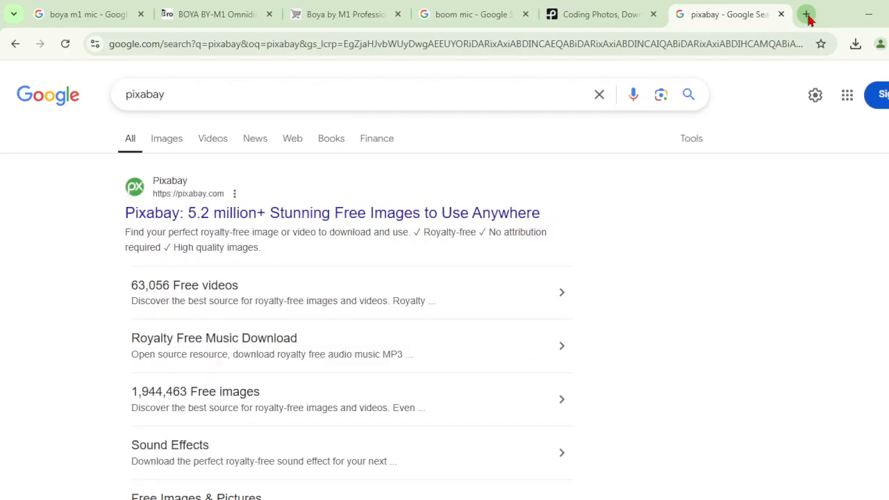
{"action": "left_click", "coordinate": [518, 214]}
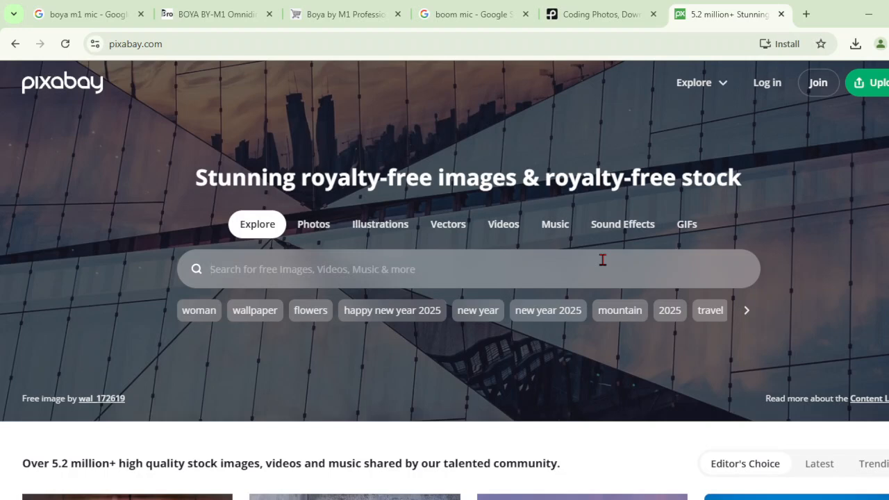
Search Pixabay for "lofi work music" and restrict the results to the Music category.
{"action": "left_click", "coordinate": [602, 260]}
{"action": "type", "text": "lofi work mu"}
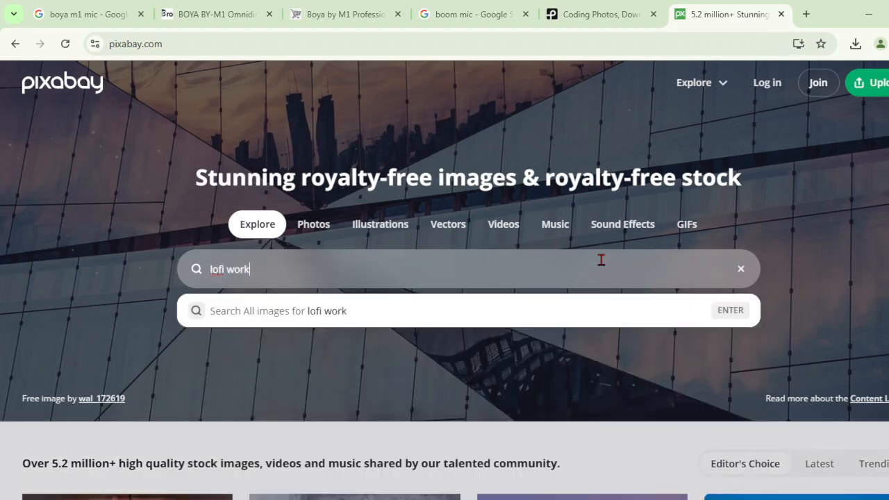
{"action": "type", "text": "sic"}
{"action": "key", "text": "Return"}
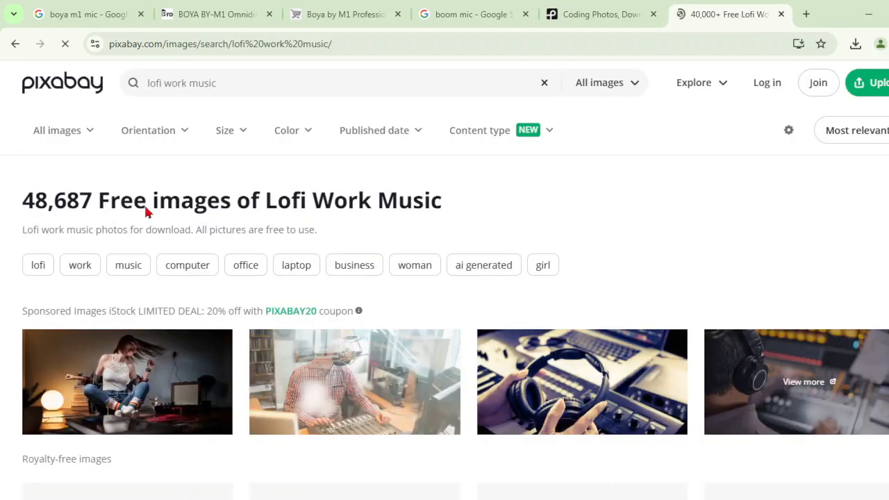
{"action": "left_click", "coordinate": [607, 89]}
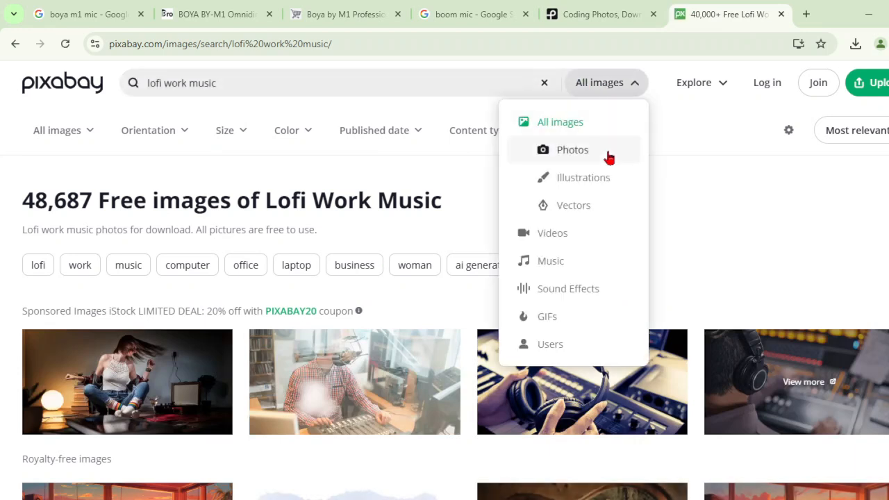
{"action": "left_click", "coordinate": [585, 257]}
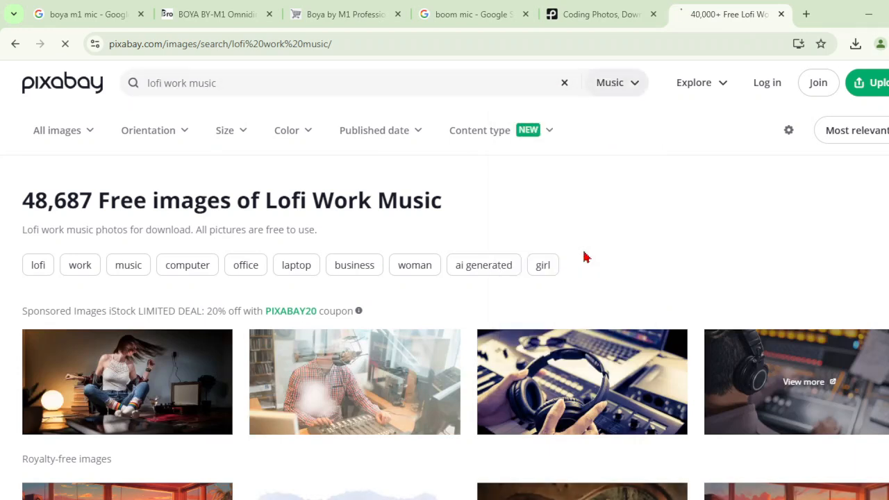
Download the track "Satisfying - Lofi for Focus Study & Wor..." from the lofi music results and dismiss the thank-you dialog.
{"action": "scroll", "coordinate": [515, 338], "scroll_direction": "down", "scroll_amount": 1}
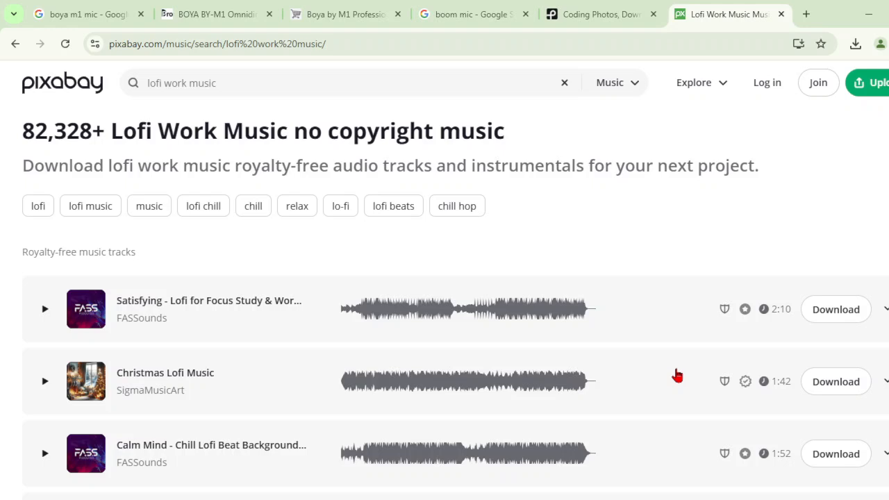
{"action": "scroll", "coordinate": [632, 383], "scroll_direction": "down", "scroll_amount": 2}
{"action": "scroll", "coordinate": [639, 383], "scroll_direction": "up", "scroll_amount": 2}
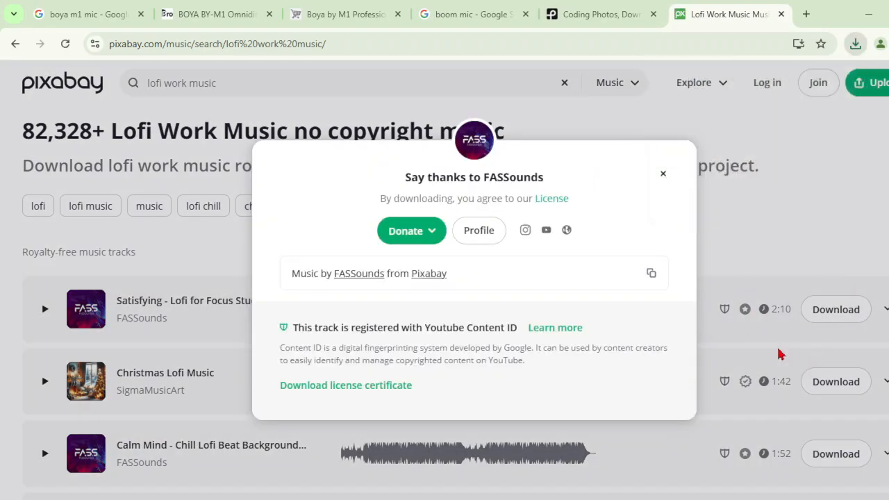
{"action": "left_click", "coordinate": [664, 174]}
Search Pixabay's music for "office ambience", using the suggestion offered for "office".
{"action": "scroll", "coordinate": [496, 391], "scroll_direction": "down", "scroll_amount": 2}
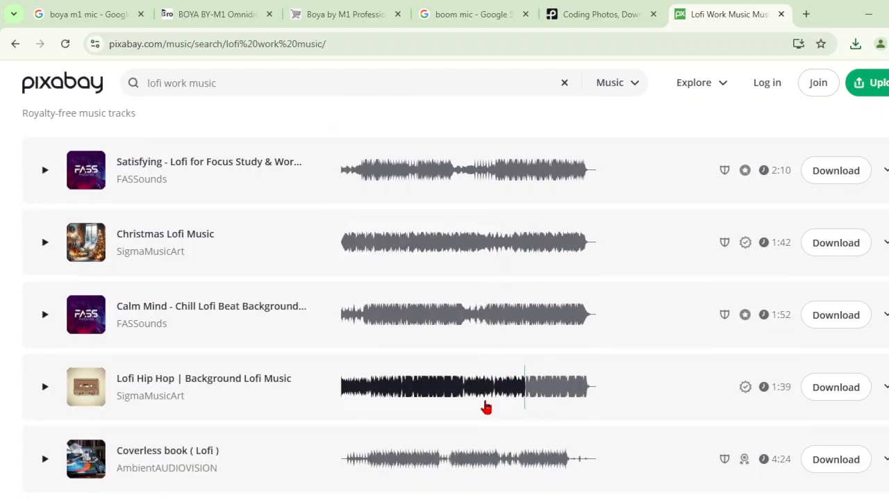
{"action": "scroll", "coordinate": [264, 408], "scroll_direction": "up", "scroll_amount": 3}
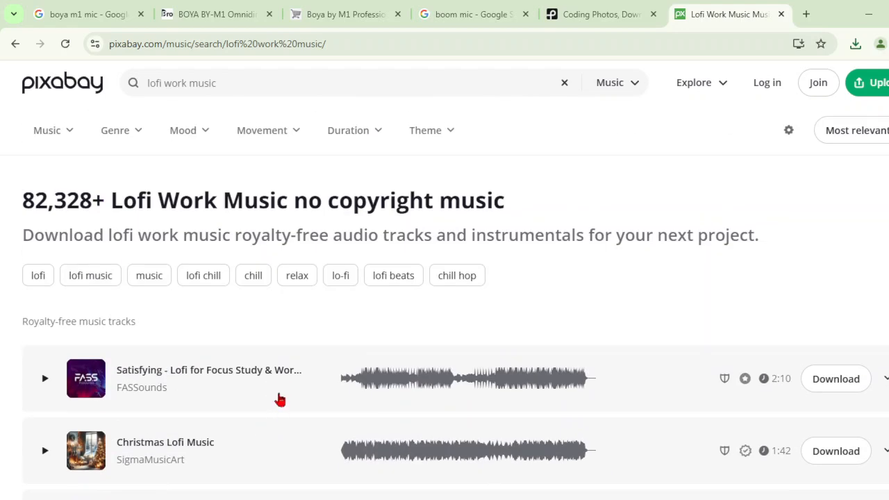
{"action": "left_click", "coordinate": [230, 82]}
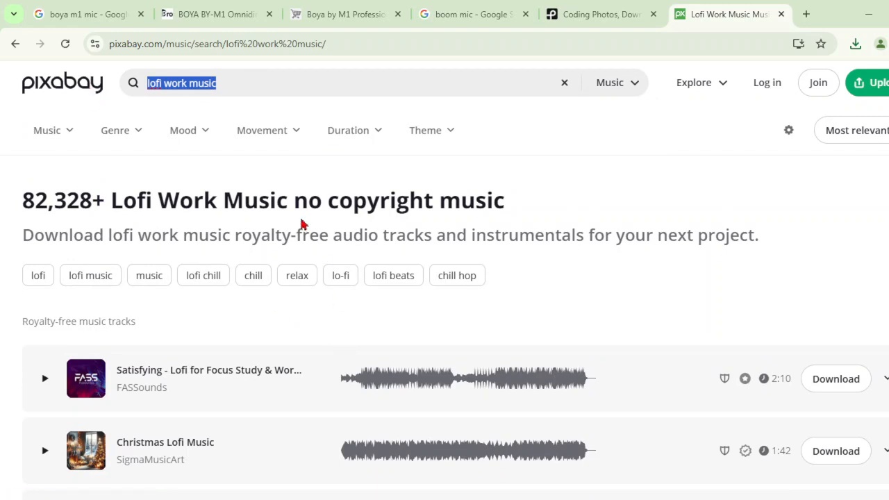
{"action": "type", "text": "office"}
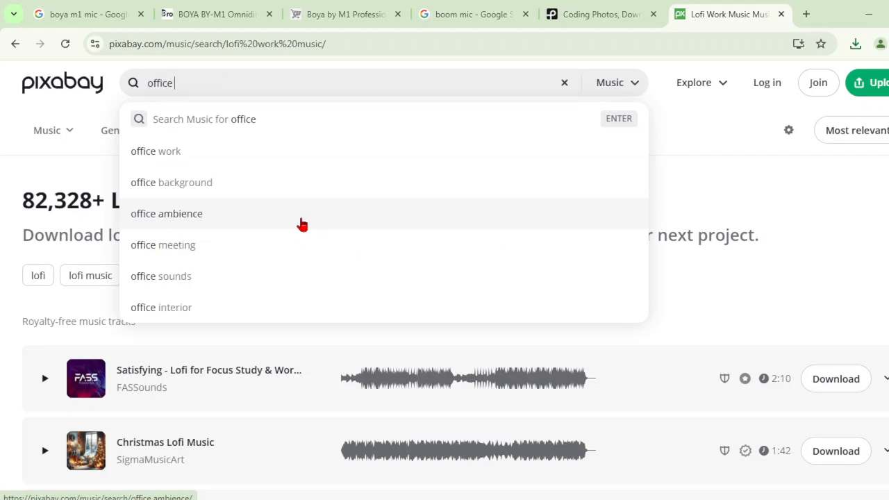
{"action": "left_click", "coordinate": [301, 220]}
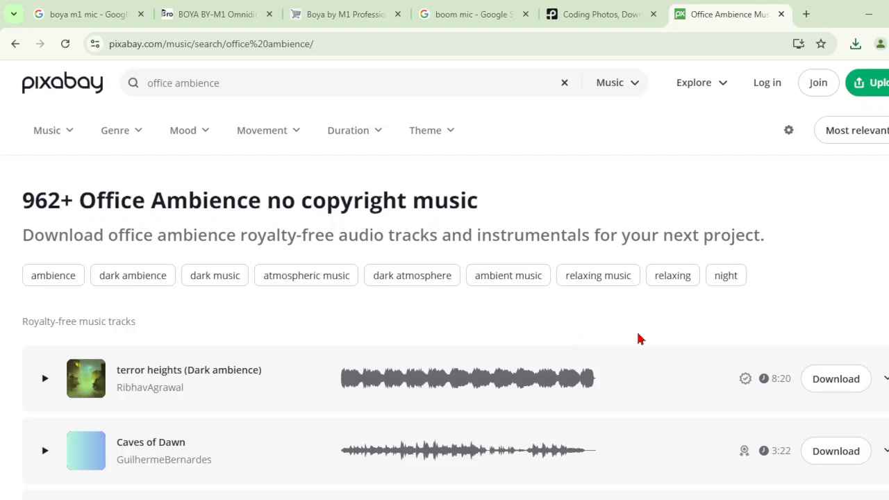
Download the track "Caves of Dawn" and dismiss the thank-you dialog.
{"action": "scroll", "coordinate": [640, 339], "scroll_direction": "down", "scroll_amount": 1}
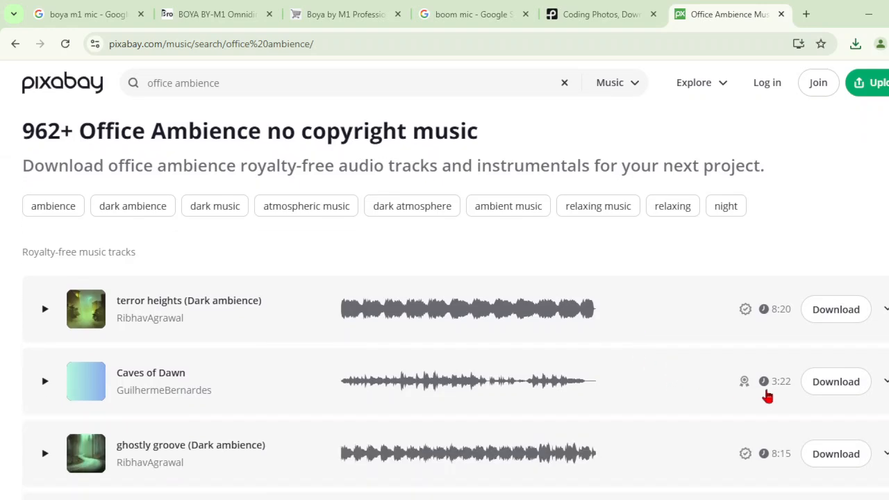
{"action": "left_click", "coordinate": [823, 376]}
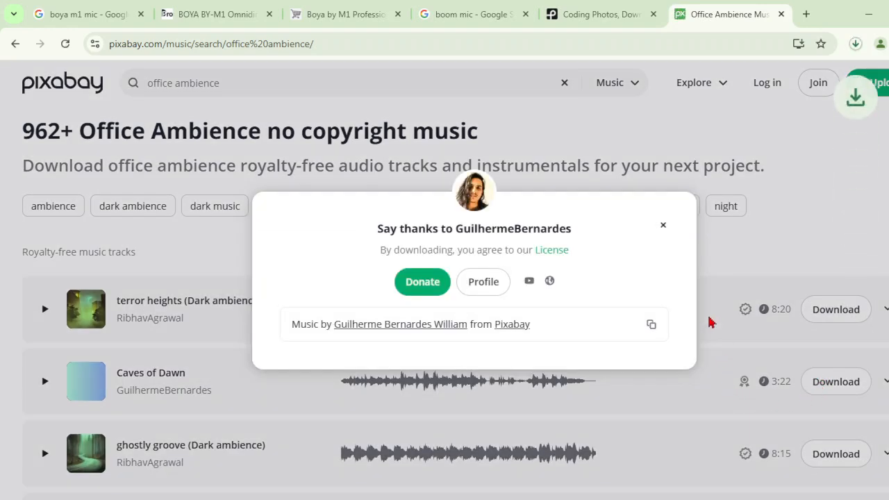
{"action": "left_click", "coordinate": [667, 229]}
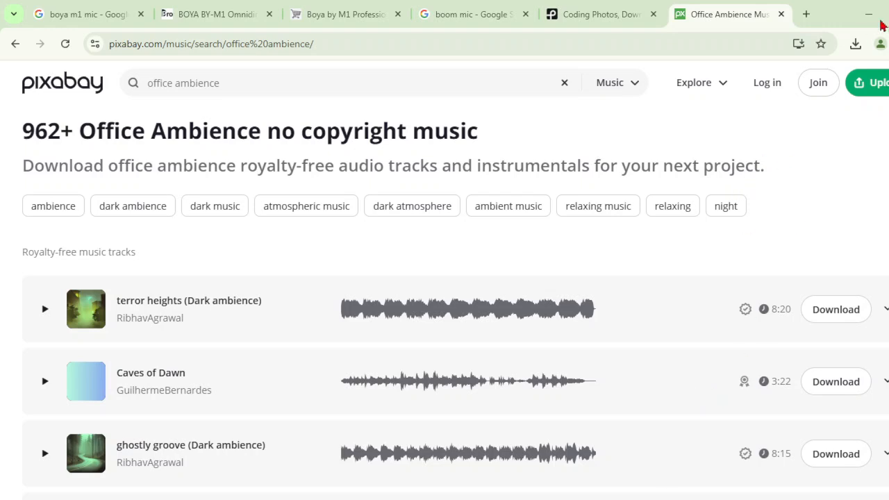
Import caves-of-dawn-10376.mp3 and satisfying-lofi-for-focus-study-amp-working-242103.mp3 from the Downloads folder into Premiere Pro's "all videos" bin.
{"action": "left_click", "coordinate": [856, 43]}
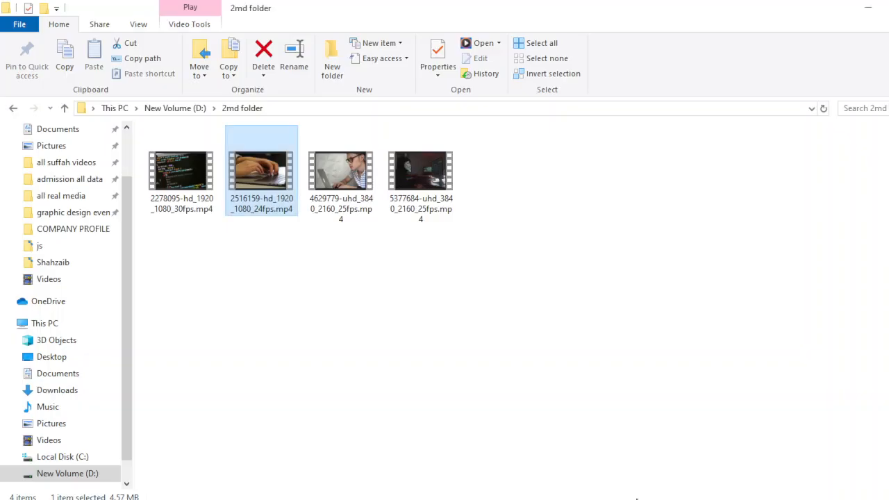
{"action": "scroll", "coordinate": [132, 259], "scroll_direction": "up", "scroll_amount": 2}
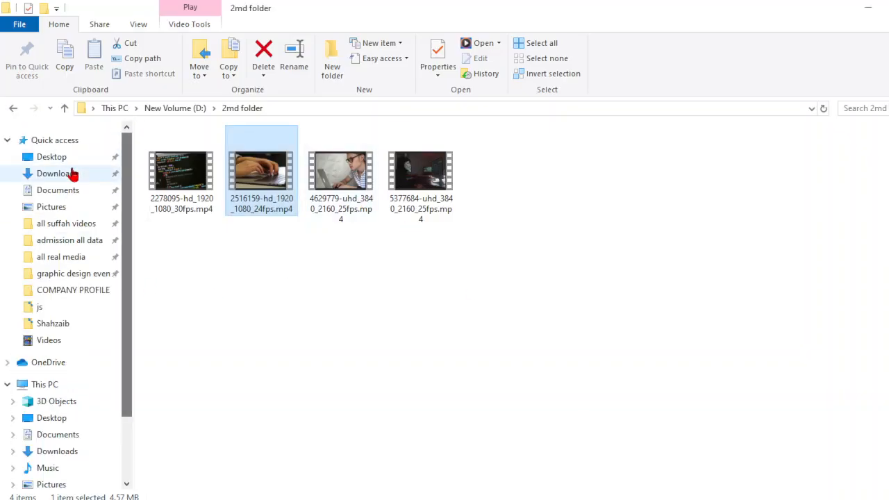
{"action": "left_click", "coordinate": [72, 173]}
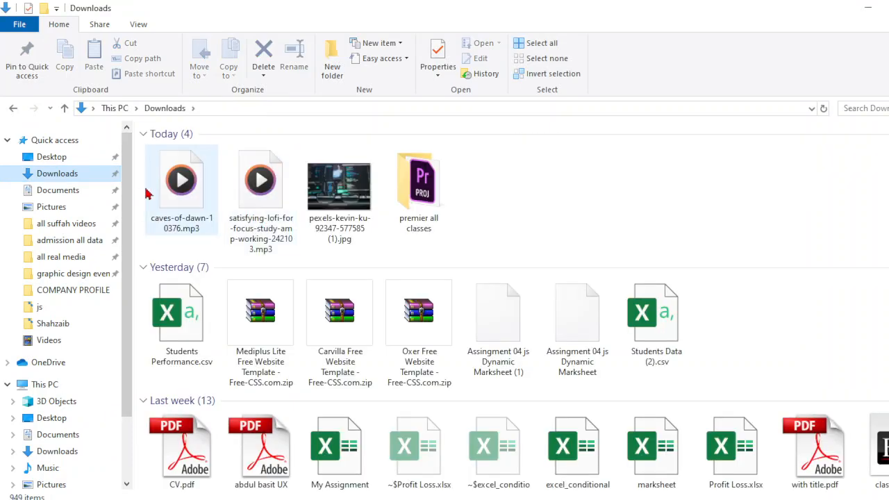
{"action": "left_click_drag", "start_coordinate": [142, 194], "coordinate": [138, 433]}
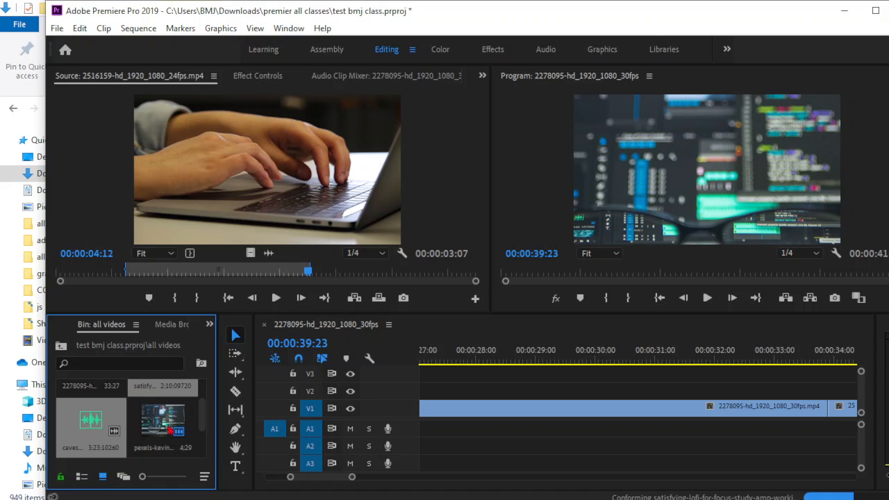
Open the satisfying-lofi track from the bin in the Source monitor and play it.
{"action": "left_click", "coordinate": [165, 426]}
{"action": "scroll", "coordinate": [148, 406], "scroll_direction": "up", "scroll_amount": 2}
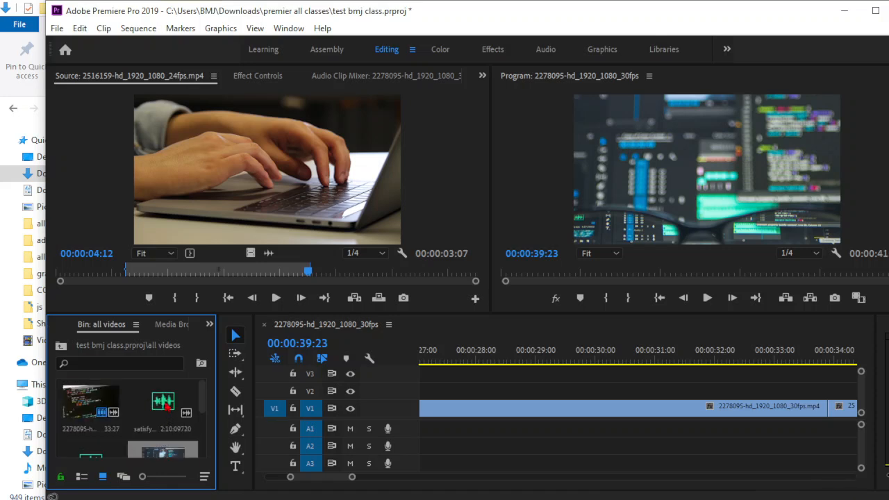
{"action": "double_click", "coordinate": [166, 409]}
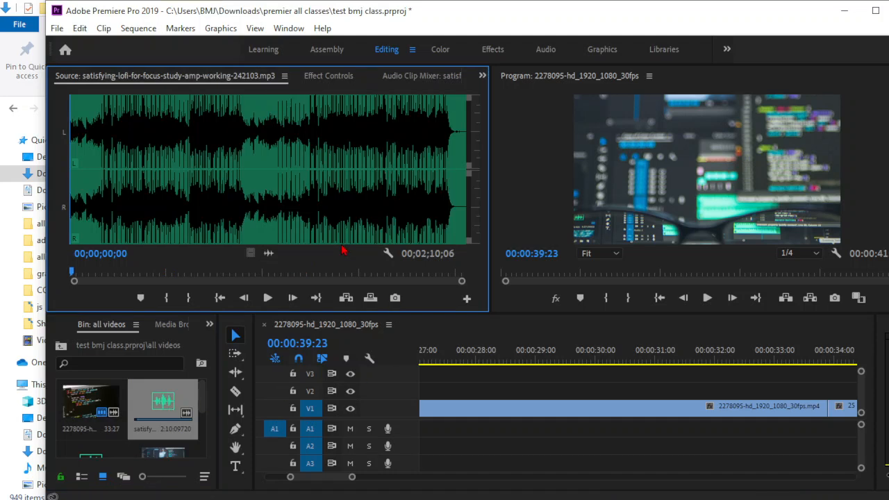
{"action": "left_click", "coordinate": [267, 297]}
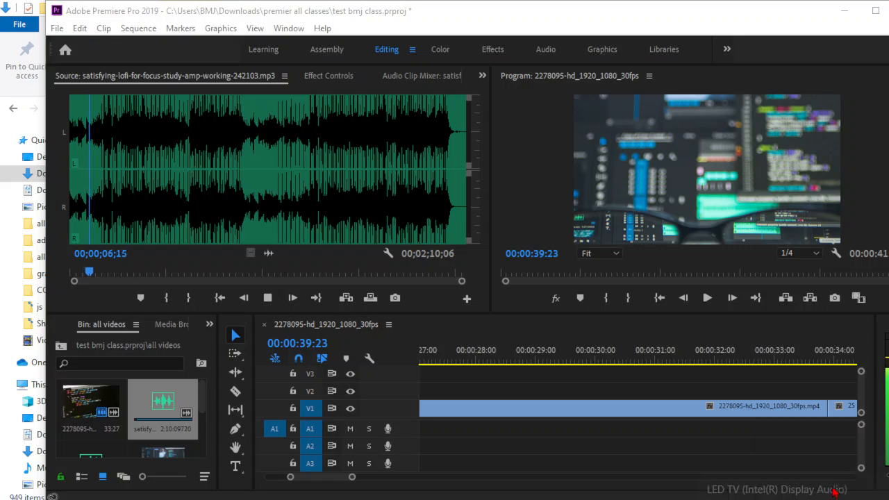
Switch the system sound output to Speakers (Realtek High Definition Audio) and test it by repeatedly starting and stopping the satisfying-lofi track.
{"action": "left_click", "coordinate": [816, 457]}
{"action": "left_click", "coordinate": [814, 453]}
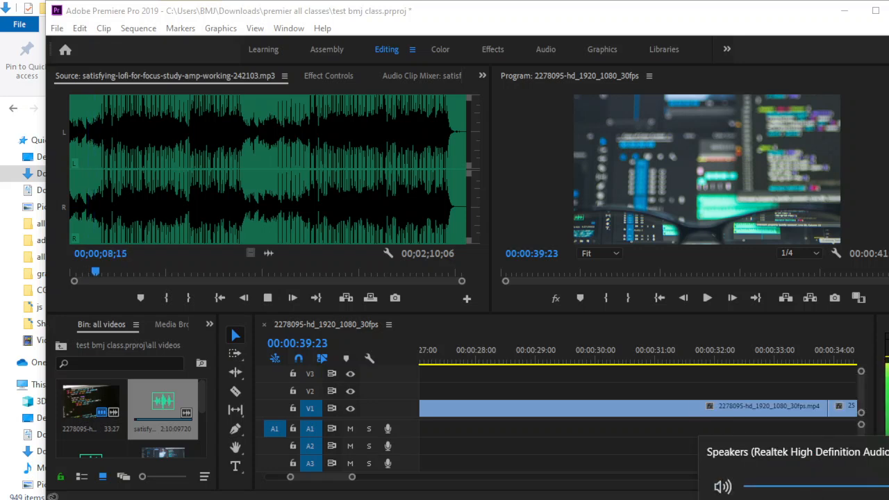
{"action": "left_click", "coordinate": [269, 298]}
{"action": "left_click", "coordinate": [269, 298]}
{"action": "left_click", "coordinate": [269, 299]}
{"action": "left_click", "coordinate": [268, 299]}
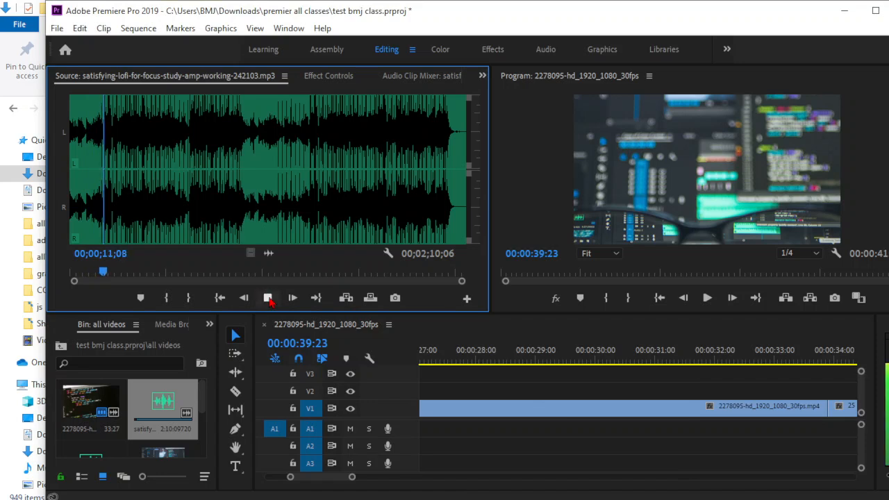
{"action": "left_click", "coordinate": [269, 299]}
{"action": "left_click", "coordinate": [269, 300]}
{"action": "left_click", "coordinate": [269, 300]}
{"action": "left_click", "coordinate": [269, 299]}
{"action": "left_click", "coordinate": [269, 299]}
{"action": "left_click", "coordinate": [269, 299]}
{"action": "left_click", "coordinate": [269, 299]}
{"action": "left_click", "coordinate": [269, 299]}
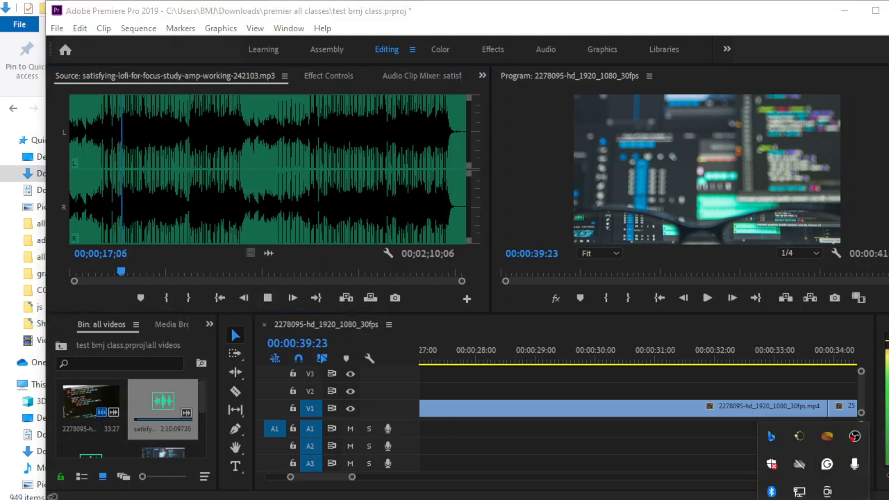
Check the hidden system tray icons and stop the satisfying-lofi track's playback.
{"action": "left_click", "coordinate": [794, 484]}
{"action": "left_click", "coordinate": [799, 423]}
{"action": "left_click", "coordinate": [270, 301]}
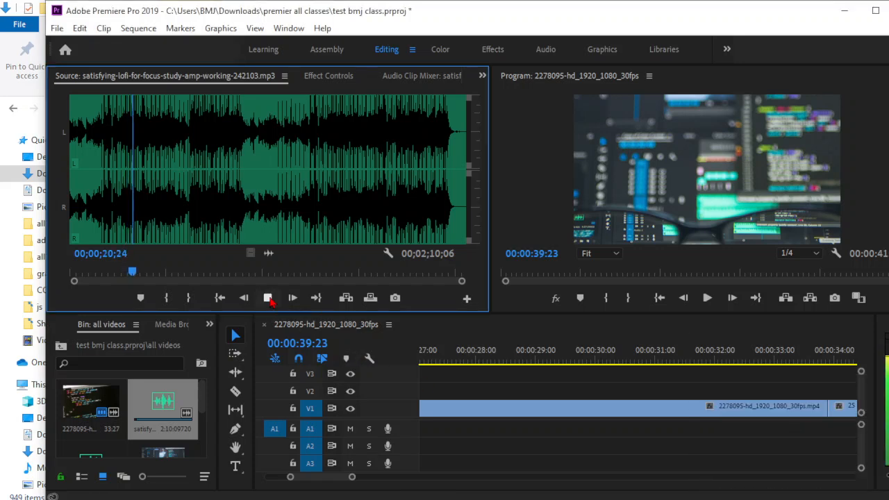
{"action": "left_click", "coordinate": [270, 301]}
Save the project, quit Premiere Pro, and reopen test bmj class.prproj from the "premier all classes" folder.
{"action": "key", "text": "ctrl+s"}
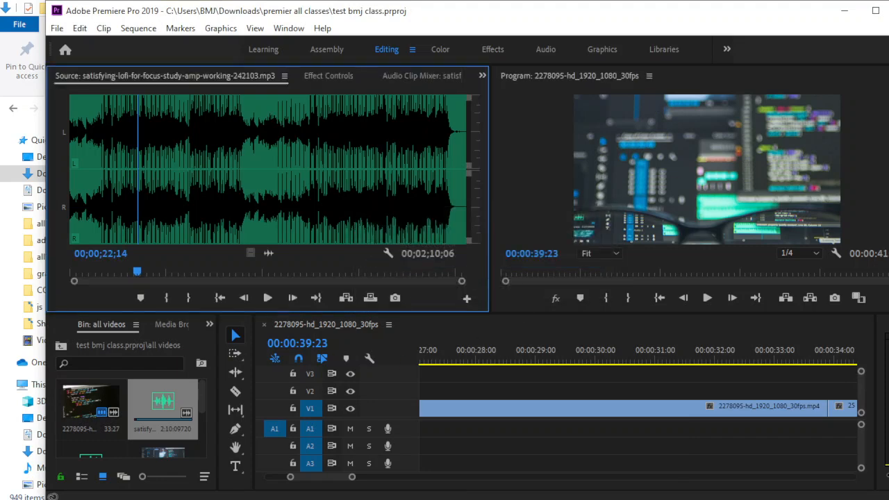
{"action": "key", "text": "ctrl+q"}
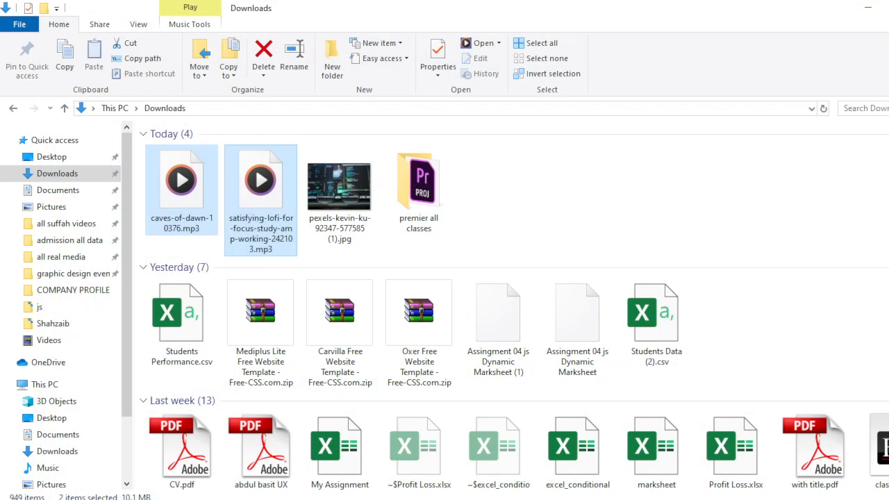
{"action": "double_click", "coordinate": [409, 195]}
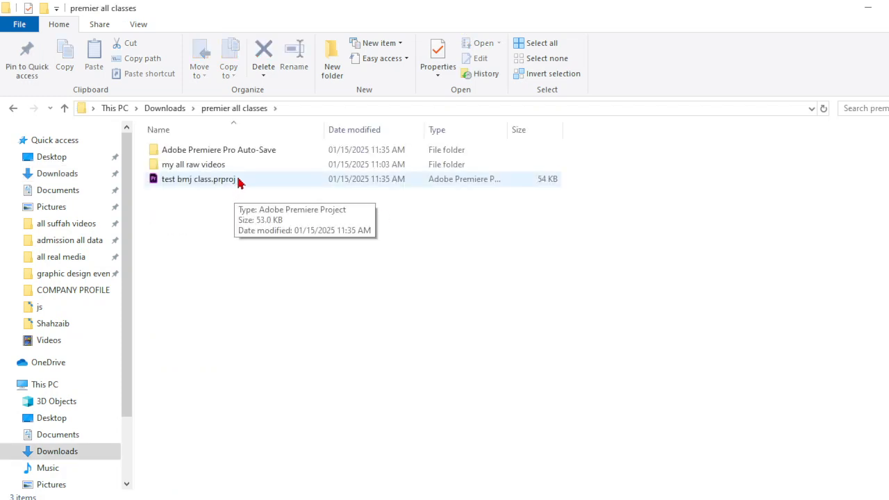
{"action": "double_click", "coordinate": [238, 181]}
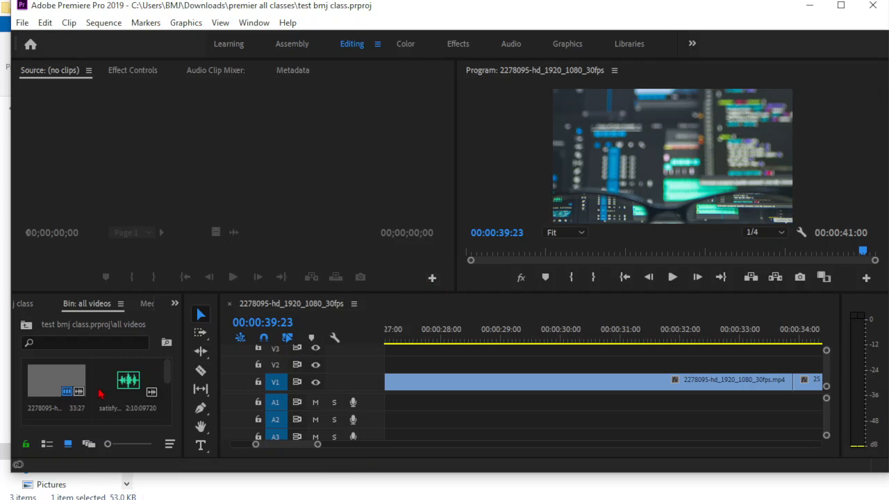
Load the satisfying-lofi track into the Source monitor of the reopened project and play a moment of it.
{"action": "double_click", "coordinate": [131, 383]}
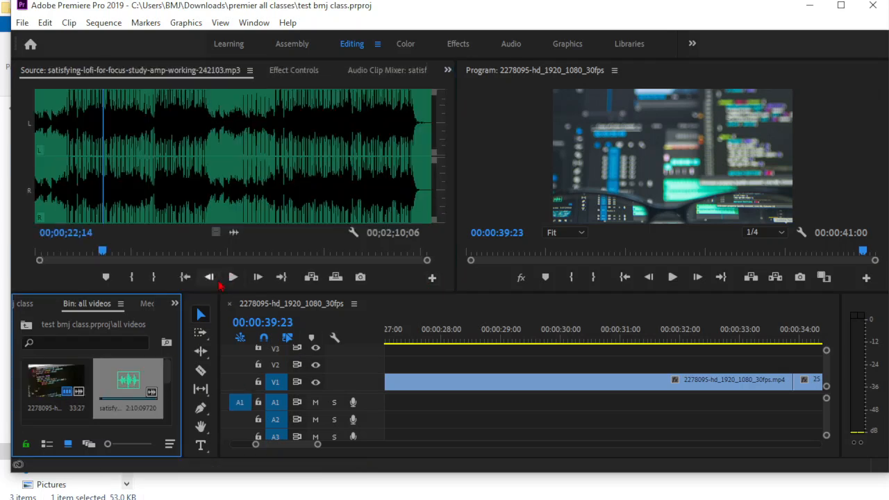
{"action": "left_click", "coordinate": [234, 277]}
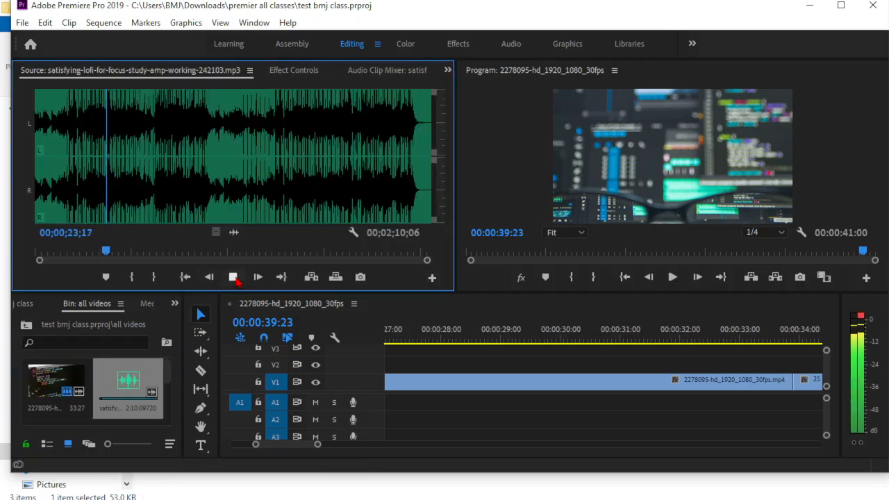
{"action": "left_click", "coordinate": [234, 277]}
Select Speakers (Realtek High Definition Audio) as the system sound output again and play the track briefly to check it.
{"action": "left_click", "coordinate": [834, 499]}
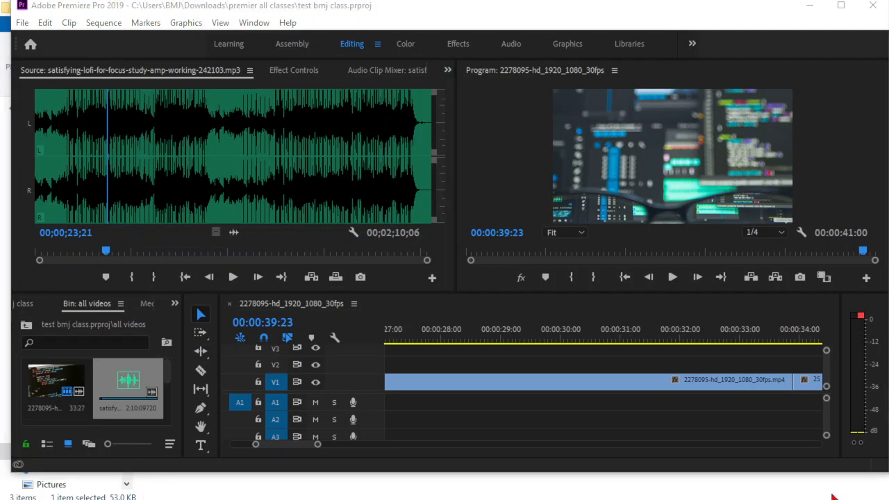
{"action": "left_click", "coordinate": [832, 452]}
{"action": "left_click", "coordinate": [829, 453]}
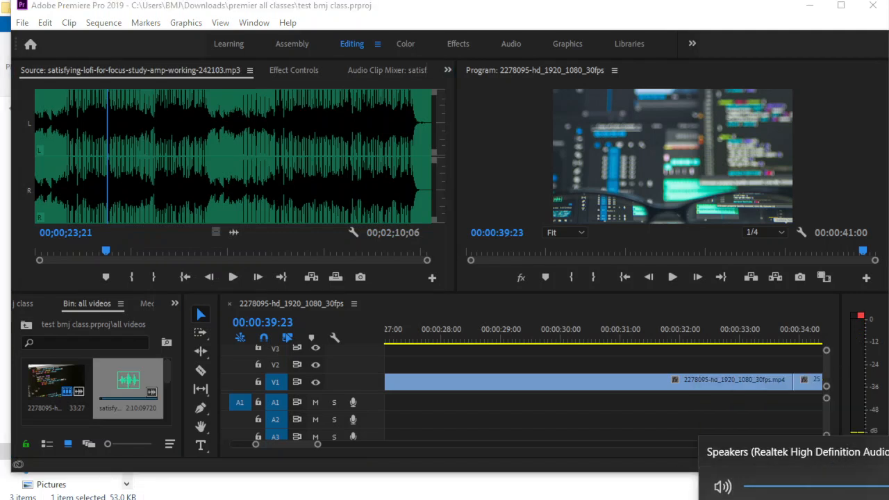
{"action": "left_click", "coordinate": [234, 277]}
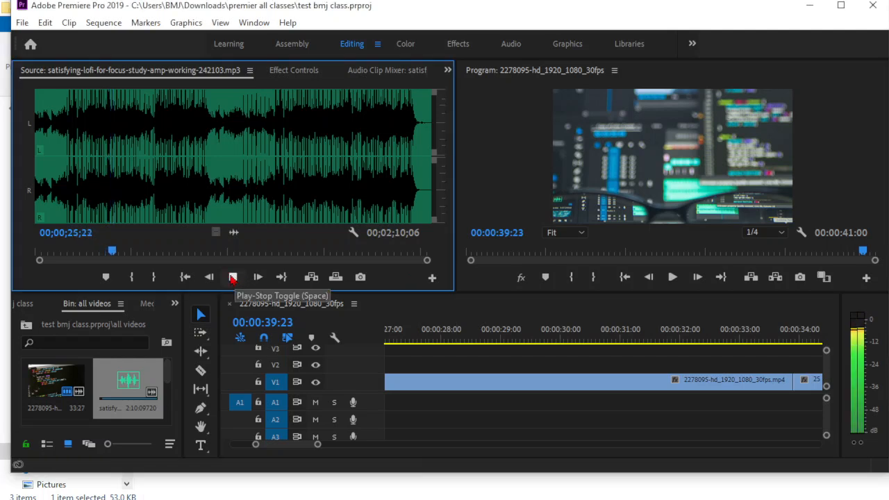
{"action": "left_click", "coordinate": [233, 277]}
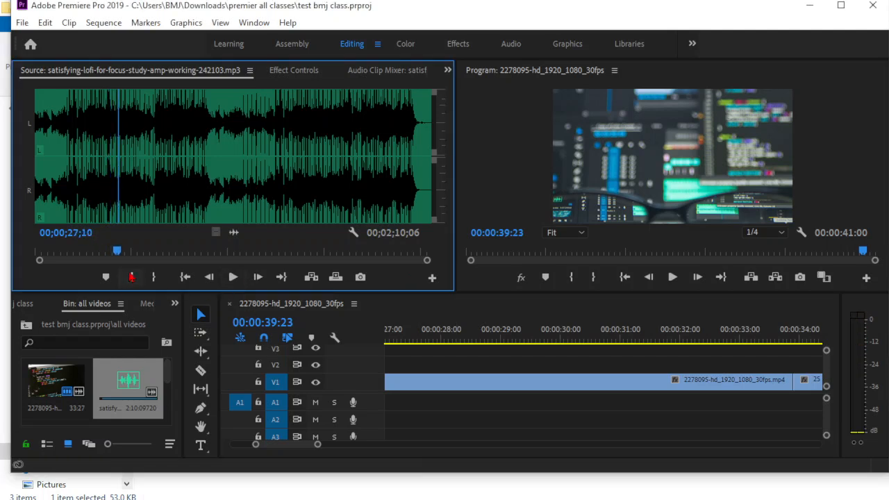
Mark the satisfying-lofi track's In point at 00;00;06;27 and its Out point at 00;00;43;16 in the Source monitor.
{"action": "left_click_drag", "start_coordinate": [117, 252], "coordinate": [56, 251]}
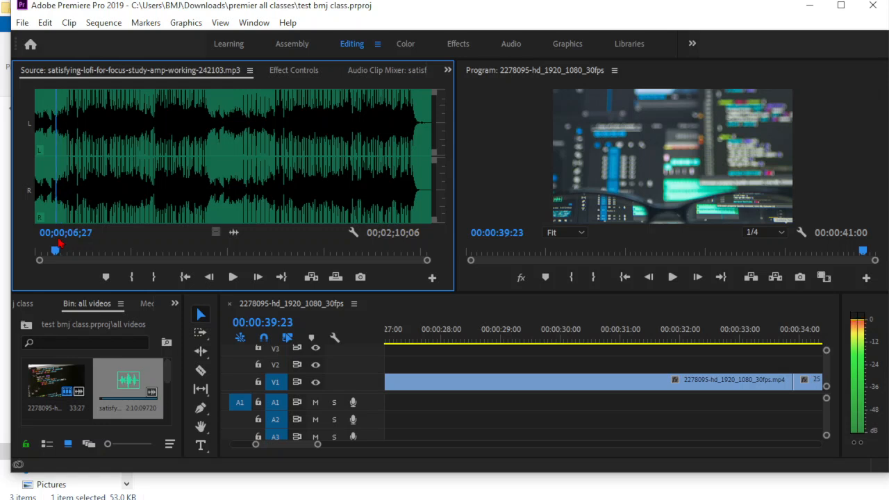
{"action": "left_click", "coordinate": [126, 277]}
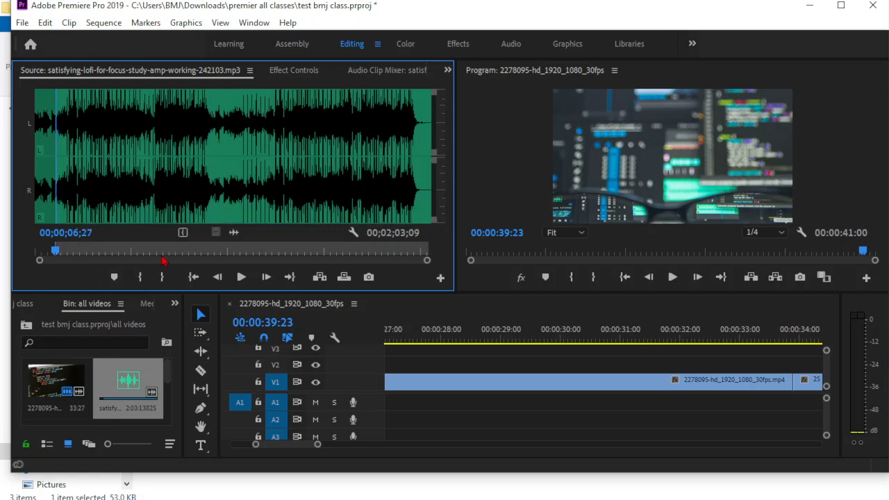
{"action": "left_click", "coordinate": [168, 258]}
{"action": "left_click", "coordinate": [162, 277]}
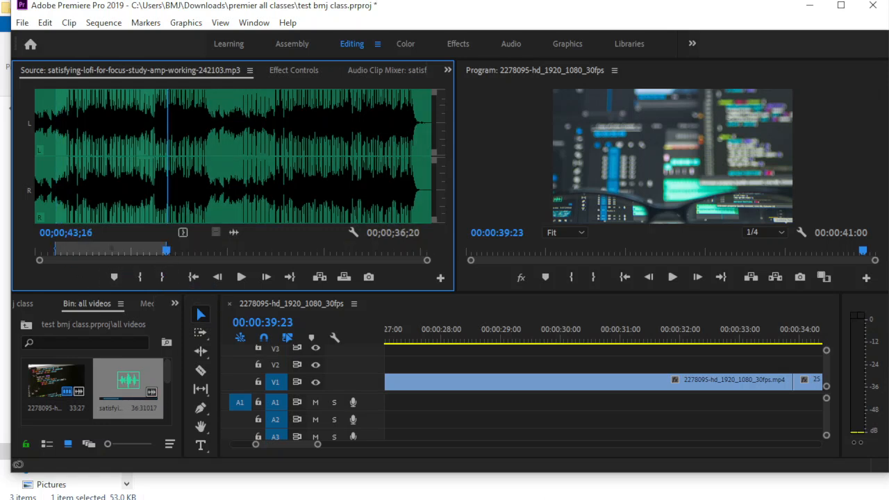
Place the marked audio section on track A1 at the start of the sequence.
{"action": "left_click_drag", "start_coordinate": [317, 445], "coordinate": [489, 443]}
{"action": "left_click_drag", "start_coordinate": [234, 232], "coordinate": [395, 402]}
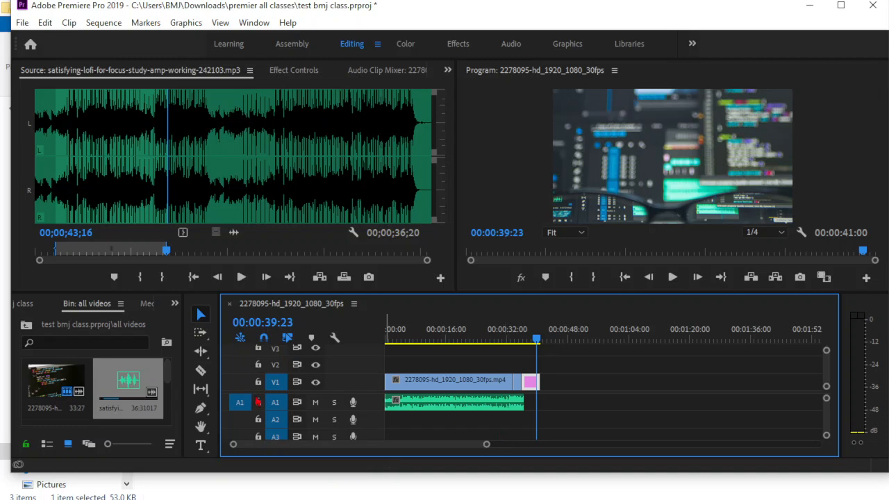
Load the caves-of-dawn track from the all videos bin into the Source monitor and play a moment of it.
{"action": "left_click_drag", "start_coordinate": [167, 373], "coordinate": [167, 394]}
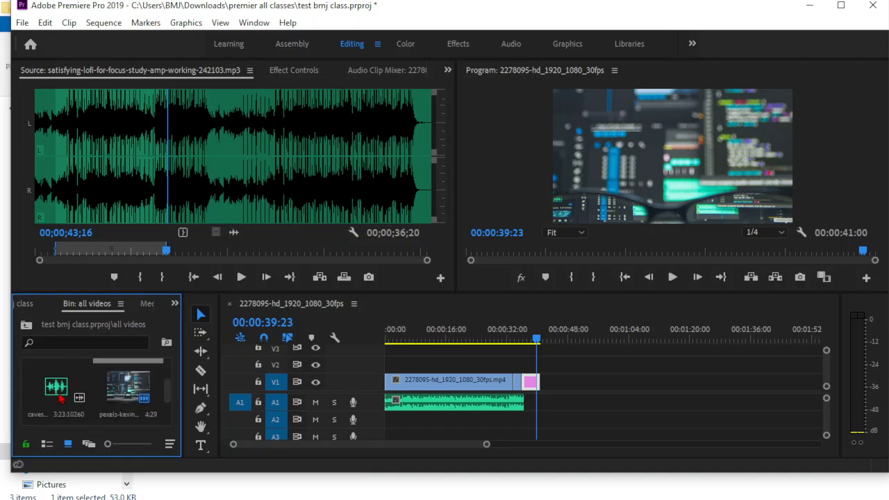
{"action": "double_click", "coordinate": [60, 394]}
{"action": "left_click", "coordinate": [233, 277]}
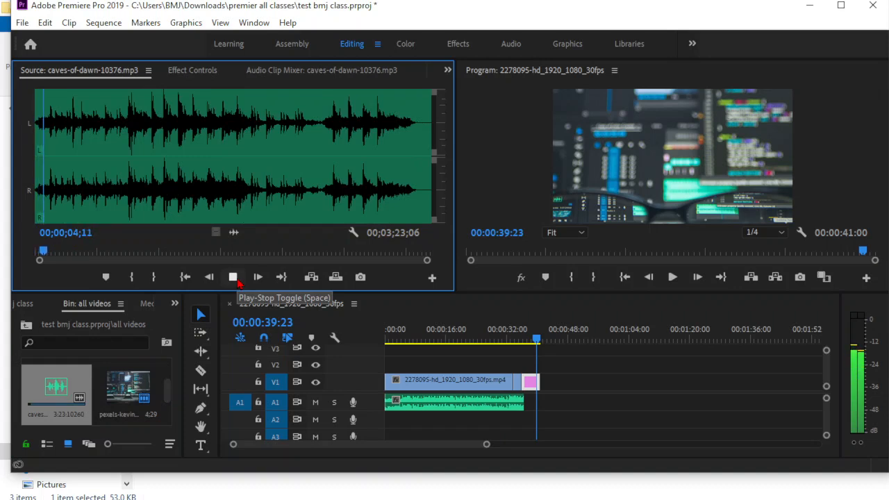
Mark the caves-of-dawn track from its start to 00;00;51;12 and place that section on track A2 at the start of the sequence.
{"action": "left_click_drag", "start_coordinate": [46, 251], "coordinate": [27, 256]}
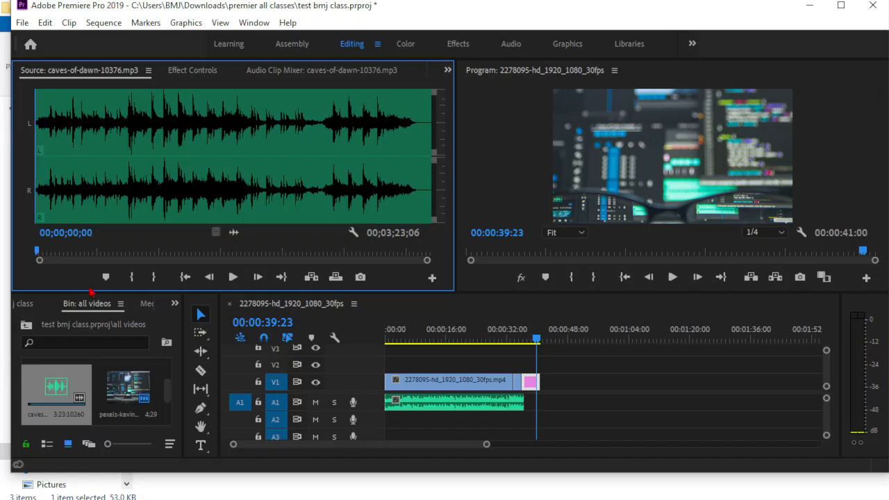
{"action": "left_click", "coordinate": [132, 277]}
{"action": "left_click", "coordinate": [135, 251]}
{"action": "left_click", "coordinate": [162, 278]}
{"action": "mouse_move", "coordinate": [235, 233]}
{"action": "left_mouse_down"}
{"action": "mouse_move", "coordinate": [246, 268]}
{"action": "mouse_move", "coordinate": [547, 471]}
{"action": "mouse_move", "coordinate": [493, 423]}
{"action": "mouse_move", "coordinate": [380, 426]}
{"action": "mouse_move", "coordinate": [386, 430]}
{"action": "left_mouse_up"}
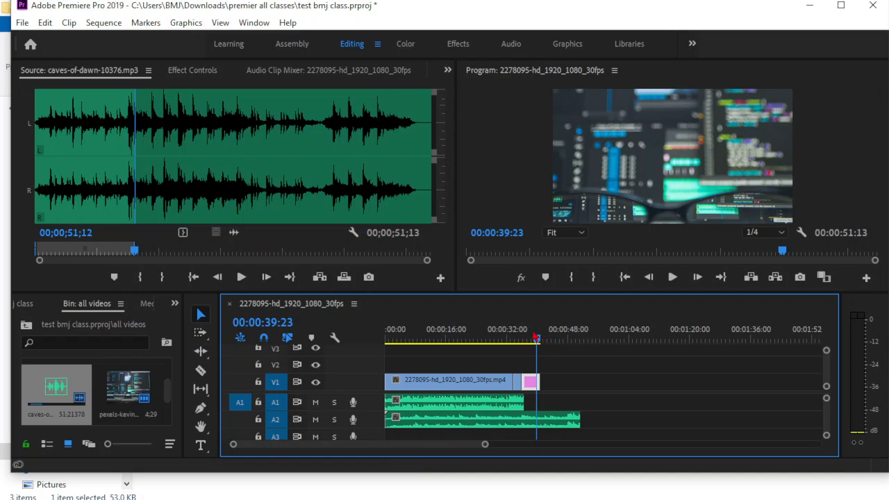
Mute track A1 and play part of the sequence to hear only the music on track A2.
{"action": "left_click", "coordinate": [478, 342]}
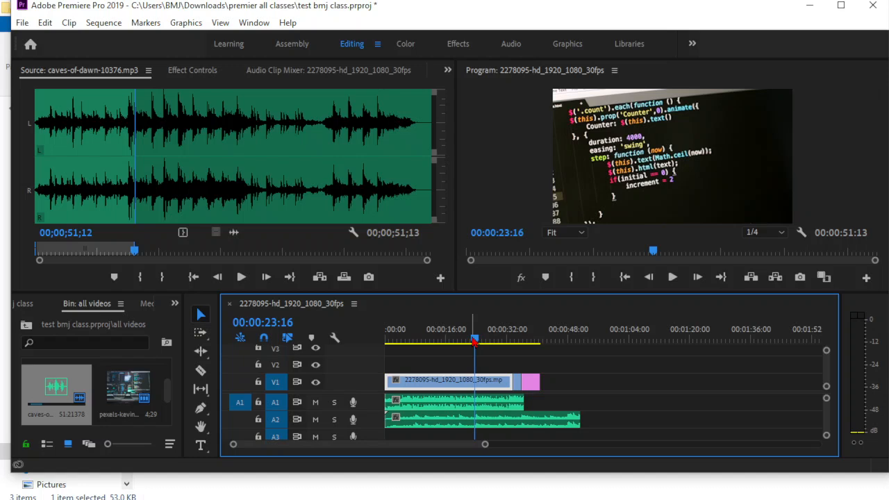
{"action": "left_click", "coordinate": [315, 403]}
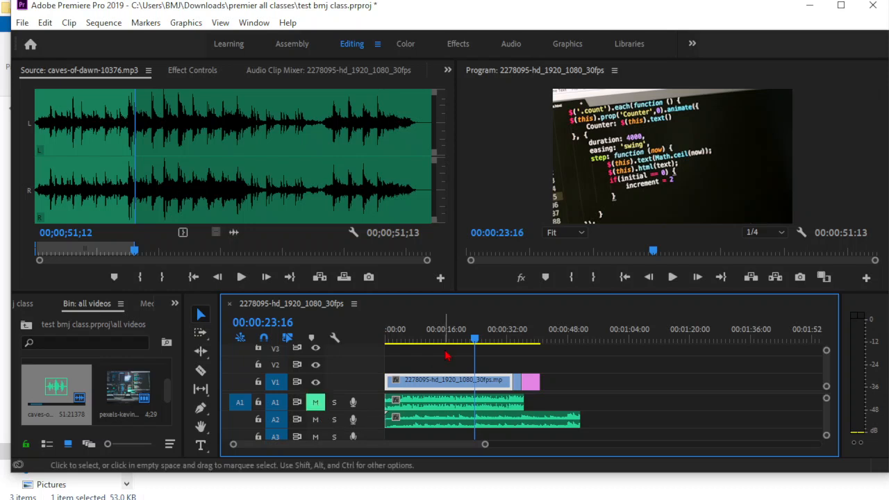
{"action": "left_click", "coordinate": [448, 339]}
{"action": "left_click", "coordinate": [673, 277]}
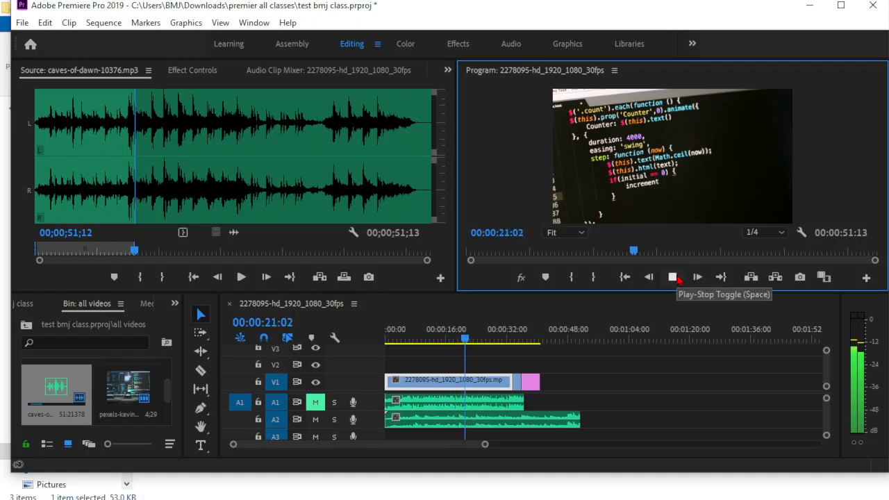
{"action": "left_click", "coordinate": [673, 277]}
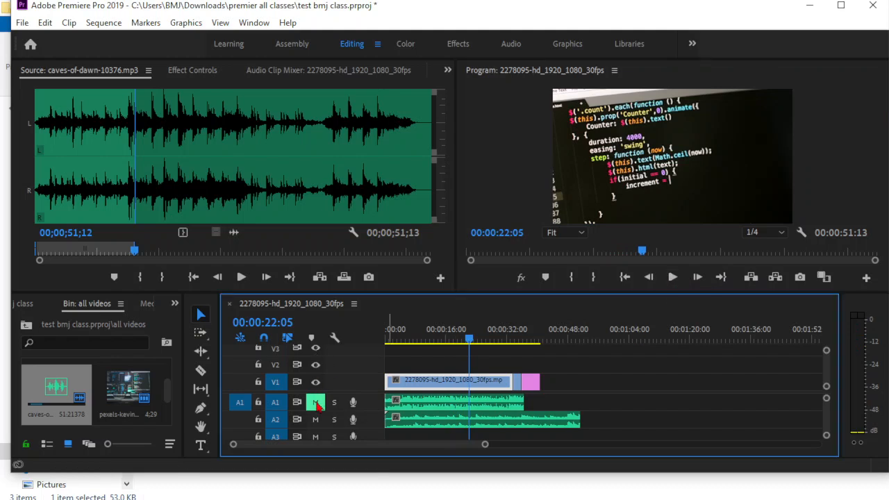
Unmute track A1 and play the sequence briefly to hear both music tracks together.
{"action": "left_click", "coordinate": [316, 403]}
{"action": "left_click", "coordinate": [672, 277]}
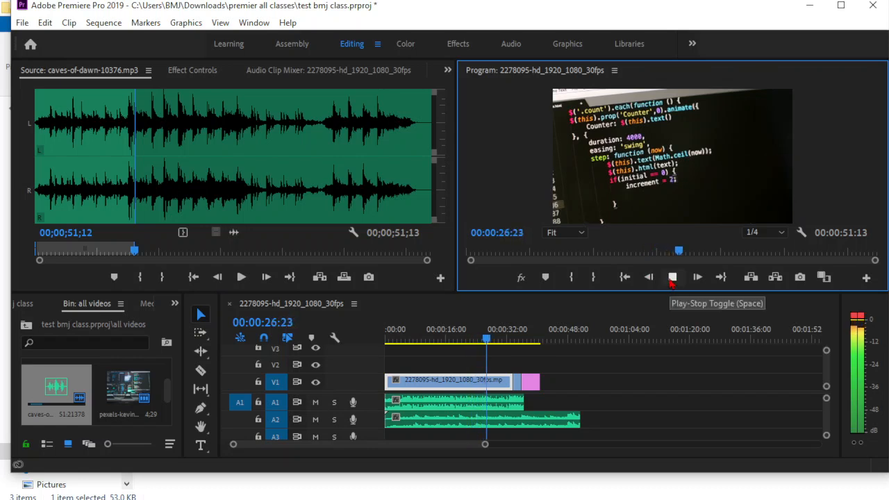
{"action": "left_click", "coordinate": [672, 279]}
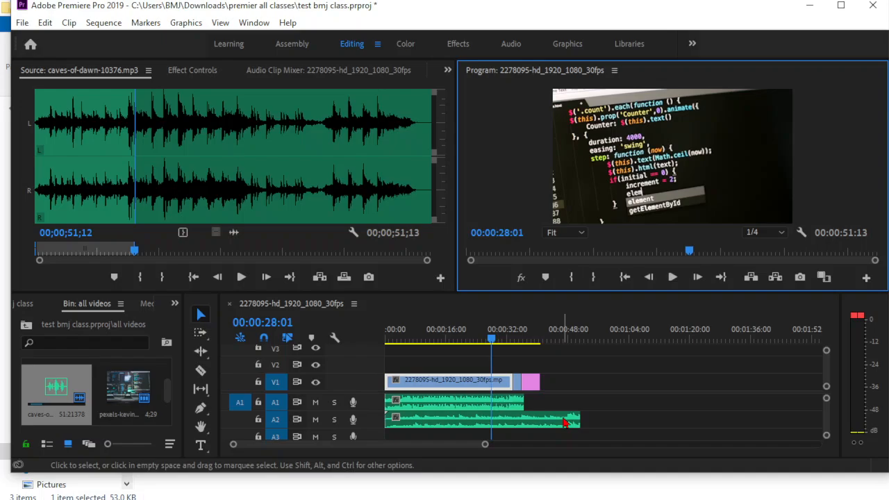
Switch to Pixabay in the browser, search for "keybaord sound" and change the search category to Sound Effects.
{"action": "left_click", "coordinate": [548, 499]}
{"action": "left_click", "coordinate": [192, 84]}
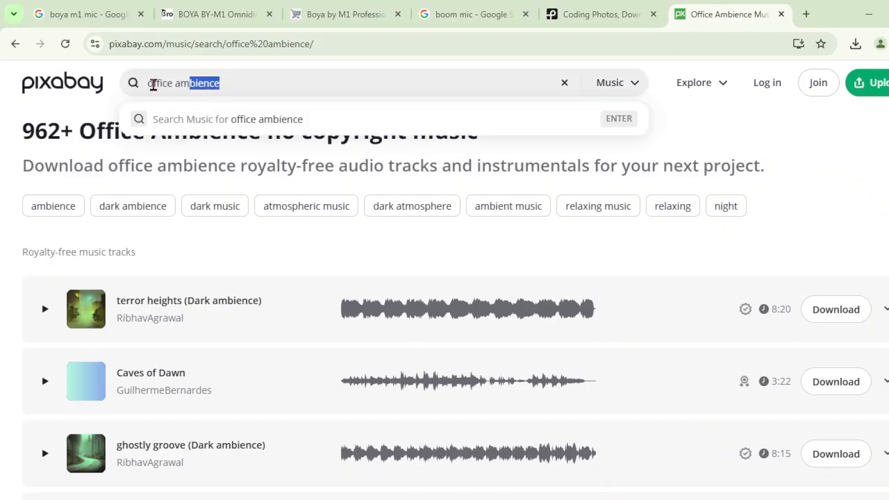
{"action": "key", "text": "ctrl+a"}
{"action": "type", "text": "keybaord"}
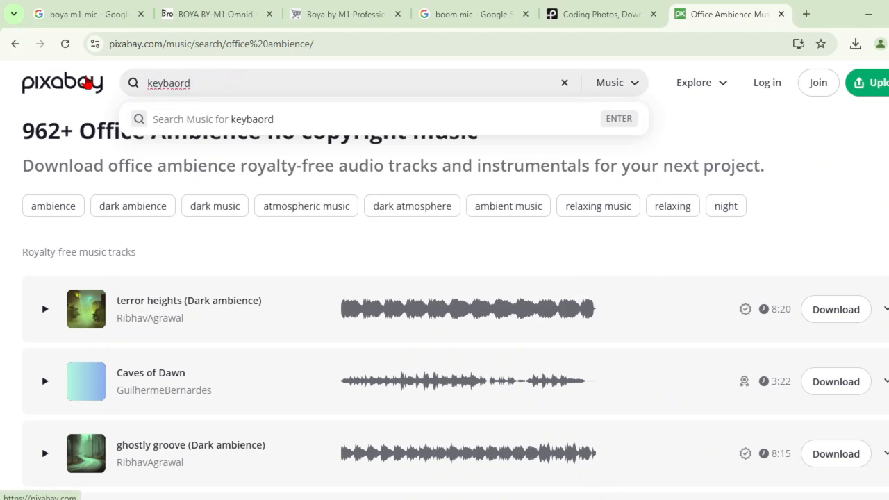
{"action": "type", "text": " sound"}
{"action": "key", "text": "Return"}
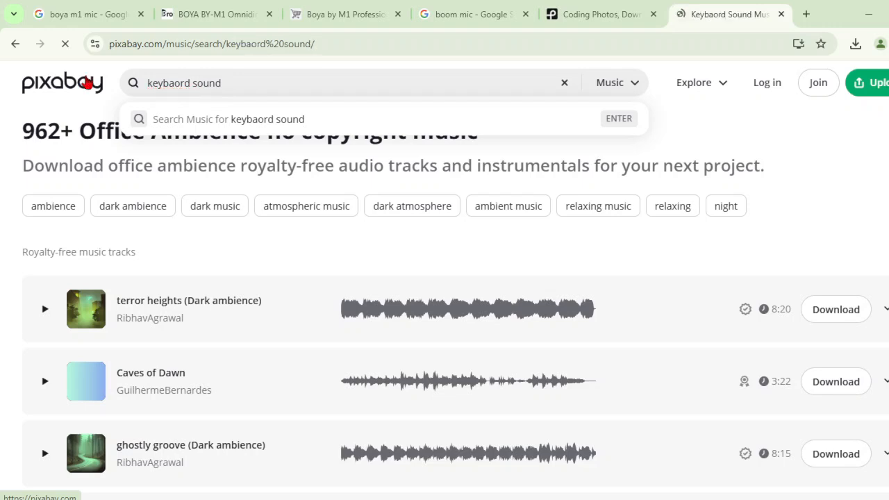
{"action": "left_click", "coordinate": [621, 87]}
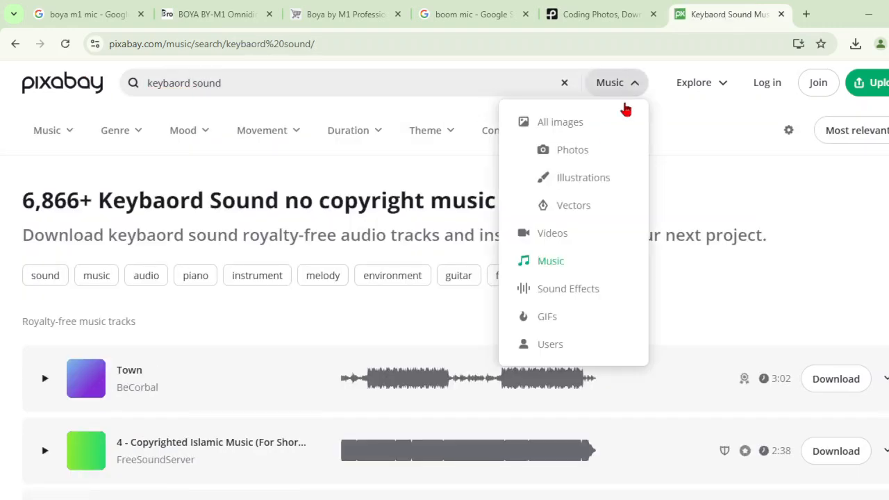
{"action": "left_click", "coordinate": [593, 290]}
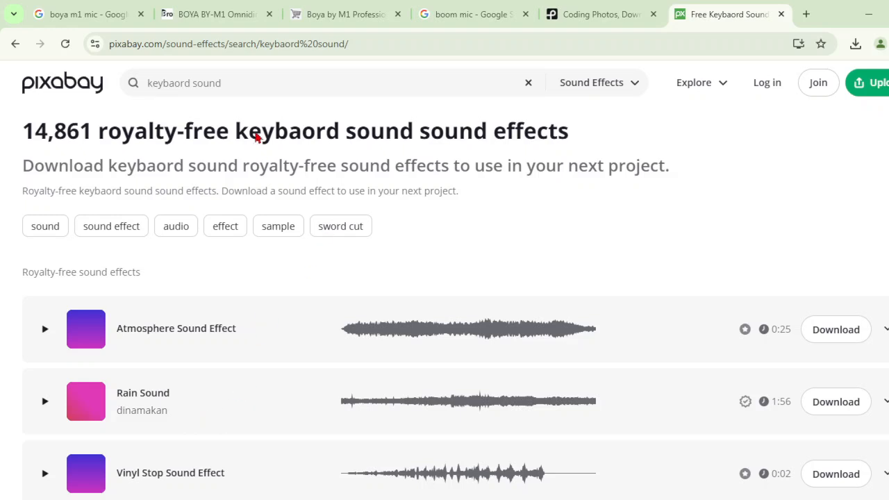
Search the Pixabay sound effects for keyboard, preview Typing Keyboard Sound and download it.
{"action": "left_click", "coordinate": [124, 83]}
{"action": "type", "text": "keyboard"}
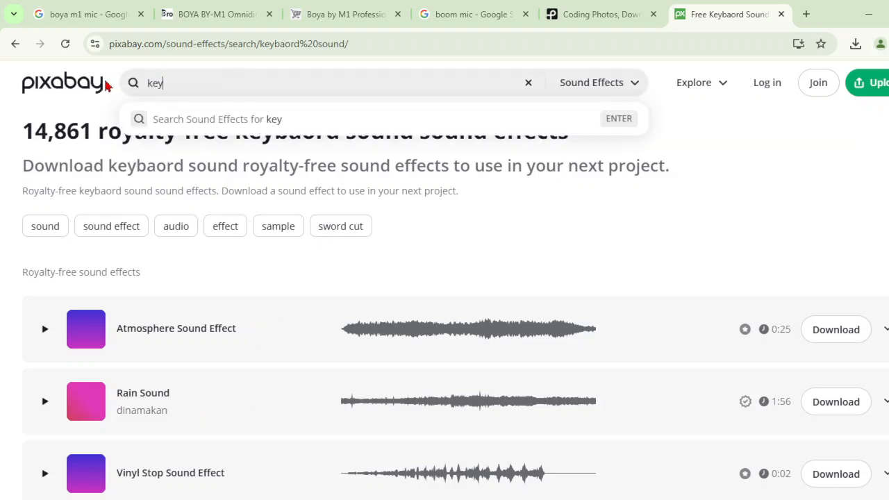
{"action": "key", "text": "Return"}
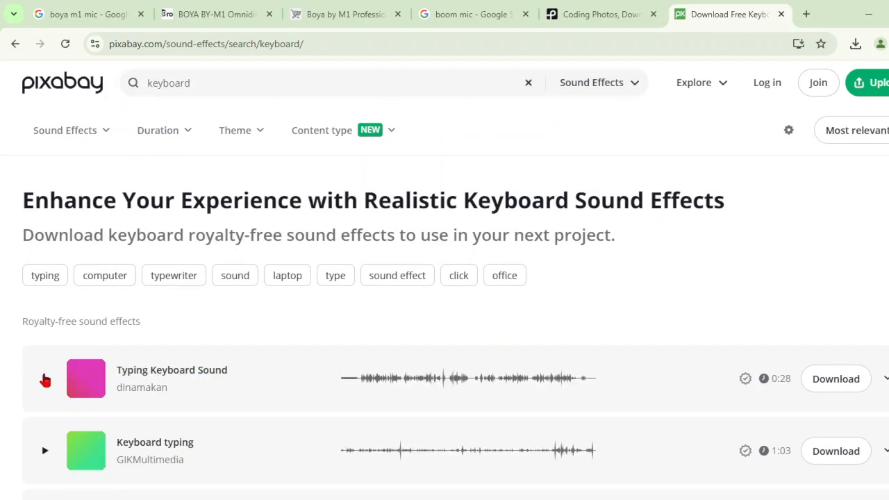
{"action": "left_click", "coordinate": [45, 379]}
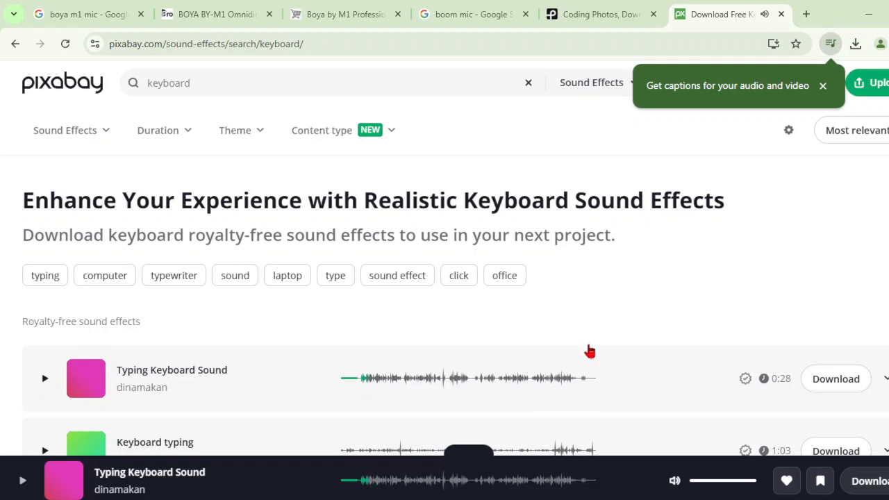
{"action": "left_click", "coordinate": [839, 379]}
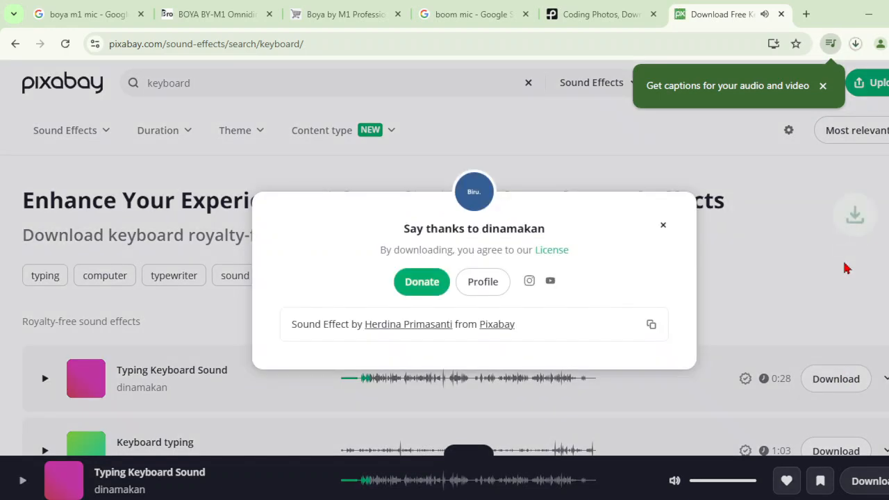
Import typing-keyboard-sound-254462.mp3 into the all videos bin in Premiere Pro, open it as the source clip and preview it.
{"action": "left_click_drag", "start_coordinate": [770, 89], "coordinate": [90, 396]}
{"action": "double_click", "coordinate": [128, 389]}
{"action": "left_click", "coordinate": [233, 277]}
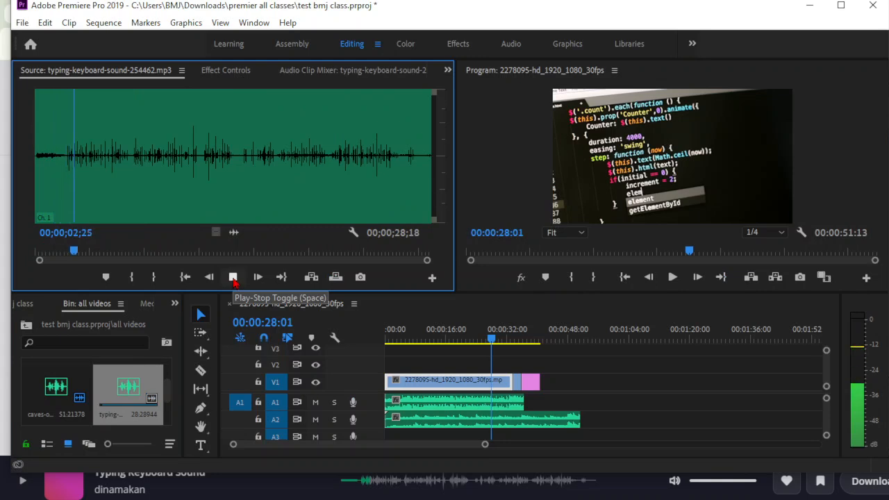
{"action": "left_click", "coordinate": [233, 279]}
Mark the source sound from the start of the typing to 00;00;09;19 and place that section at the beginning of track A3.
{"action": "left_click", "coordinate": [72, 251]}
{"action": "left_click_drag", "start_coordinate": [72, 251], "coordinate": [65, 251]}
{"action": "left_click", "coordinate": [131, 278]}
{"action": "left_click", "coordinate": [169, 252]}
{"action": "left_click", "coordinate": [162, 277]}
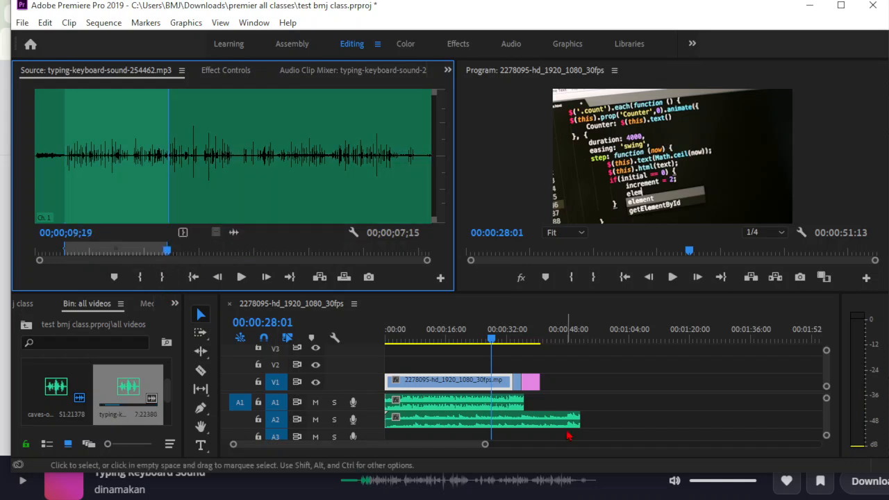
{"action": "left_click_drag", "start_coordinate": [572, 293], "coordinate": [562, 192]}
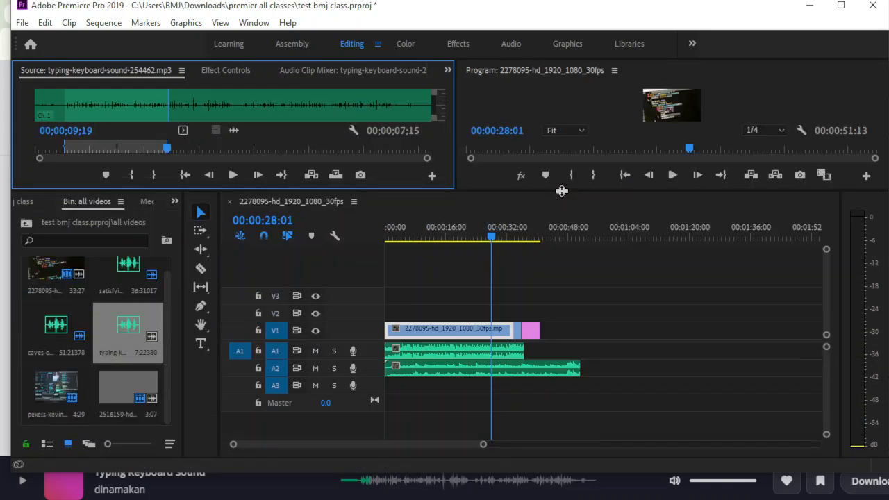
{"action": "left_click_drag", "start_coordinate": [233, 130], "coordinate": [397, 398]}
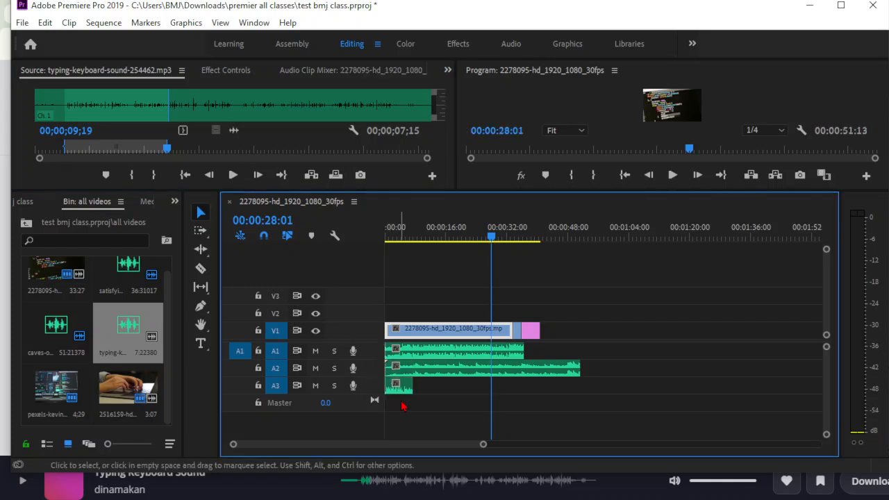
Mark a second section of the keyboard sound from 00;00;13;01 to 00;00;18;00.
{"action": "left_click", "coordinate": [215, 150]}
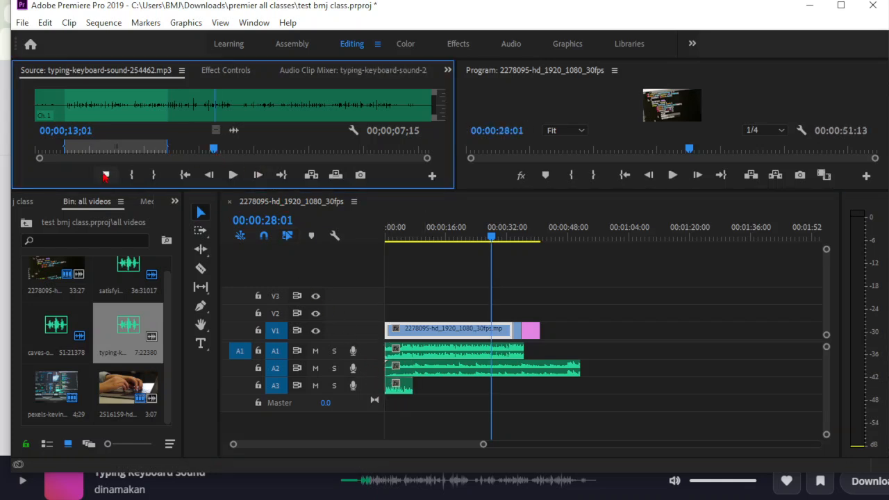
{"action": "left_click", "coordinate": [132, 177]}
{"action": "left_click", "coordinate": [282, 150]}
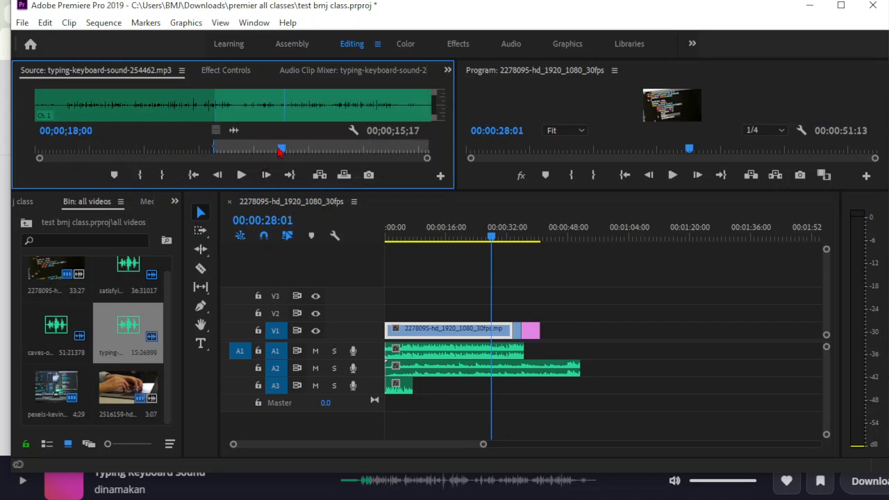
{"action": "left_click", "coordinate": [162, 175]}
{"action": "mouse_move", "coordinate": [229, 134]}
{"action": "left_mouse_down"}
{"action": "mouse_move", "coordinate": [338, 278]}
{"action": "mouse_move", "coordinate": [397, 417]}
{"action": "mouse_move", "coordinate": [362, 284]}
{"action": "mouse_move", "coordinate": [234, 135]}
{"action": "left_mouse_up"}
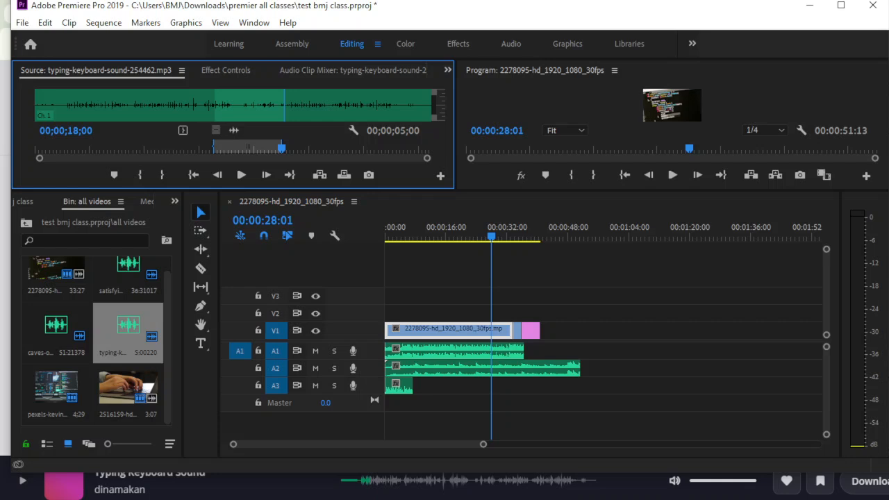
Add audio track A4 and place the marked keyboard section on it, overlapping the end of the A3 clip.
{"action": "right_click", "coordinate": [370, 389]}
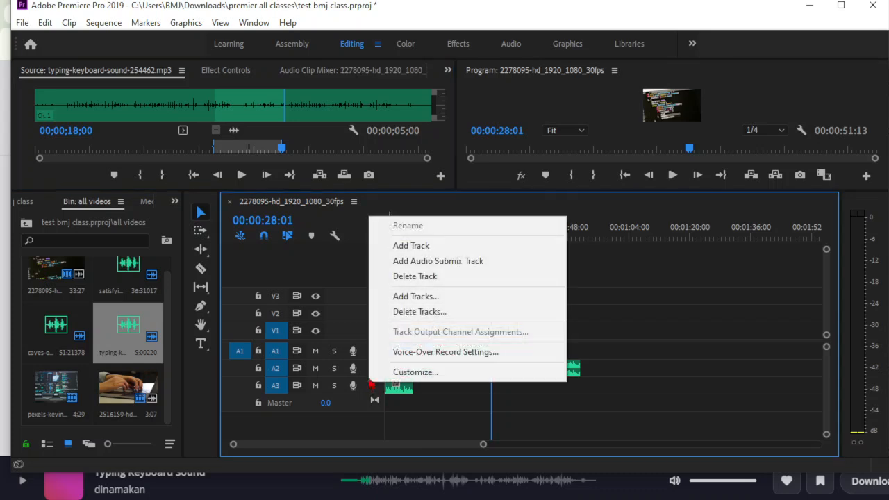
{"action": "left_click", "coordinate": [419, 248]}
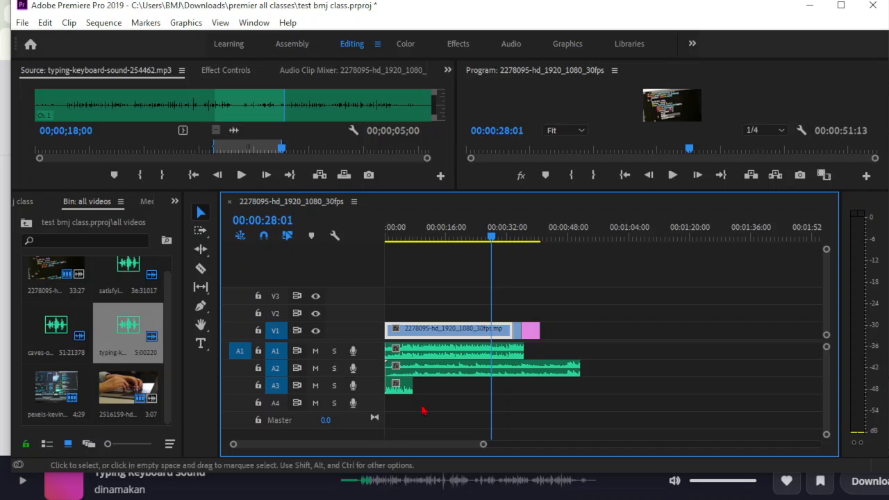
{"action": "left_click_drag", "start_coordinate": [118, 339], "coordinate": [410, 403]}
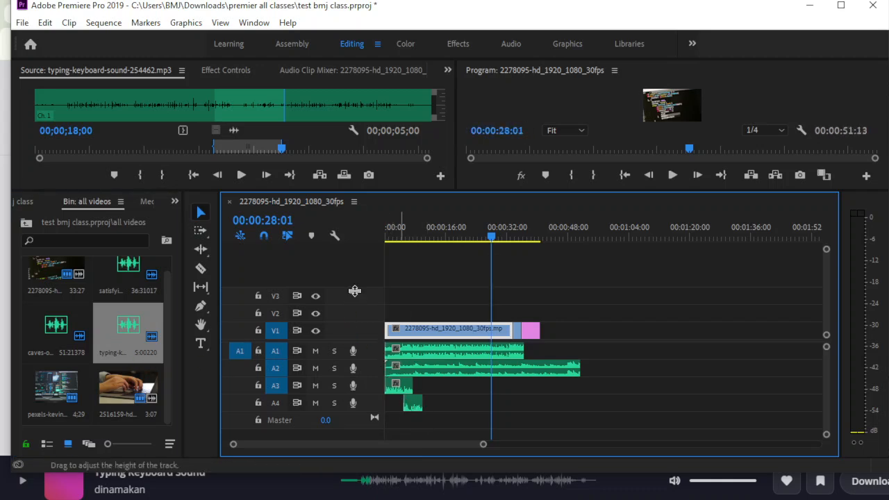
Add video track V4 above V3 and enlarge the preview area above the timeline.
{"action": "right_click", "coordinate": [355, 297]}
{"action": "left_click", "coordinate": [392, 326]}
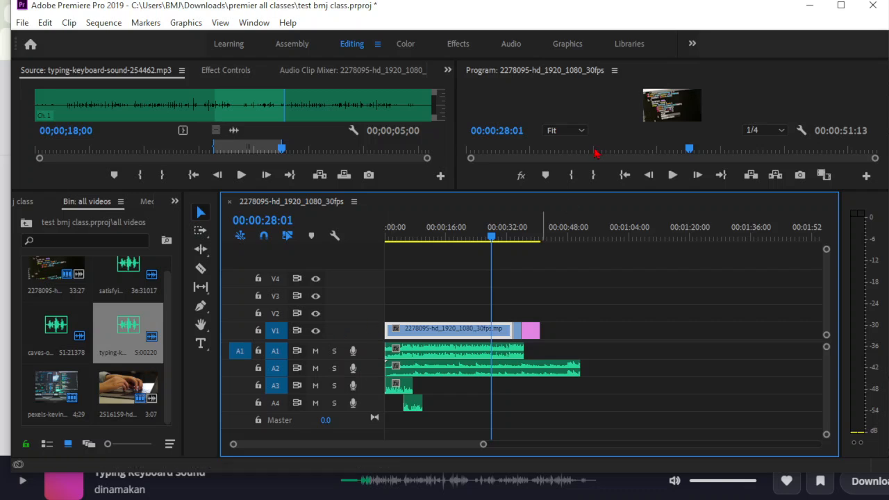
{"action": "left_click_drag", "start_coordinate": [582, 189], "coordinate": [582, 232]}
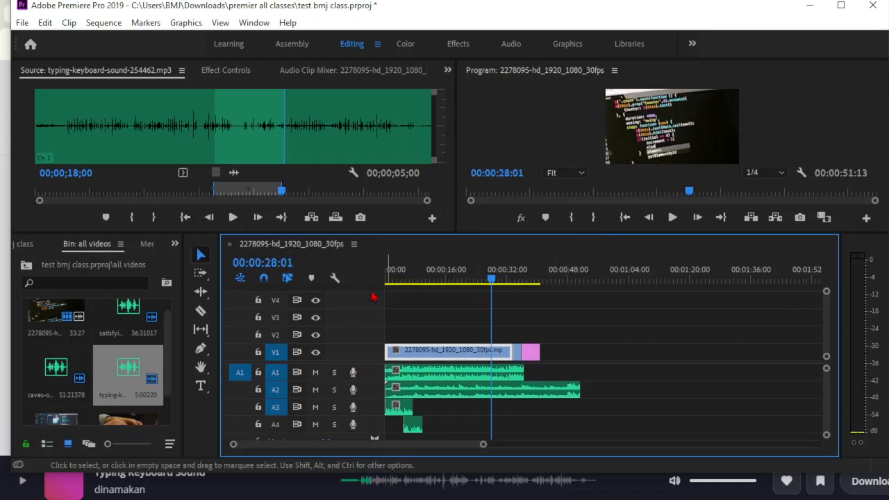
Play the opening of the sequence from the beginning to hear the combined audio.
{"action": "left_click", "coordinate": [387, 281]}
{"action": "left_click", "coordinate": [673, 217]}
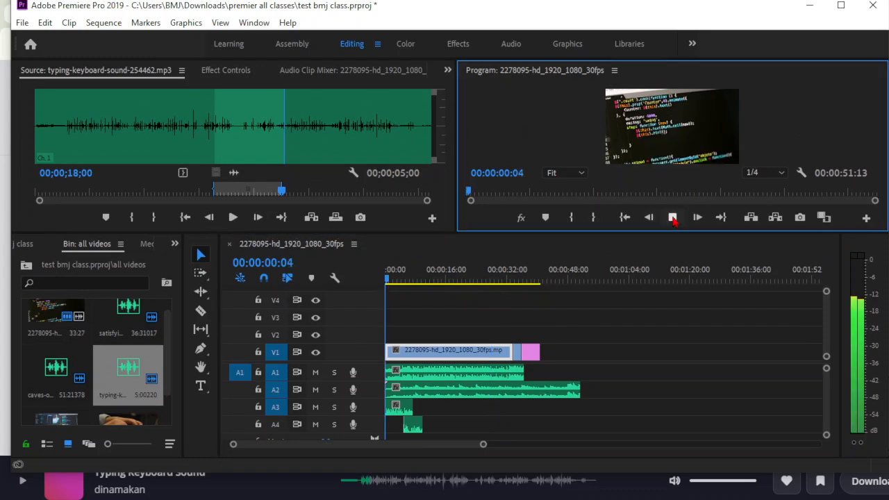
{"action": "left_click", "coordinate": [674, 218]}
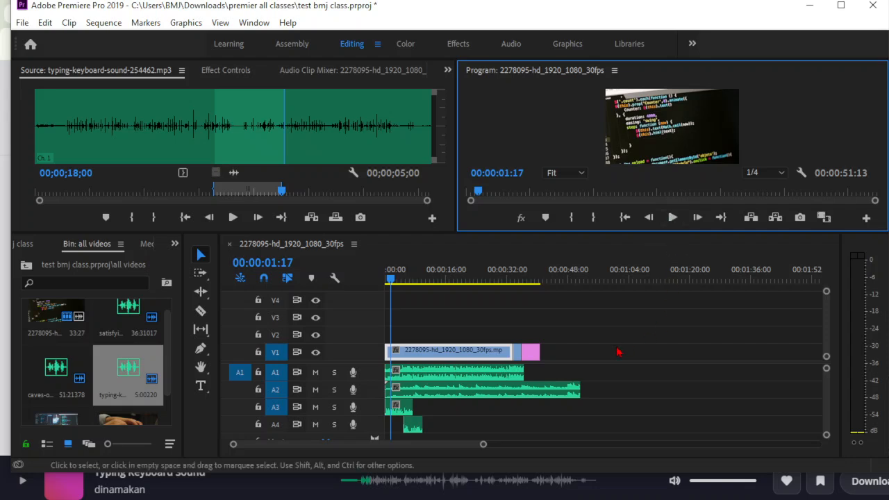
Solo track A3, listen to the keyboard sound alone from the sequence start, and turn Solo off.
{"action": "left_click", "coordinate": [334, 407]}
{"action": "left_click_drag", "start_coordinate": [392, 279], "coordinate": [384, 280]}
{"action": "left_click", "coordinate": [673, 220]}
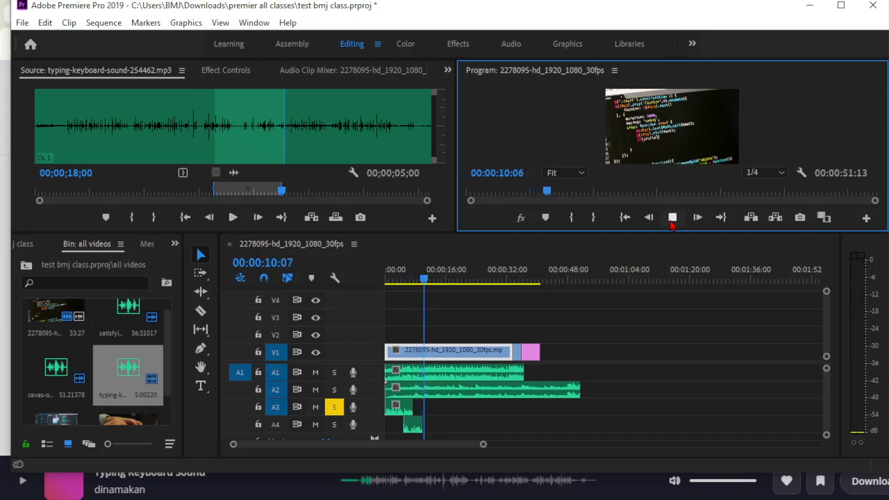
{"action": "left_click", "coordinate": [673, 217]}
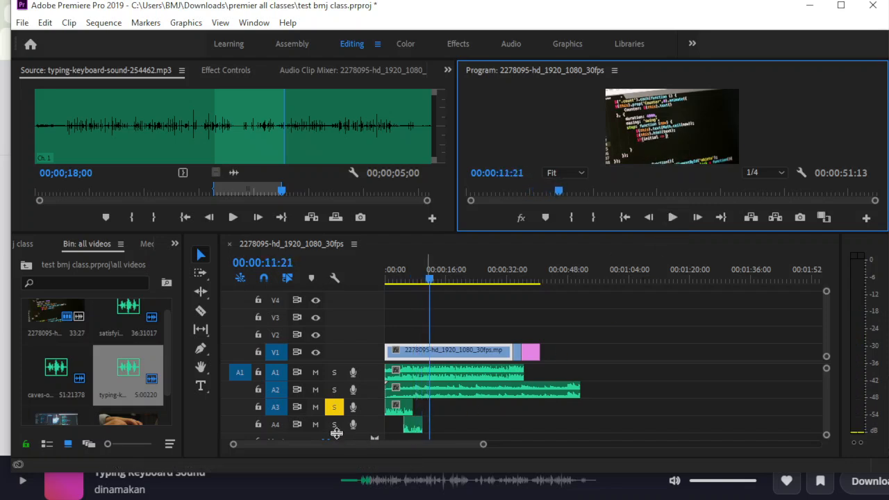
{"action": "left_click", "coordinate": [340, 415]}
{"action": "left_click", "coordinate": [339, 413]}
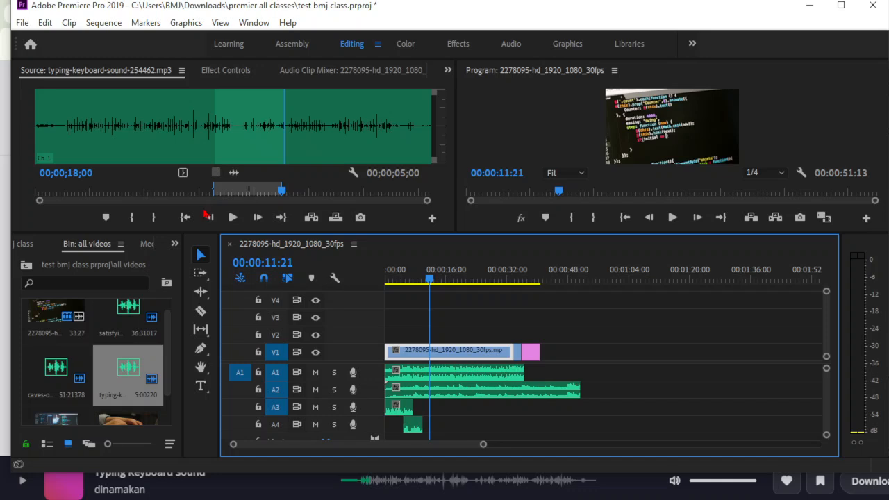
Solo the A3 keyboard track again and replay the first seconds of the sequence.
{"action": "left_click", "coordinate": [399, 413]}
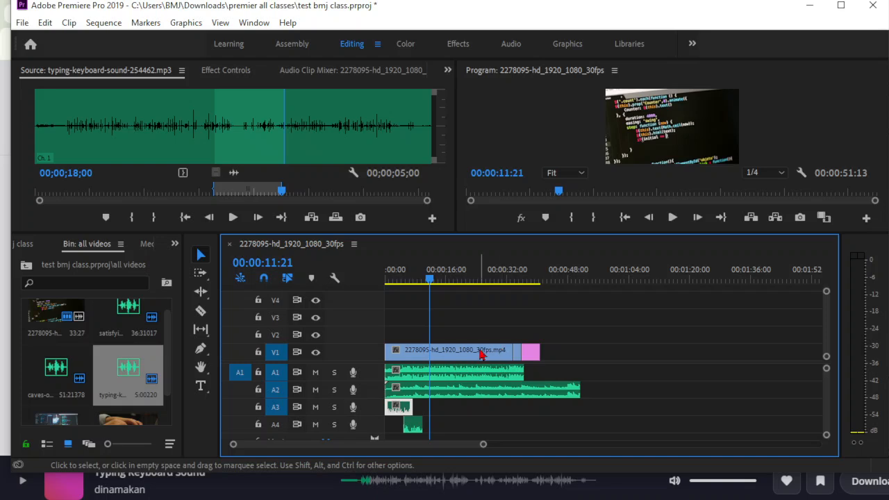
{"action": "left_click", "coordinate": [334, 407]}
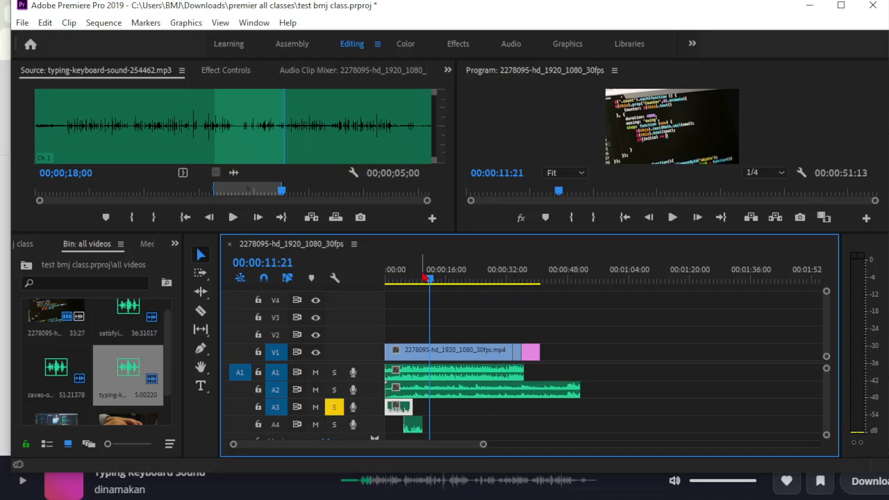
{"action": "left_click", "coordinate": [405, 350]}
{"action": "key", "text": "Home"}
{"action": "left_click", "coordinate": [673, 218]}
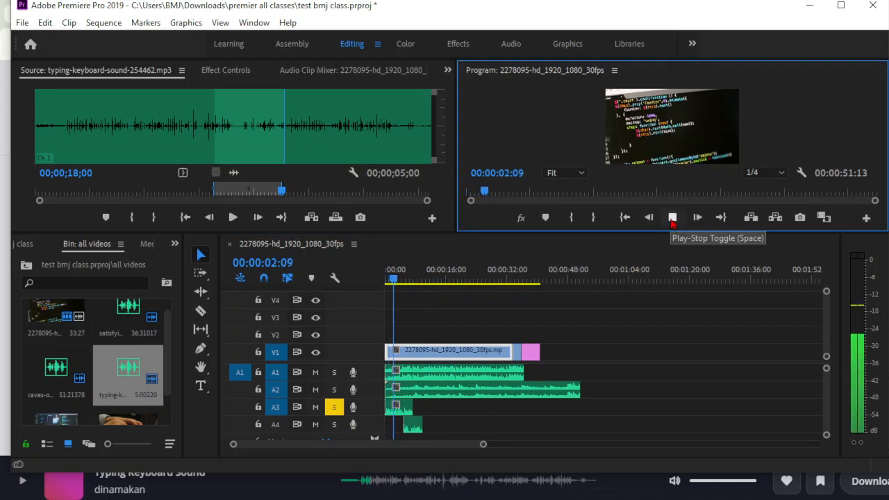
{"action": "left_click", "coordinate": [673, 217]}
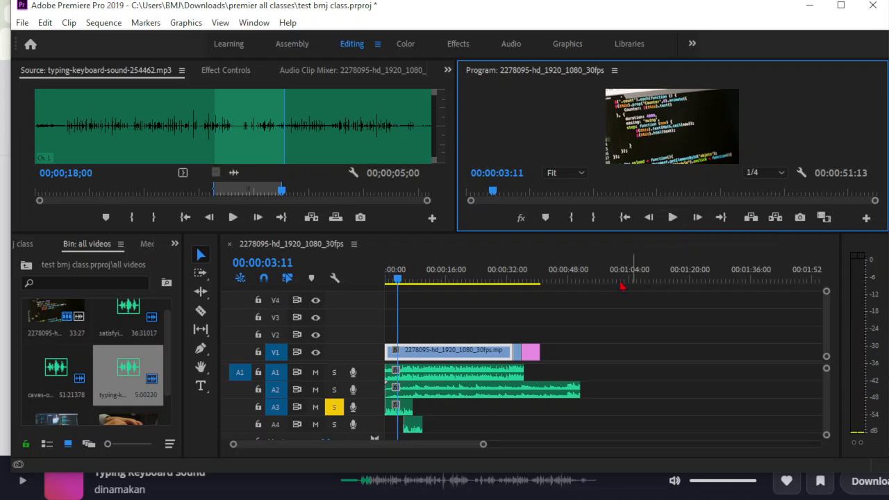
Turn off Solo on A3 and continue playback with all audio tracks audible.
{"action": "left_click", "coordinate": [336, 410]}
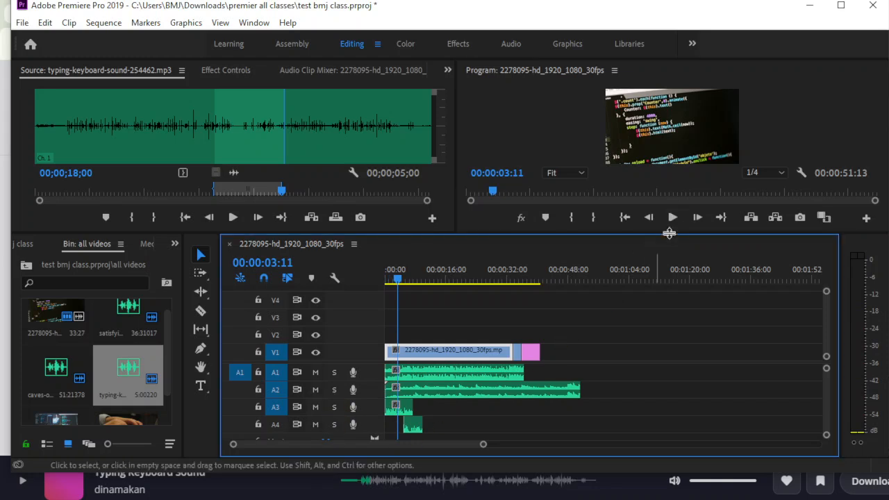
{"action": "left_click", "coordinate": [673, 218]}
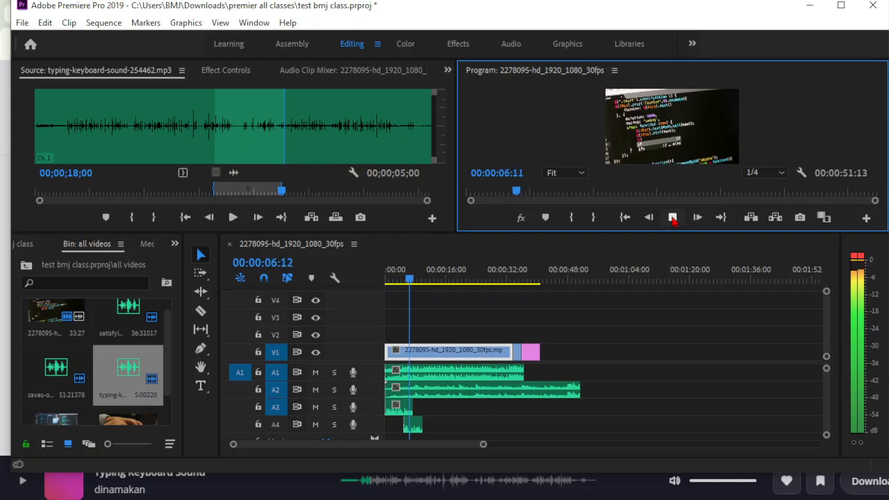
{"action": "left_click", "coordinate": [672, 218]}
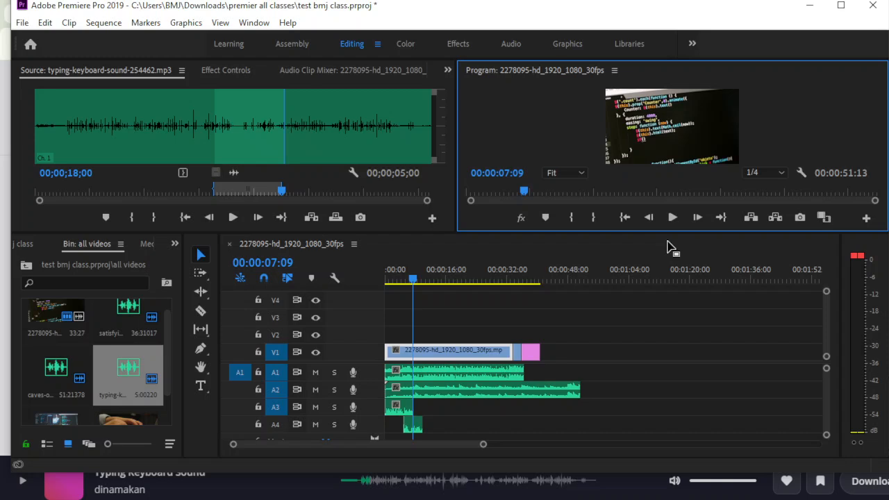
Switch Solo on track A3 on and off twice.
{"action": "left_click", "coordinate": [336, 409]}
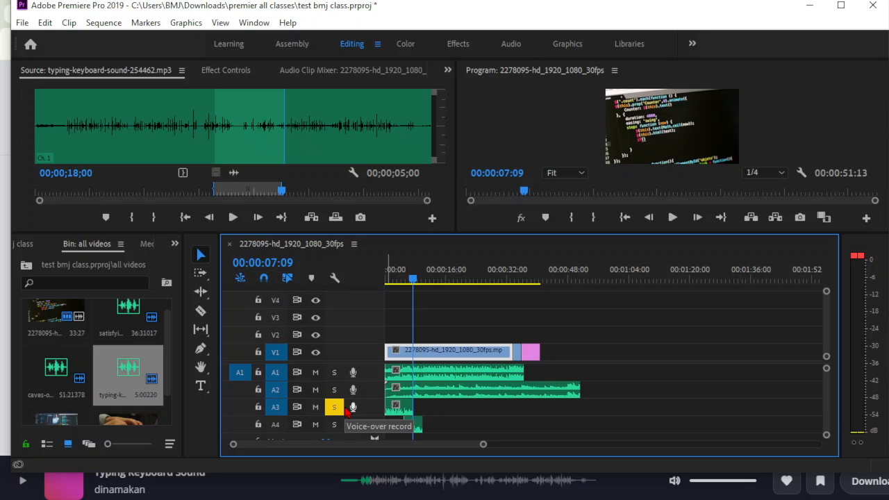
{"action": "left_click", "coordinate": [336, 409]}
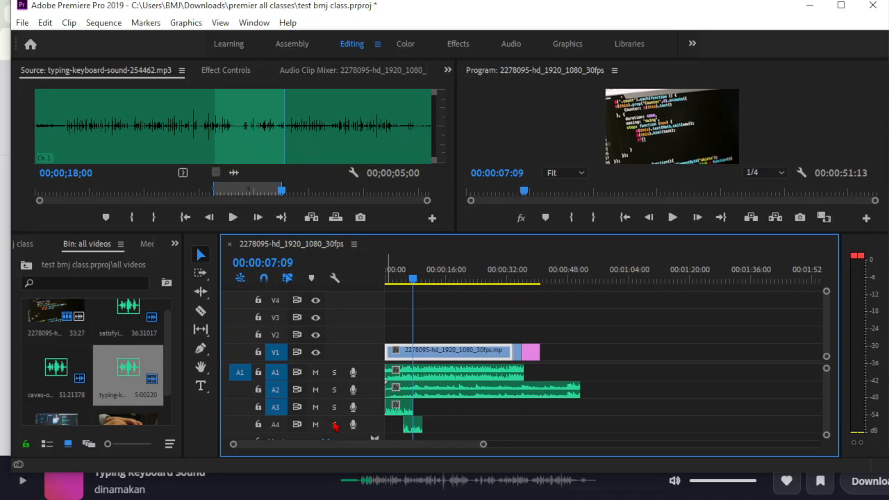
{"action": "left_click", "coordinate": [334, 407]}
{"action": "left_click", "coordinate": [336, 406]}
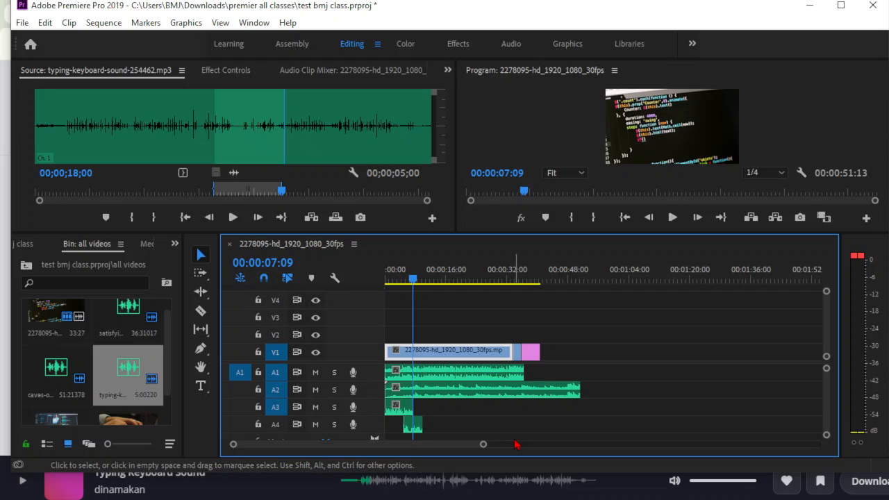
Delete the audio clip on track A2 and undo the deletion.
{"action": "left_click", "coordinate": [505, 393]}
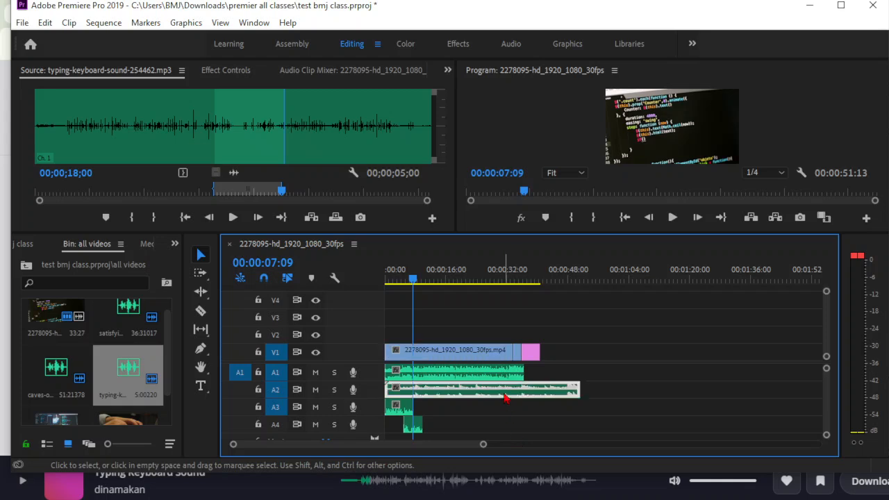
{"action": "key", "text": "Delete"}
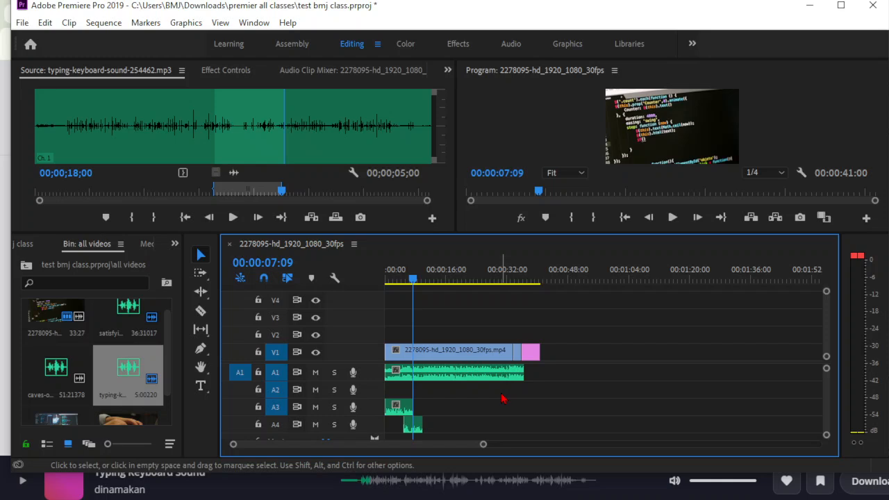
{"action": "key", "text": "ctrl+z"}
Play the first five seconds or so of the sequence from the start with all audio tracks audible.
{"action": "left_click", "coordinate": [387, 274]}
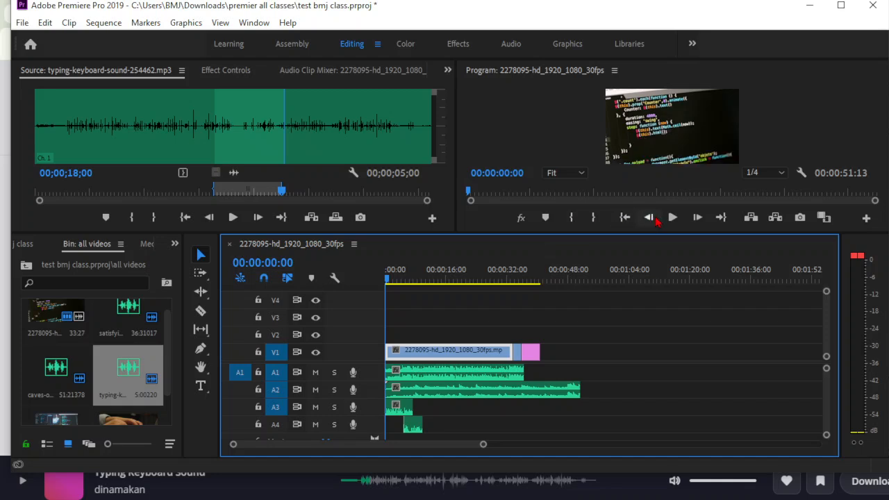
{"action": "left_click", "coordinate": [672, 217]}
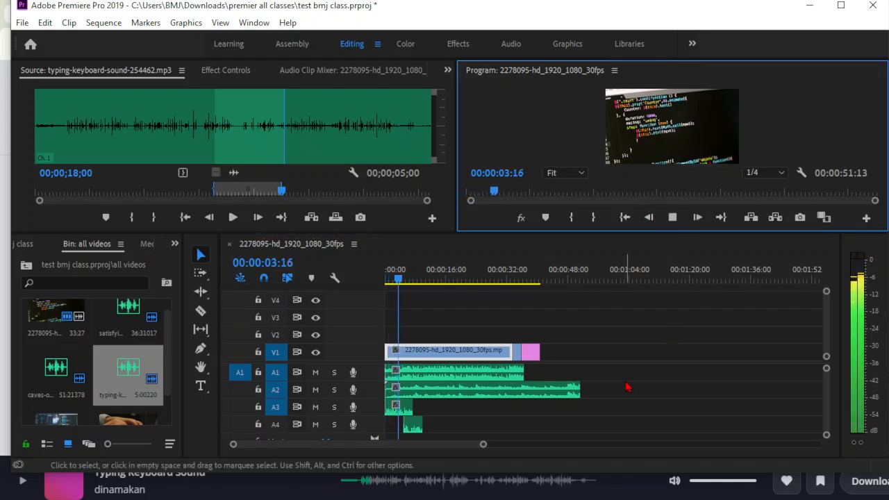
{"action": "key", "text": "space"}
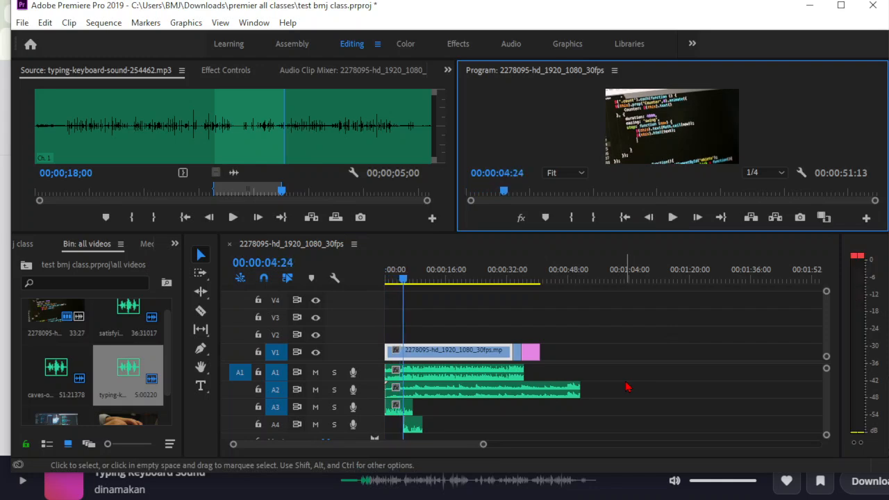
Mute track A1, continue playback to about 00:00:07:06, and unmute A1.
{"action": "left_click", "coordinate": [316, 373]}
{"action": "left_click", "coordinate": [674, 219]}
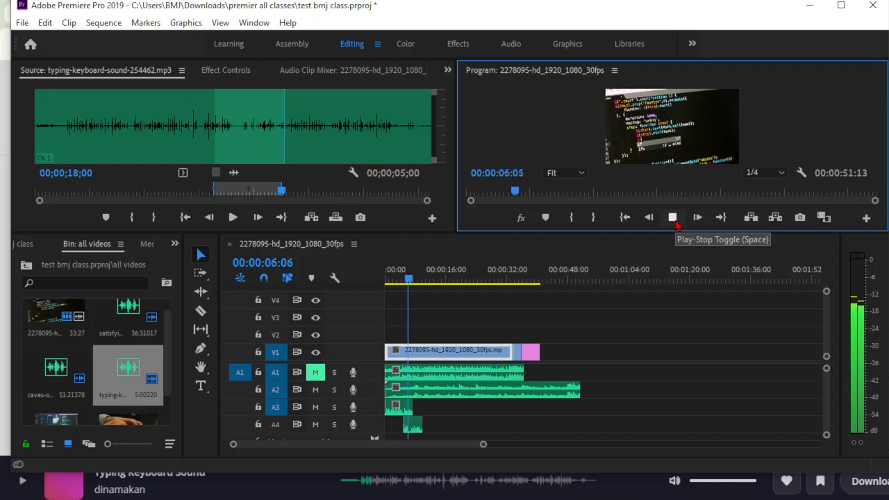
{"action": "left_click", "coordinate": [676, 222]}
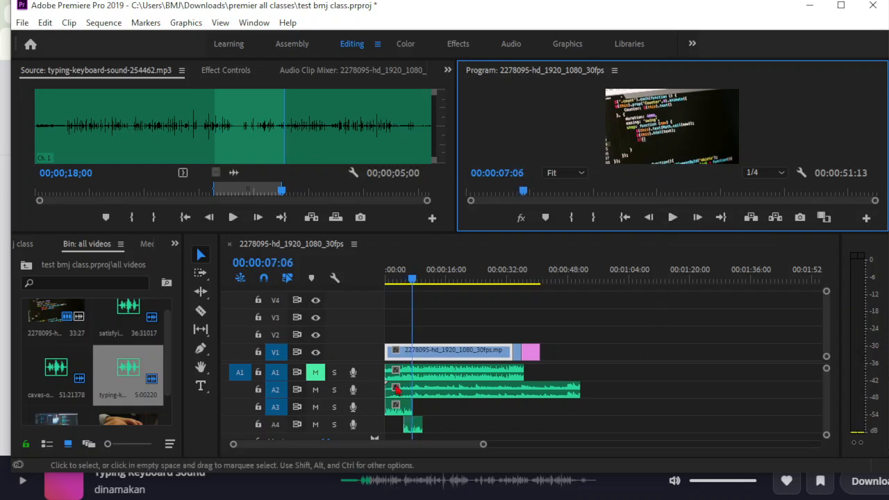
{"action": "left_click", "coordinate": [316, 373]}
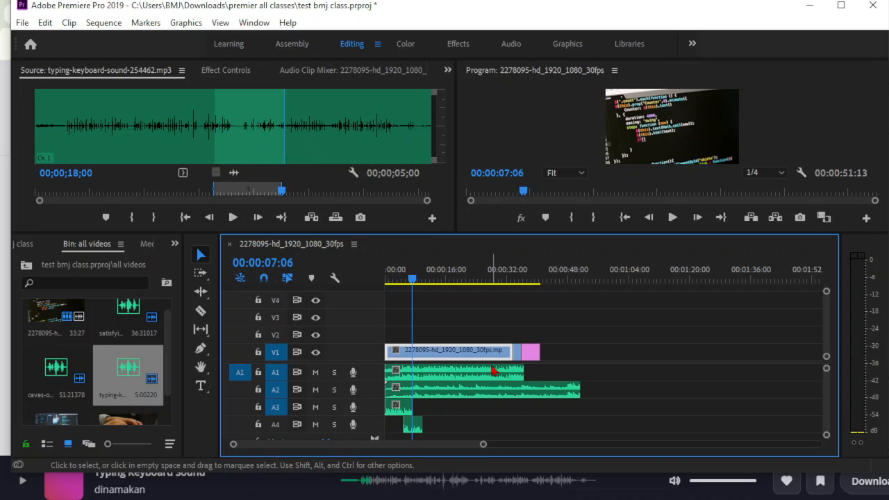
View the effect controls of the lofi music clip on A1 and return to the source view of the typing sound.
{"action": "left_click", "coordinate": [493, 373]}
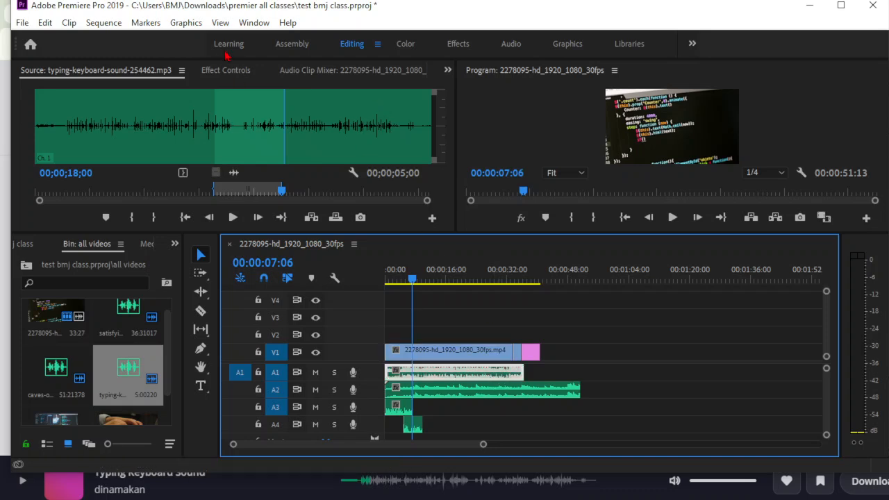
{"action": "left_click", "coordinate": [247, 72]}
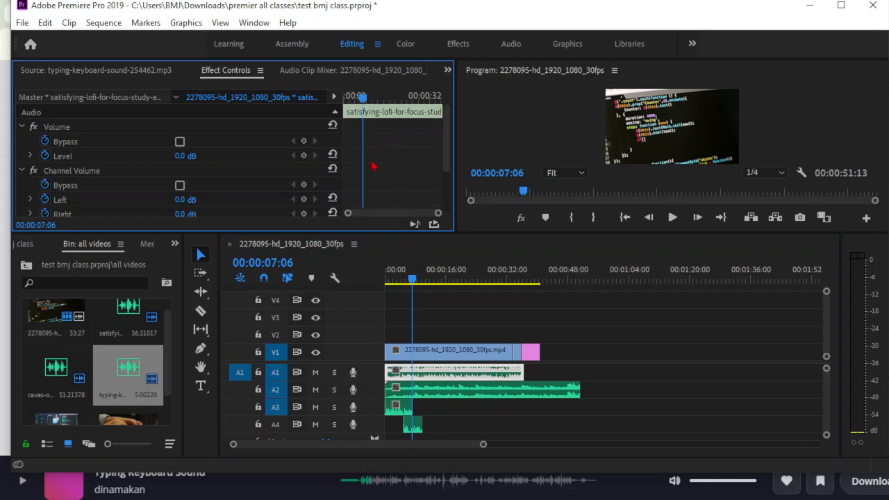
{"action": "left_click", "coordinate": [432, 376]}
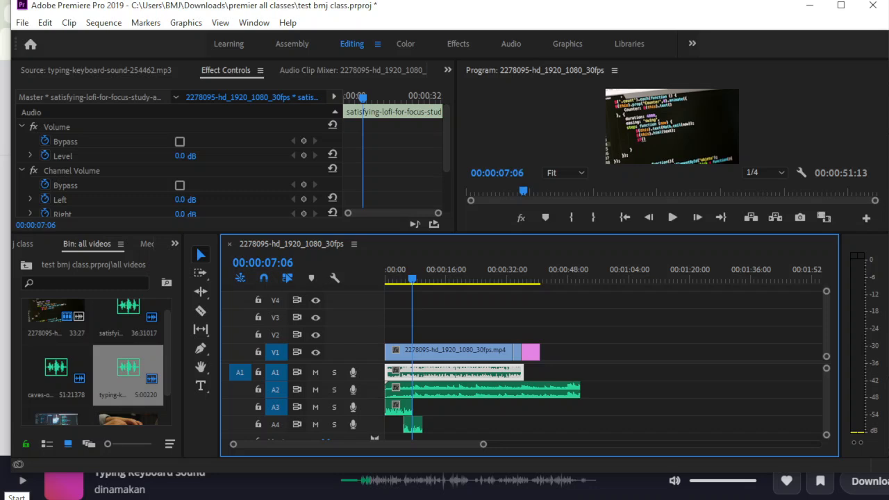
{"action": "left_click", "coordinate": [82, 69]}
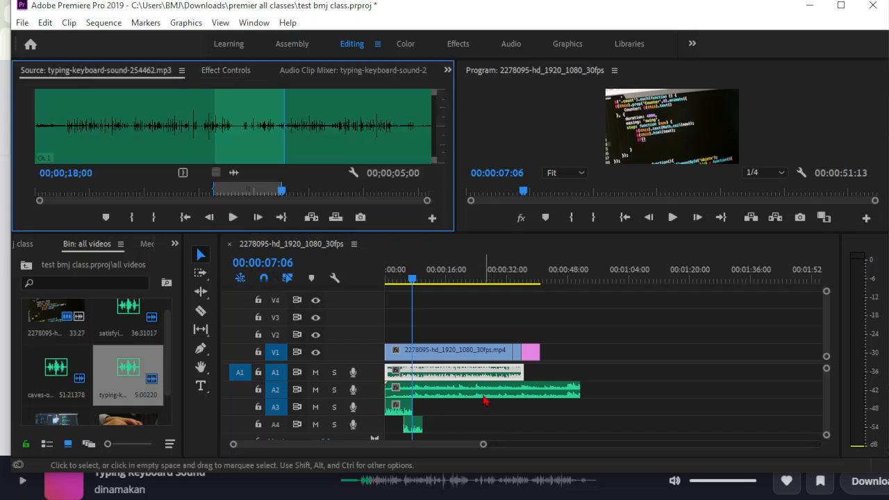
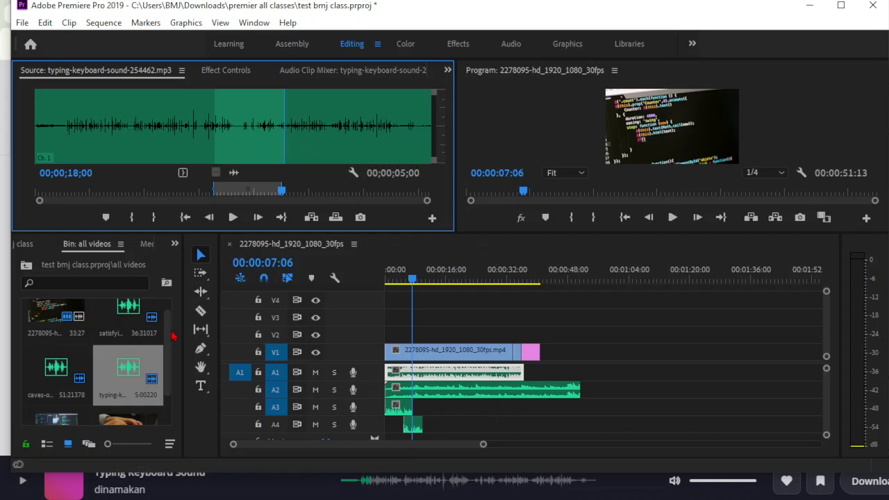
Open 2516159-hd_1920_1080_24fps.mp4 in the Source monitor and place only its video on V1 at about 00:01:14:28.
{"action": "scroll", "coordinate": [170, 333], "scroll_direction": "up", "scroll_amount": 1}
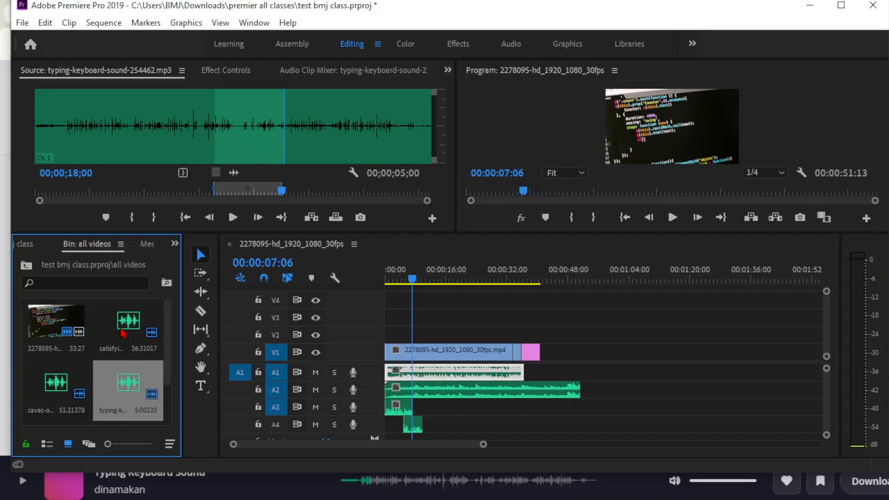
{"action": "scroll", "coordinate": [123, 332], "scroll_direction": "down", "scroll_amount": 1}
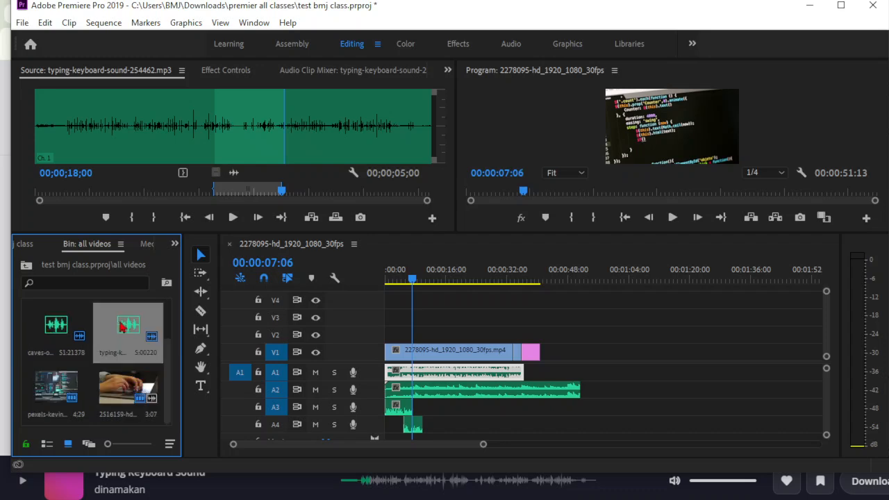
{"action": "double_click", "coordinate": [105, 389]}
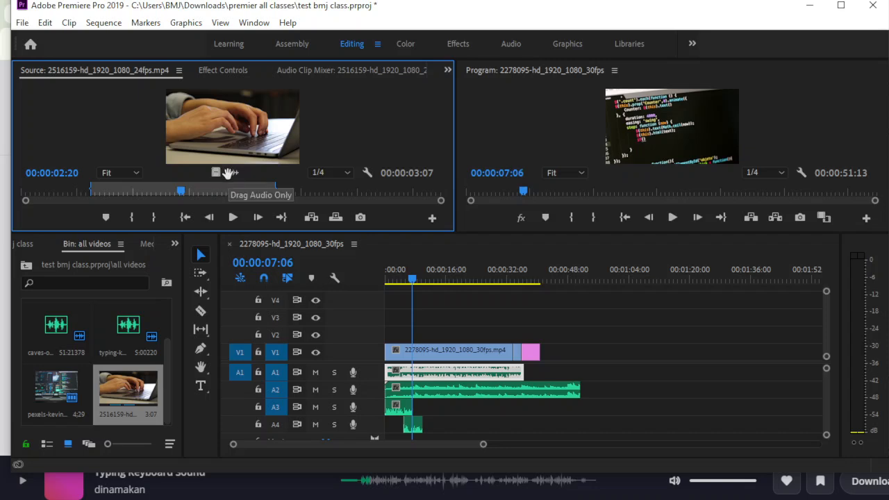
{"action": "left_click_drag", "start_coordinate": [217, 173], "coordinate": [671, 353]}
{"action": "left_click", "coordinate": [672, 276]}
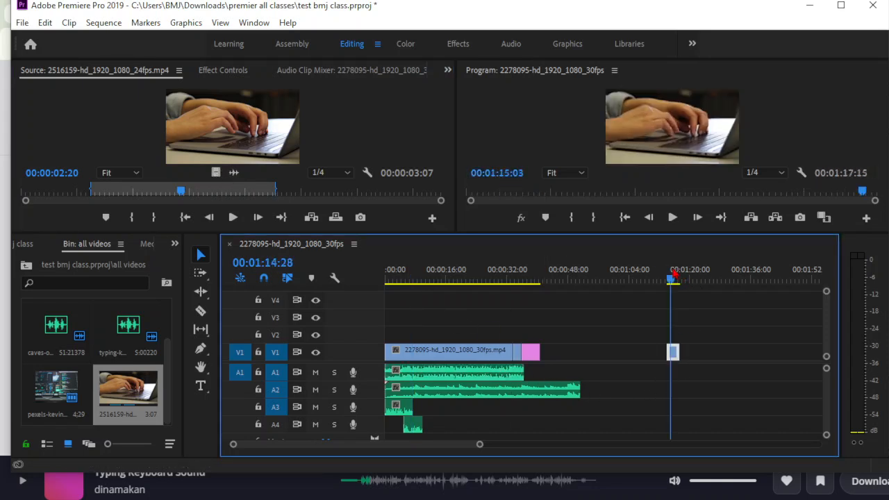
Place only the audio of the hands-typing clip on A1 beneath its video, and delete that audio again.
{"action": "left_click_drag", "start_coordinate": [232, 171], "coordinate": [674, 375]}
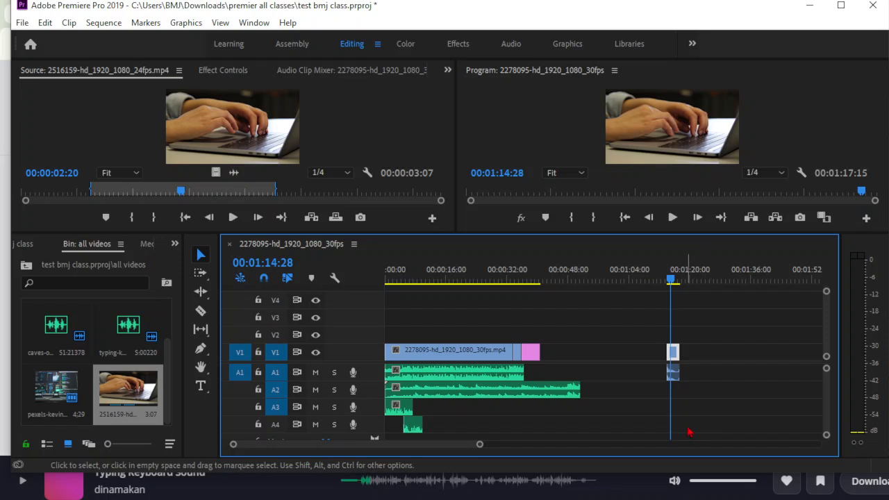
{"action": "left_click", "coordinate": [674, 379]}
{"action": "key", "text": "Delete"}
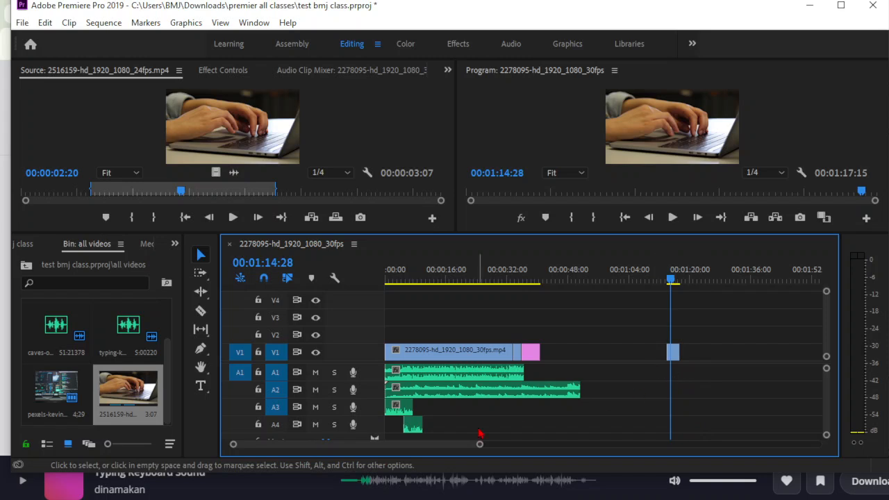
Place the complete hands-typing clip with its audio on V1 and A1 at about 00:01:31:16, delete it and undo the deletion.
{"action": "left_click_drag", "start_coordinate": [148, 393], "coordinate": [737, 375]}
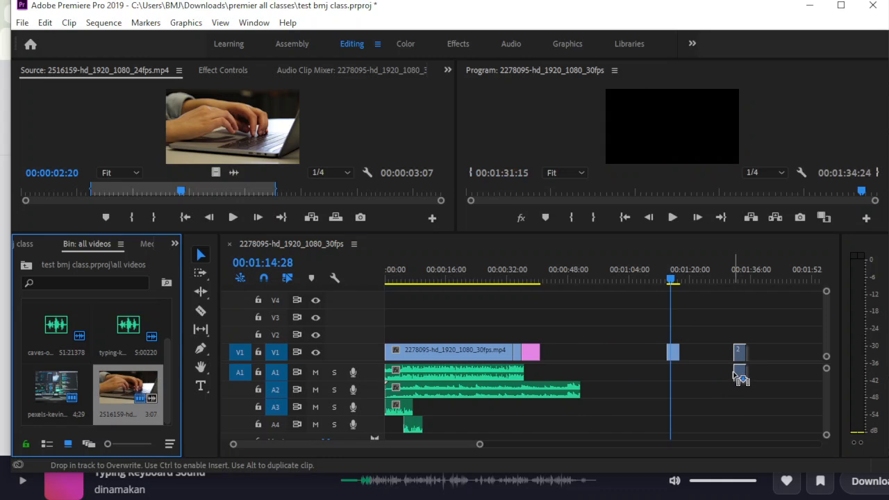
{"action": "left_click_drag", "start_coordinate": [737, 375], "coordinate": [736, 375]}
{"action": "left_click", "coordinate": [735, 291]}
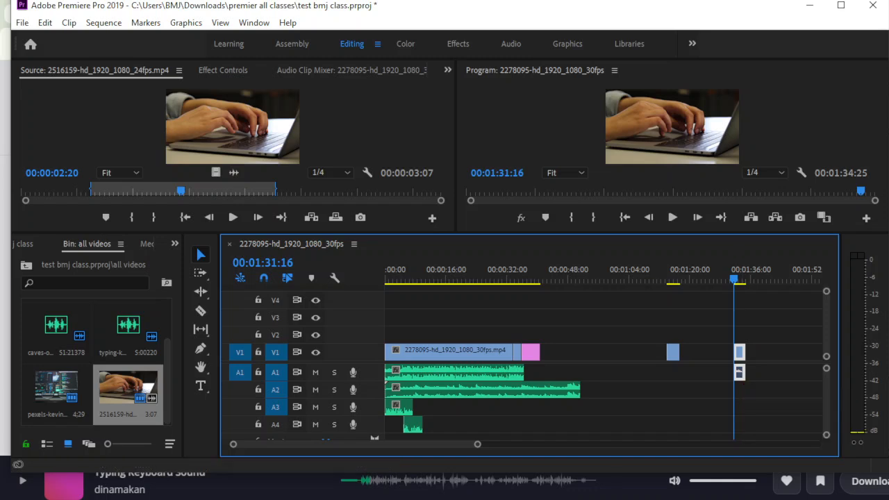
{"action": "key", "text": "Delete"}
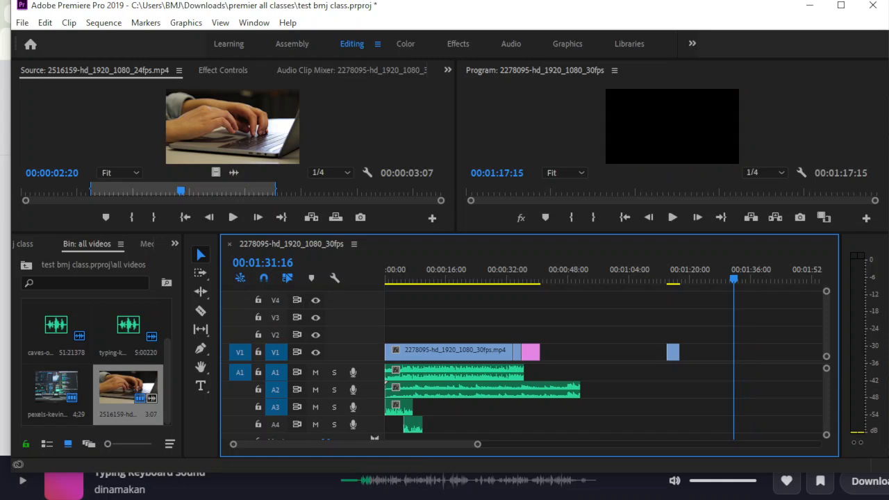
{"action": "key", "text": "ctrl+z"}
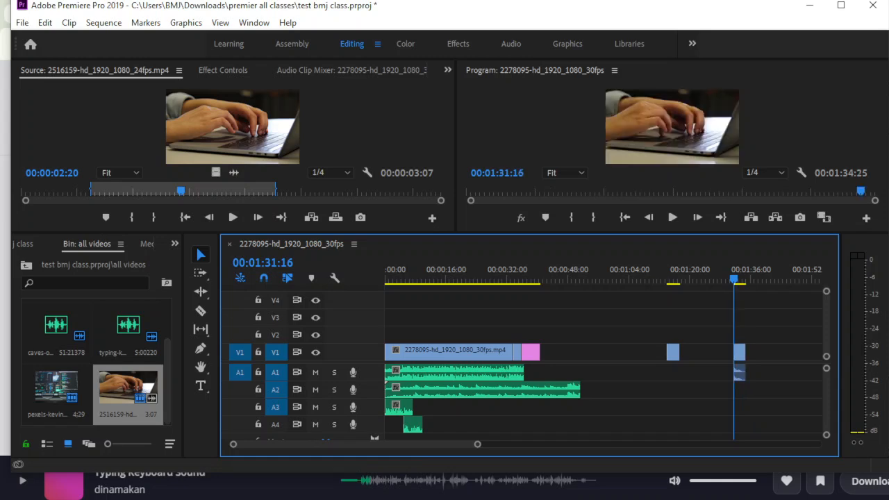
Unlink the audio and video of the clip at 00:01:31:16, delete the audio alone, and undo these changes.
{"action": "right_click", "coordinate": [738, 370]}
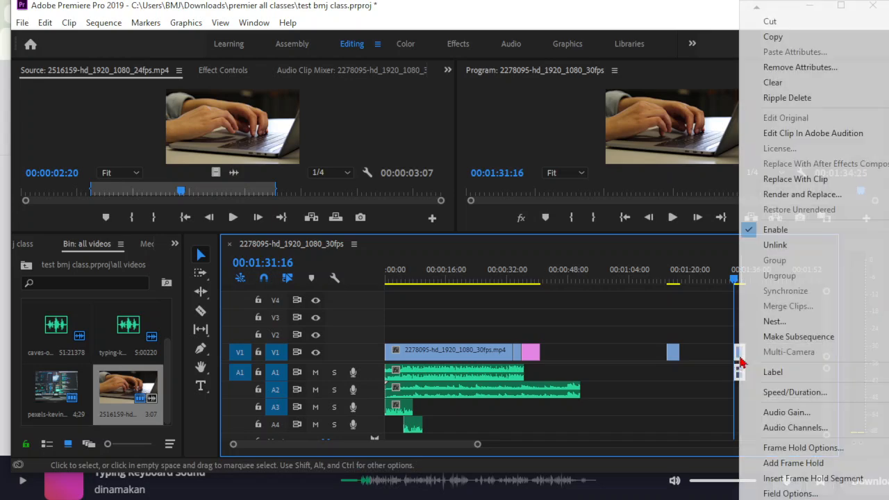
{"action": "left_click", "coordinate": [777, 252]}
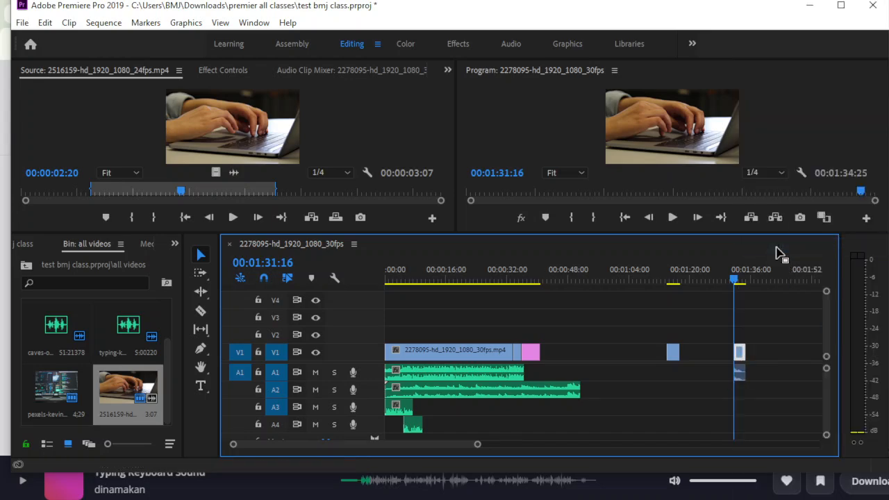
{"action": "left_click", "coordinate": [740, 375]}
{"action": "key", "text": "Delete"}
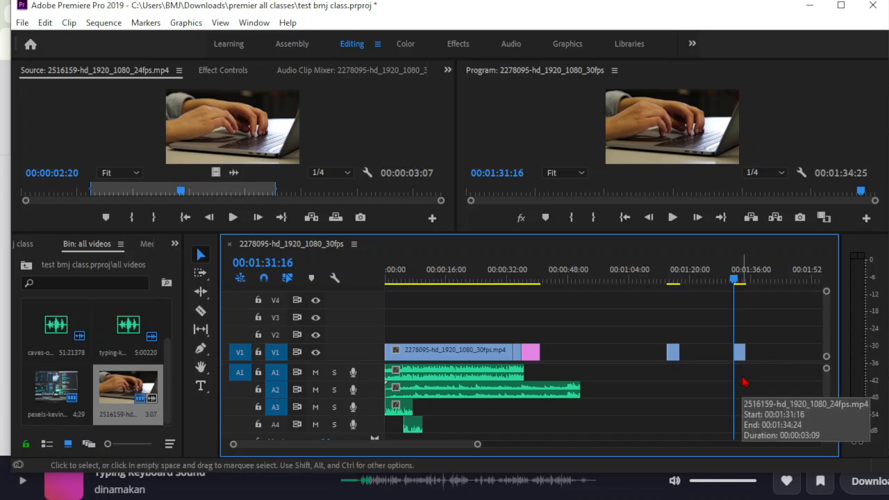
{"action": "key", "text": "ctrl+z"}
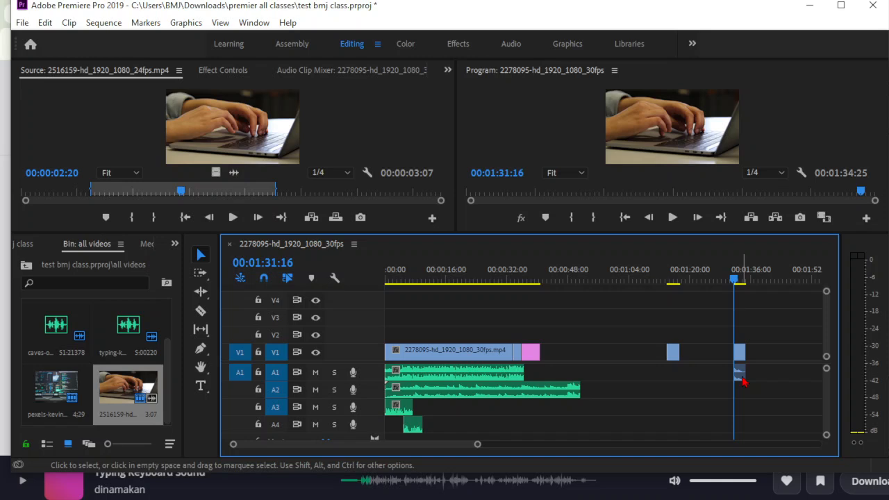
{"action": "key", "text": "ctrl+s"}
Move the hands-typing clip with its audio directly behind the pink clip on V1 and place the playhead over it.
{"action": "left_click_drag", "start_coordinate": [741, 354], "coordinate": [549, 358]}
{"action": "left_click_drag", "start_coordinate": [537, 275], "coordinate": [543, 277]}
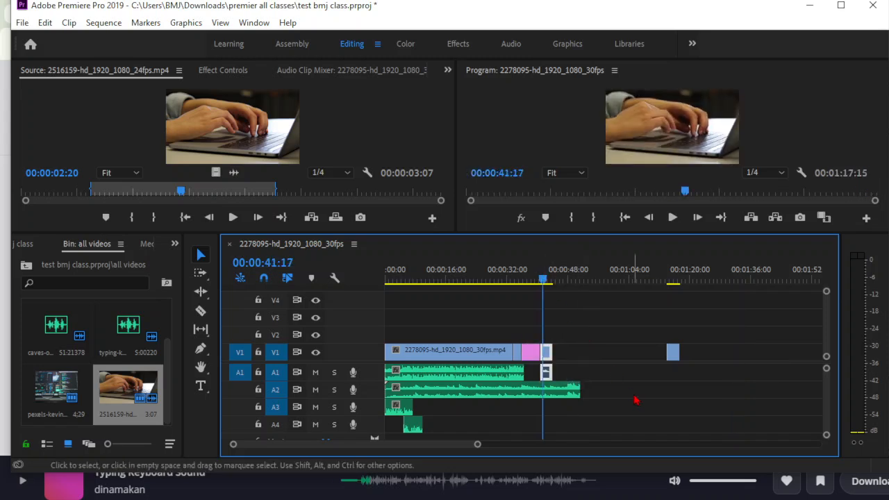
Trim the end of the A2 audio to the end of the hands-typing clip and delete the stray video-only clip farther along V1.
{"action": "left_click_drag", "start_coordinate": [579, 390], "coordinate": [552, 390]}
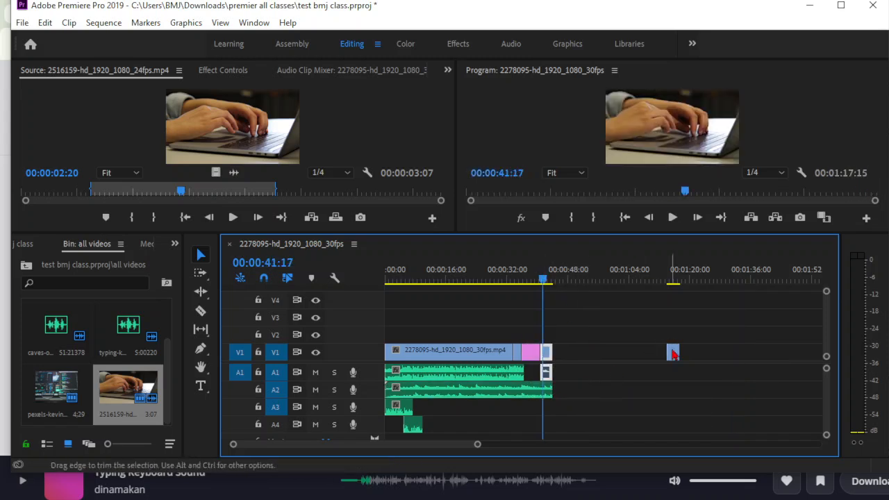
{"action": "key", "text": "Delete"}
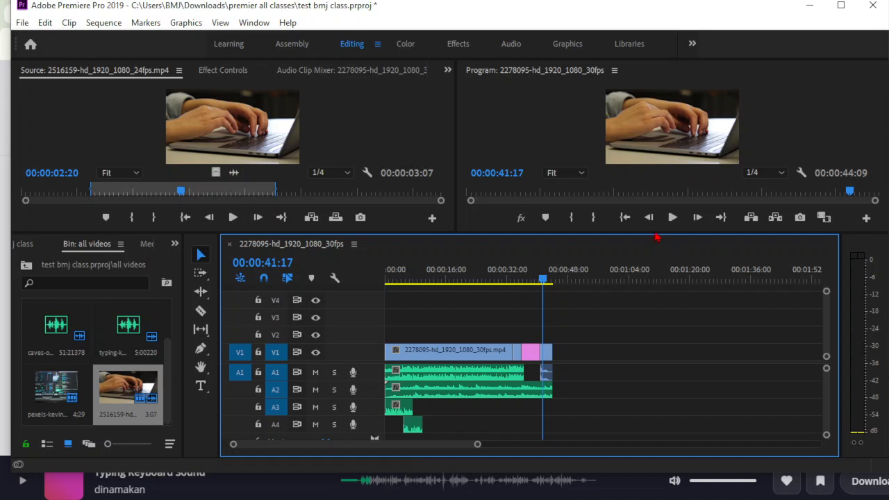
Enlarge the monitors vertically, return the playhead to 00:00:00:00, and widen the Program monitor at the Source monitor's expense.
{"action": "left_click_drag", "start_coordinate": [657, 236], "coordinate": [658, 315]}
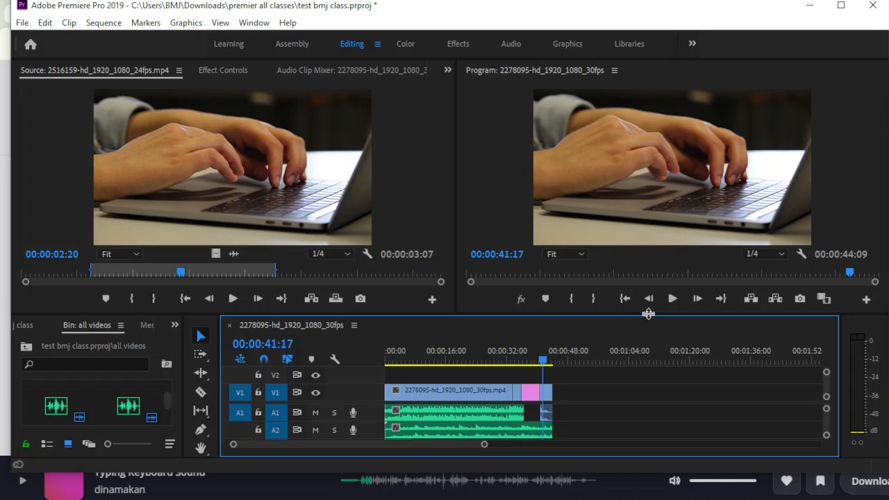
{"action": "left_click_drag", "start_coordinate": [448, 358], "coordinate": [369, 364]}
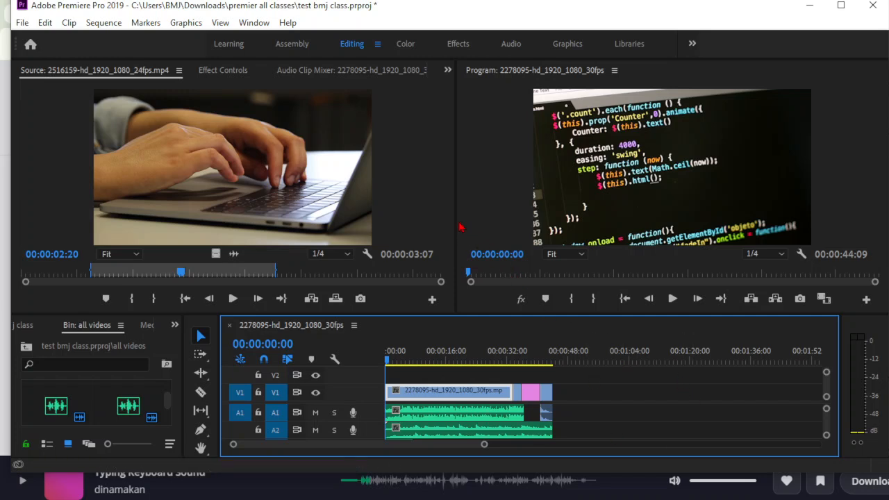
{"action": "left_click_drag", "start_coordinate": [455, 217], "coordinate": [349, 222]}
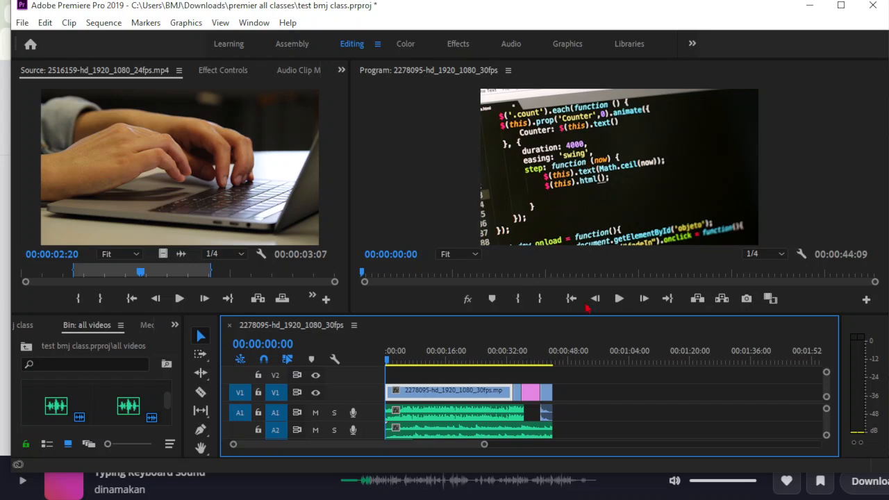
Set the Program monitor's playback resolution to Full.
{"action": "left_click", "coordinate": [777, 258]}
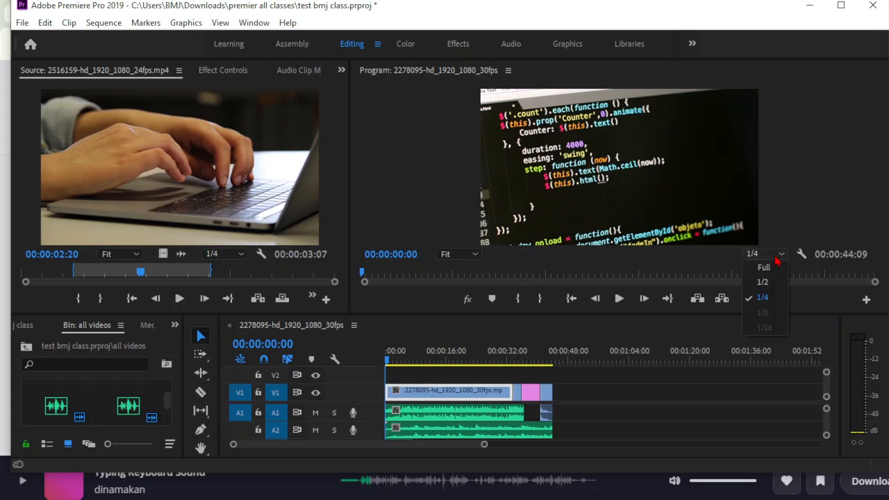
{"action": "left_click", "coordinate": [777, 259]}
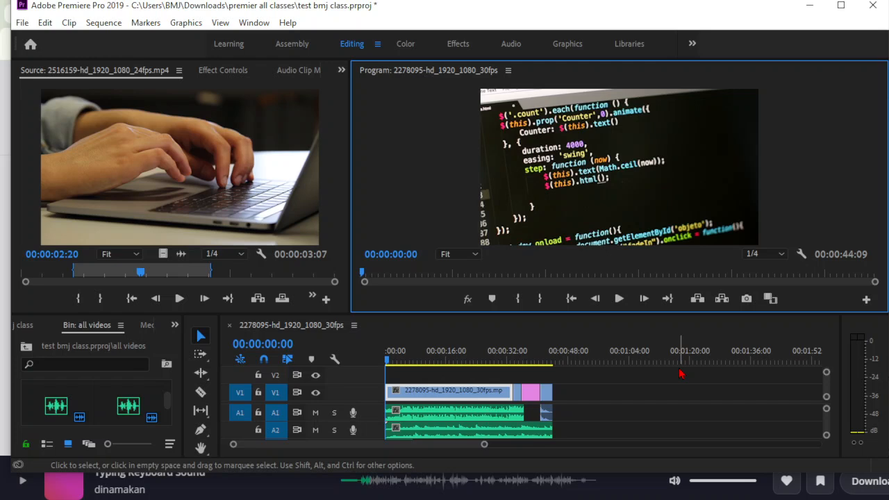
{"action": "left_click", "coordinate": [779, 255]}
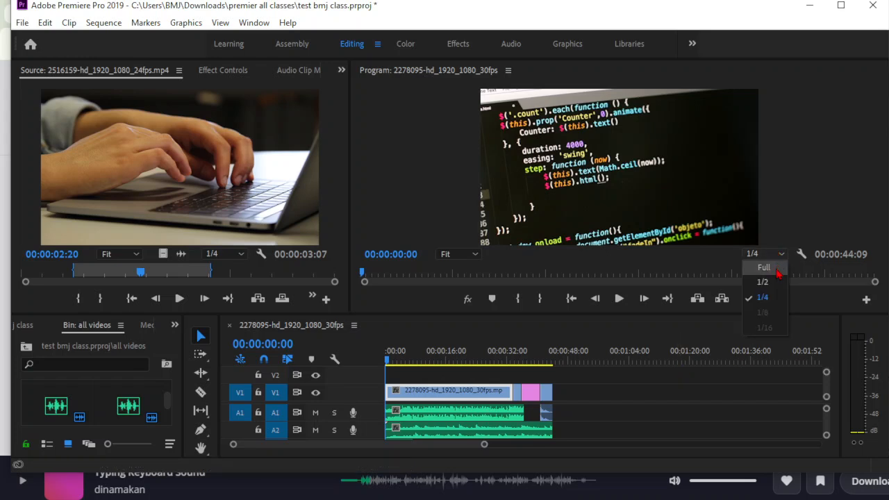
{"action": "left_click", "coordinate": [777, 270]}
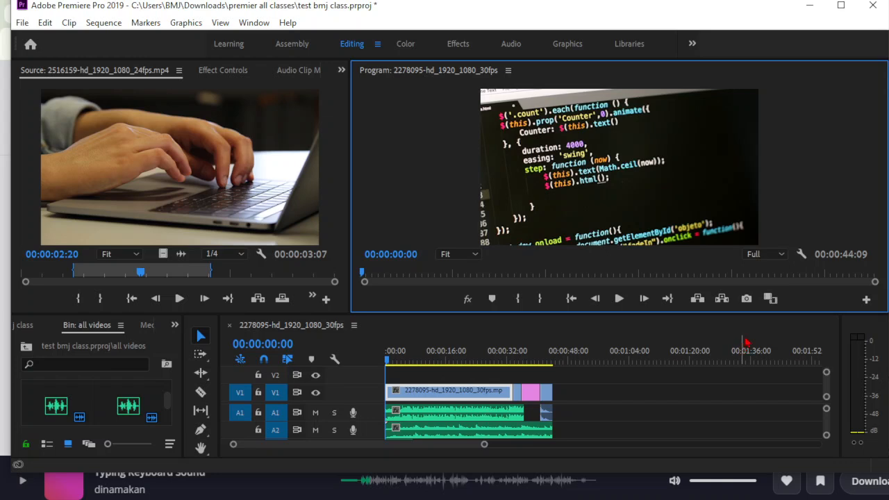
Set the Program monitor's playback resolution to 1/4, then preview the sequence's opening seconds and return the playhead to 00:00:00:00.
{"action": "left_click", "coordinate": [782, 255]}
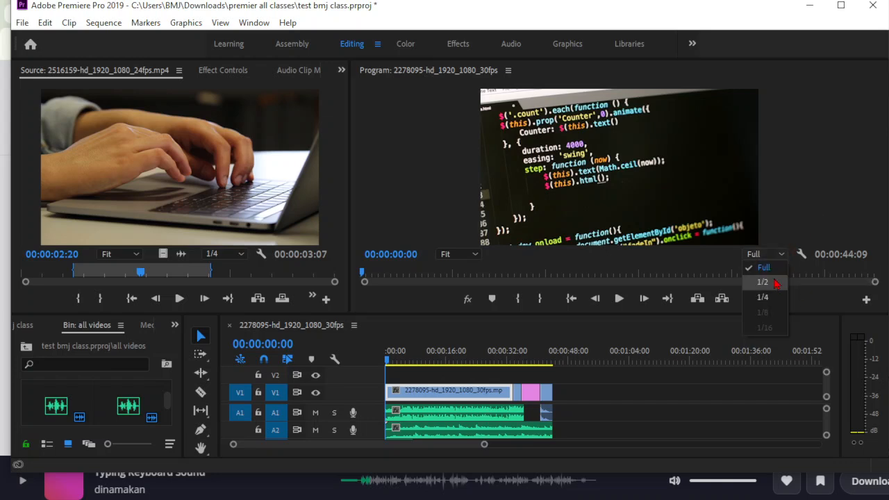
{"action": "left_click", "coordinate": [763, 298]}
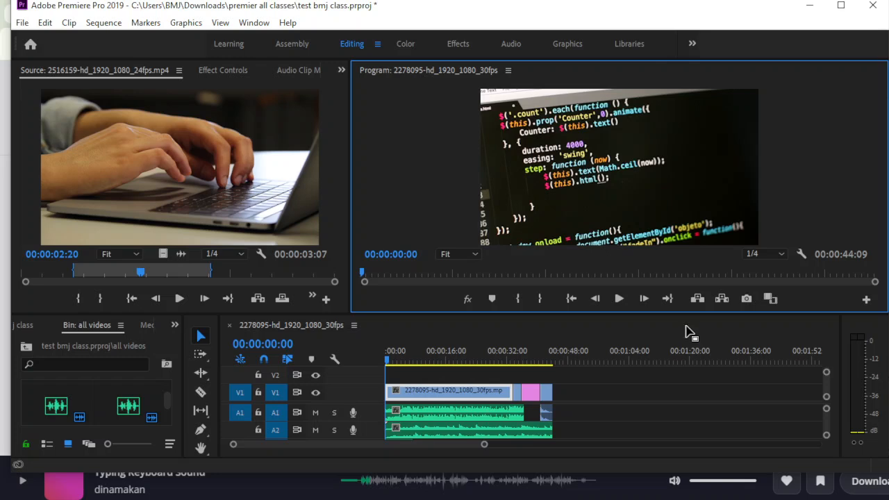
{"action": "key", "text": "space"}
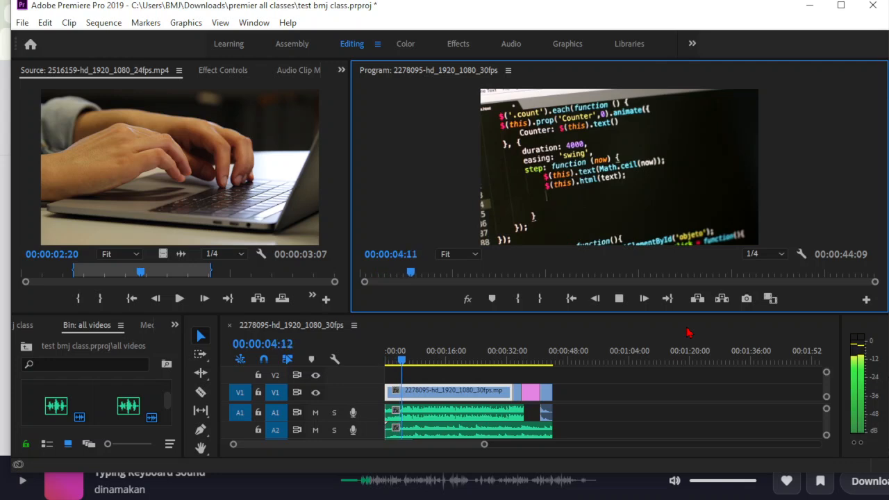
{"action": "key", "text": "space"}
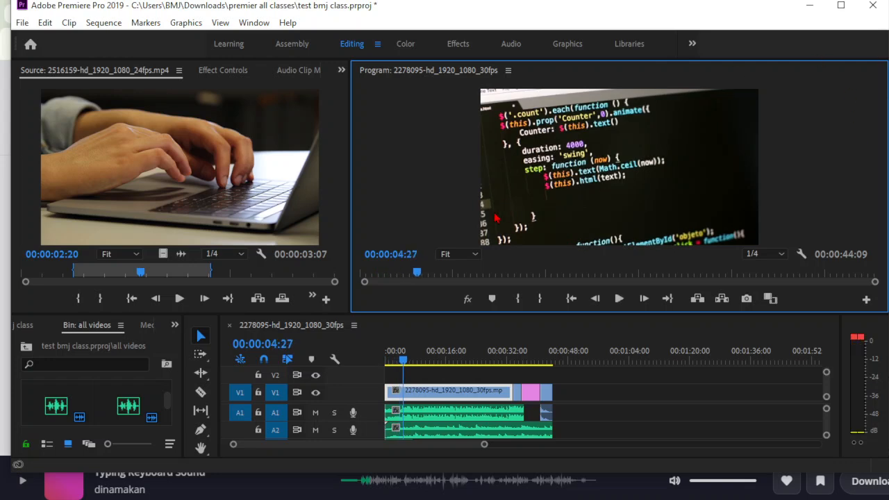
{"action": "left_click_drag", "start_coordinate": [398, 367], "coordinate": [364, 363]}
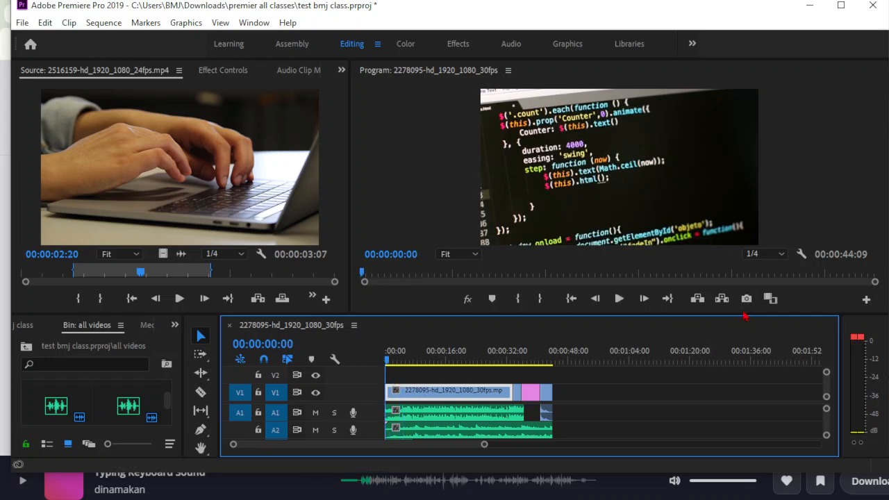
Set the Program monitor's playback resolution to Full and preview about the first ten seconds of the sequence.
{"action": "left_click", "coordinate": [783, 255]}
{"action": "left_click", "coordinate": [764, 268]}
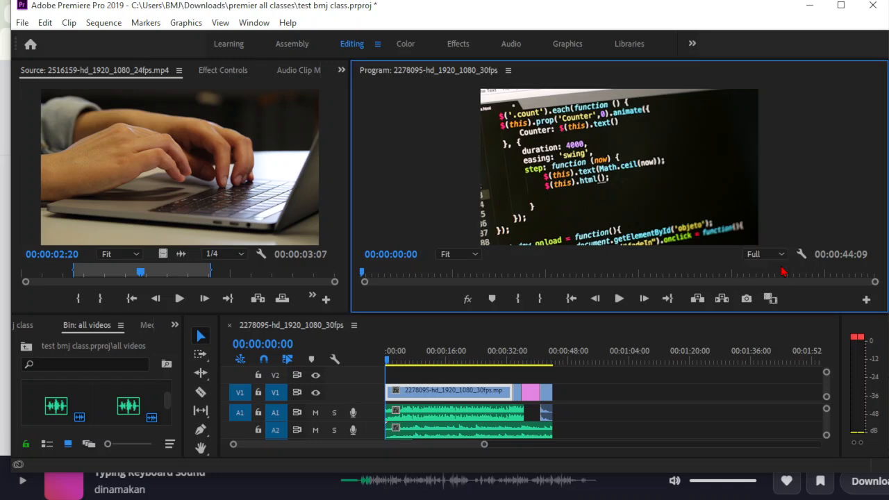
{"action": "left_click", "coordinate": [619, 299]}
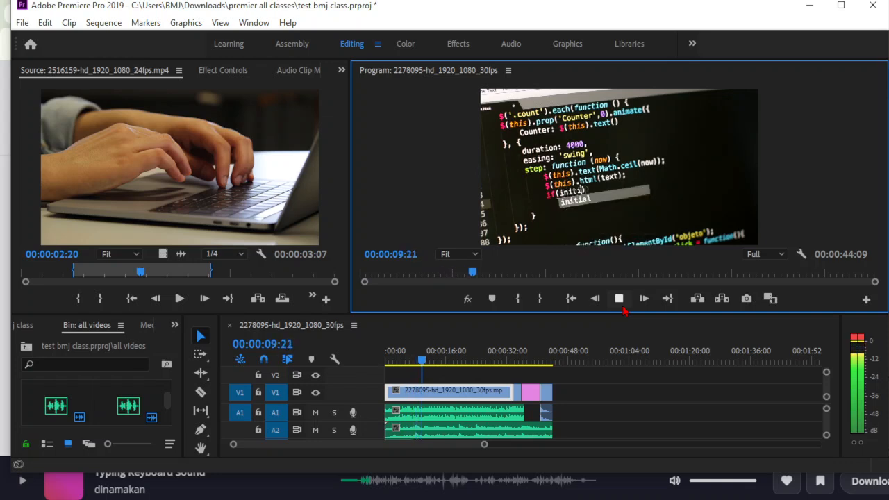
{"action": "left_click", "coordinate": [622, 305]}
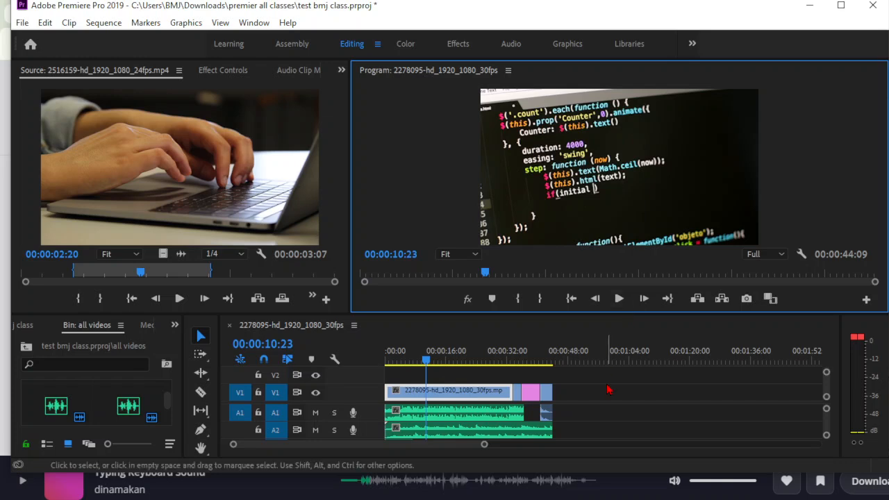
Set the Program monitor's playback resolution to 1/4 and view the export settings without exporting.
{"action": "left_click", "coordinate": [757, 254]}
{"action": "left_click", "coordinate": [762, 297]}
{"action": "key", "text": "ctrl+m"}
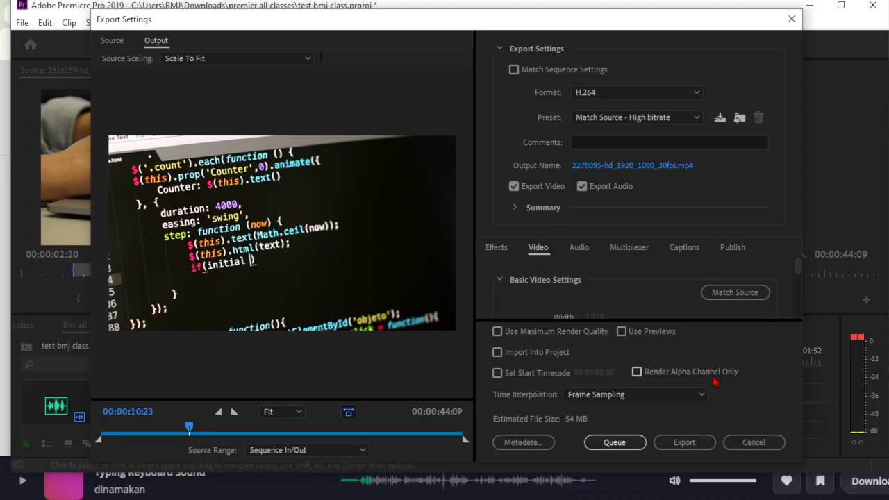
{"action": "left_click", "coordinate": [754, 443]}
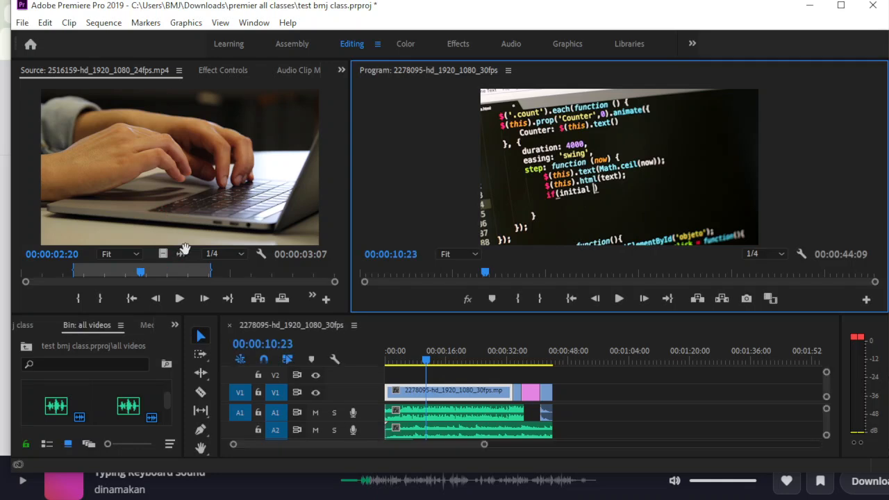
Split off the end of the hands-typing clip at 00:00:44:08 and move the fragment with its audio along the tracks to about 00:00:54:00.
{"action": "left_click", "coordinate": [208, 278]}
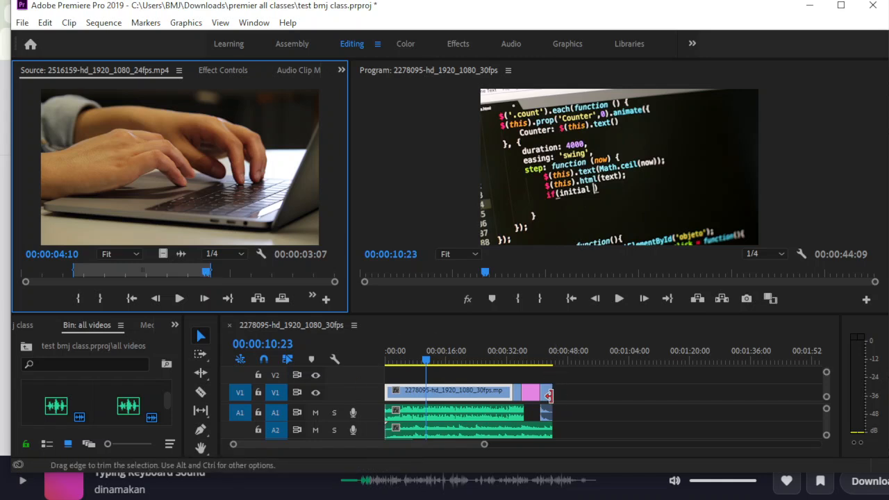
{"action": "scroll", "coordinate": [550, 401], "scroll_direction": "up", "scroll_amount": 2}
{"action": "scroll", "coordinate": [550, 401], "scroll_direction": "up", "scroll_amount": 8}
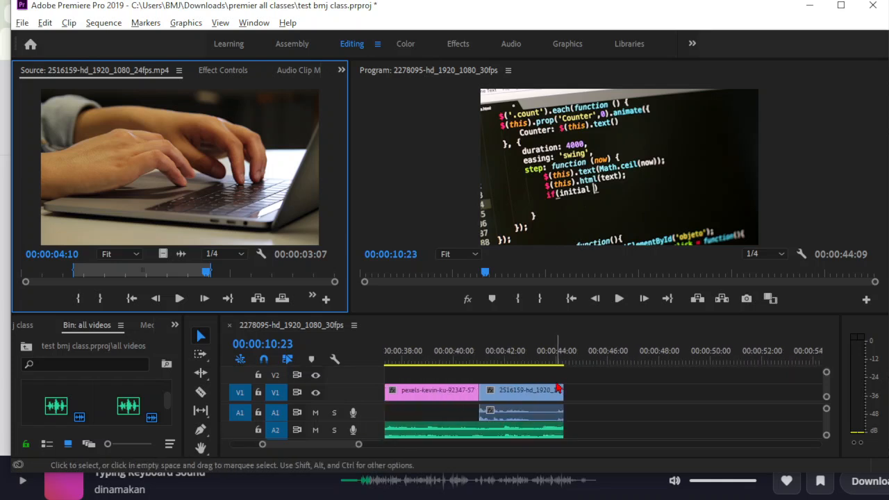
{"action": "scroll", "coordinate": [562, 387], "scroll_direction": "up", "scroll_amount": 3}
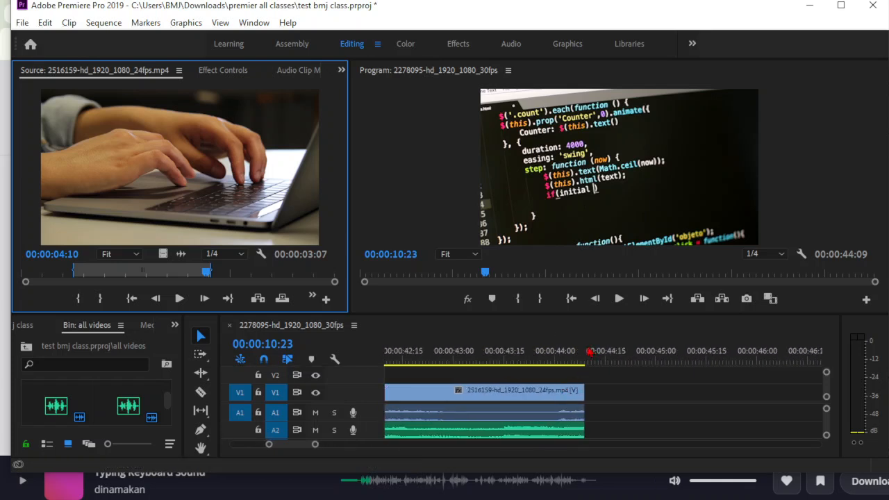
{"action": "left_click", "coordinate": [584, 356]}
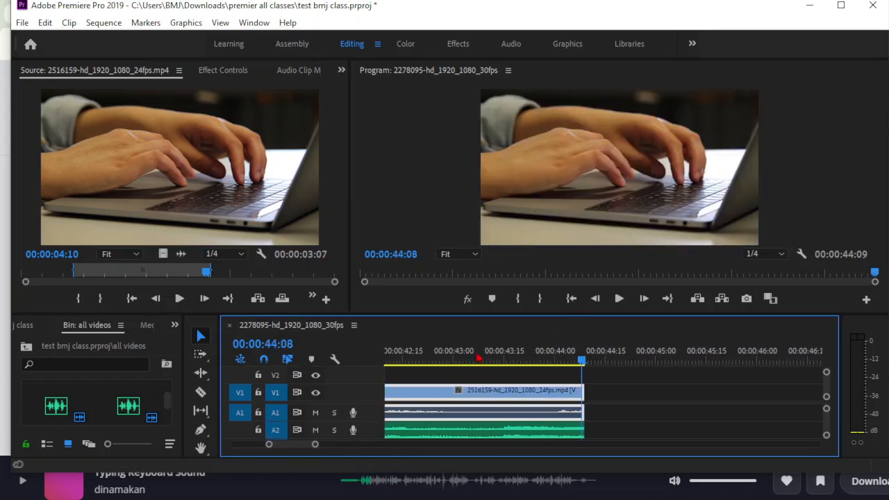
{"action": "left_click", "coordinate": [202, 393]}
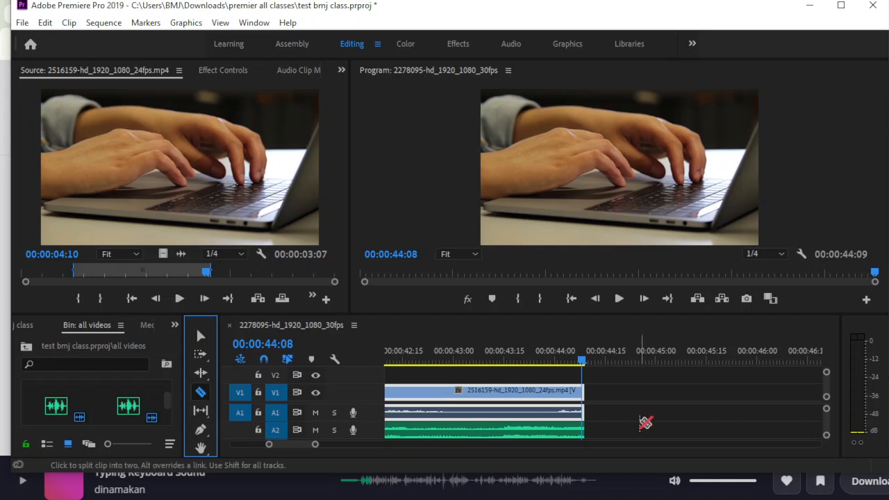
{"action": "left_click", "coordinate": [587, 391]}
{"action": "left_click", "coordinate": [200, 337]}
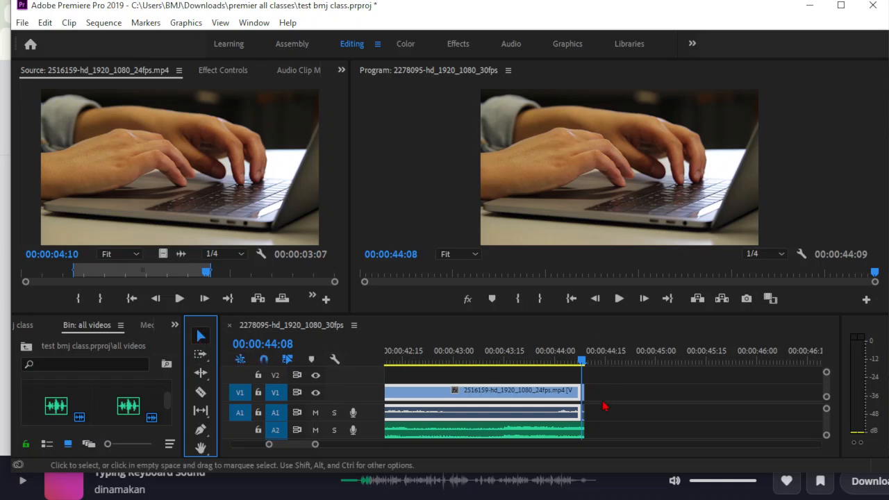
{"action": "left_click_drag", "start_coordinate": [585, 401], "coordinate": [808, 413]}
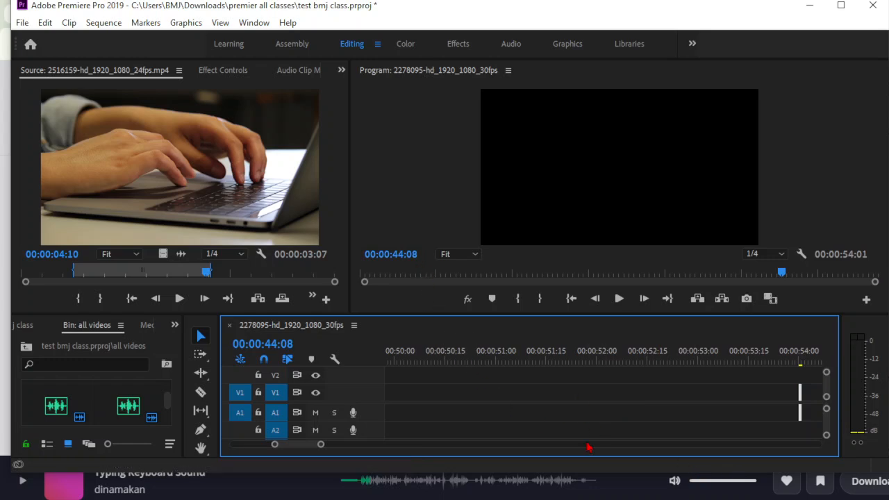
Place the playhead near the end of the hands-typing clip at 00:00:43:13 and play past the clip's end.
{"action": "scroll", "coordinate": [598, 411], "scroll_direction": "down", "scroll_amount": 10}
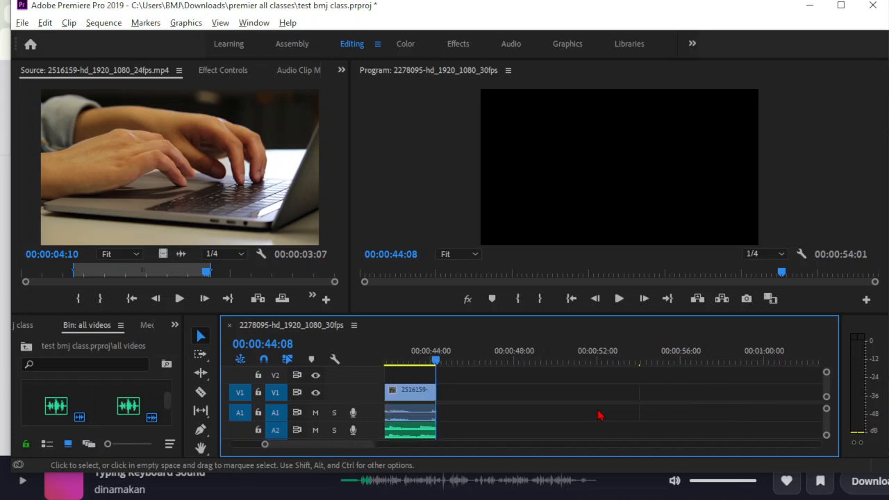
{"action": "scroll", "coordinate": [602, 415], "scroll_direction": "down", "scroll_amount": 2}
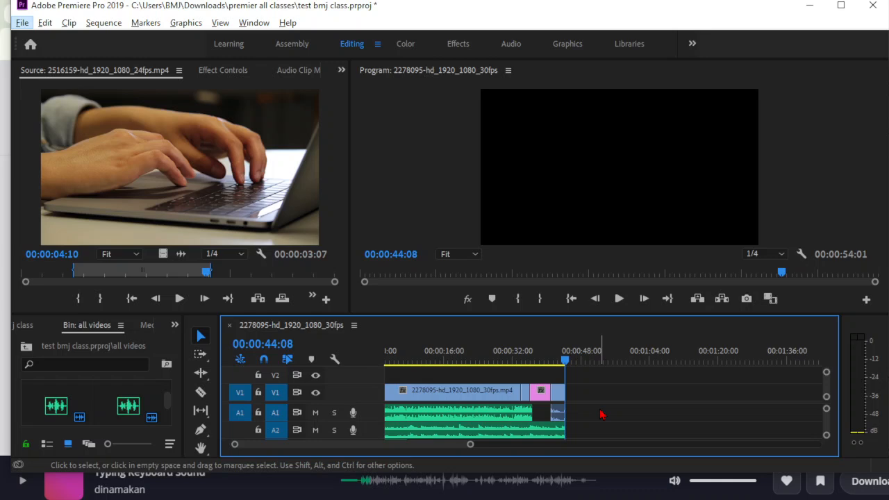
{"action": "key", "text": "alt"}
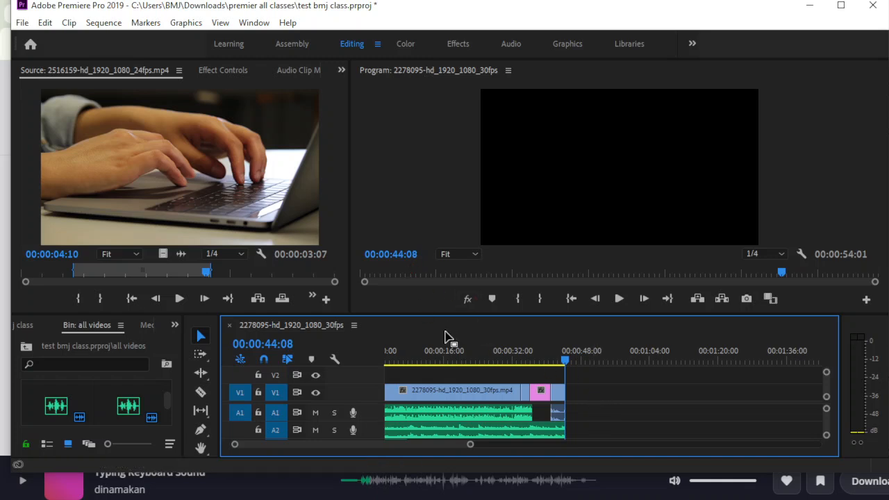
{"action": "left_click", "coordinate": [559, 361]}
{"action": "left_click_drag", "start_coordinate": [561, 362], "coordinate": [563, 363]}
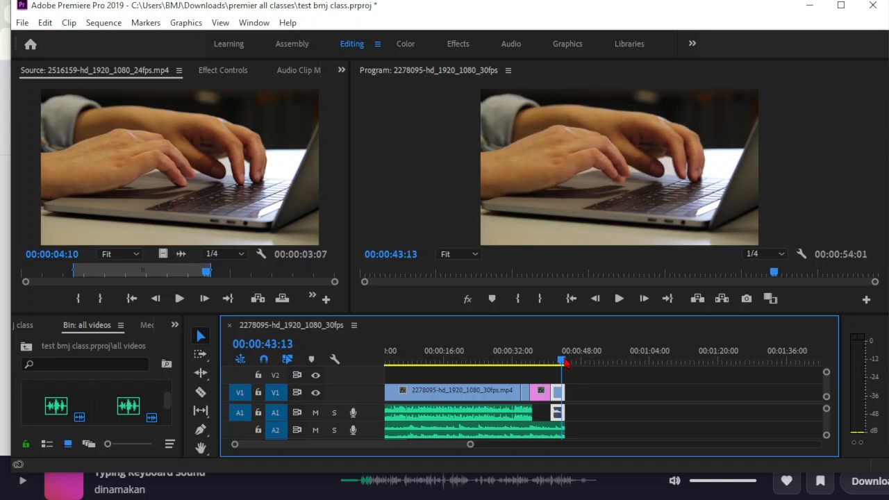
{"action": "left_click", "coordinate": [622, 305]}
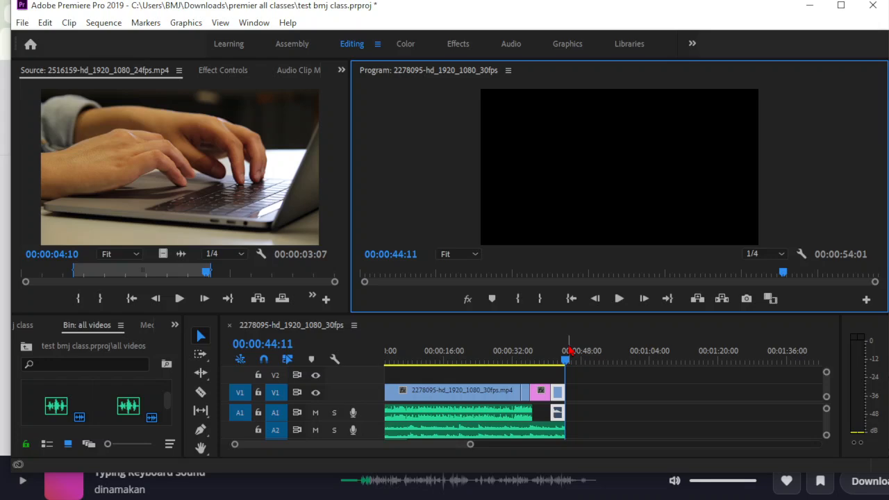
Examine the output and source summary in the export settings, then leave without exporting.
{"action": "key", "text": "ctrl+m"}
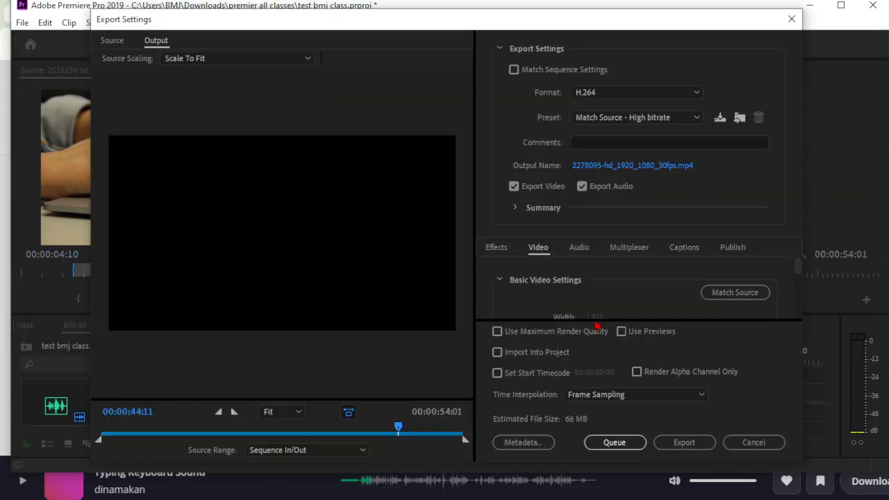
{"action": "left_click", "coordinate": [516, 208]}
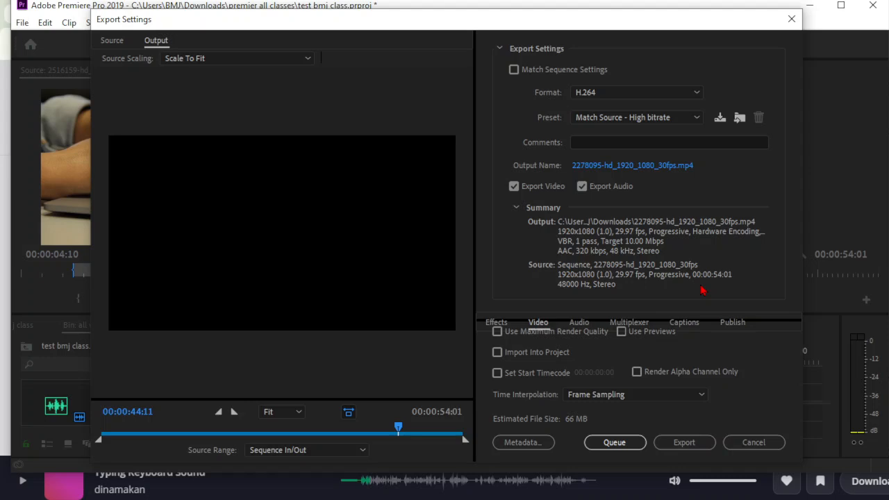
{"action": "left_click", "coordinate": [754, 443]}
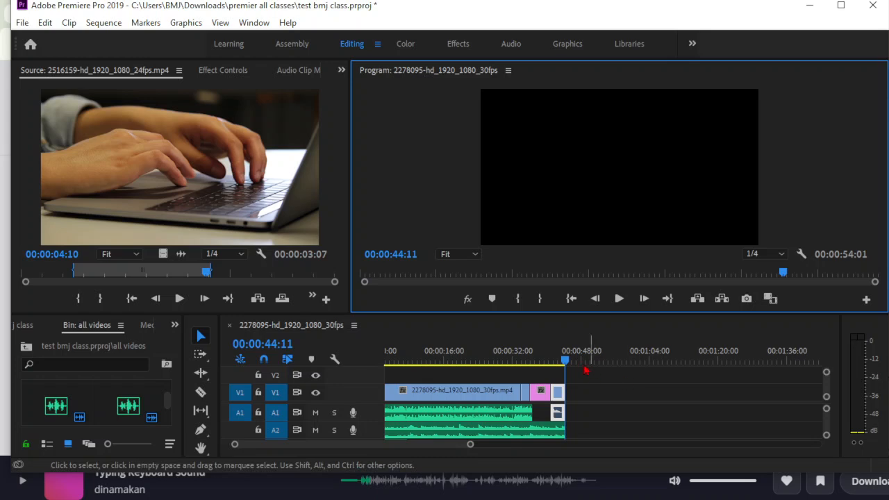
Delete the stray fragment near 00:00:54:00 in a temporarily enlarged timeline and recheck the sequence duration in the export summary.
{"action": "left_click_drag", "start_coordinate": [528, 317], "coordinate": [397, 63]}
{"action": "left_click_drag", "start_coordinate": [470, 444], "coordinate": [671, 426]}
{"action": "mouse_move", "coordinate": [819, 180]}
{"action": "left_mouse_down"}
{"action": "mouse_move", "coordinate": [787, 248]}
{"action": "mouse_move", "coordinate": [635, 371]}
{"action": "mouse_move", "coordinate": [446, 417]}
{"action": "left_mouse_up"}
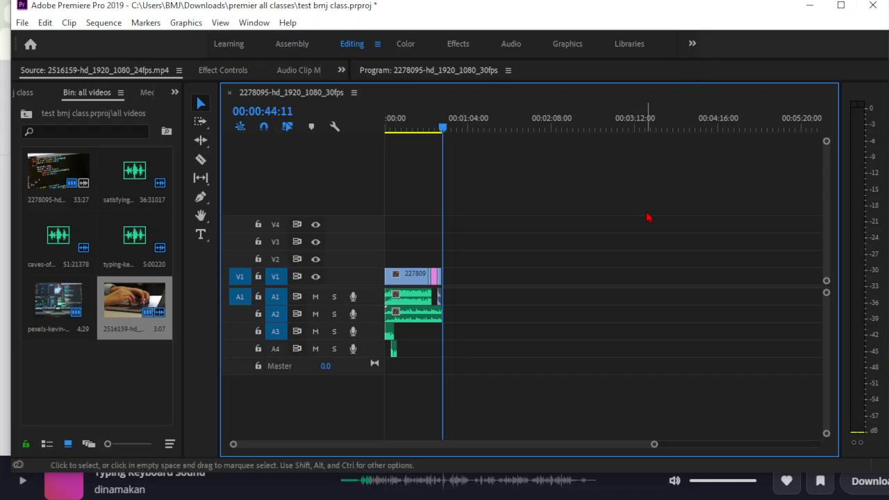
{"action": "key", "text": "ctrl+m"}
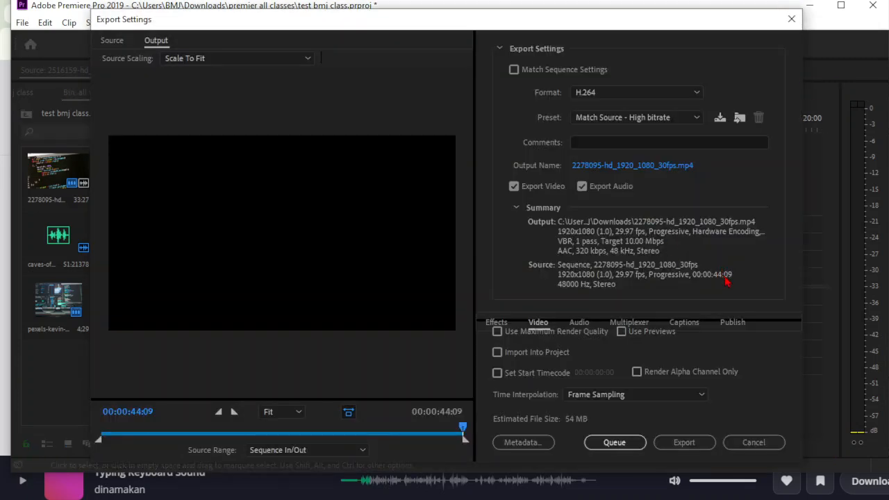
{"action": "left_click", "coordinate": [754, 443]}
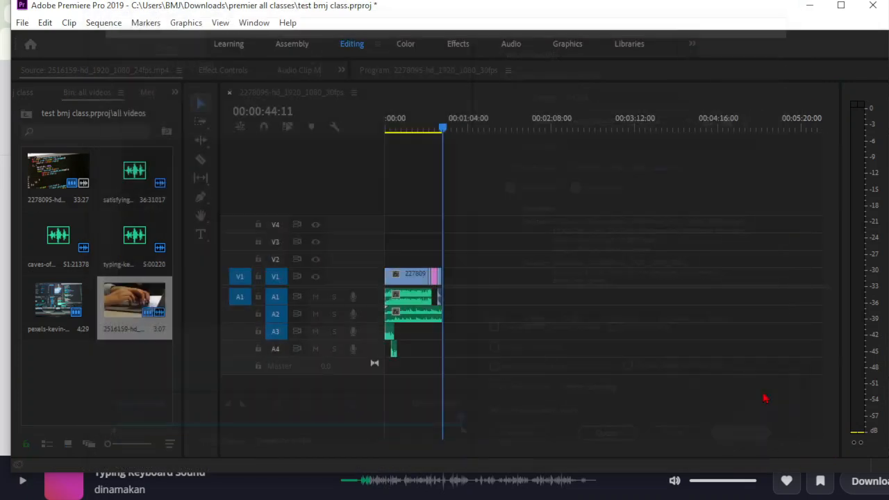
{"action": "left_click_drag", "start_coordinate": [644, 82], "coordinate": [633, 275]}
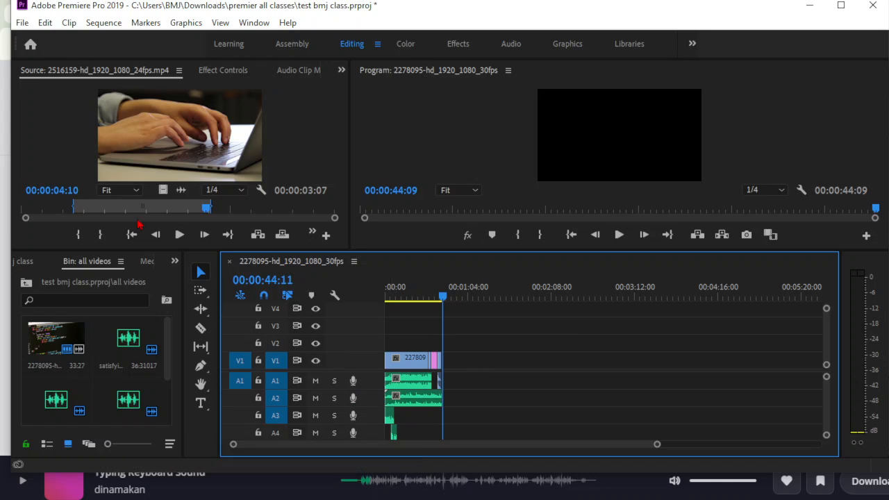
Mark an In point at 00:00:04:10 in the hands-typing source and place its video-only fragment at about 00:04:00:00 on V1.
{"action": "left_click", "coordinate": [79, 235]}
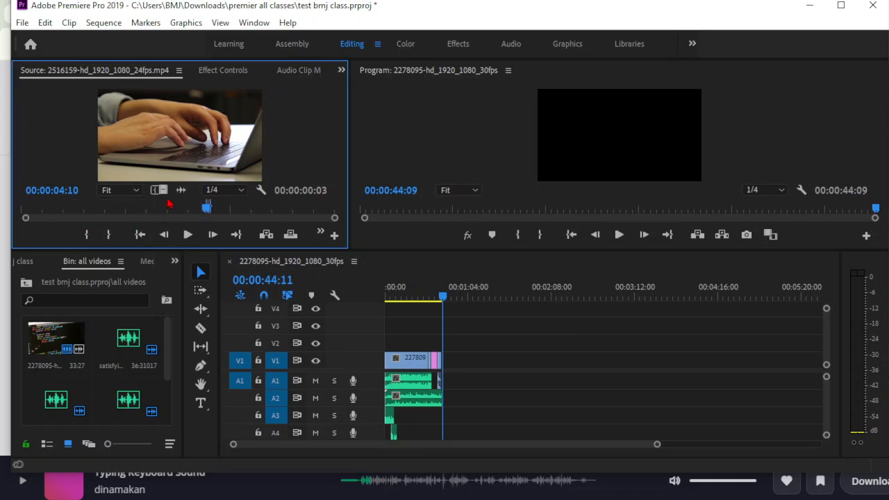
{"action": "left_click_drag", "start_coordinate": [162, 190], "coordinate": [720, 379]}
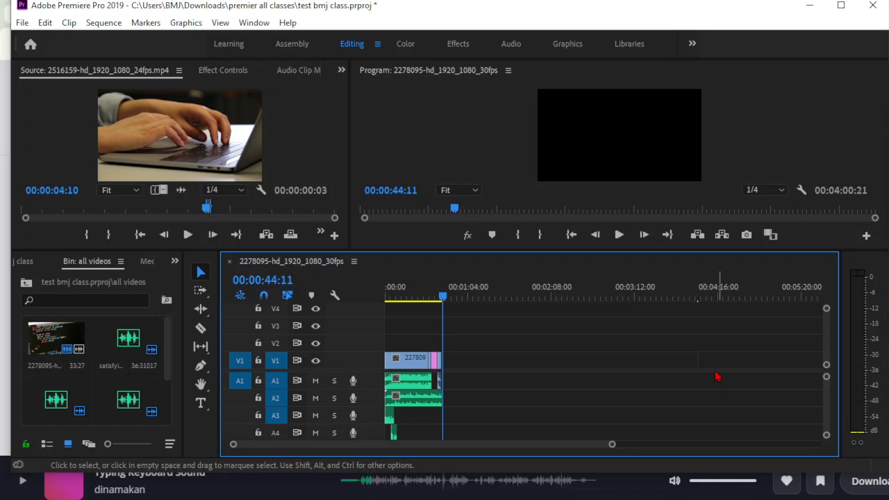
{"action": "key", "text": "minus"}
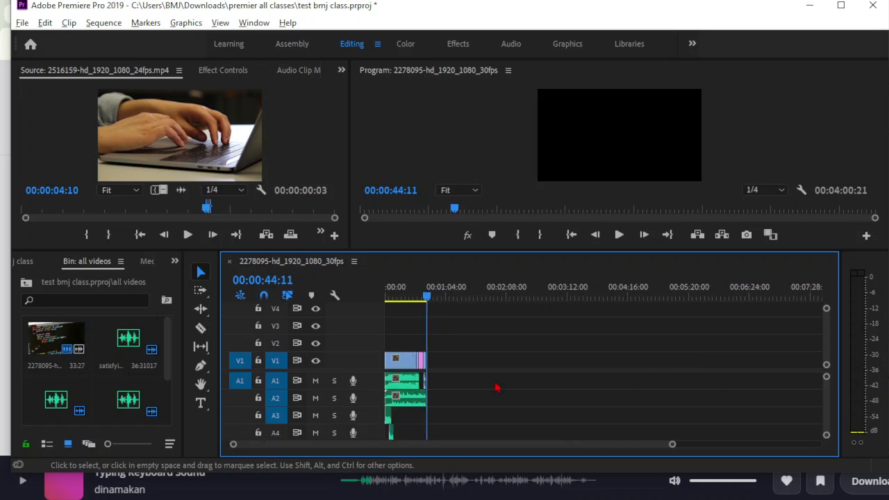
Play the sequence from 00:00:42:13 over the hands-typing clip and into the empty stretch behind it.
{"action": "left_click_drag", "start_coordinate": [671, 447], "coordinate": [384, 445]}
{"action": "left_click", "coordinate": [579, 297]}
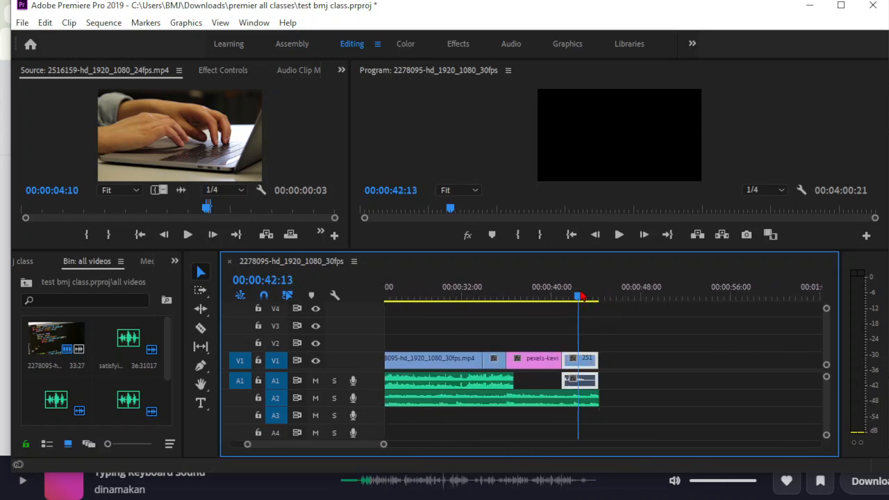
{"action": "left_click", "coordinate": [621, 239]}
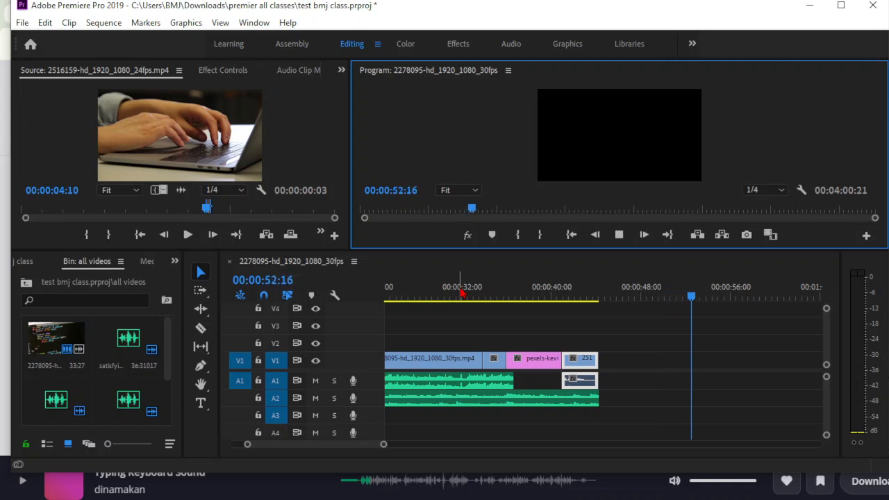
{"action": "left_click", "coordinate": [620, 235]}
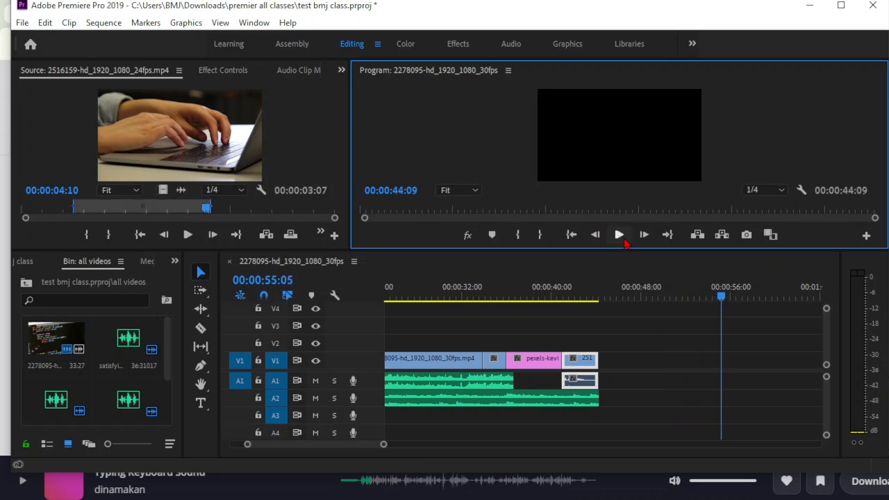
Play the end of the sequence from 00:00:43:19 over the last part of the hands-typing clip.
{"action": "left_click", "coordinate": [594, 298]}
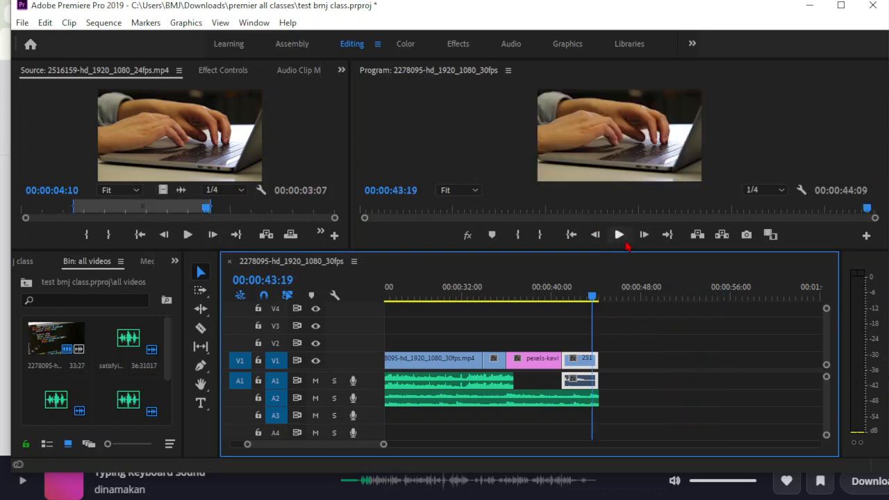
{"action": "left_click", "coordinate": [619, 235]}
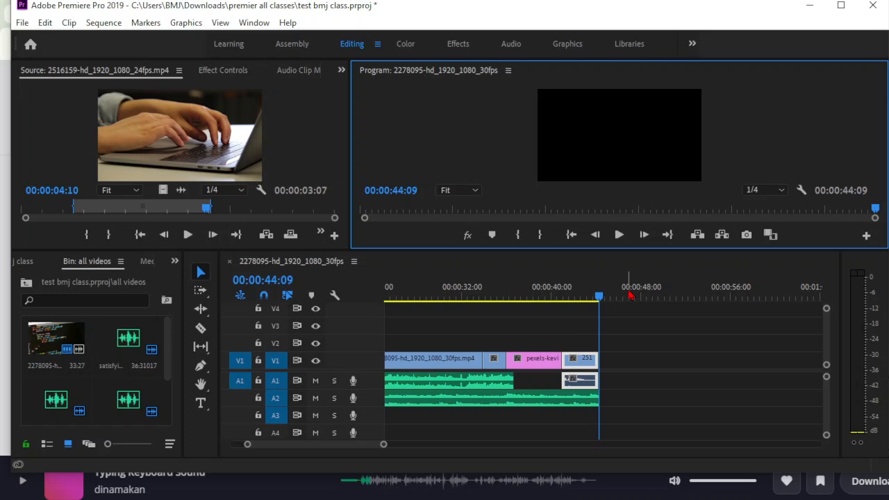
Open the sequence's export settings, scrub the output preview to 00:00:06:25 and choose the H.264 format.
{"action": "key", "text": "ctrl+m"}
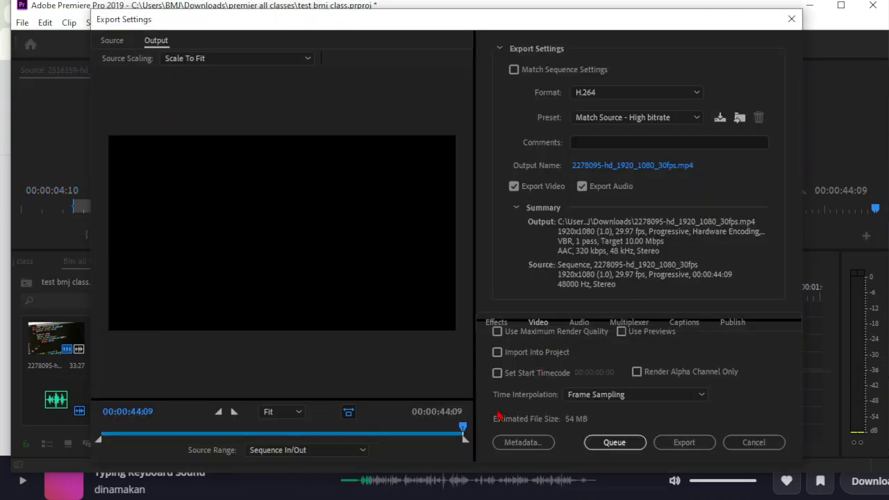
{"action": "left_click", "coordinate": [424, 432]}
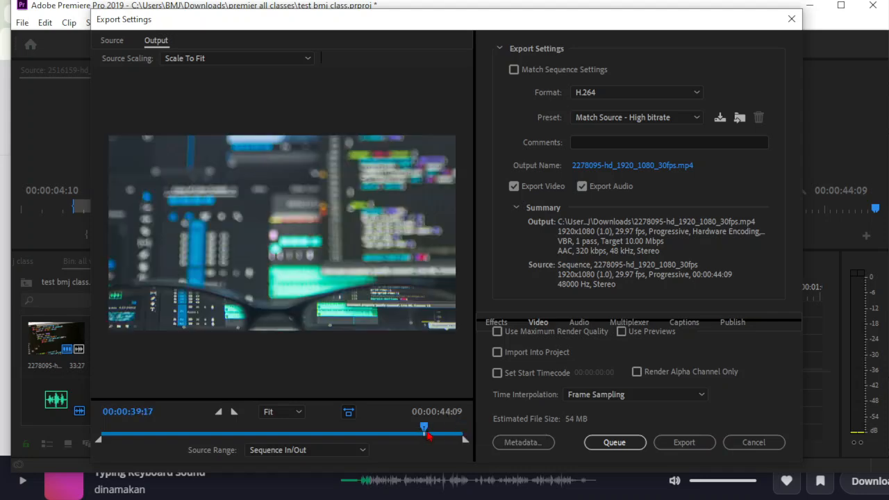
{"action": "left_click_drag", "start_coordinate": [429, 435], "coordinate": [157, 432]}
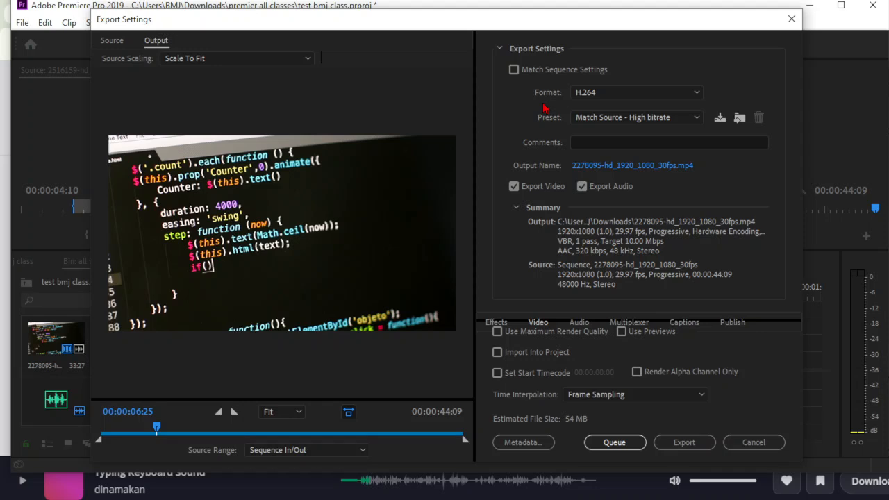
{"action": "left_click", "coordinate": [591, 93]}
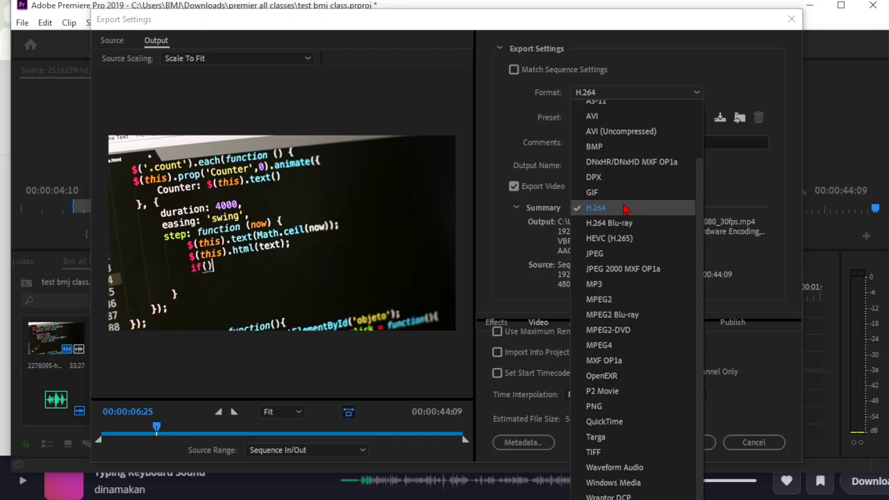
{"action": "left_click", "coordinate": [624, 208]}
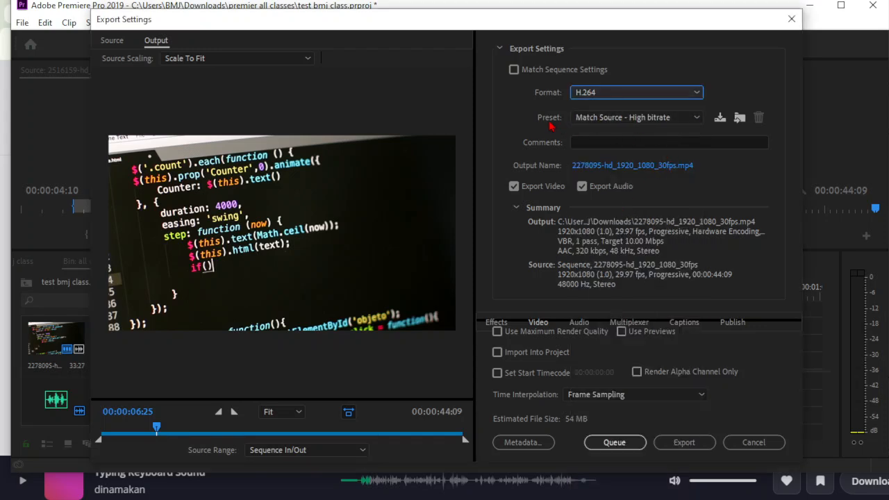
Set the export's output file name to "test video" in the premier all classes folder under Downloads.
{"action": "left_click", "coordinate": [590, 167]}
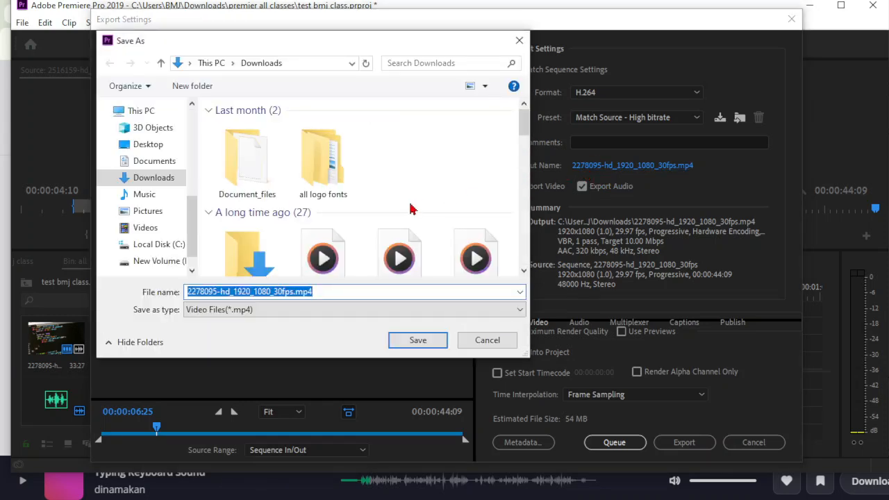
{"action": "left_click", "coordinate": [244, 177]}
{"action": "double_click", "coordinate": [245, 177]}
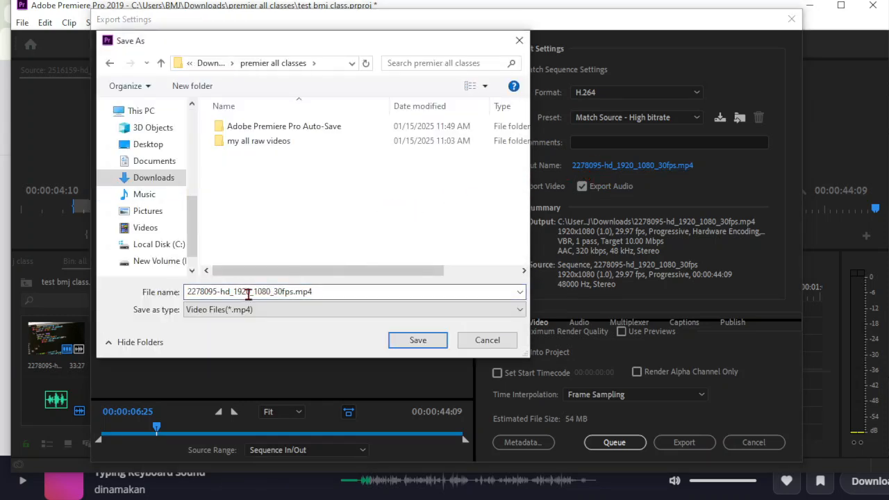
{"action": "double_click", "coordinate": [250, 291]}
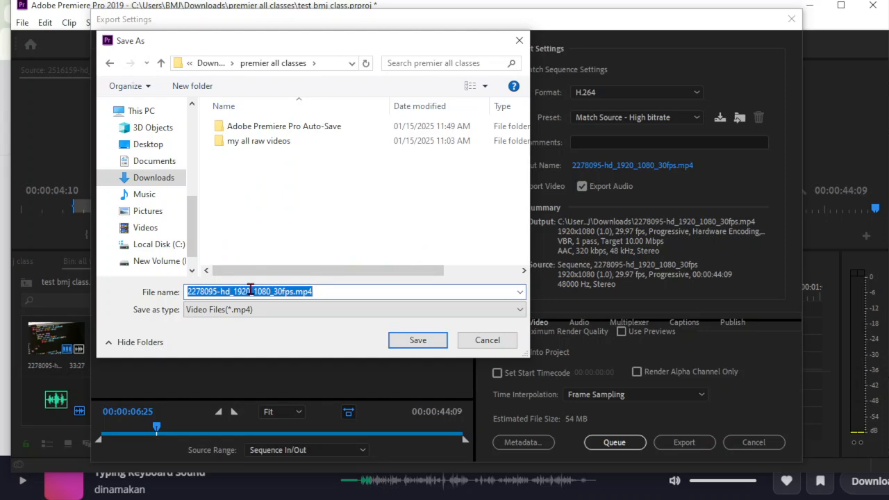
{"action": "type", "text": "test v"}
{"action": "type", "text": "ideo"}
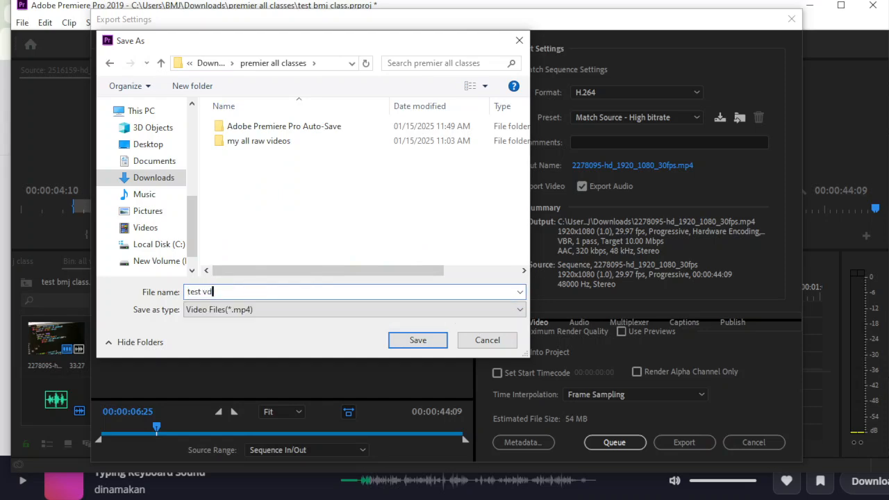
{"action": "key", "text": "Return"}
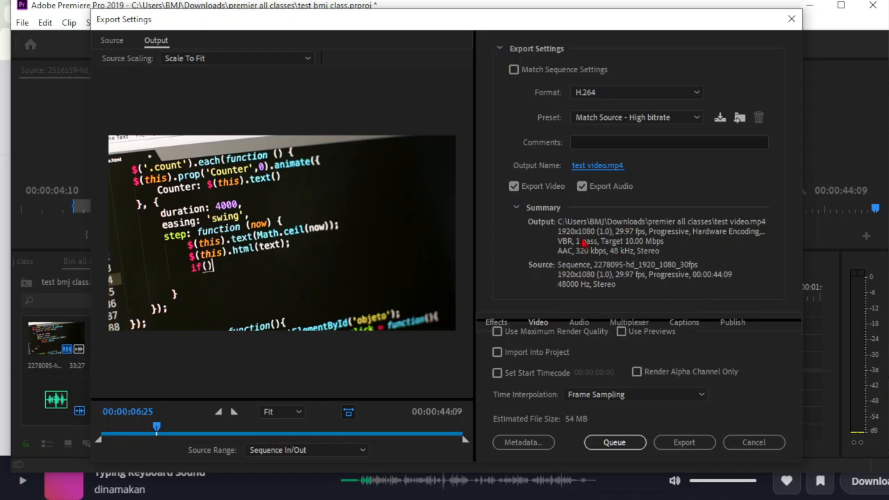
Collapse the export summary and enable Render at Maximum Depth in the basic video settings.
{"action": "left_click", "coordinate": [516, 208]}
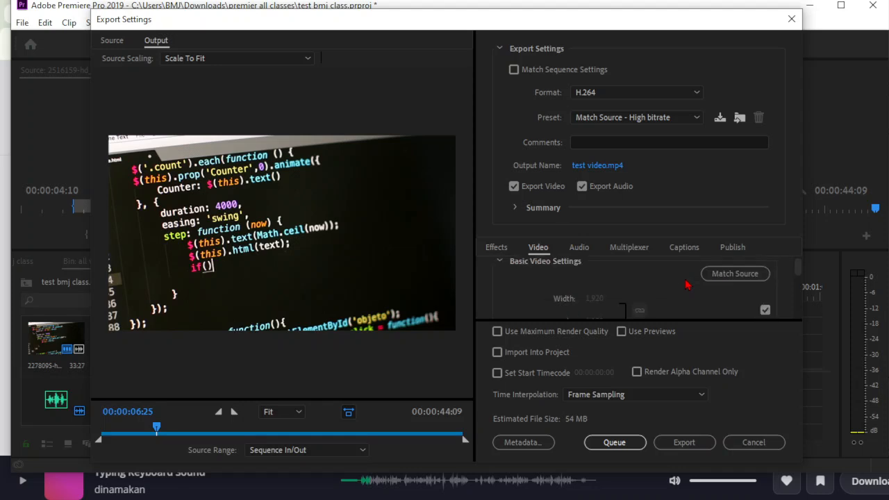
{"action": "scroll", "coordinate": [687, 285], "scroll_direction": "down", "scroll_amount": 1}
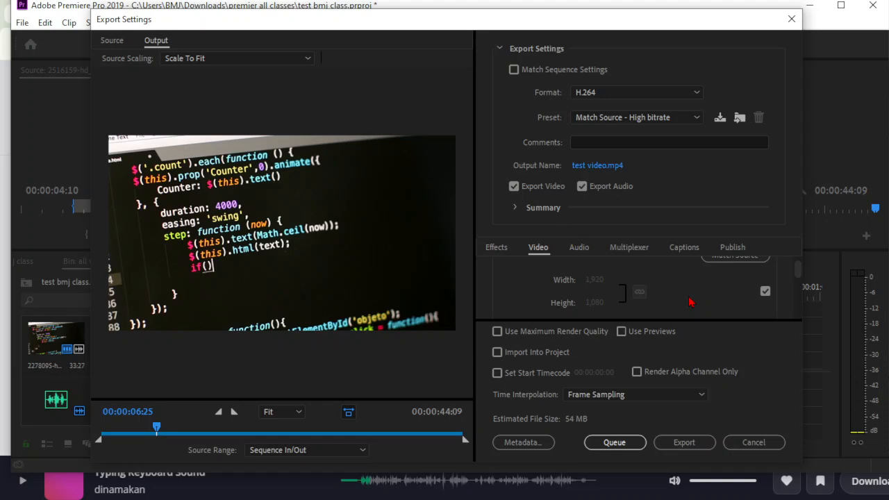
{"action": "scroll", "coordinate": [690, 302], "scroll_direction": "down", "scroll_amount": 2}
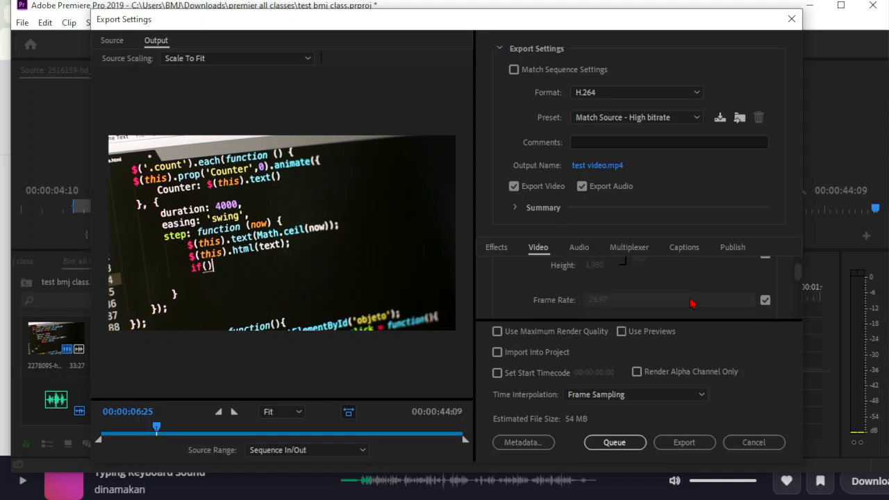
{"action": "scroll", "coordinate": [691, 303], "scroll_direction": "down", "scroll_amount": 2}
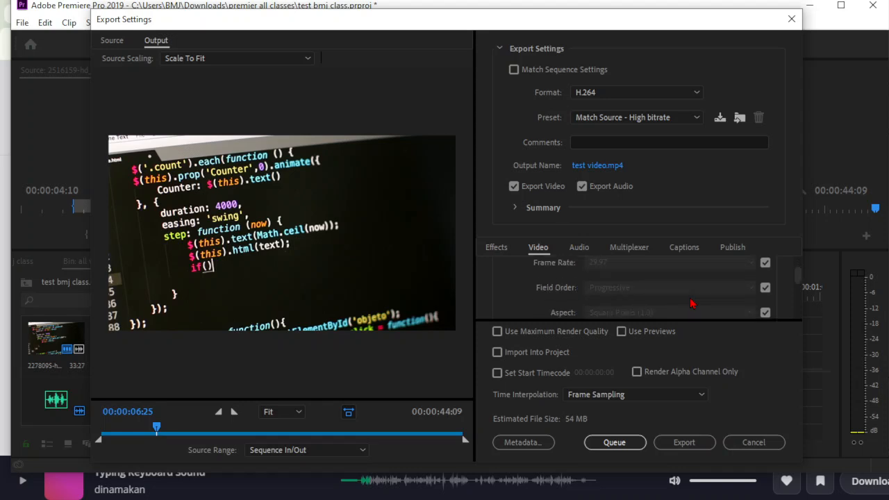
{"action": "scroll", "coordinate": [691, 303], "scroll_direction": "down", "scroll_amount": 2}
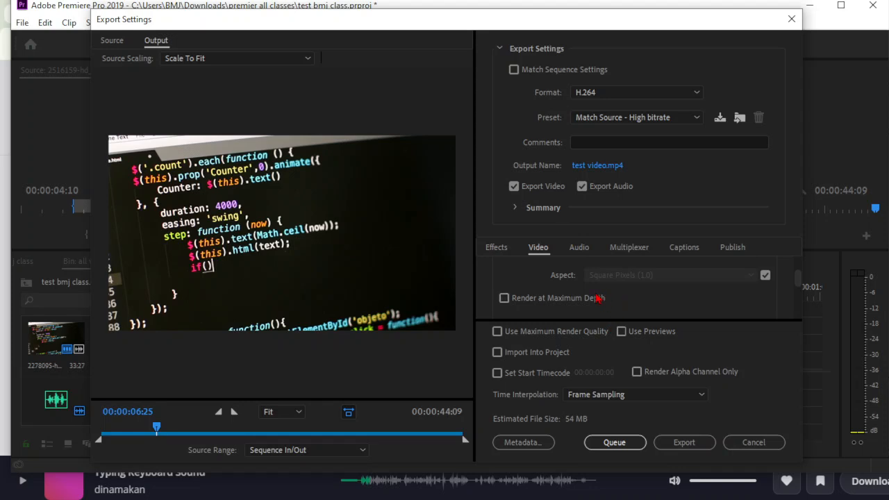
{"action": "left_click", "coordinate": [595, 299]}
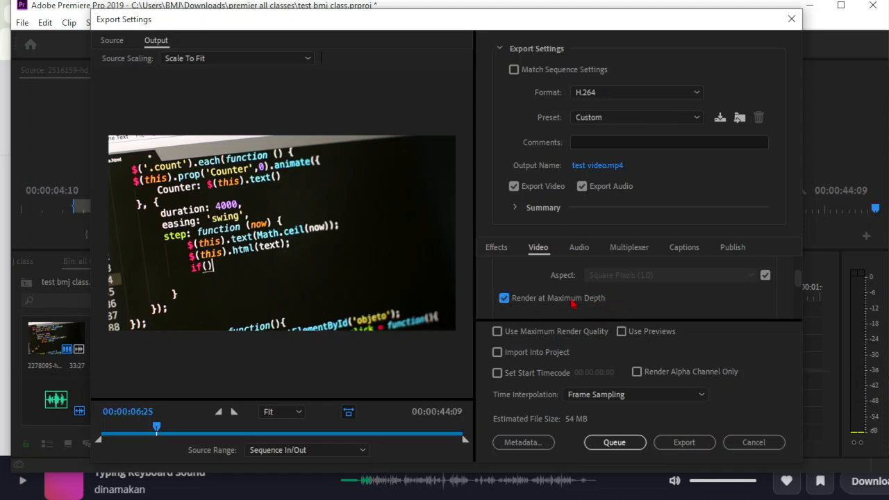
Choose Hardware Encoding as the performance option in the export's encoding settings.
{"action": "scroll", "coordinate": [664, 304], "scroll_direction": "down", "scroll_amount": 3}
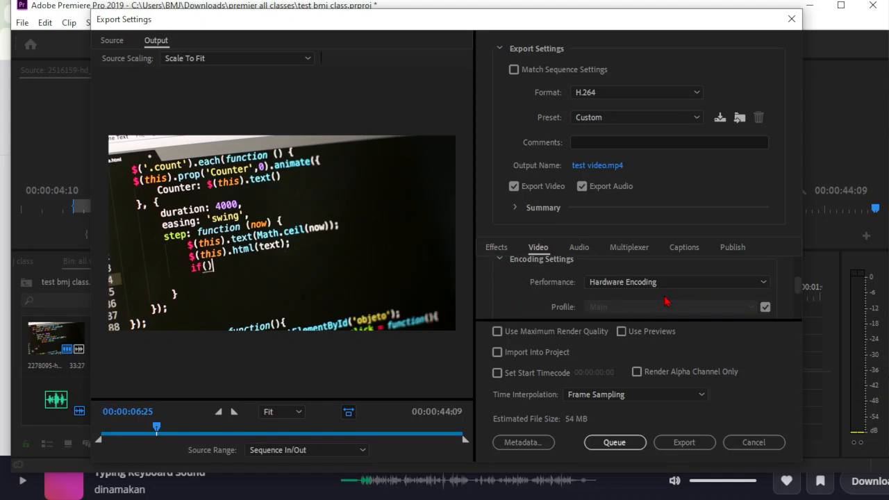
{"action": "scroll", "coordinate": [665, 302], "scroll_direction": "down", "scroll_amount": 2}
{"action": "scroll", "coordinate": [669, 301], "scroll_direction": "up", "scroll_amount": 1}
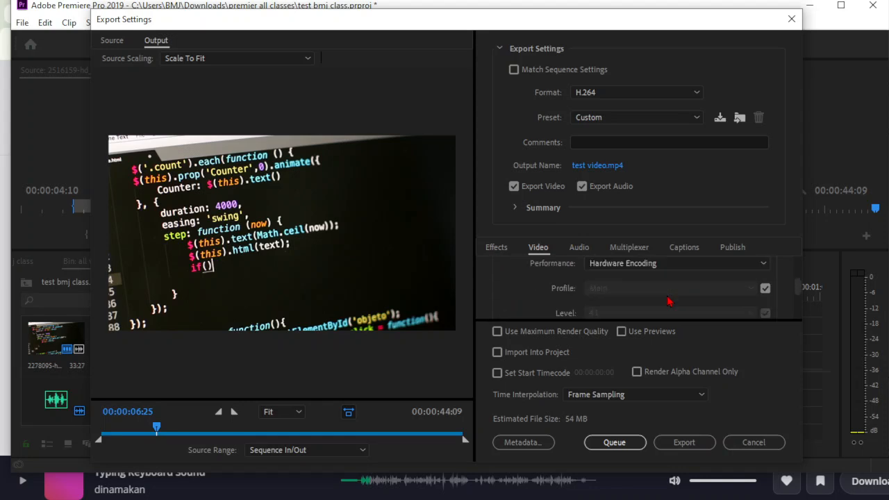
{"action": "scroll", "coordinate": [669, 301], "scroll_direction": "up", "scroll_amount": 1}
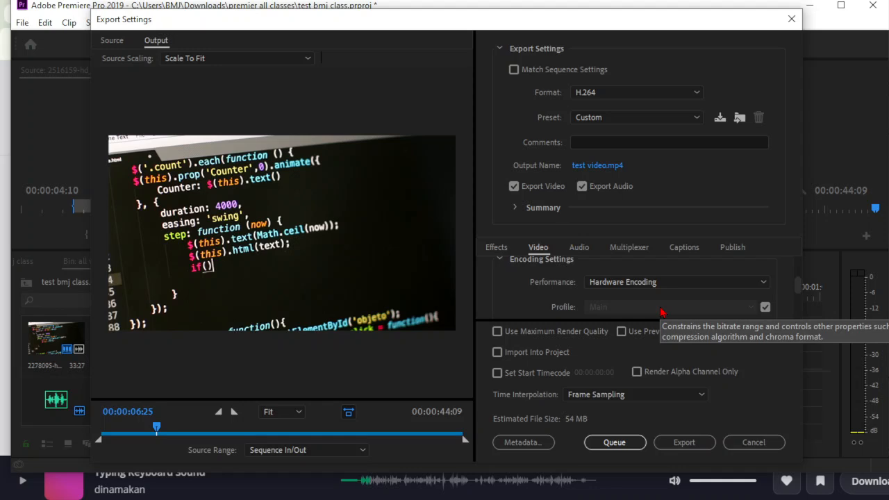
{"action": "left_click", "coordinate": [664, 284]}
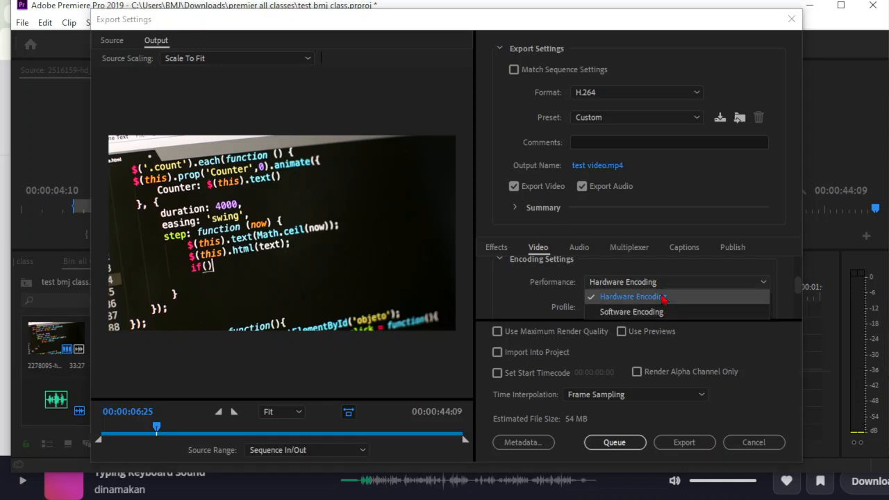
{"action": "left_click", "coordinate": [663, 297]}
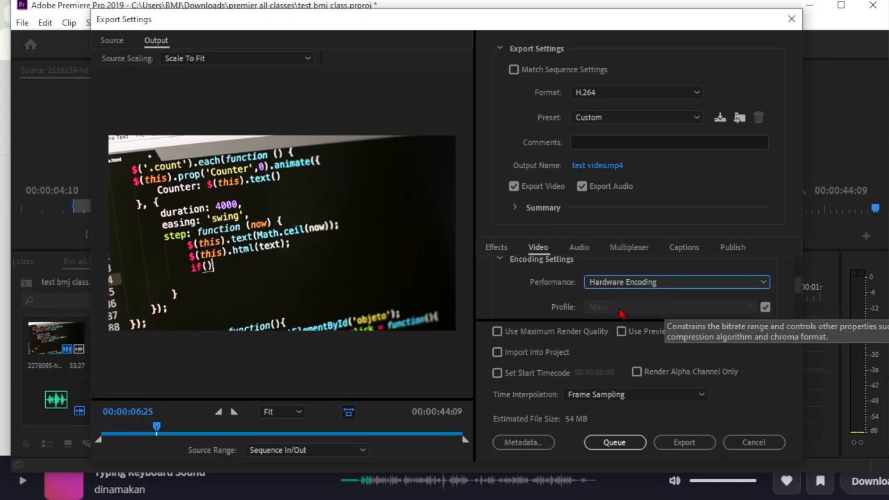
Unlink the encoding profile and level from the source and set them to High and 4.2.
{"action": "scroll", "coordinate": [514, 285], "scroll_direction": "down", "scroll_amount": 1}
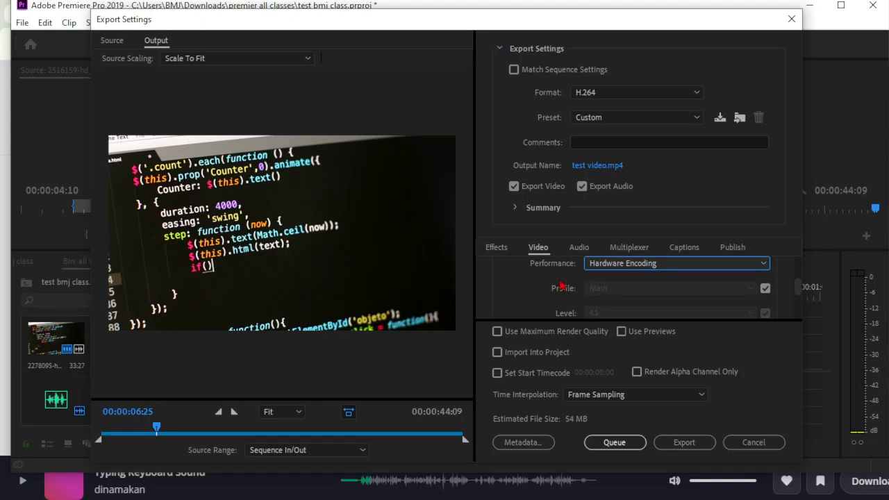
{"action": "mouse_move", "coordinate": [565, 314]}
{"action": "left_click", "coordinate": [765, 287]}
{"action": "left_click", "coordinate": [765, 313]}
{"action": "left_click", "coordinate": [752, 288]}
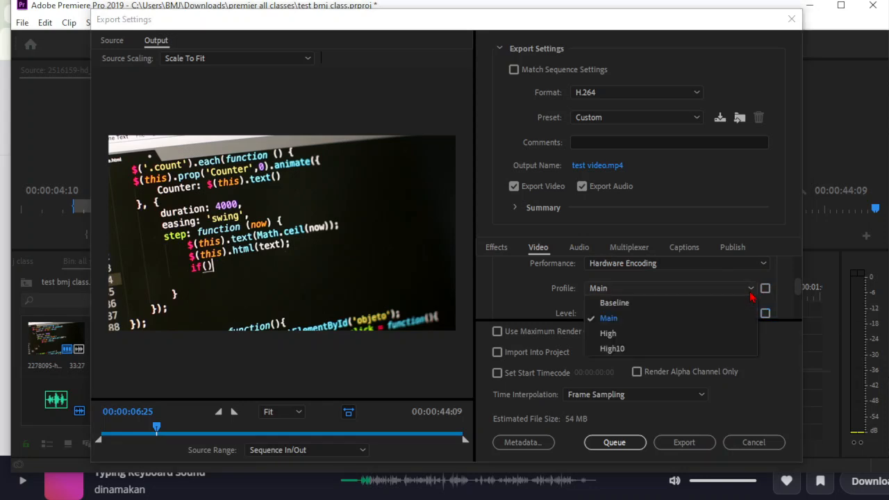
{"action": "left_click", "coordinate": [735, 337]}
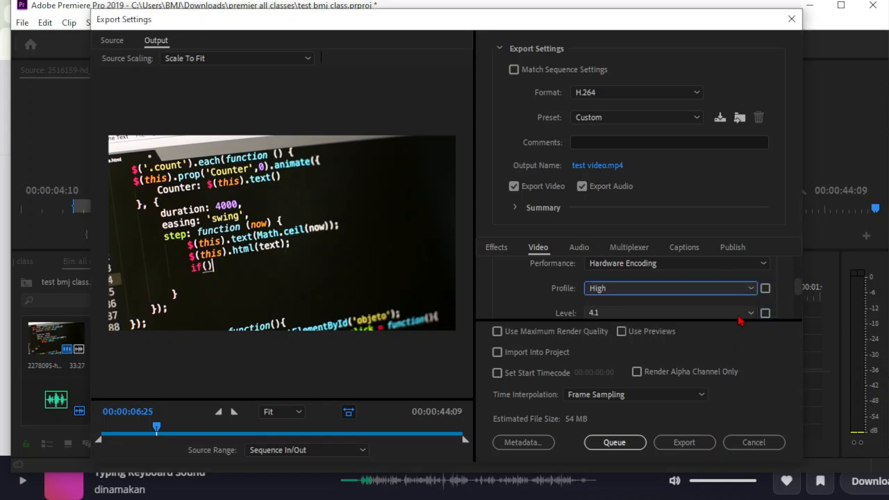
{"action": "left_click", "coordinate": [741, 314]}
{"action": "left_click", "coordinate": [666, 209]}
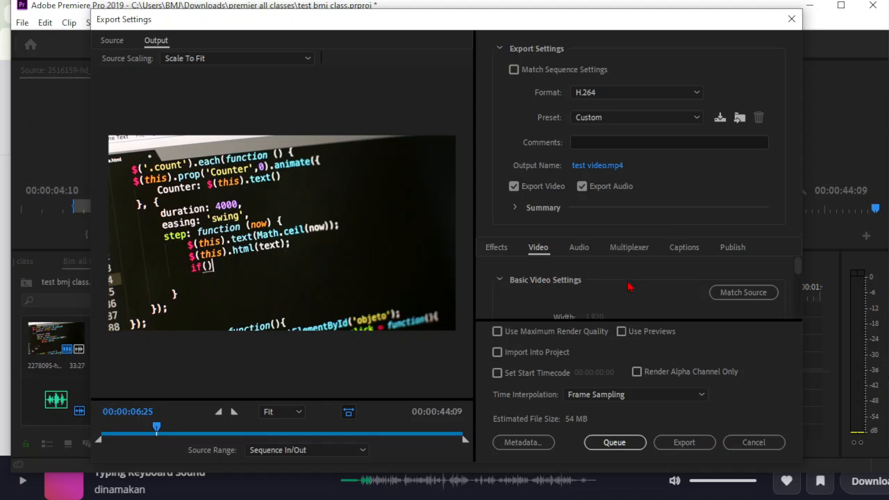
Choose VBR, 1 pass as the bitrate encoding in the export's bitrate settings.
{"action": "scroll", "coordinate": [631, 288], "scroll_direction": "down", "scroll_amount": 6}
{"action": "scroll", "coordinate": [628, 285], "scroll_direction": "down", "scroll_amount": 2}
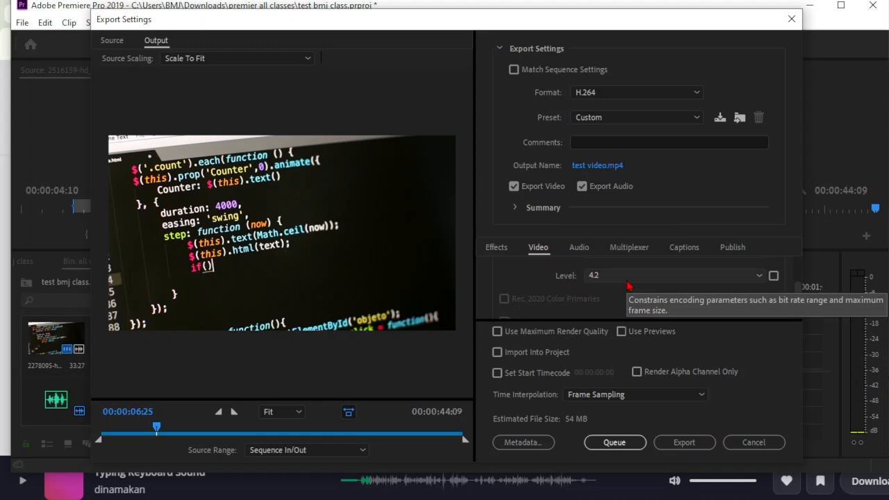
{"action": "scroll", "coordinate": [625, 298], "scroll_direction": "down", "scroll_amount": 1}
{"action": "scroll", "coordinate": [625, 301], "scroll_direction": "down", "scroll_amount": 3}
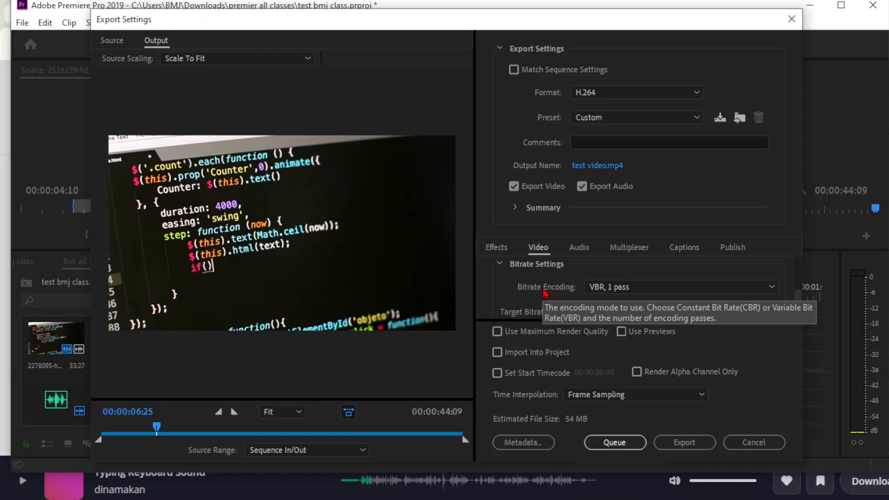
{"action": "left_click", "coordinate": [685, 287]}
{"action": "left_click", "coordinate": [692, 321]}
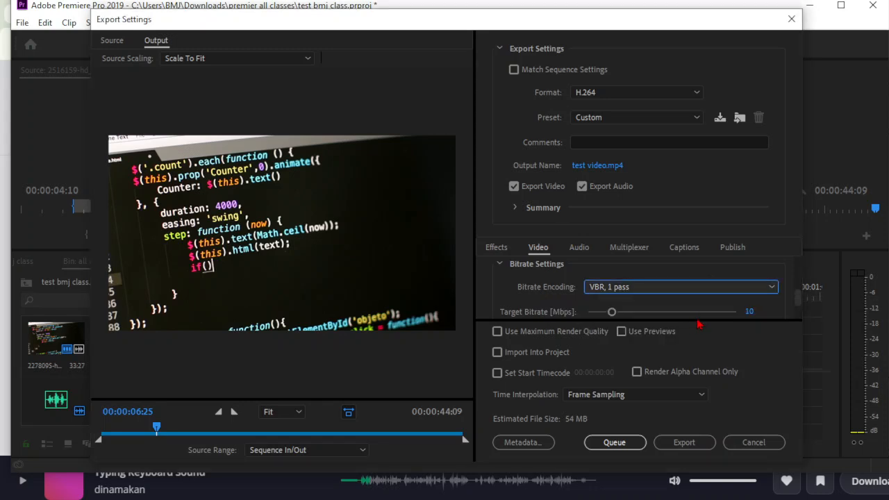
Try a target bitrate of 30 Mbps and set it back to 10 Mbps.
{"action": "left_click", "coordinate": [751, 313]}
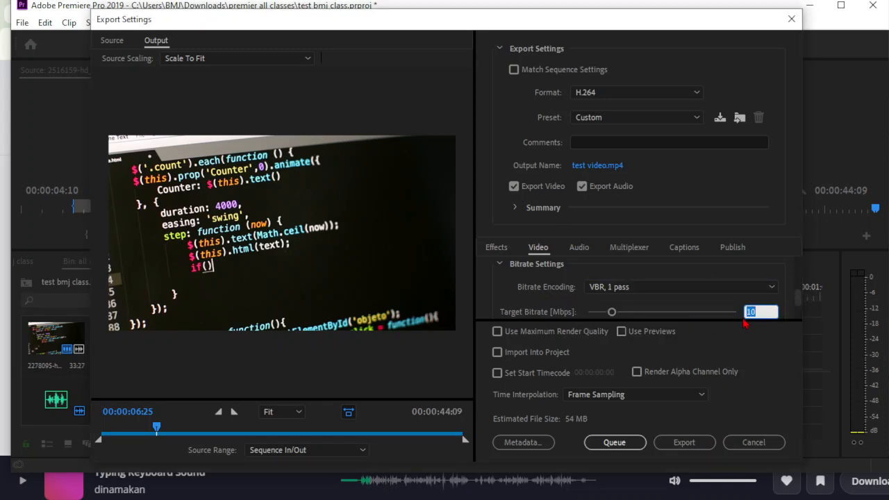
{"action": "type", "text": "30"}
{"action": "key", "text": "Return"}
{"action": "left_click", "coordinate": [740, 314]}
{"action": "type", "text": "10"}
{"action": "key", "text": "Return"}
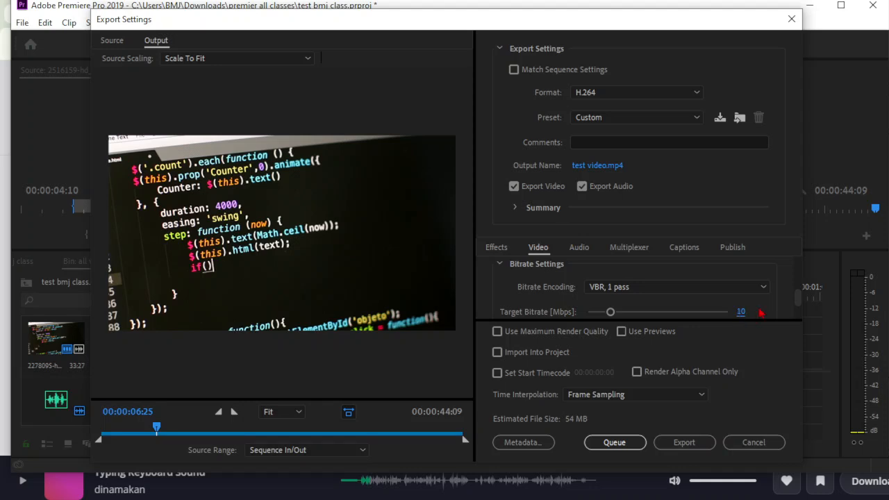
Export the video with Use Maximum Render Quality enabled and switch to the premier all classes folder in File Explorer.
{"action": "scroll", "coordinate": [778, 313], "scroll_direction": "down", "scroll_amount": 5}
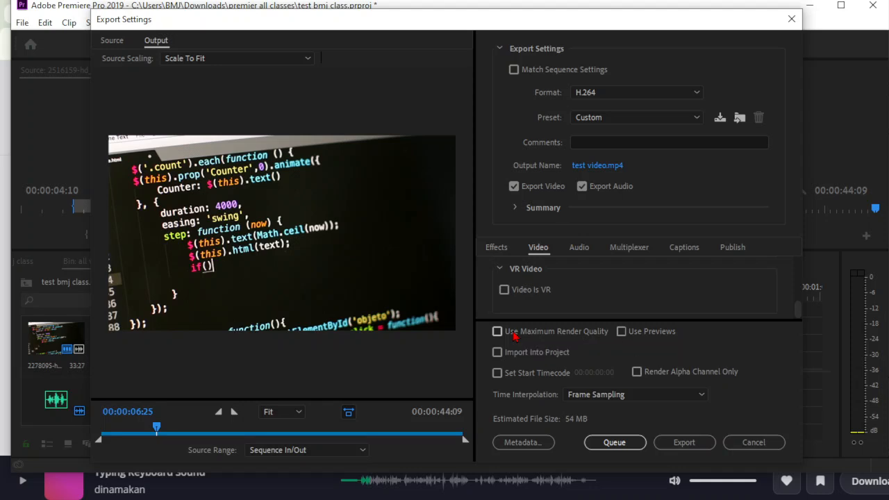
{"action": "left_click", "coordinate": [514, 337]}
{"action": "left_click", "coordinate": [688, 445]}
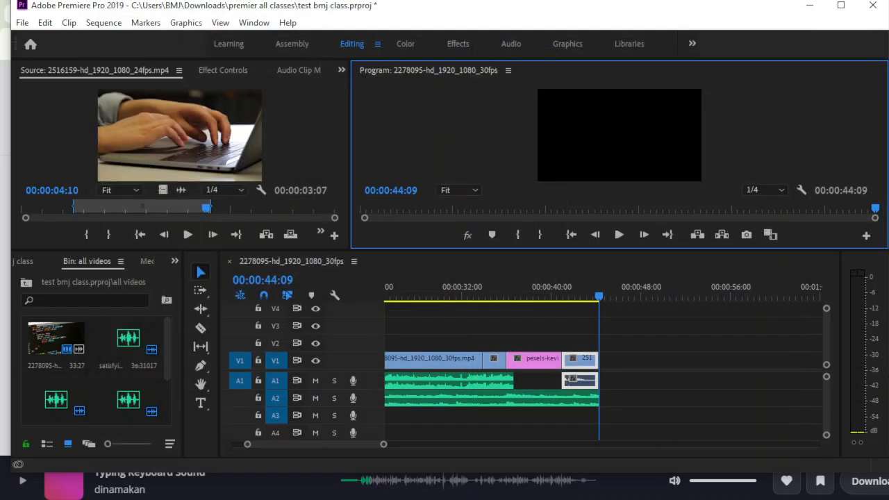
{"action": "key", "text": "alt+Tab"}
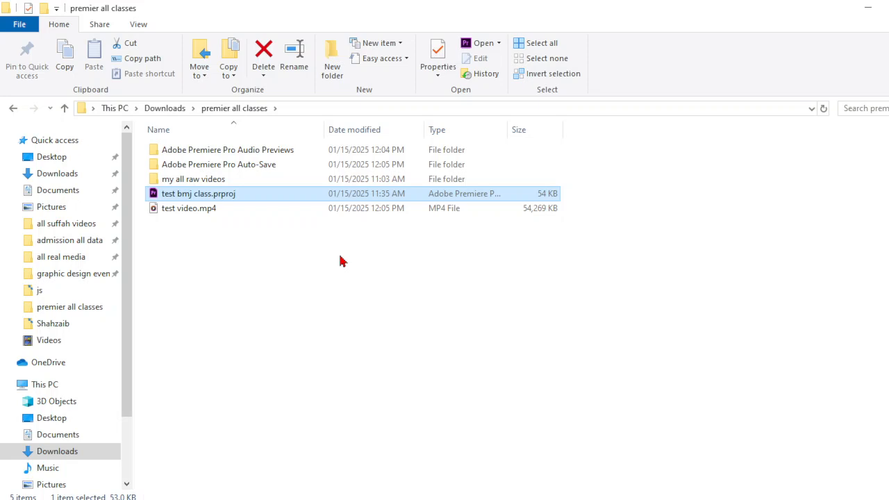
Play the exported test video.mp4 with the LED TV audio as playback device, and return to Premiere Pro.
{"action": "double_click", "coordinate": [355, 216]}
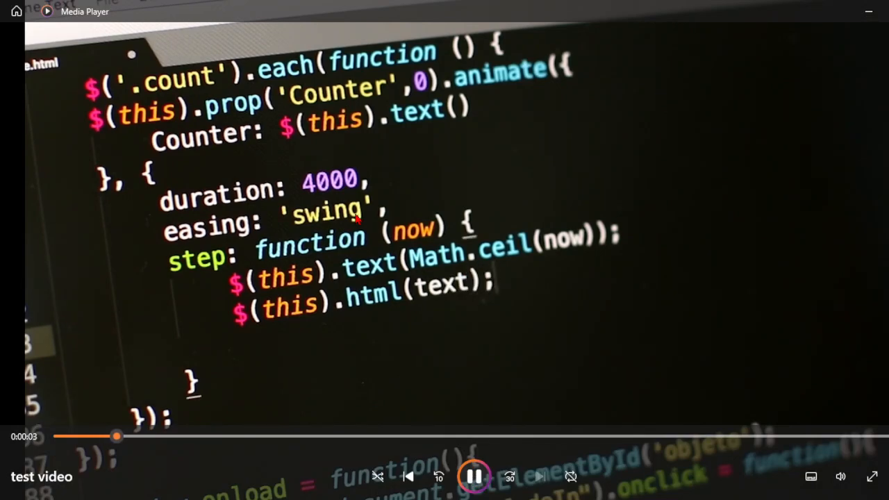
{"action": "left_click", "coordinate": [841, 477]}
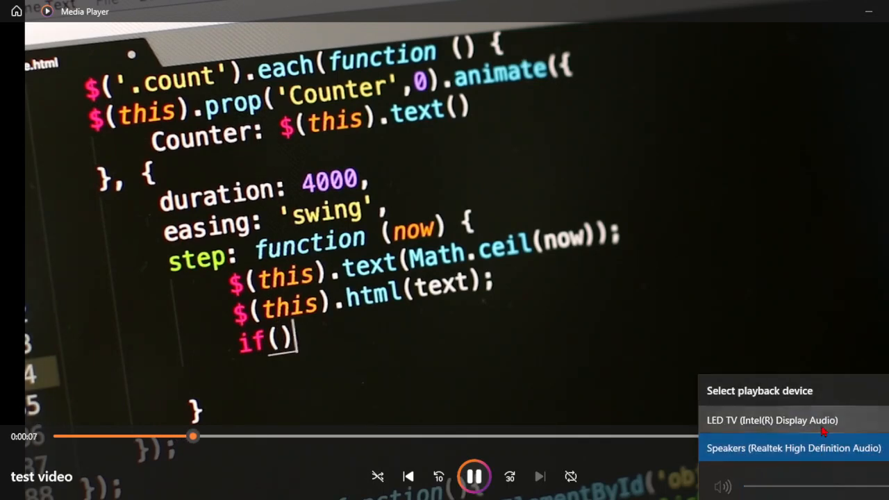
{"action": "left_click", "coordinate": [822, 423]}
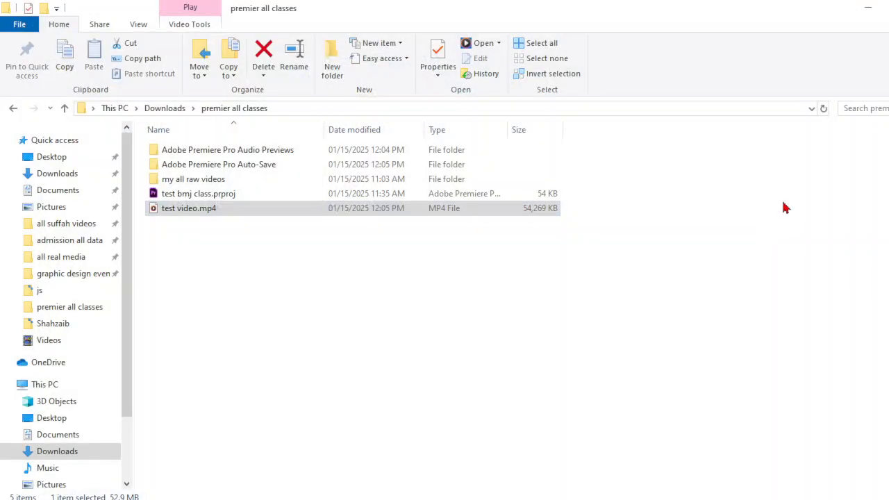
{"action": "key", "text": "alt+Tab"}
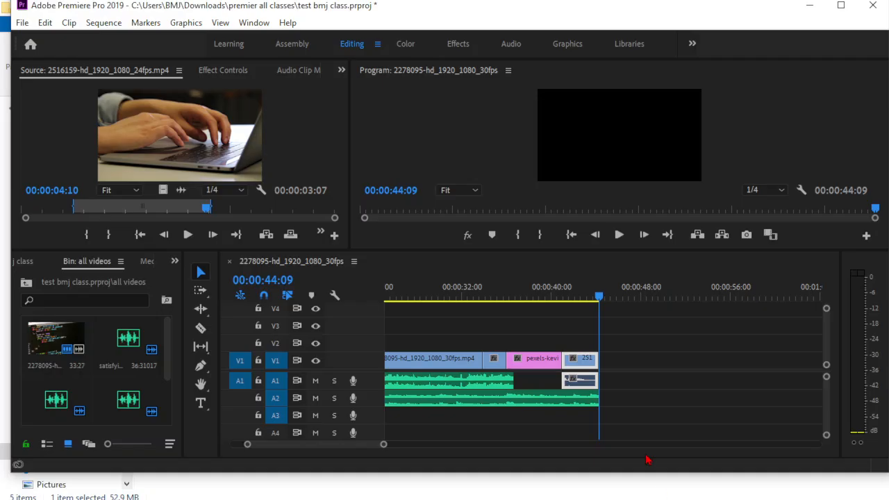
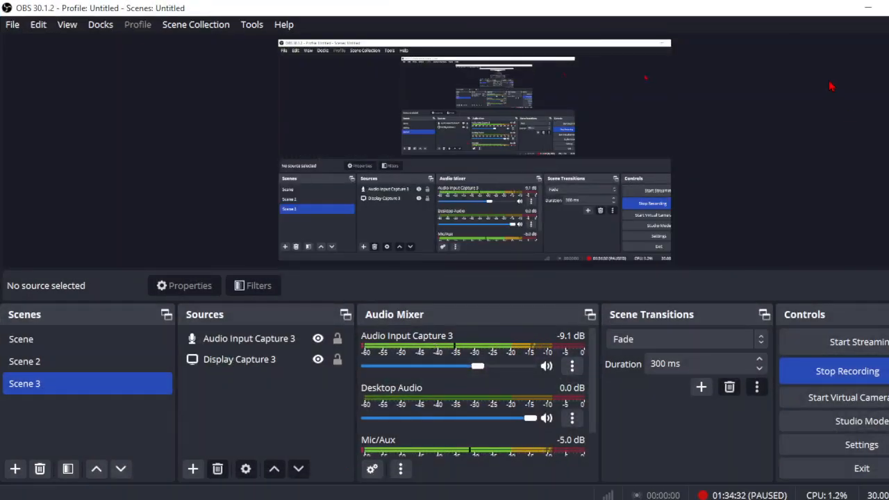
Minimize OBS and open a Chrome window with the BMJ DIGITAL EDUCATION profile.
{"action": "left_click", "coordinate": [868, 8]}
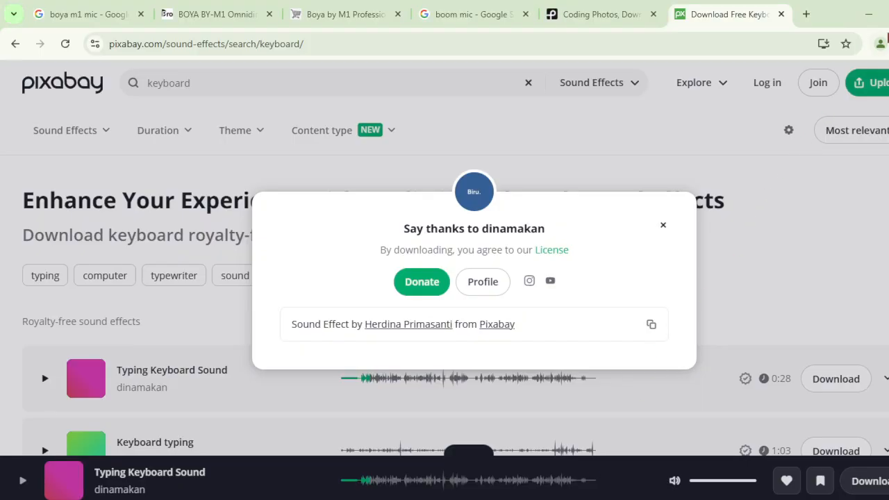
{"action": "left_click", "coordinate": [881, 44]}
{"action": "scroll", "coordinate": [775, 389], "scroll_direction": "down", "scroll_amount": 3}
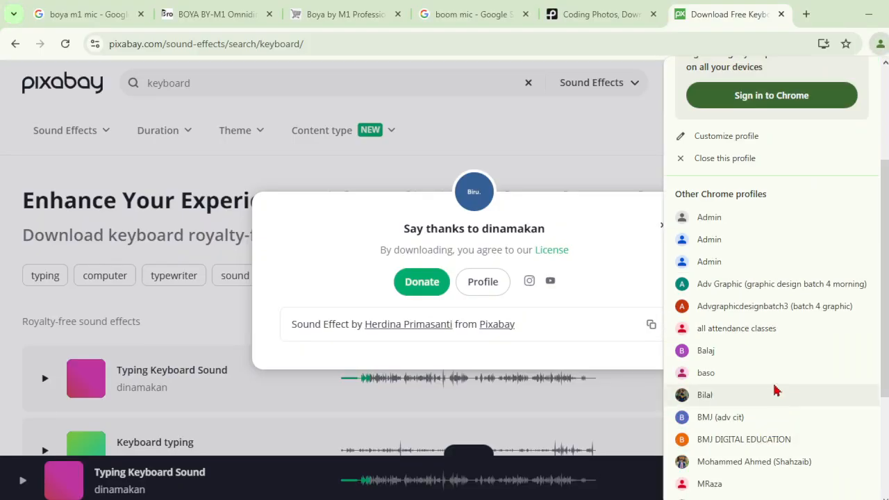
{"action": "left_click", "coordinate": [745, 440]}
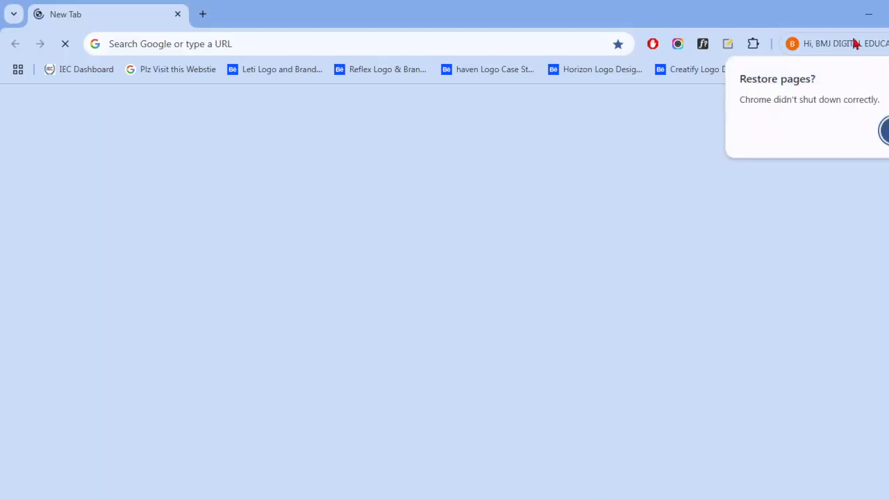
Search Google for "adobe podcast" and open the Adobe Podcast website.
{"action": "left_click", "coordinate": [369, 50]}
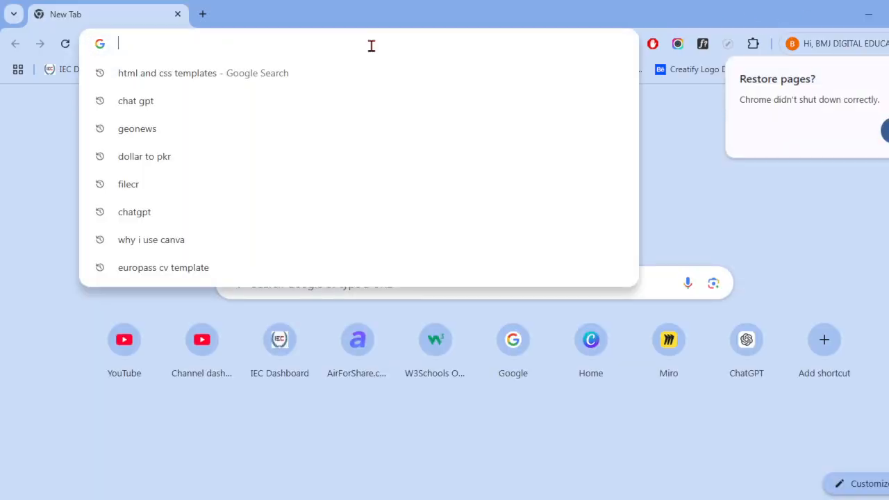
{"action": "type", "text": "adobe pod"}
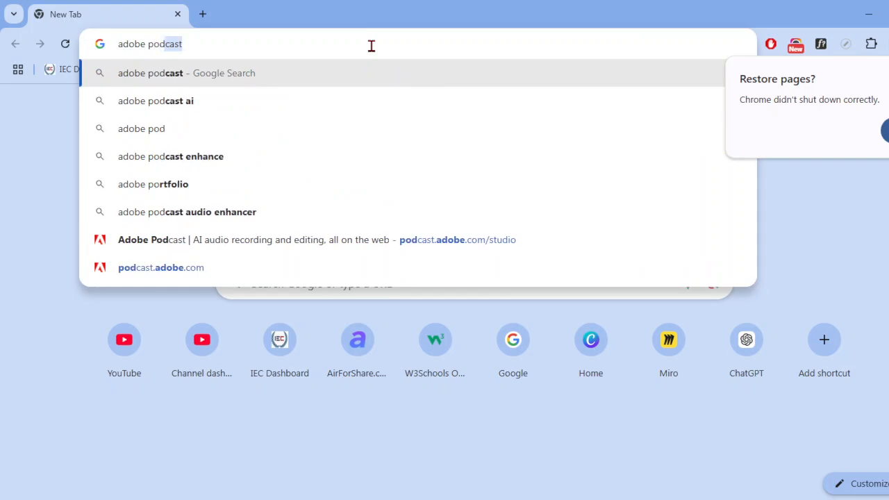
{"action": "key", "text": "Return"}
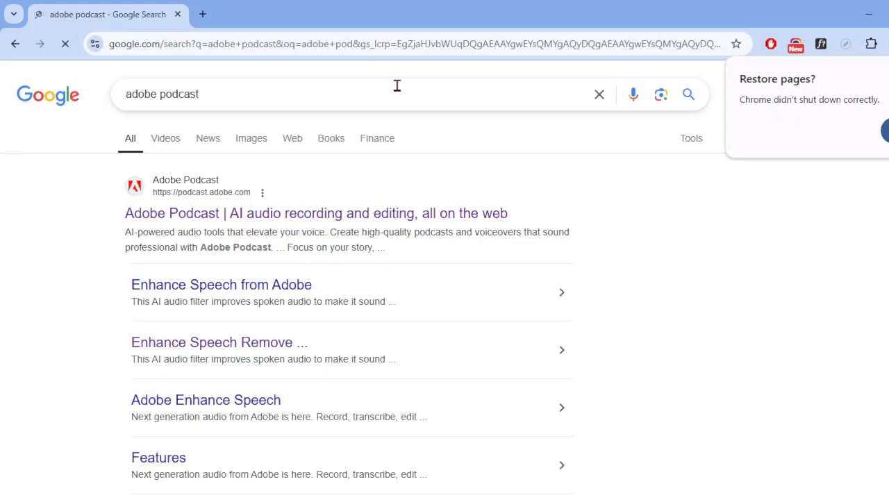
{"action": "left_click", "coordinate": [416, 209]}
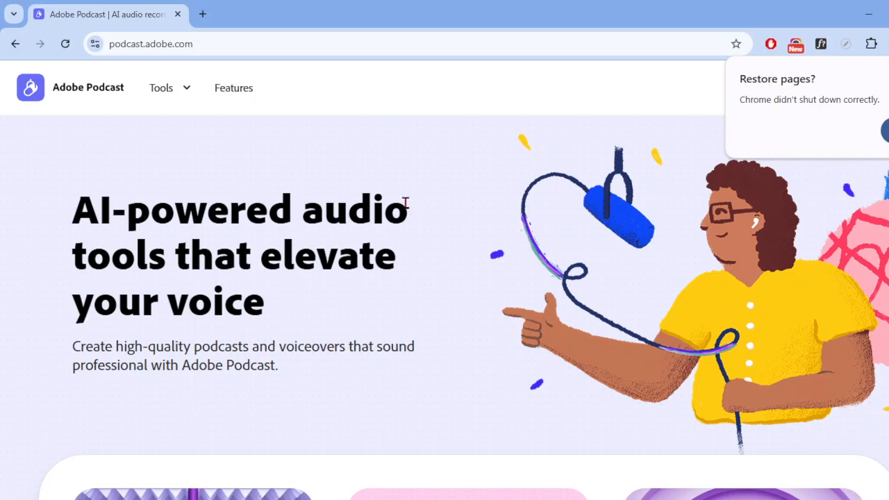
Open the Enhance Speech tool from the Adobe Podcast homepage and review its file upload limits.
{"action": "scroll", "coordinate": [273, 232], "scroll_direction": "down", "scroll_amount": 5}
{"action": "scroll", "coordinate": [742, 270], "scroll_direction": "up", "scroll_amount": 1}
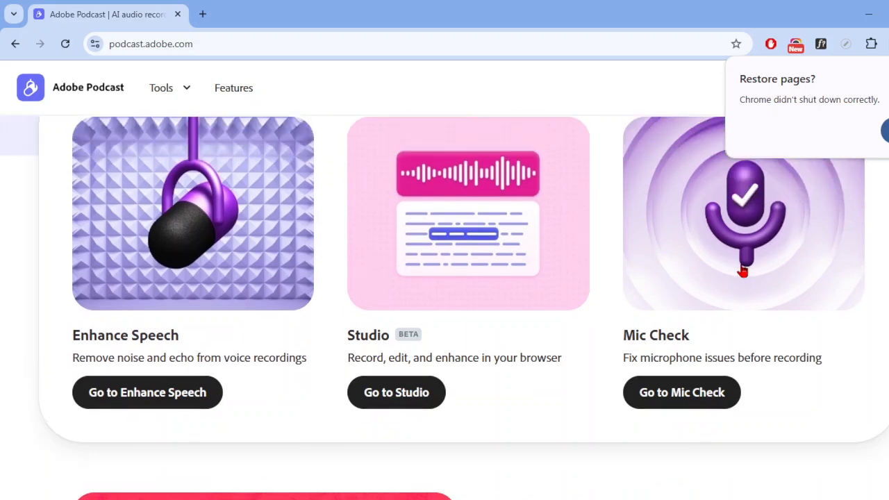
{"action": "scroll", "coordinate": [479, 307], "scroll_direction": "down", "scroll_amount": 2}
{"action": "scroll", "coordinate": [479, 307], "scroll_direction": "down", "scroll_amount": 2}
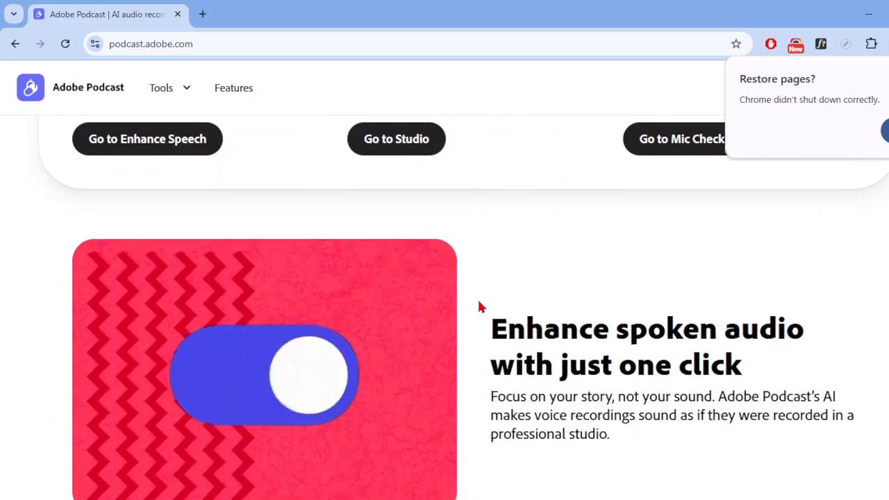
{"action": "scroll", "coordinate": [478, 306], "scroll_direction": "up", "scroll_amount": 3}
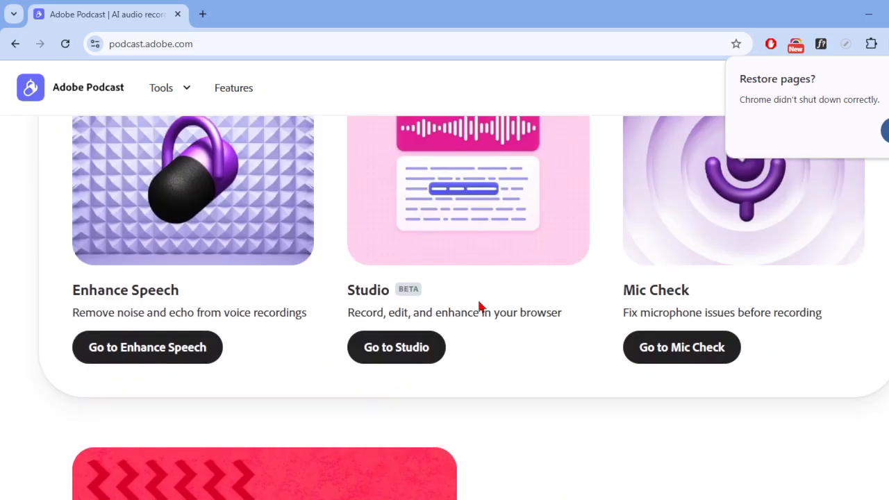
{"action": "left_click", "coordinate": [130, 352]}
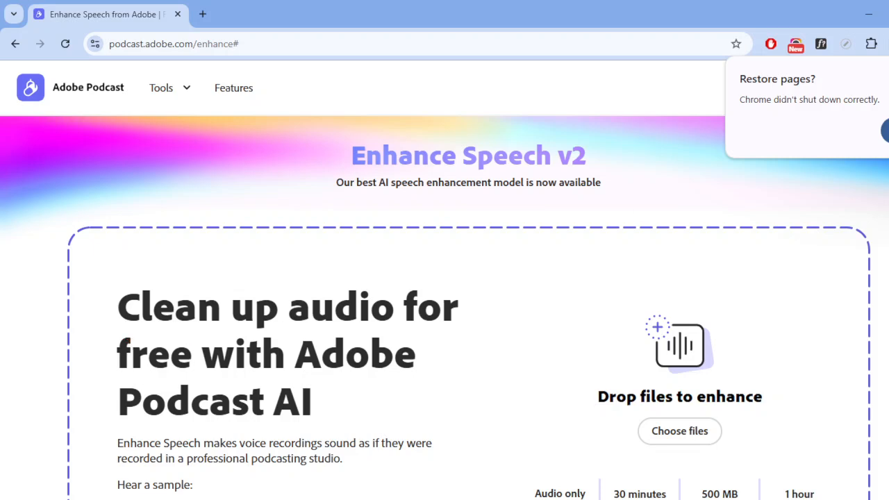
{"action": "scroll", "coordinate": [556, 313], "scroll_direction": "down", "scroll_amount": 5}
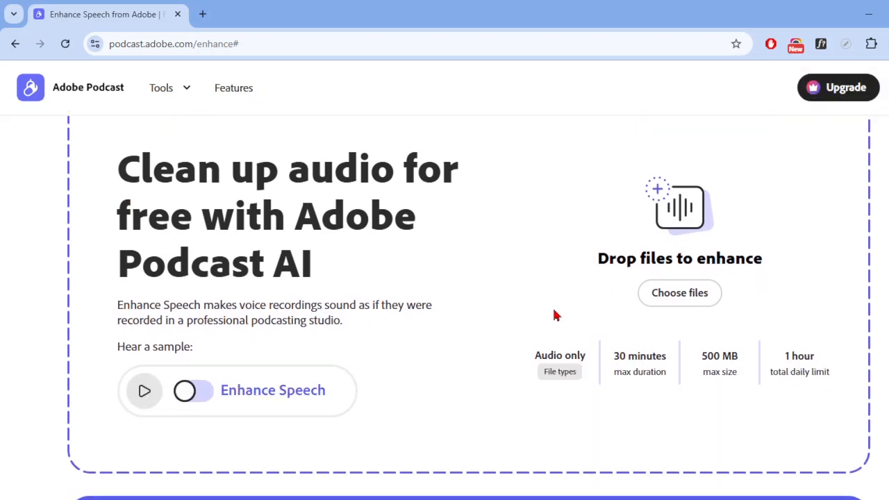
{"action": "scroll", "coordinate": [556, 313], "scroll_direction": "up", "scroll_amount": 3}
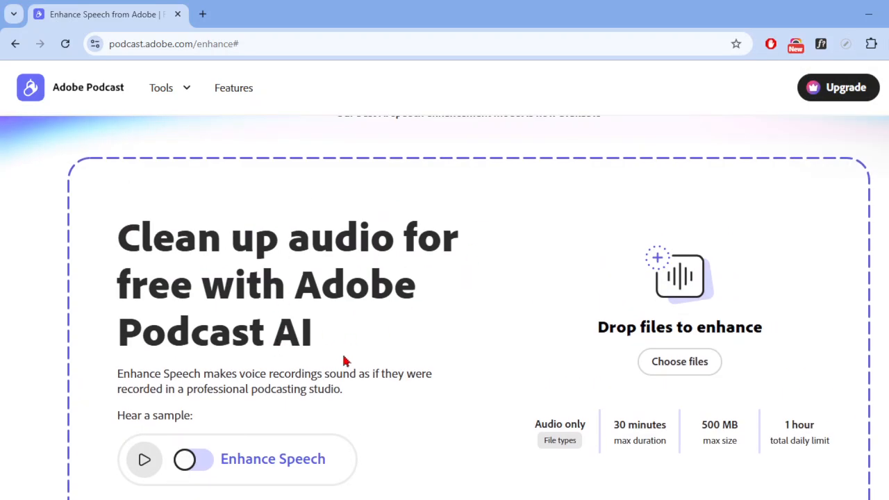
{"action": "scroll", "coordinate": [294, 308], "scroll_direction": "down", "scroll_amount": 1}
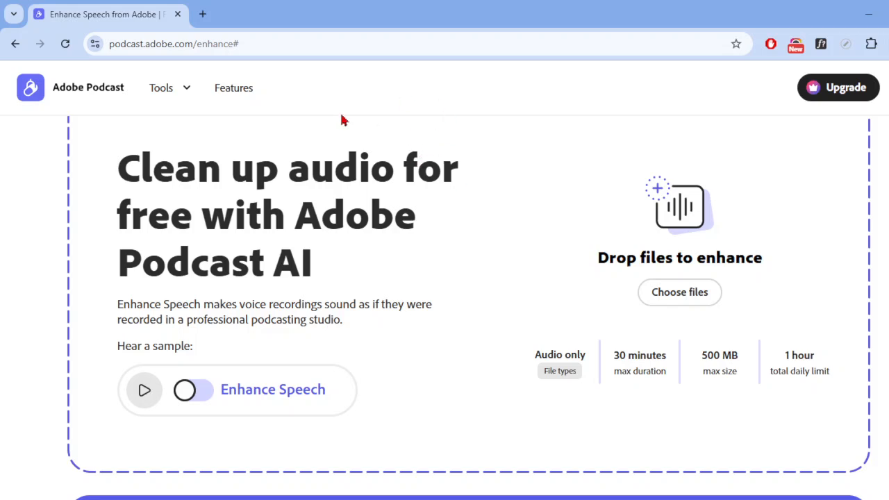
Search Google for "air for sharre" in a new tab and open AirForShare.com.
{"action": "left_click", "coordinate": [203, 14]}
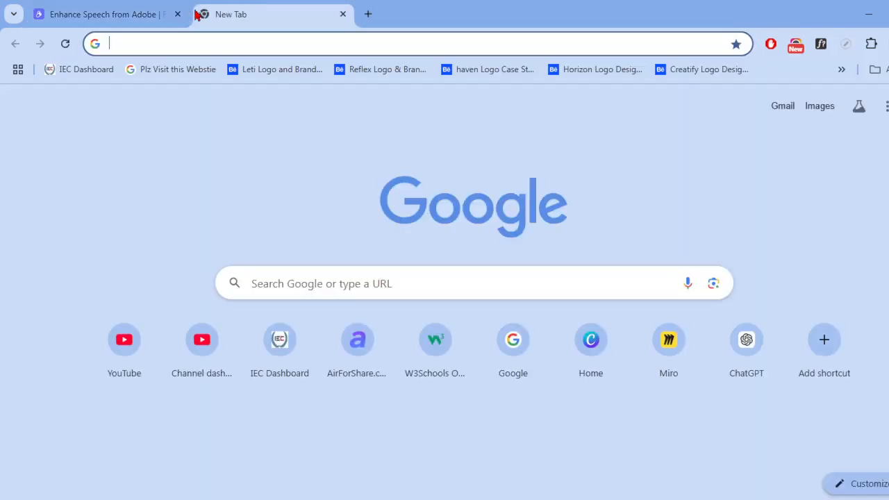
{"action": "type", "text": "air for sharre"}
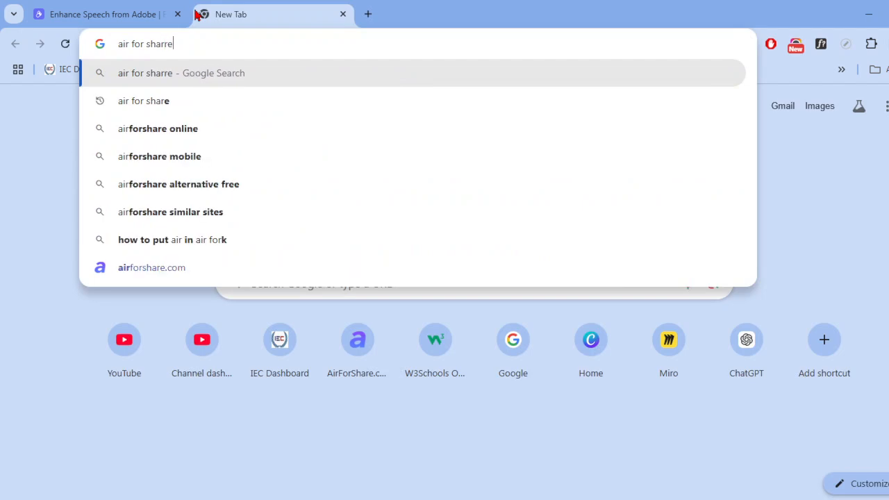
{"action": "key", "text": "Return"}
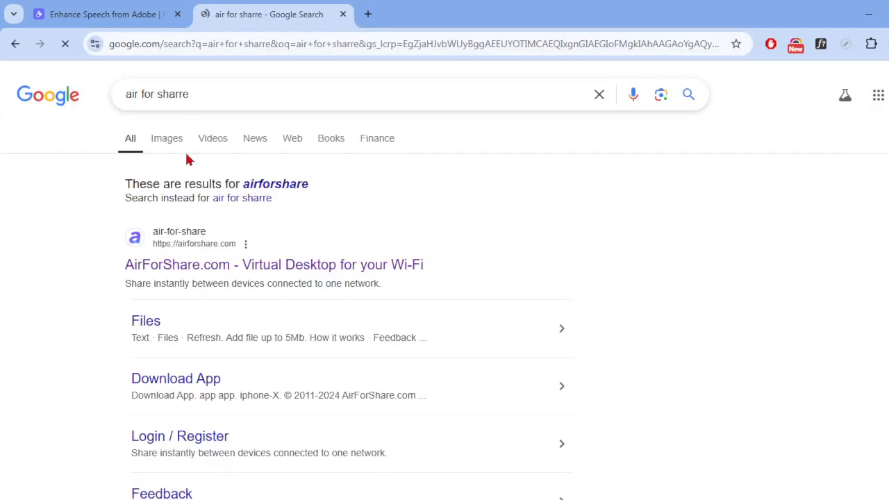
{"action": "left_click", "coordinate": [184, 260]}
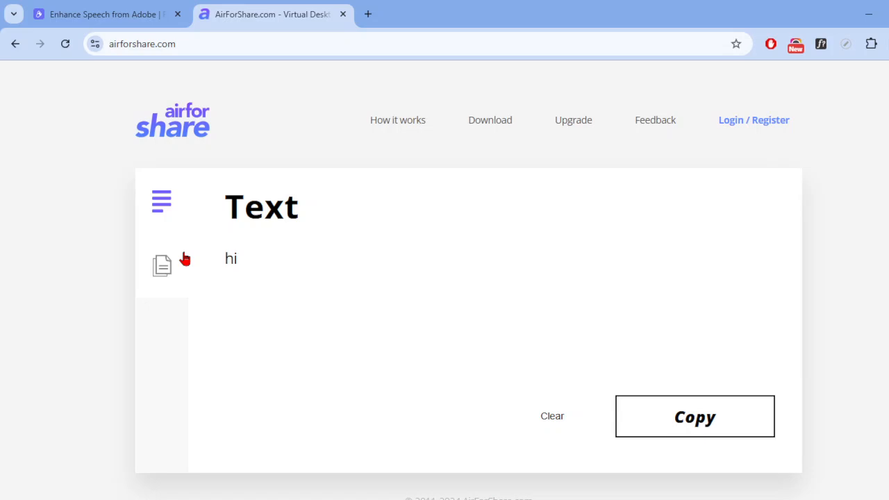
Delete the text "hi" from the AirForShare text area and reload the page to fetch the shared link.
{"action": "left_click", "coordinate": [268, 265]}
{"action": "key", "text": "BackSpace"}
{"action": "key", "text": "BackSpace"}
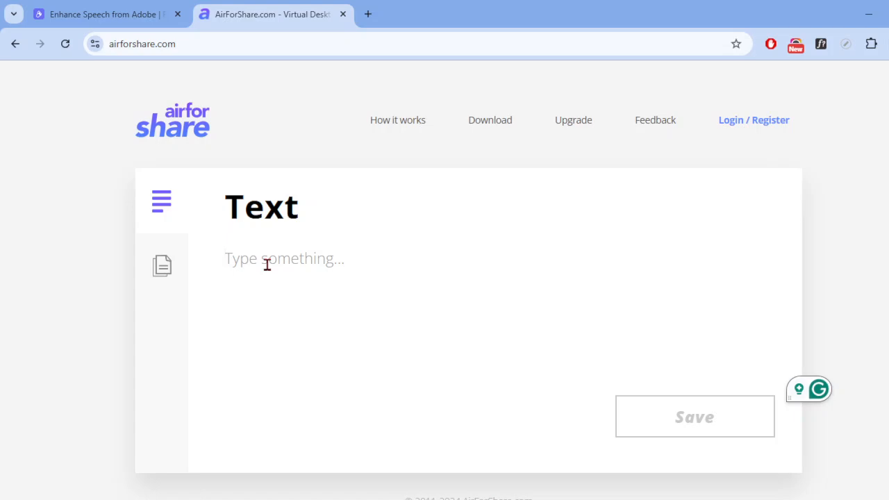
{"action": "left_click", "coordinate": [67, 45]}
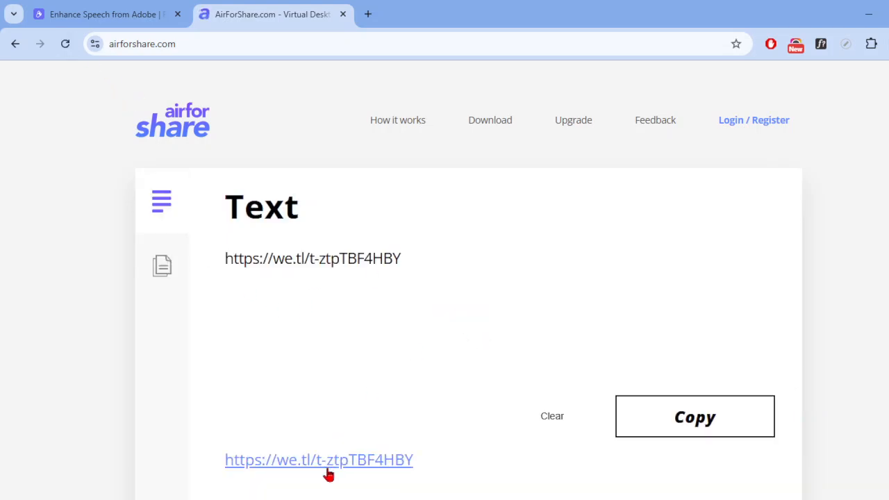
Download Wednesday at 12-39 PM.m4a from the shared WeTransfer link and return to the AirForShare page.
{"action": "left_click", "coordinate": [328, 471]}
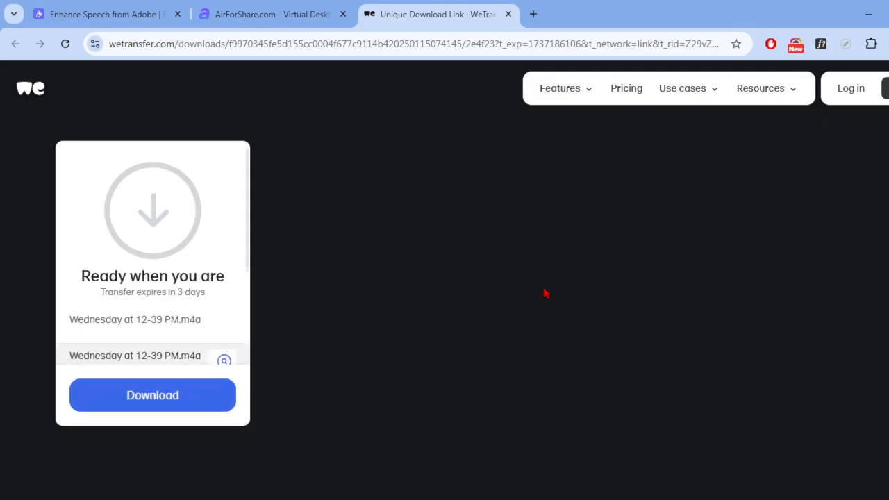
{"action": "left_click", "coordinate": [195, 404]}
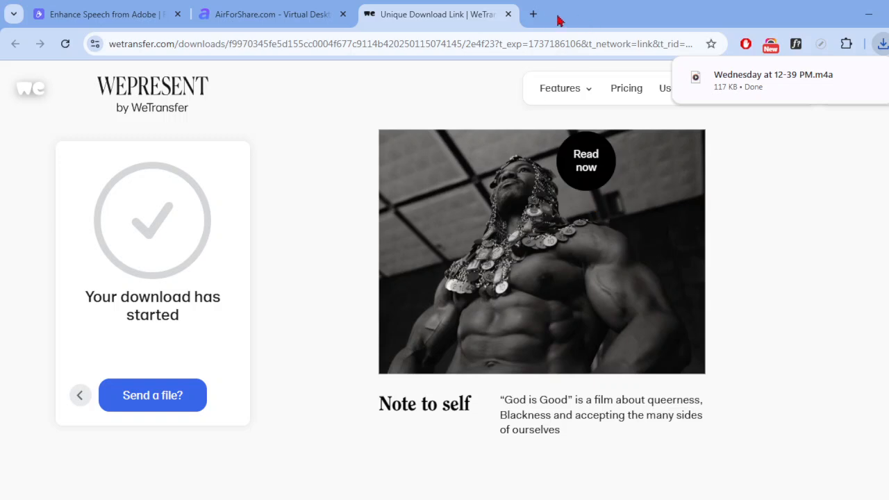
{"action": "left_click", "coordinate": [312, 21]}
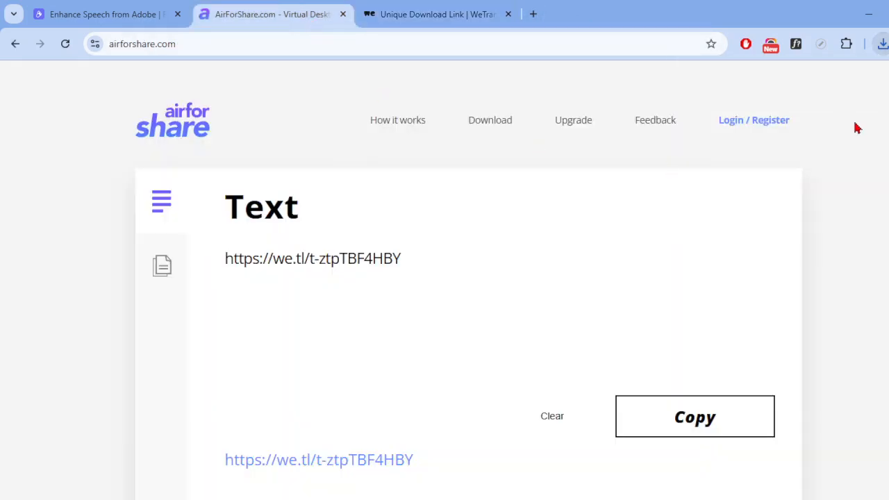
Upload the downloaded Wednesday at 12-39 PM.m4a recording to Adobe Podcast's Enhance Speech.
{"action": "left_click", "coordinate": [883, 44]}
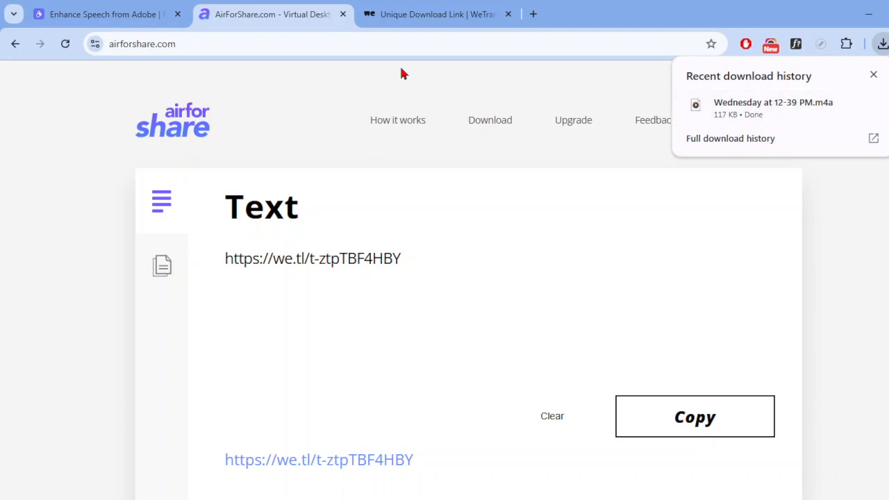
{"action": "left_click", "coordinate": [105, 14]}
{"action": "left_click", "coordinate": [883, 43]}
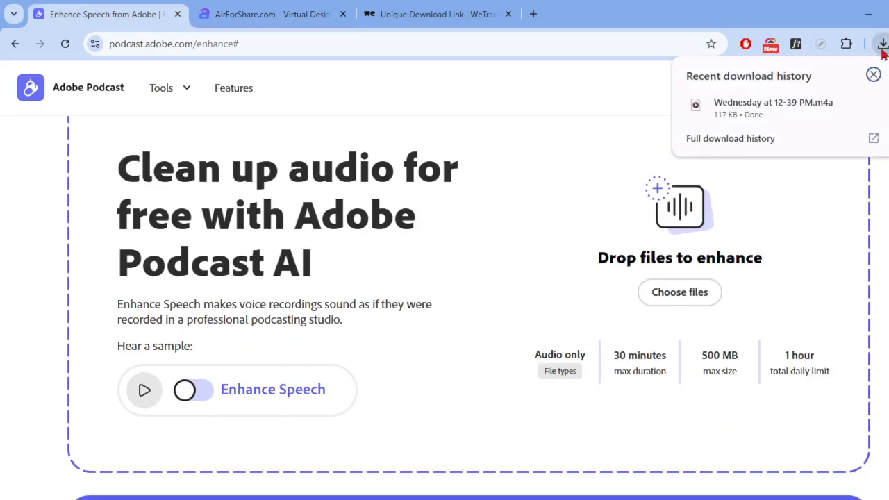
{"action": "left_click_drag", "start_coordinate": [784, 109], "coordinate": [512, 257]}
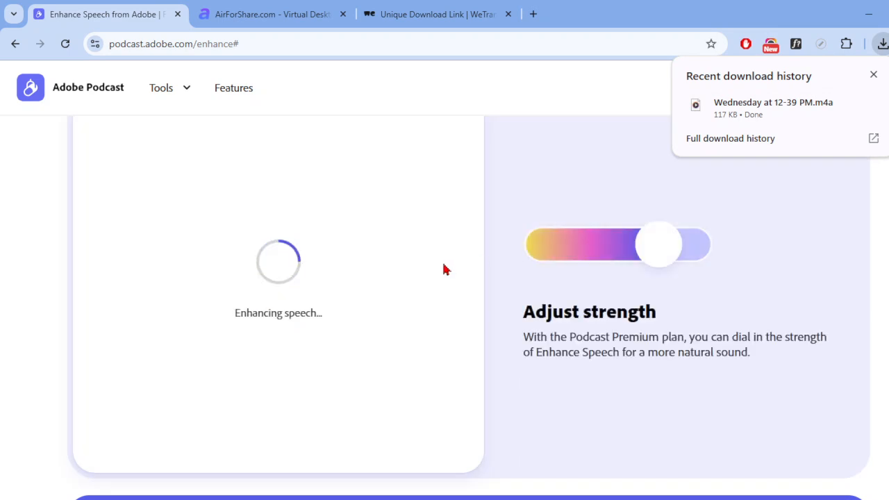
{"action": "scroll", "coordinate": [446, 270], "scroll_direction": "up", "scroll_amount": 2}
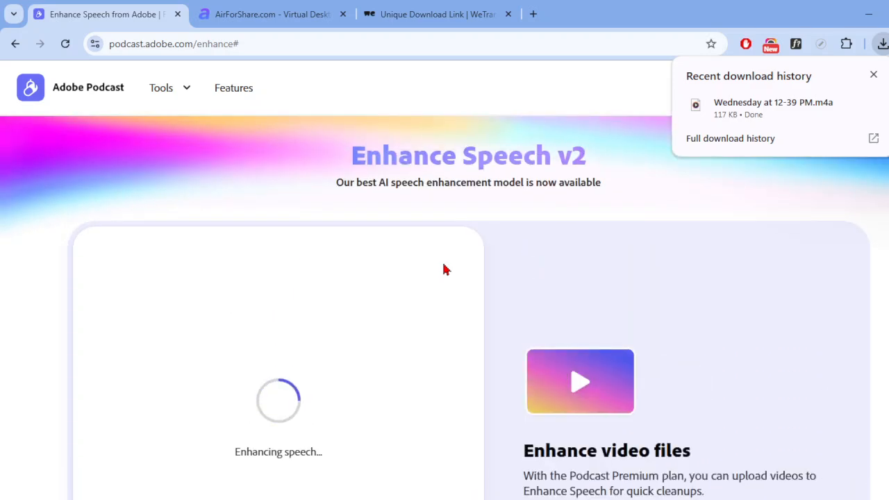
Play the original Wednesday at 12-39 PM.m4a recording in Media Player and pause it.
{"action": "left_click", "coordinate": [793, 113]}
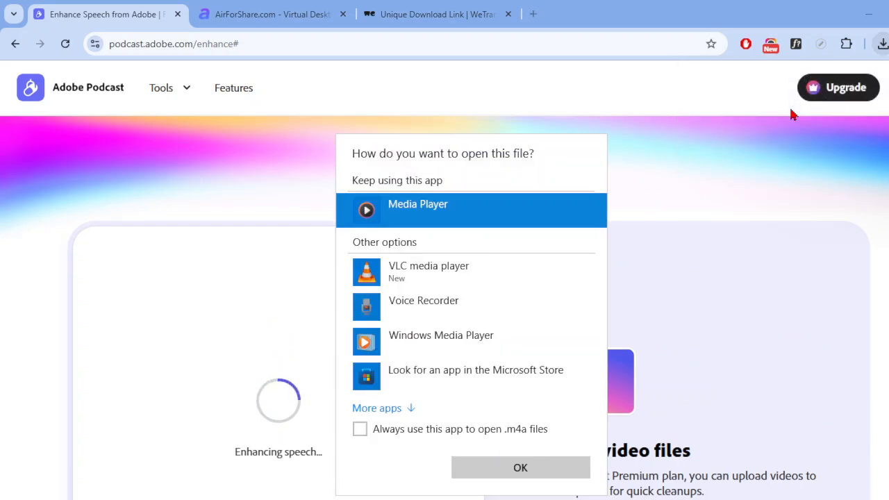
{"action": "left_click", "coordinate": [553, 468]}
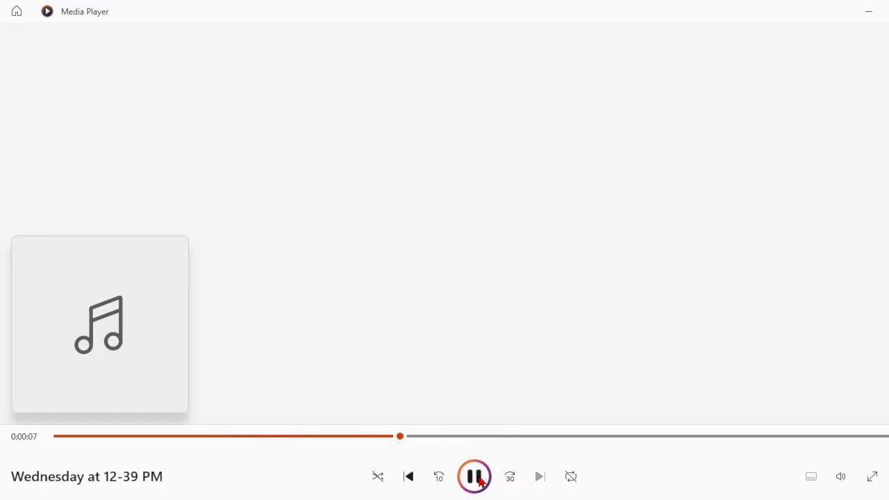
{"action": "left_click", "coordinate": [480, 480]}
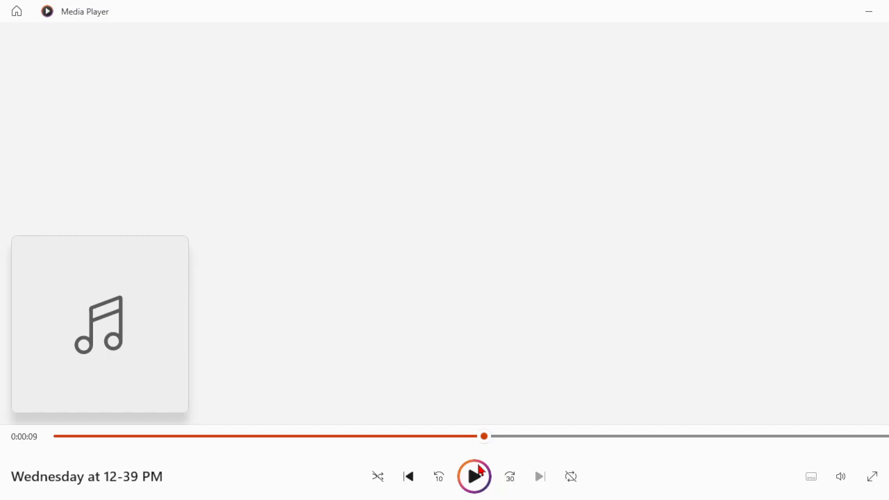
Resume playing the original Wednesday at 12-39 PM recording, then return to the Adobe Podcast Enhance Speech page in the browser.
{"action": "left_click", "coordinate": [480, 483]}
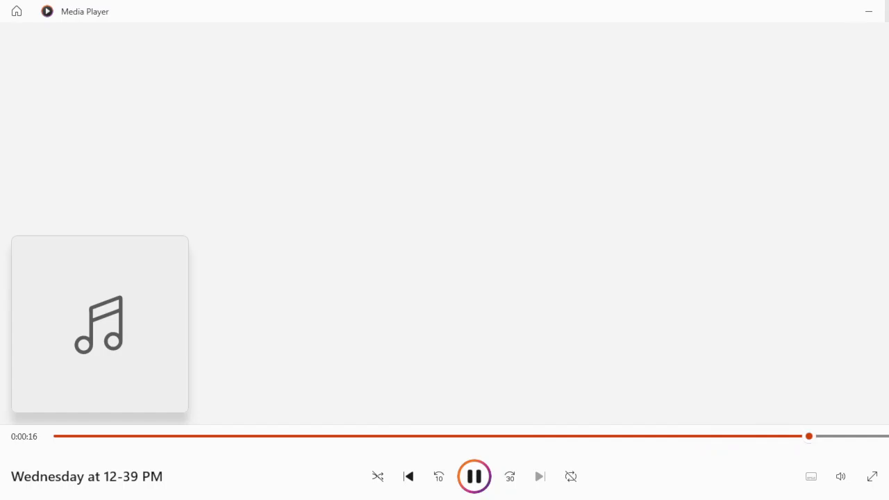
{"action": "left_click", "coordinate": [875, 21]}
{"action": "scroll", "coordinate": [380, 397], "scroll_direction": "down", "scroll_amount": 2}
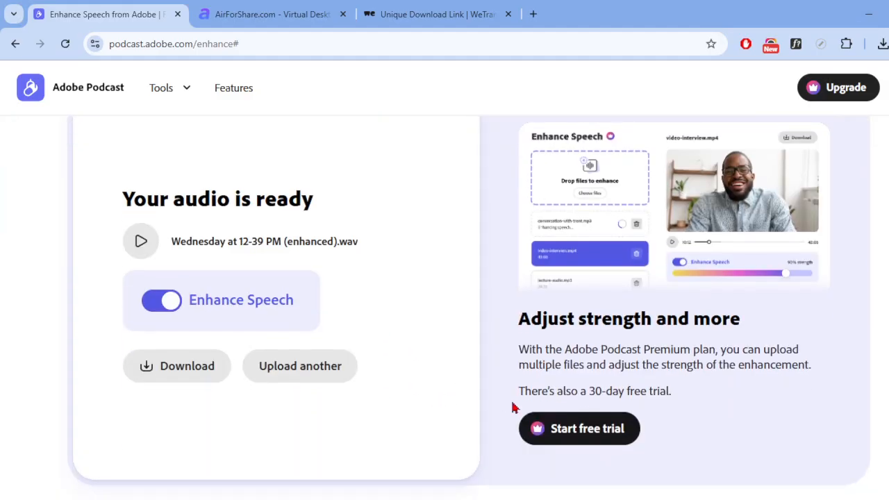
Play the processed audio and compare it with the original recording by switching Enhance Speech off and on.
{"action": "left_click", "coordinate": [149, 253]}
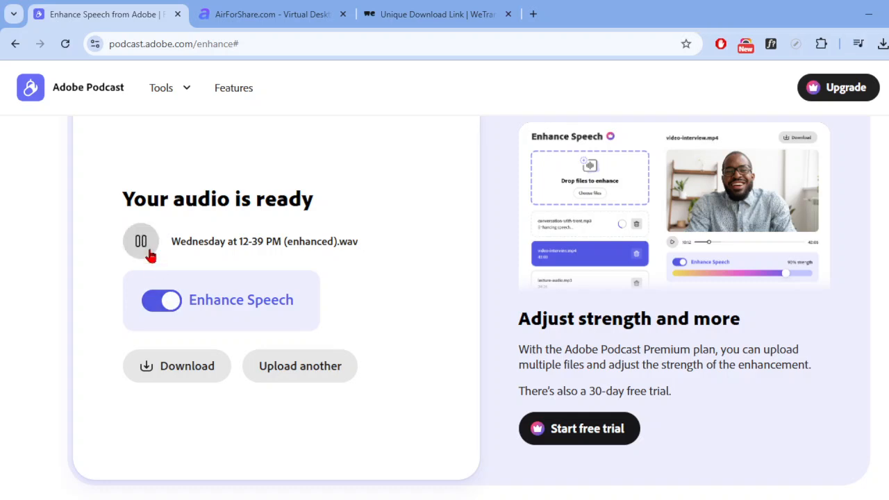
{"action": "left_click", "coordinate": [162, 312]}
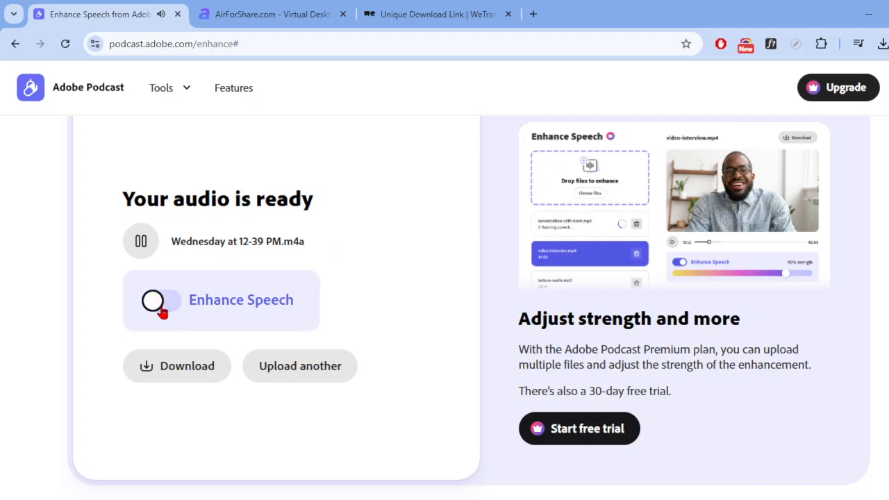
{"action": "left_click", "coordinate": [163, 312]}
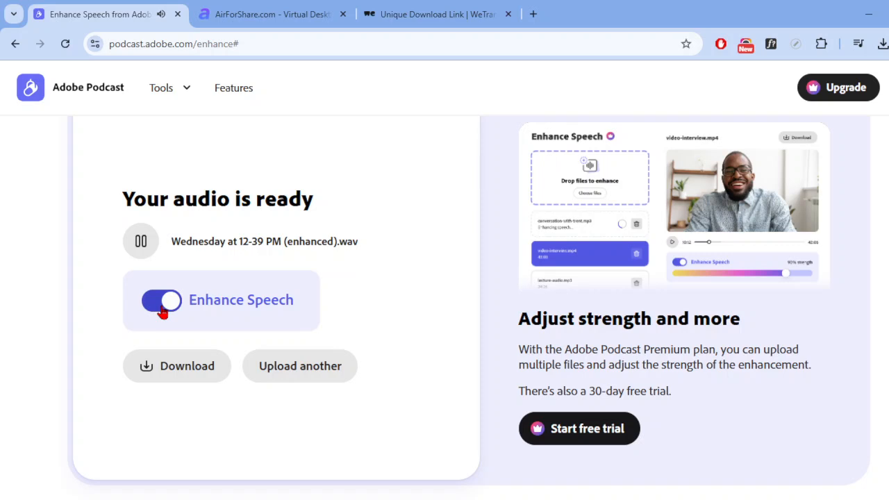
{"action": "left_click", "coordinate": [163, 312]}
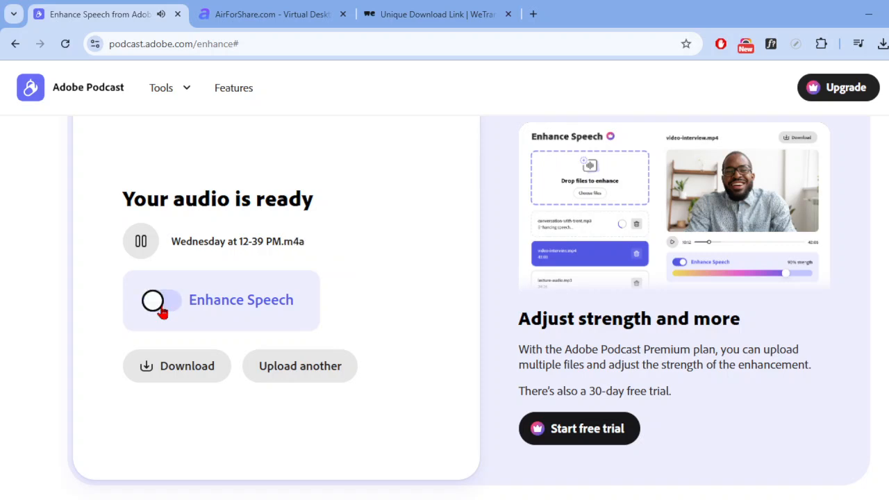
{"action": "left_click", "coordinate": [163, 312]}
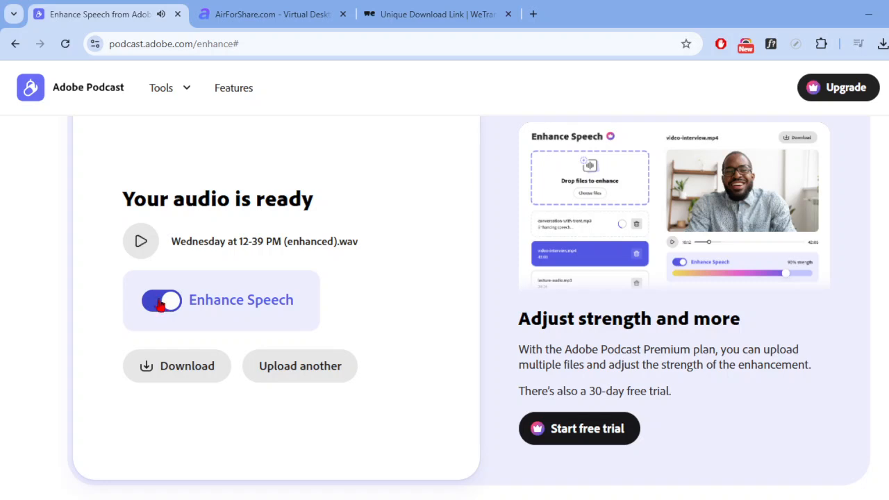
{"action": "left_click", "coordinate": [160, 304]}
{"action": "left_click", "coordinate": [153, 256]}
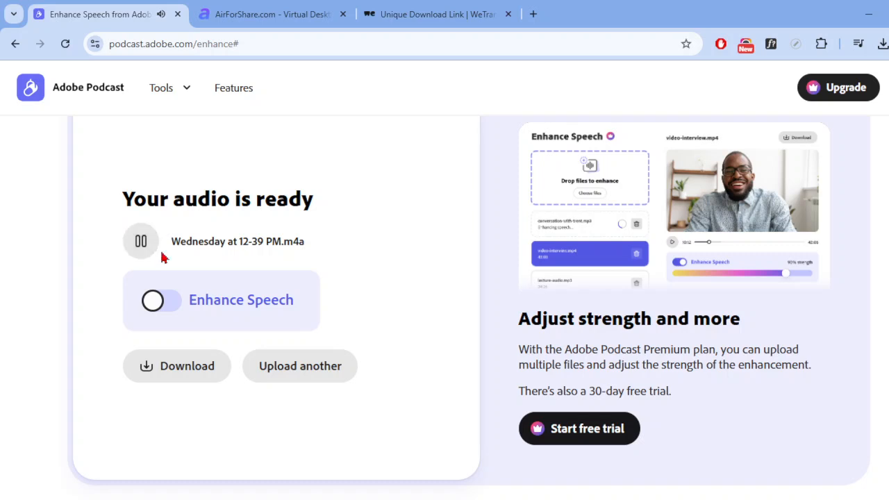
{"action": "left_click", "coordinate": [157, 302]}
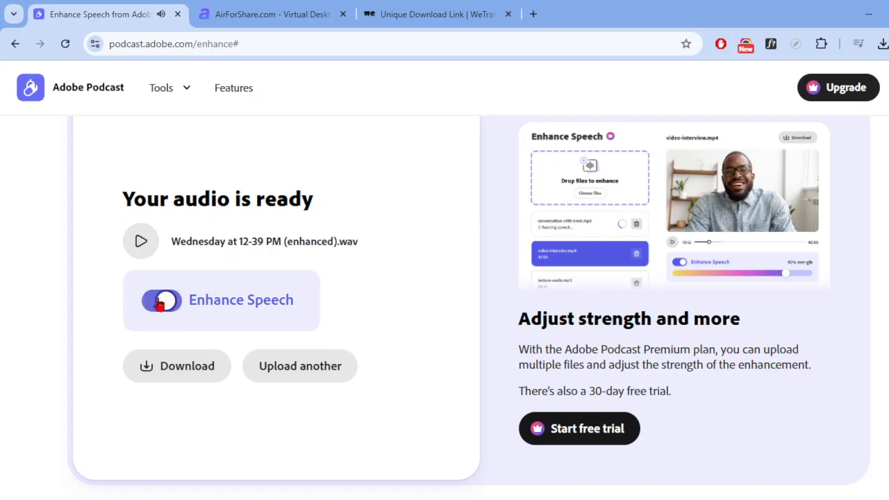
{"action": "left_click", "coordinate": [151, 247]}
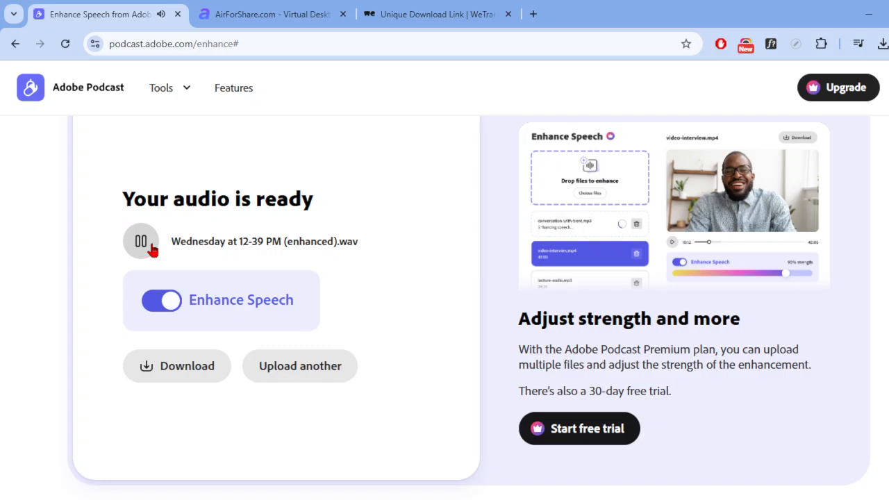
{"action": "left_click", "coordinate": [152, 249]}
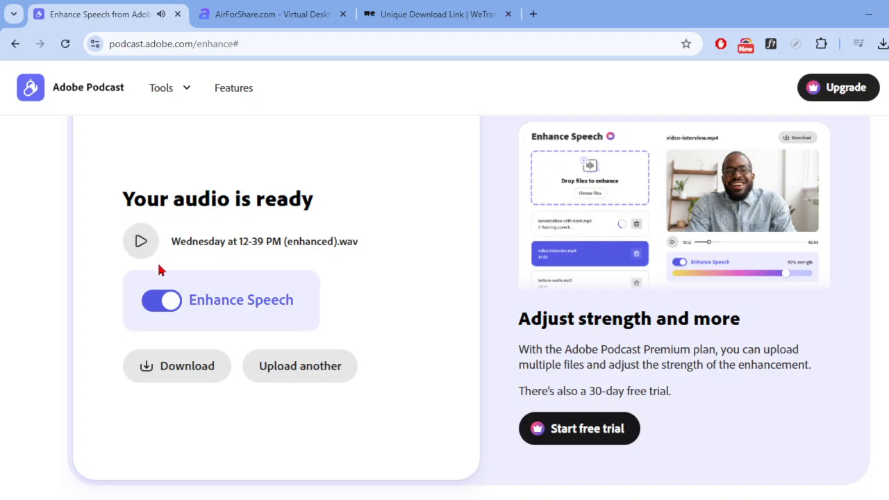
Download the enhanced WAV version of the Wednesday at 12-39 PM recording.
{"action": "left_click", "coordinate": [185, 370]}
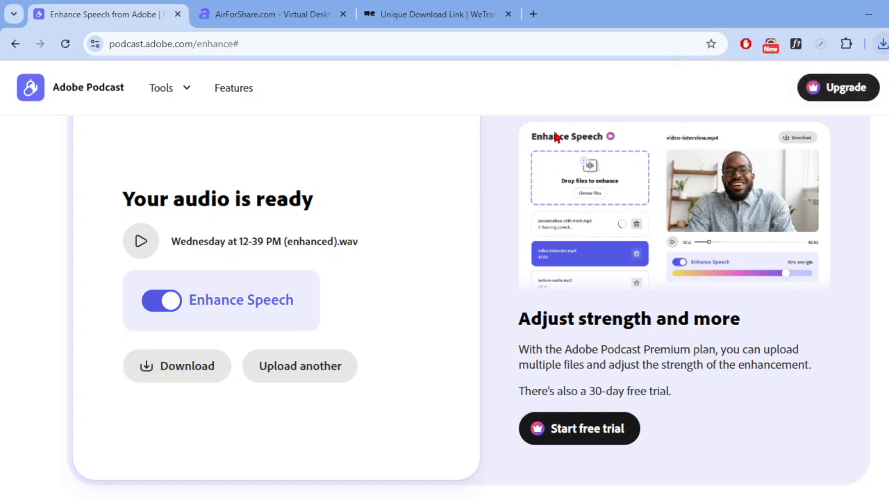
{"action": "scroll", "coordinate": [423, 208], "scroll_direction": "up", "scroll_amount": 2}
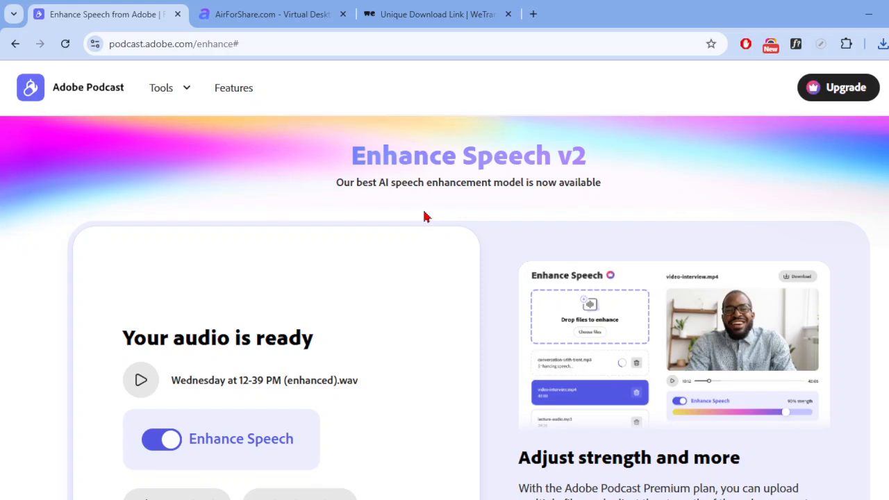
{"action": "scroll", "coordinate": [426, 217], "scroll_direction": "down", "scroll_amount": 4}
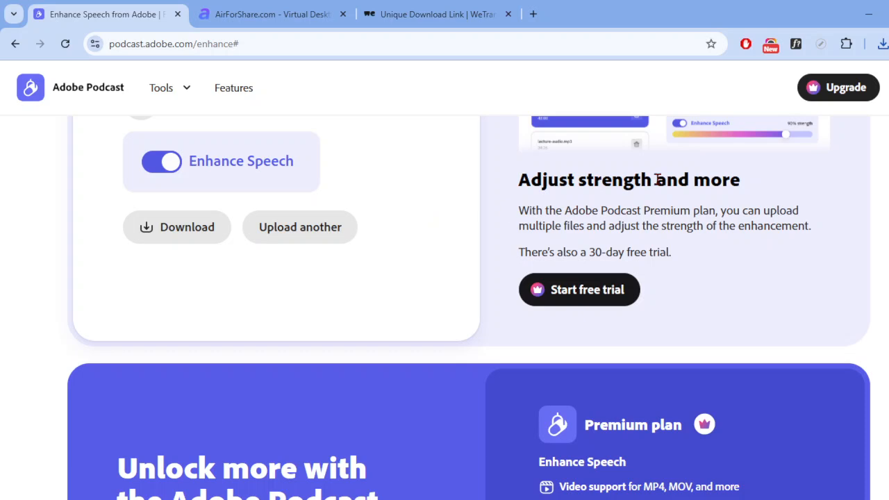
Import the downloaded Wednesday at 12-39 PM.m4a into Premiere Pro's all videos bin and place it on A1 right after the last clip.
{"action": "left_click", "coordinate": [882, 43]}
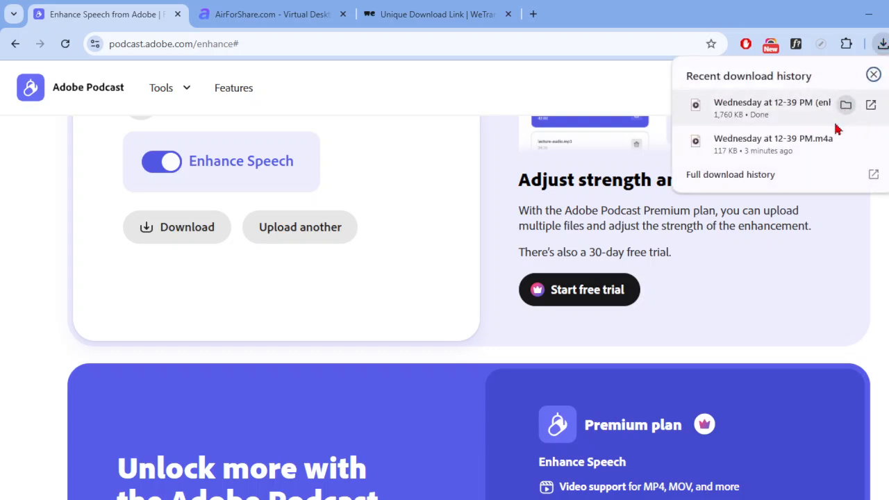
{"action": "left_click_drag", "start_coordinate": [817, 146], "coordinate": [115, 417]}
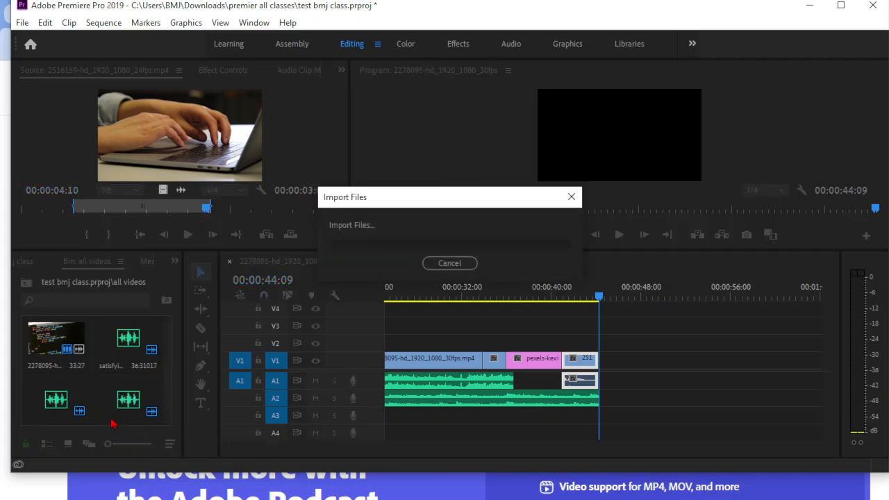
{"action": "left_click_drag", "start_coordinate": [664, 321], "coordinate": [669, 354]}
{"action": "left_click_drag", "start_coordinate": [643, 396], "coordinate": [683, 380]}
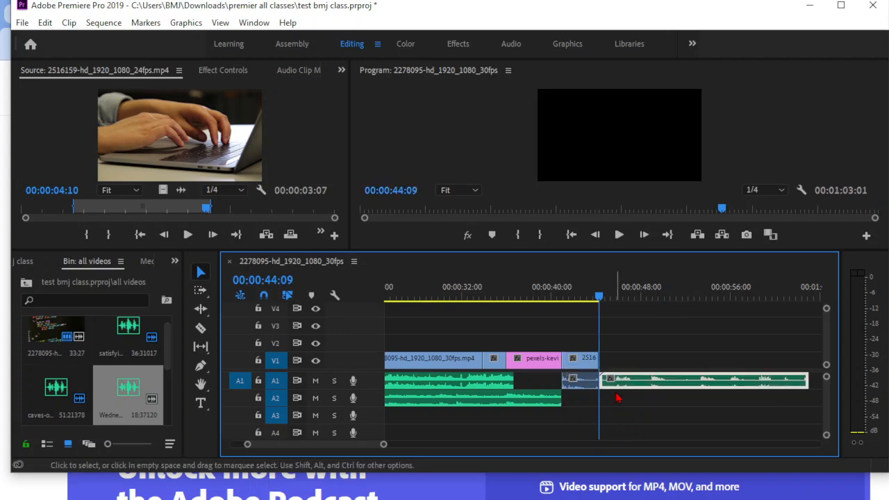
Play the newly placed recording and switch the system playback device to Speakers (Realtek High Definition Audio).
{"action": "key", "text": "space"}
{"action": "key", "text": "space"}
{"action": "left_click", "coordinate": [619, 235]}
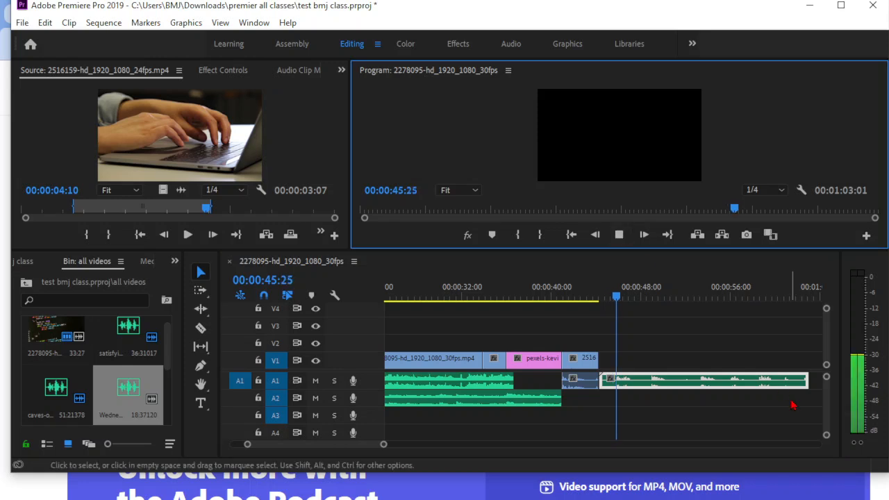
{"action": "left_click", "coordinate": [818, 459]}
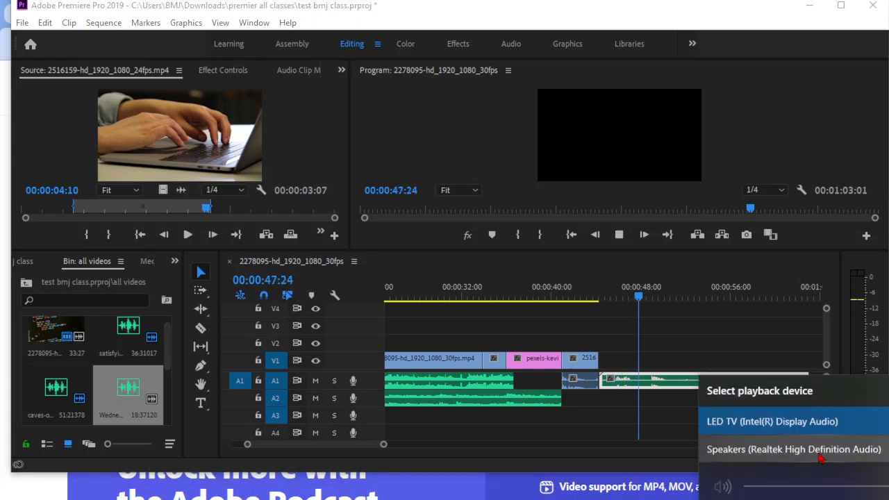
{"action": "left_click", "coordinate": [806, 448]}
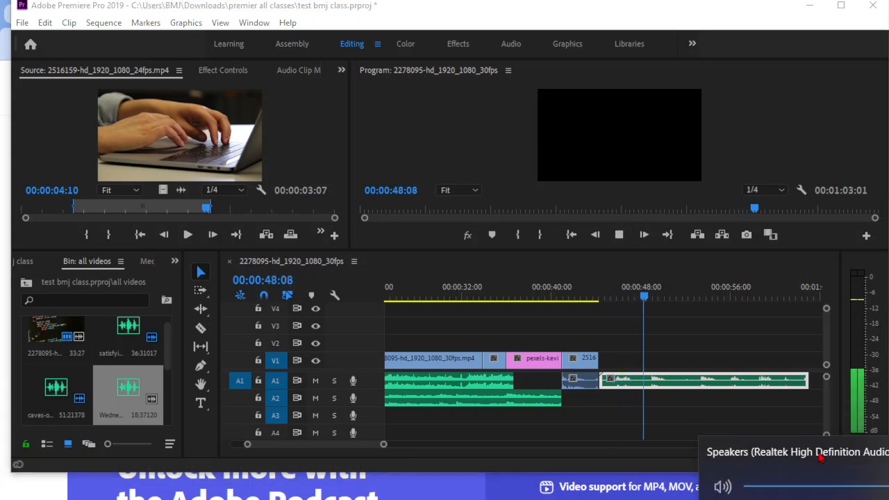
Replay the beginning of the original recording on A1 several times through the speakers, then stop playback.
{"action": "left_click", "coordinate": [619, 236]}
{"action": "left_click", "coordinate": [619, 236]}
{"action": "left_click_drag", "start_coordinate": [631, 292], "coordinate": [625, 292]}
{"action": "left_click", "coordinate": [619, 234]}
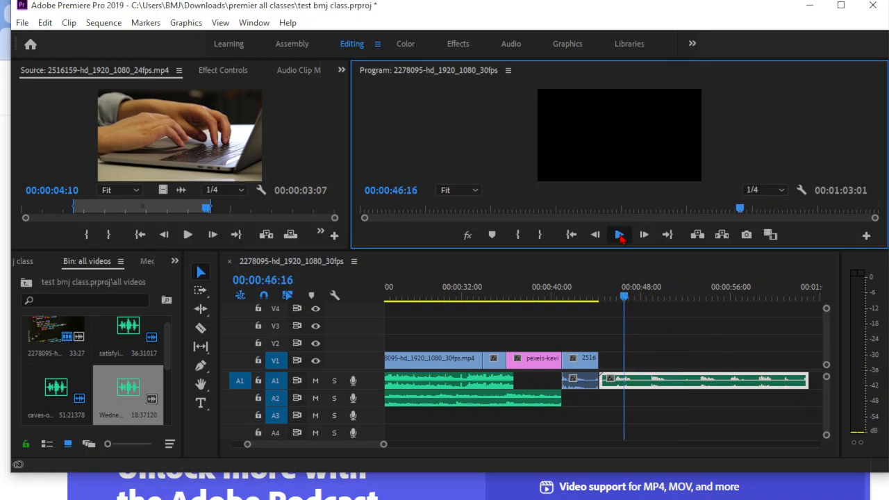
{"action": "left_click", "coordinate": [619, 235]}
{"action": "left_click_drag", "start_coordinate": [629, 296], "coordinate": [605, 295]}
{"action": "left_click", "coordinate": [619, 235]}
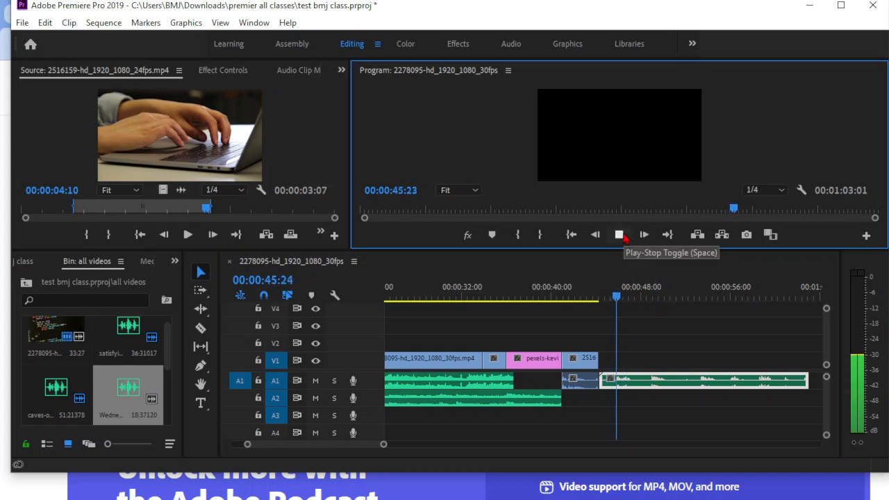
{"action": "left_click", "coordinate": [620, 235]}
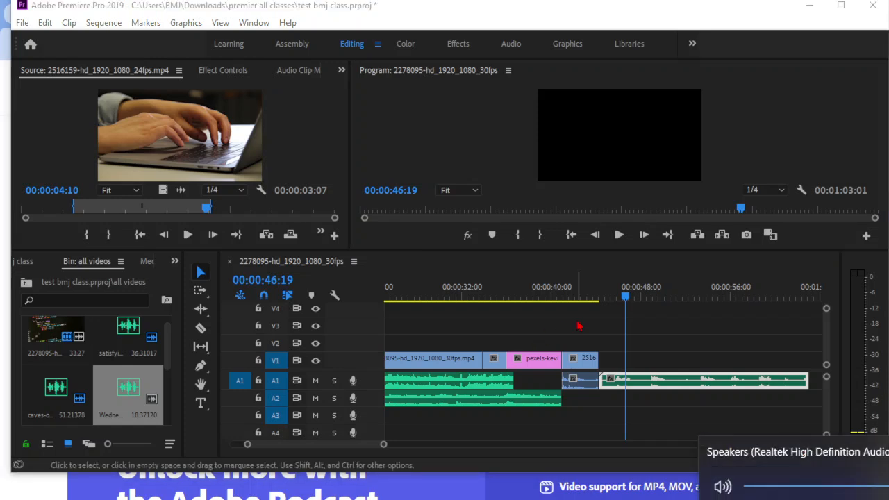
{"action": "left_click", "coordinate": [597, 311]}
{"action": "left_click", "coordinate": [606, 296]}
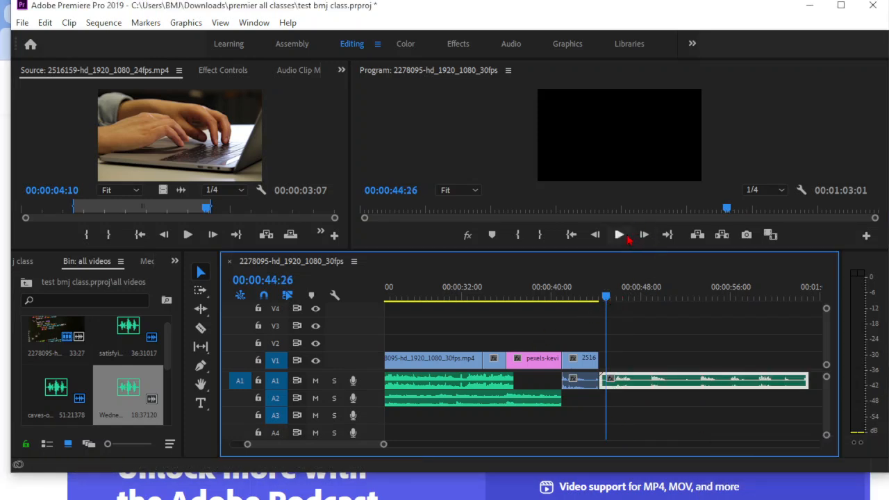
{"action": "left_click", "coordinate": [619, 235]}
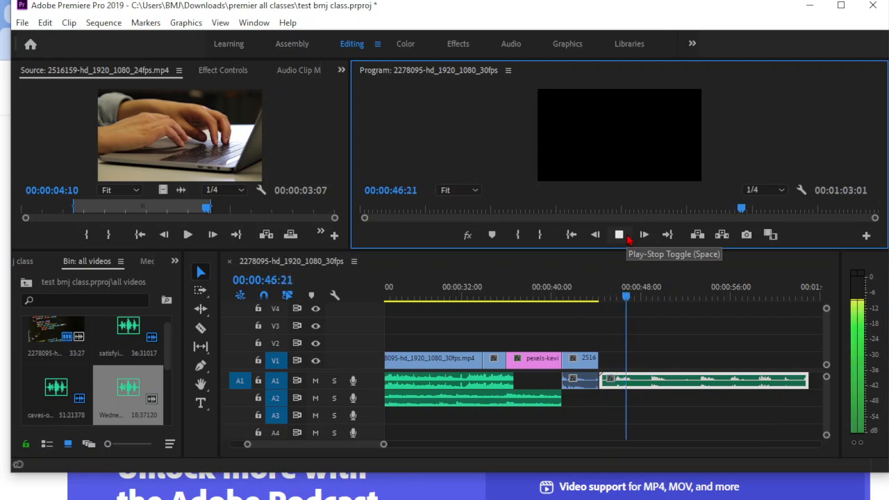
{"action": "left_click", "coordinate": [621, 235]}
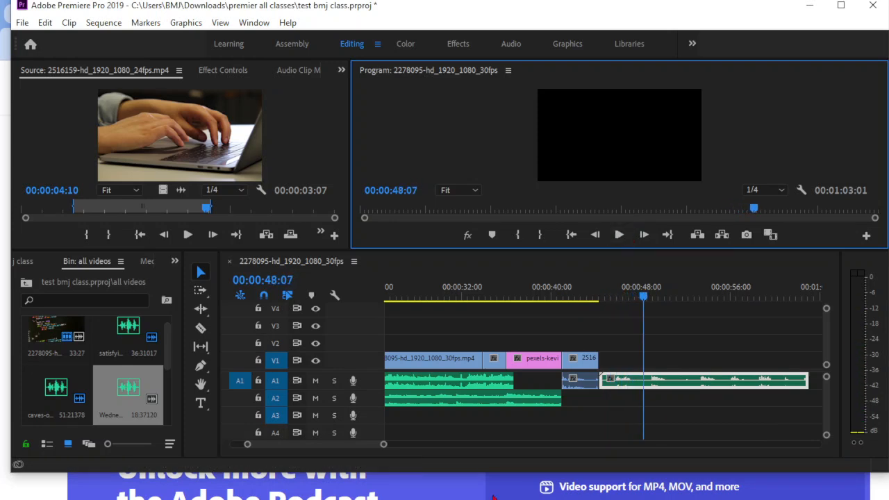
Place the downloaded enhanced recording on A1 directly after the original recording and move the playhead onto it.
{"action": "left_click_drag", "start_coordinate": [384, 445], "coordinate": [509, 444]}
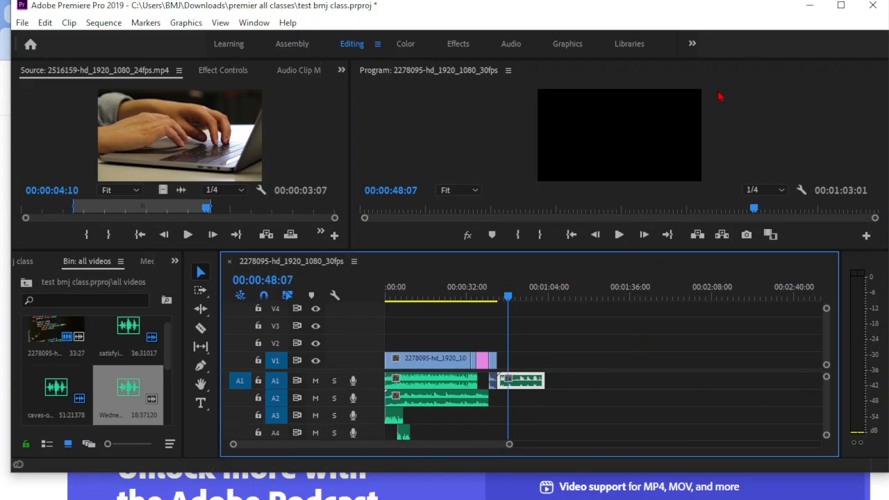
{"action": "left_click", "coordinate": [819, 14]}
{"action": "left_click_drag", "start_coordinate": [804, 113], "coordinate": [551, 383]}
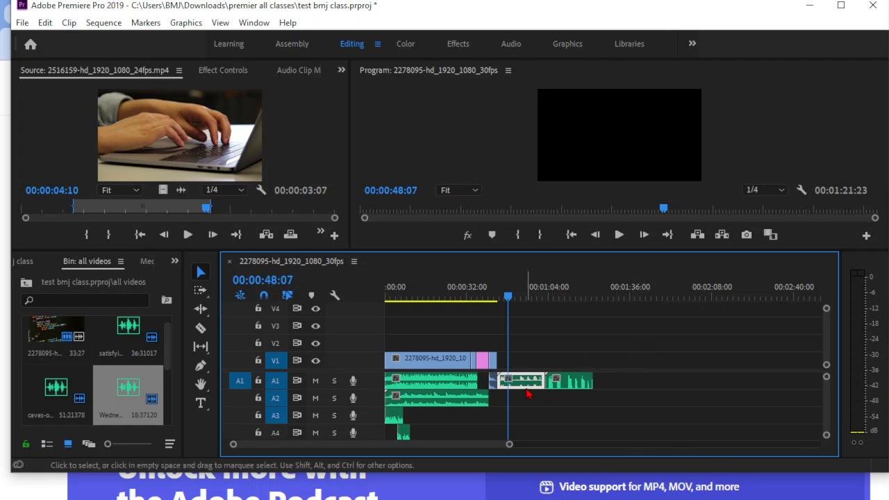
{"action": "left_click", "coordinate": [558, 295]}
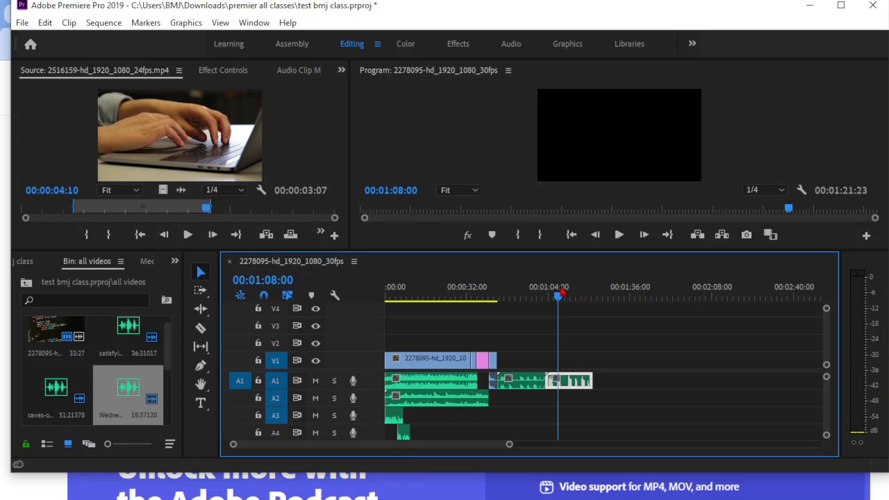
Set the playhead within the original recording on A1, switch to the Audio workspace and open Essential Sound for that clip.
{"action": "left_click", "coordinate": [517, 295]}
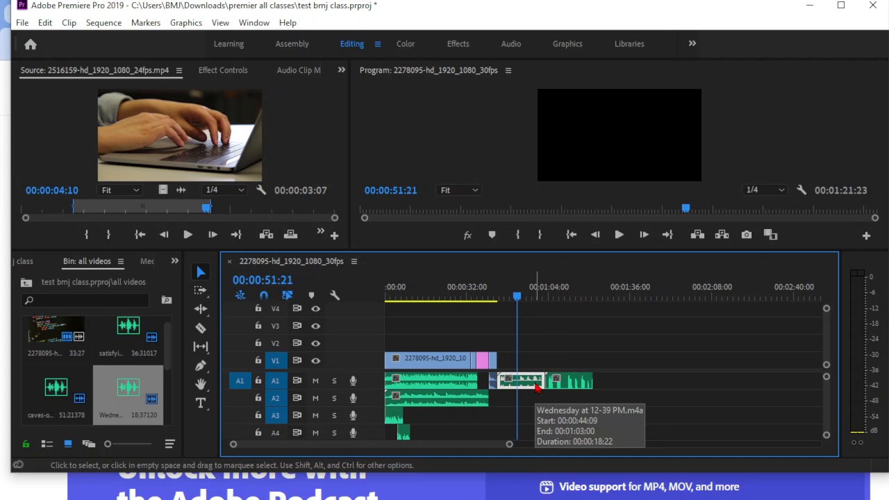
{"action": "left_click", "coordinate": [510, 44]}
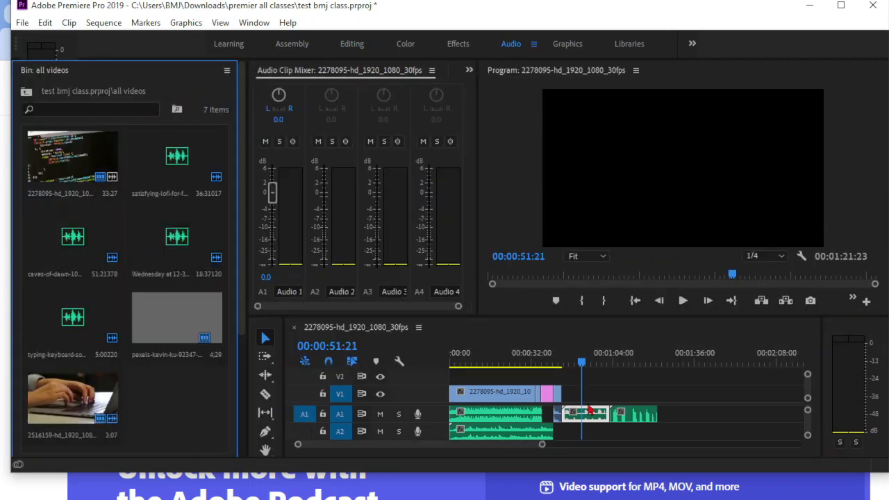
{"action": "left_click", "coordinate": [599, 421]}
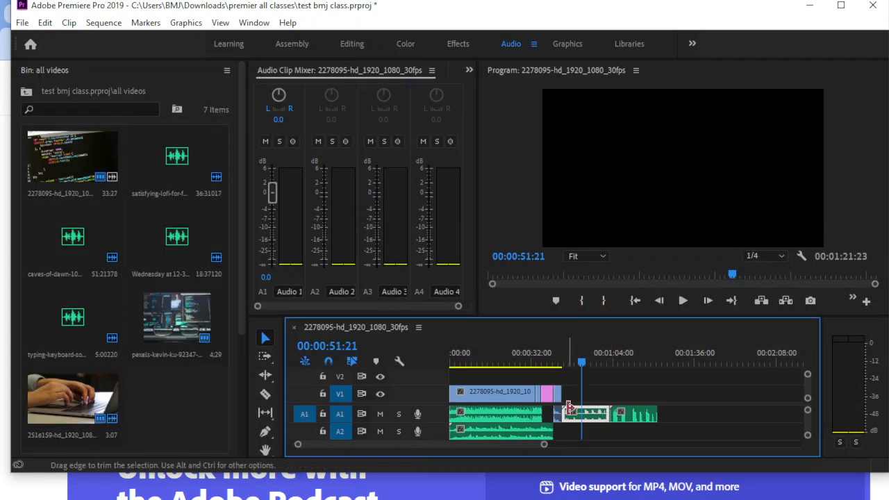
{"action": "left_click", "coordinate": [254, 23]}
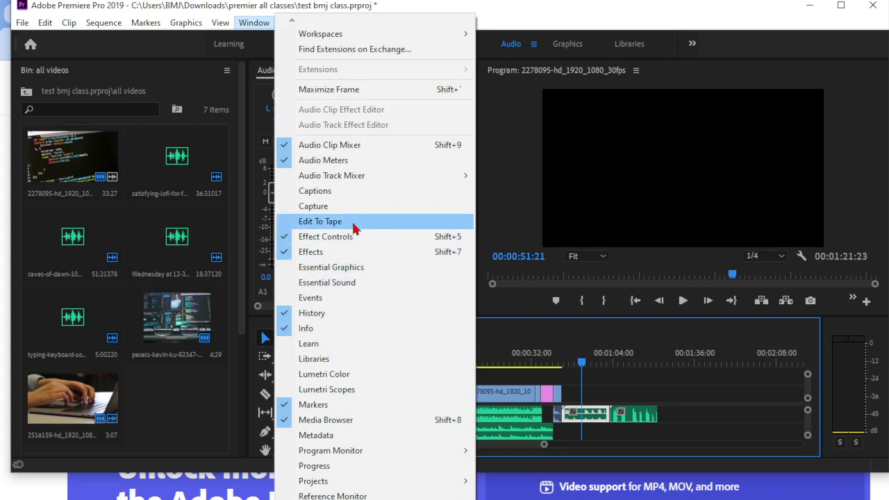
{"action": "left_click", "coordinate": [361, 282]}
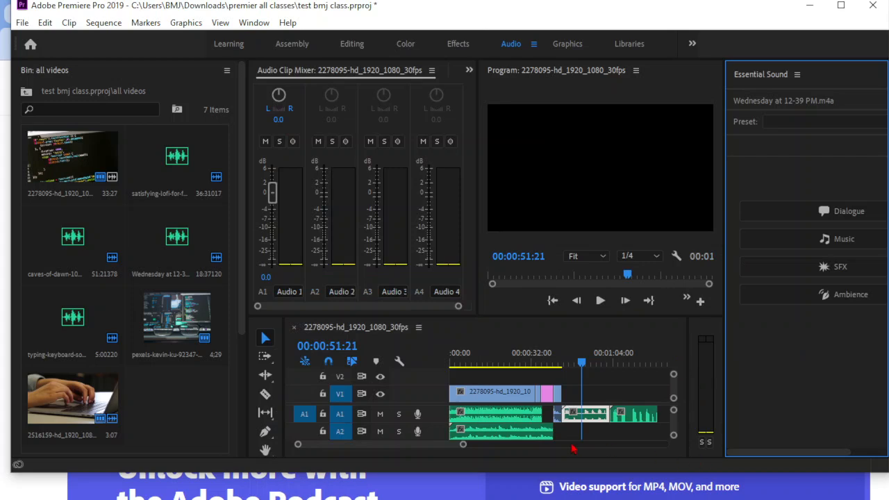
{"action": "left_click", "coordinate": [589, 425]}
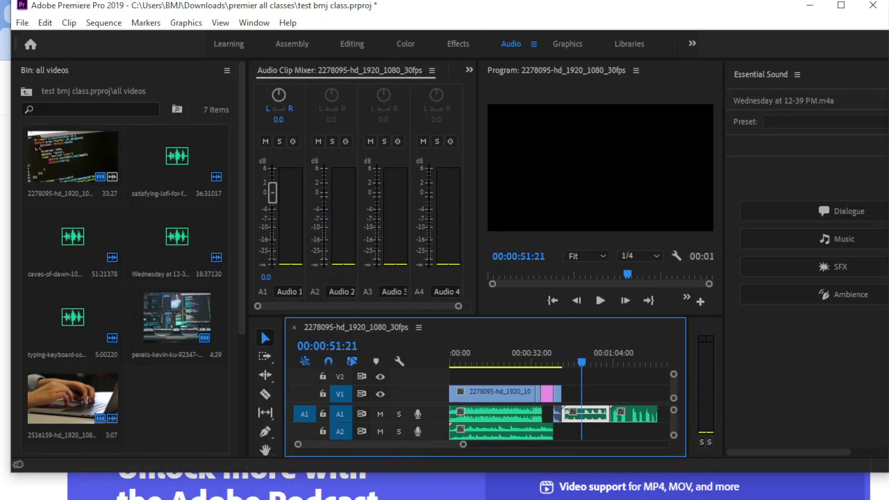
Tag the original recording on A1 as Dialogue and enable Reduce Noise under its Repair settings while playing it.
{"action": "left_click", "coordinate": [869, 215]}
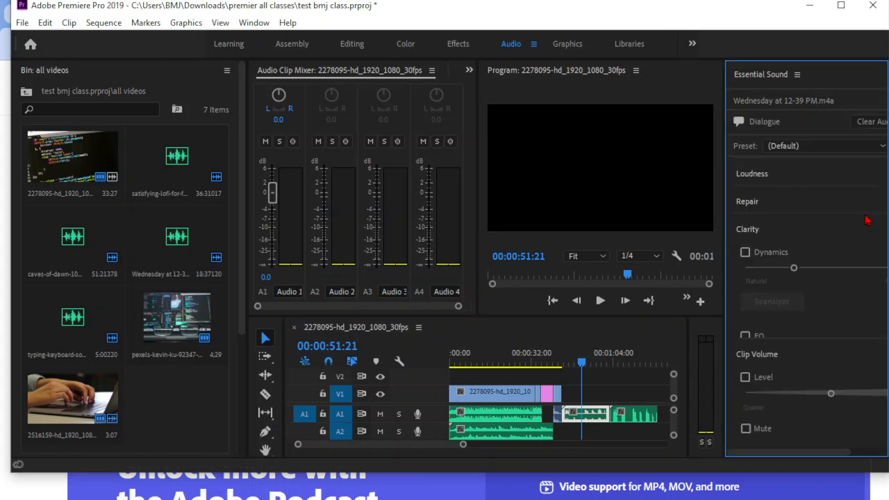
{"action": "left_click", "coordinate": [770, 205]}
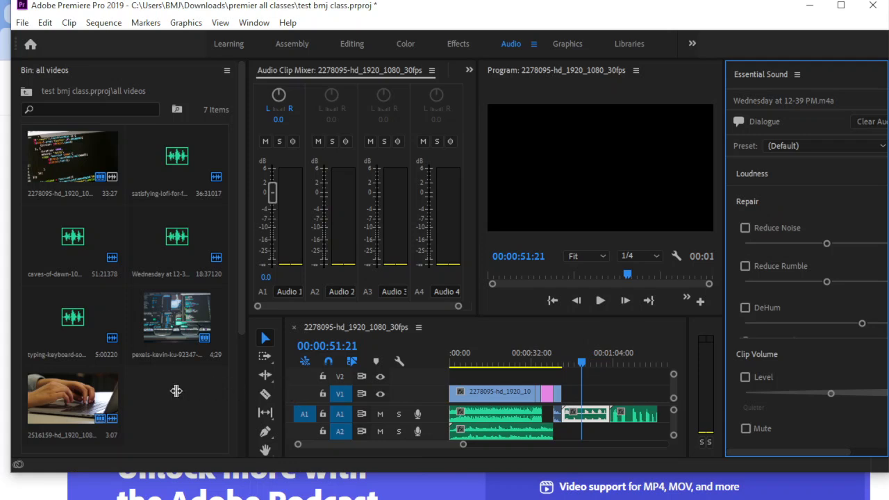
{"action": "left_click_drag", "start_coordinate": [448, 450], "coordinate": [455, 451]}
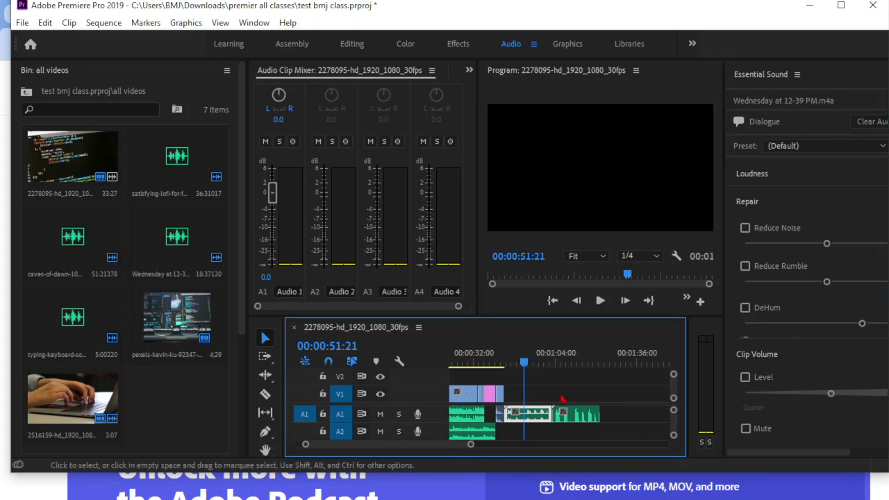
{"action": "left_click", "coordinate": [600, 300]}
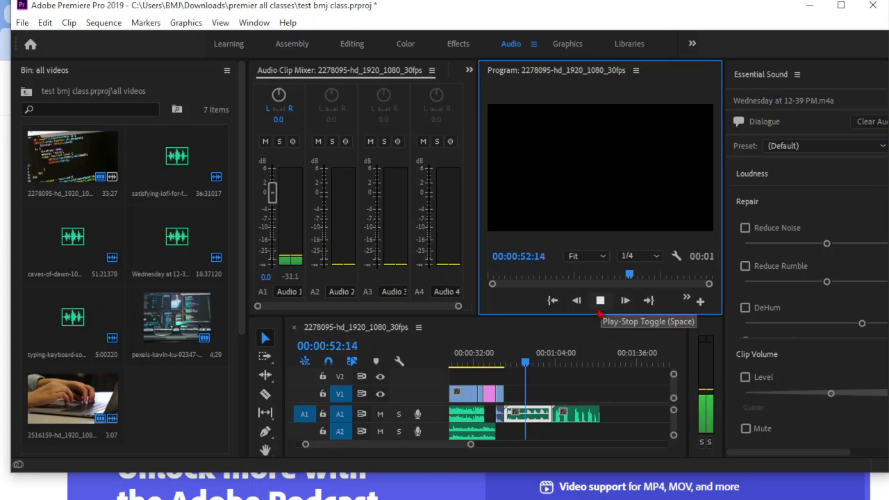
{"action": "left_click", "coordinate": [748, 232]}
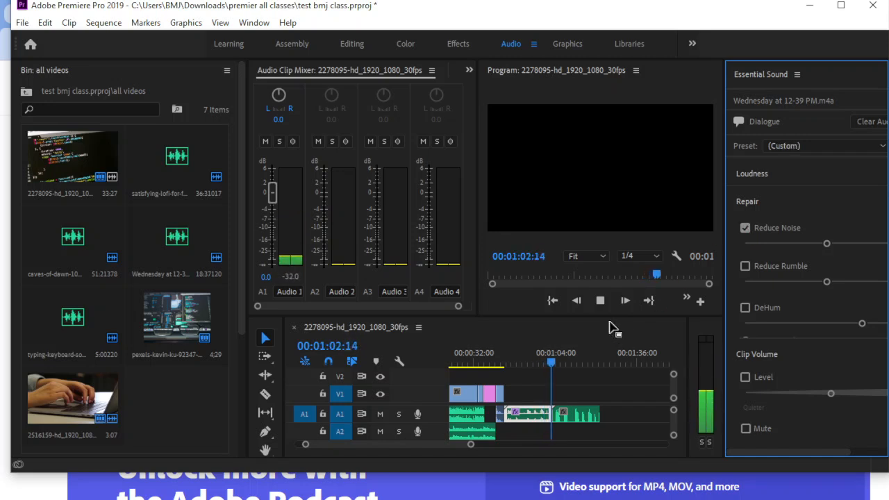
Play into the enhanced recording on A1 to compare it, stop, and return the playhead to the original recording at 00:00:59:01.
{"action": "left_click", "coordinate": [601, 301]}
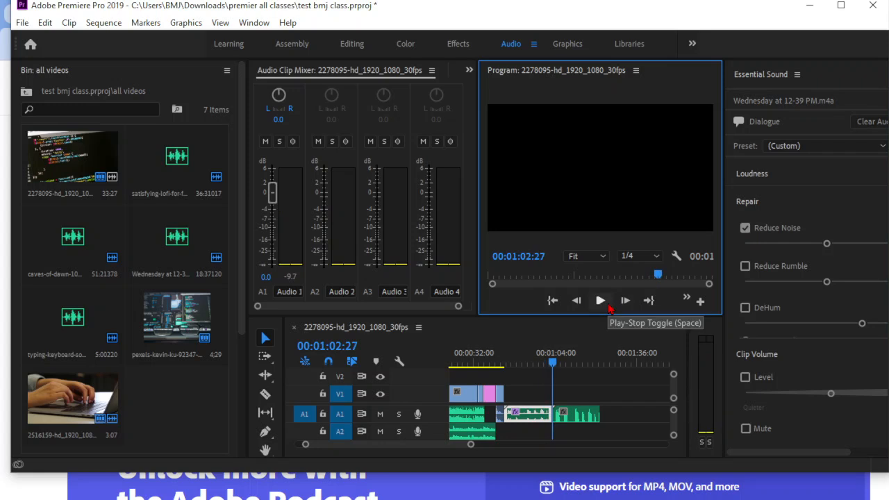
{"action": "left_click", "coordinate": [601, 301]}
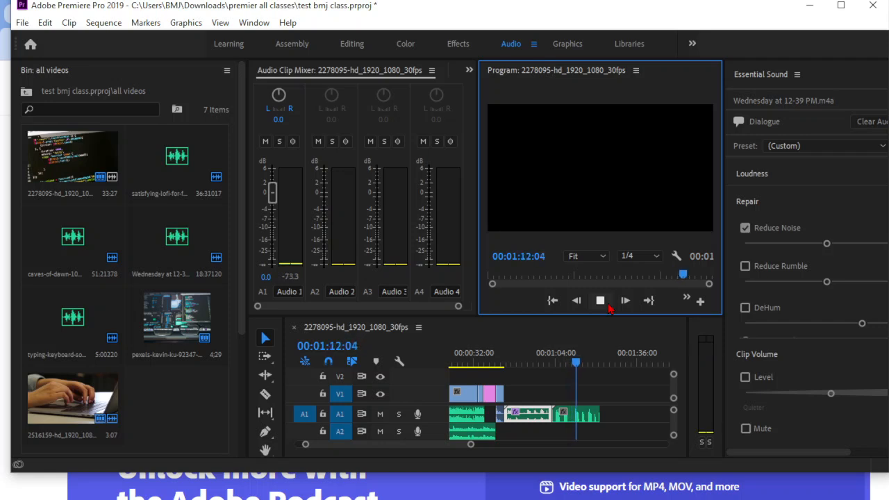
{"action": "left_click", "coordinate": [607, 306]}
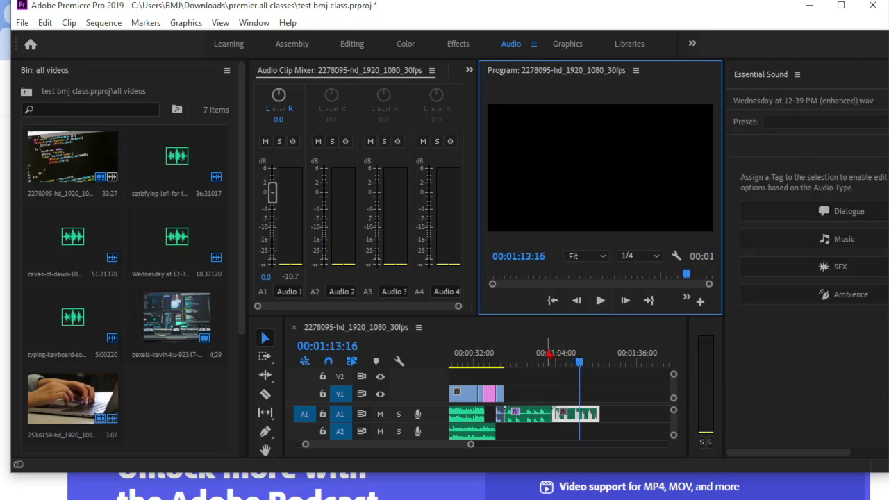
{"action": "left_click", "coordinate": [542, 353]}
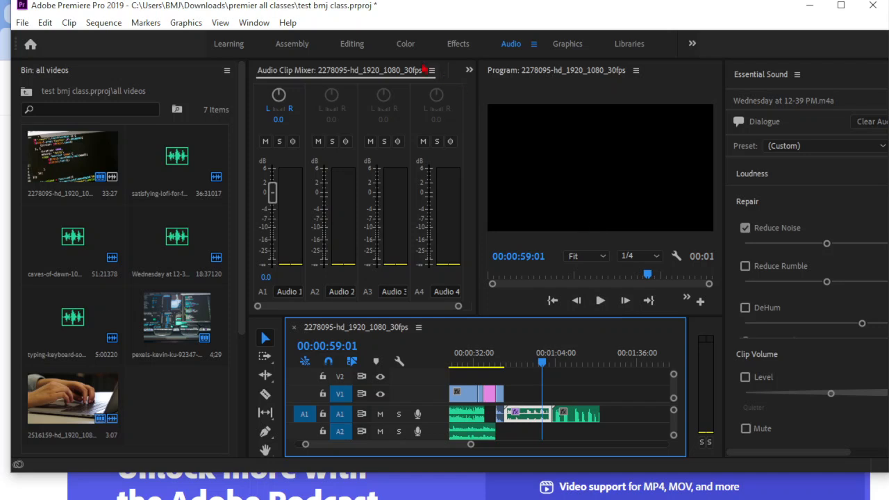
Switch to the Editing workspace, fit all the clips in the timeline view and widen the project bin.
{"action": "left_click", "coordinate": [352, 44]}
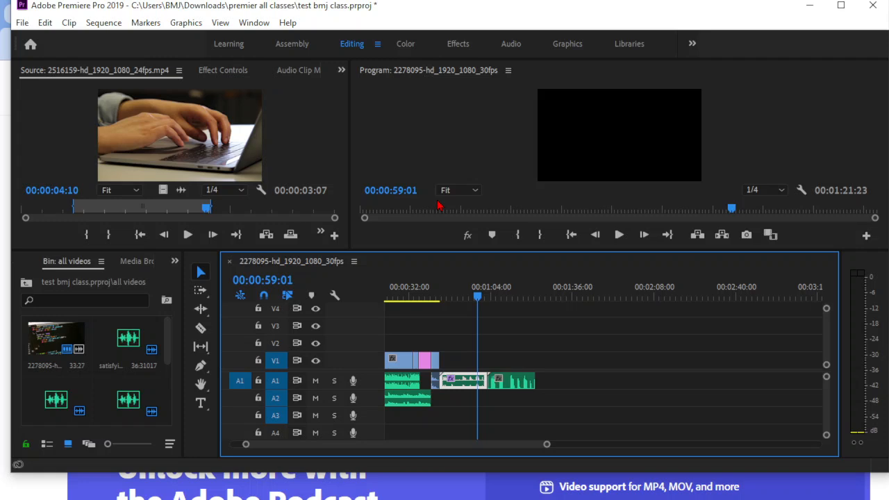
{"action": "left_click_drag", "start_coordinate": [547, 445], "coordinate": [665, 442]}
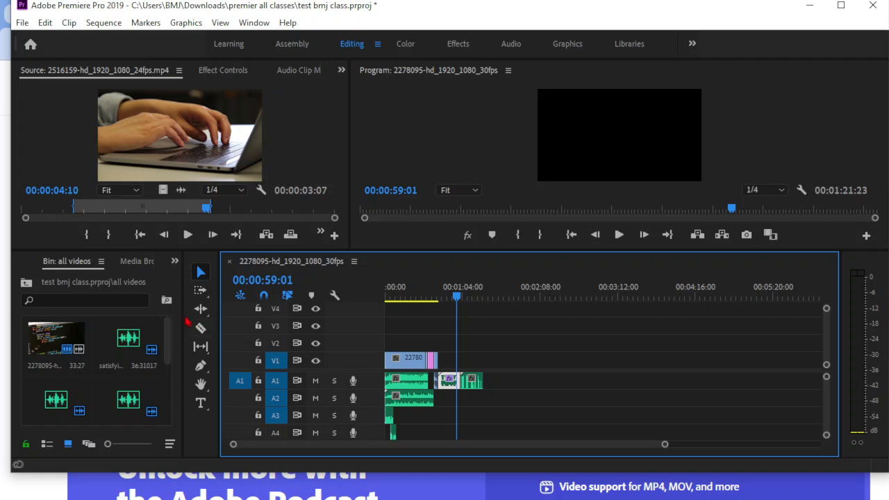
{"action": "left_click_drag", "start_coordinate": [182, 308], "coordinate": [312, 295]}
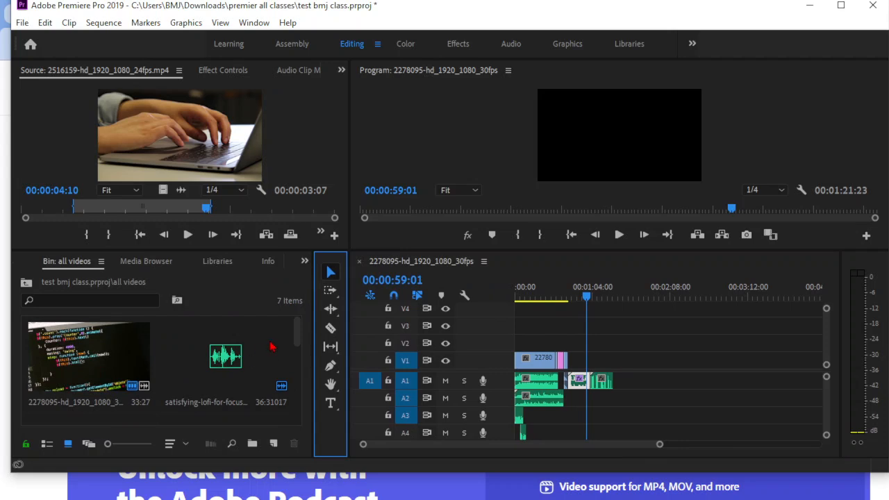
Add the marked section of the 2516159-hd_1920_1080_24fps.mp4 source clip to the all videos bin as a separate item.
{"action": "scroll", "coordinate": [236, 371], "scroll_direction": "down", "scroll_amount": 3}
{"action": "left_click", "coordinate": [237, 376]}
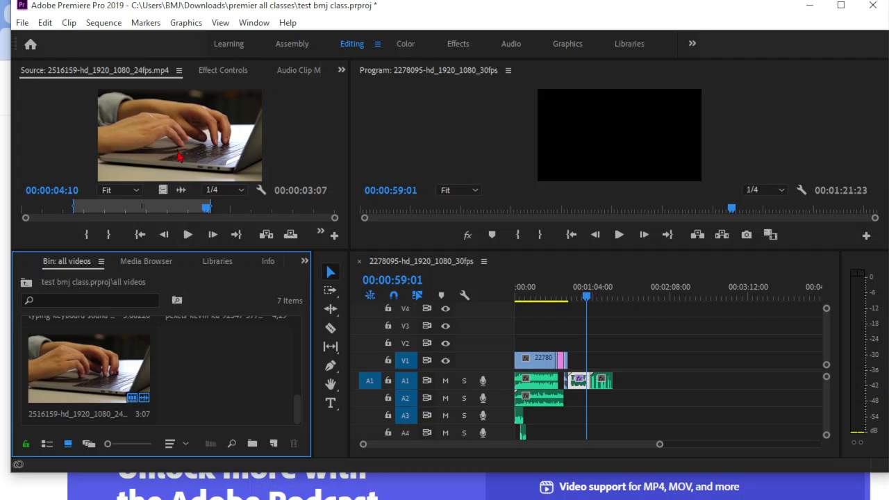
{"action": "left_click_drag", "start_coordinate": [182, 159], "coordinate": [226, 368]}
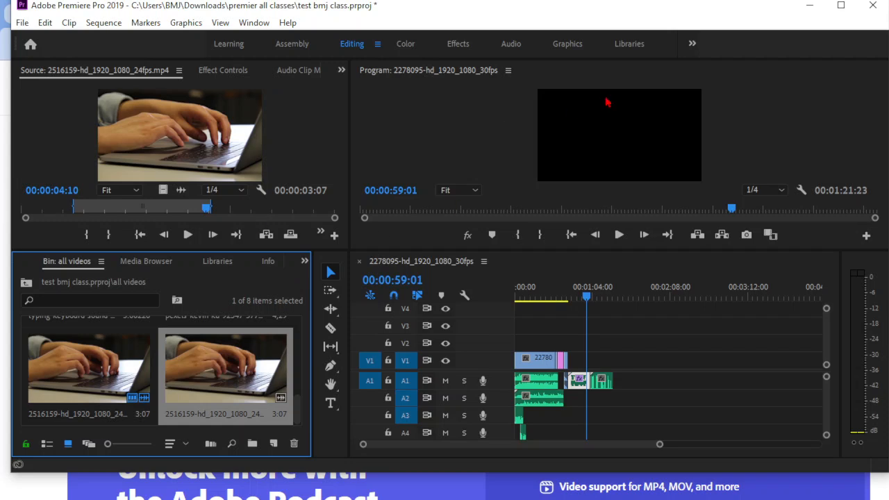
Close Premiere Pro, saving the changes to test bmj class.prproj, and relaunch it through a system search for "prem".
{"action": "left_click", "coordinate": [879, 16]}
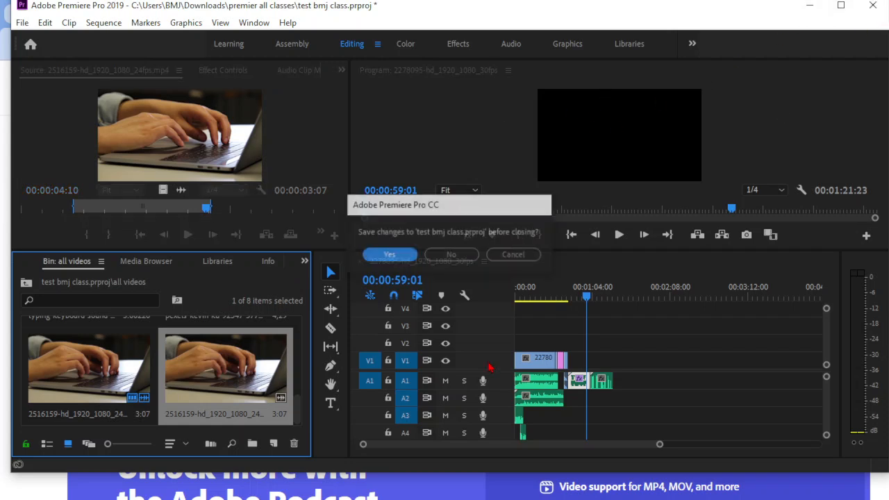
{"action": "left_click", "coordinate": [390, 254]}
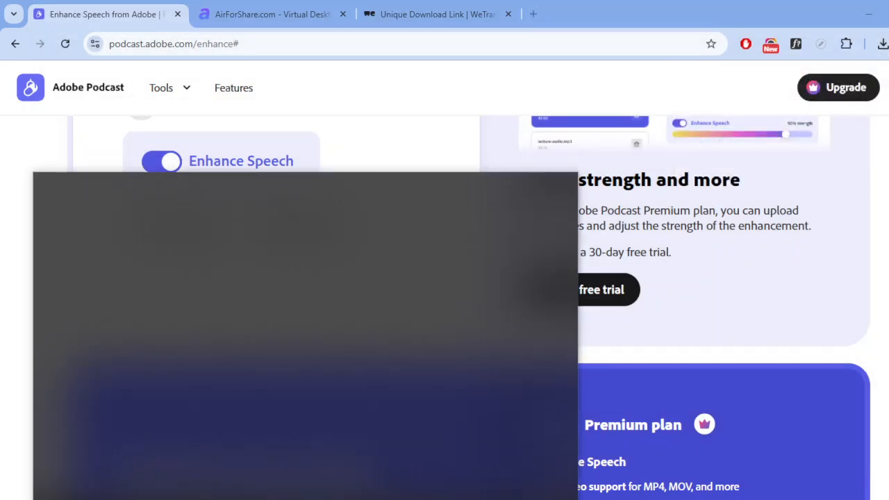
{"action": "type", "text": "prem"}
{"action": "left_click", "coordinate": [173, 247]}
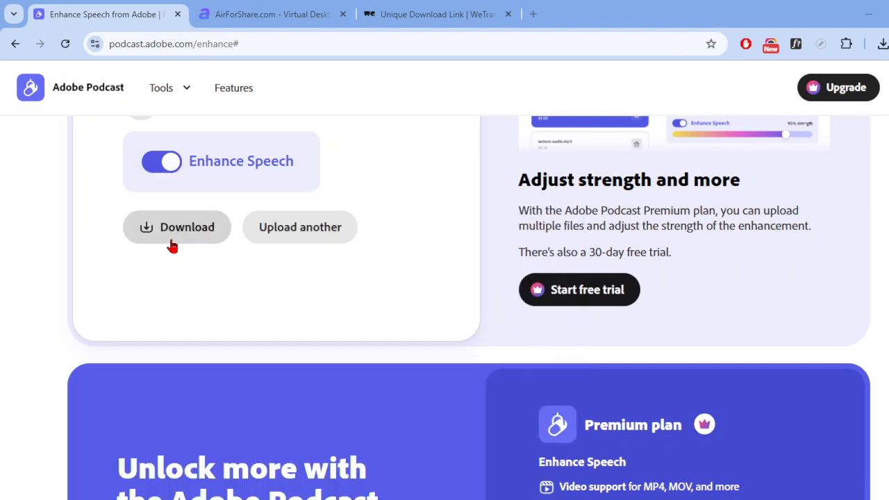